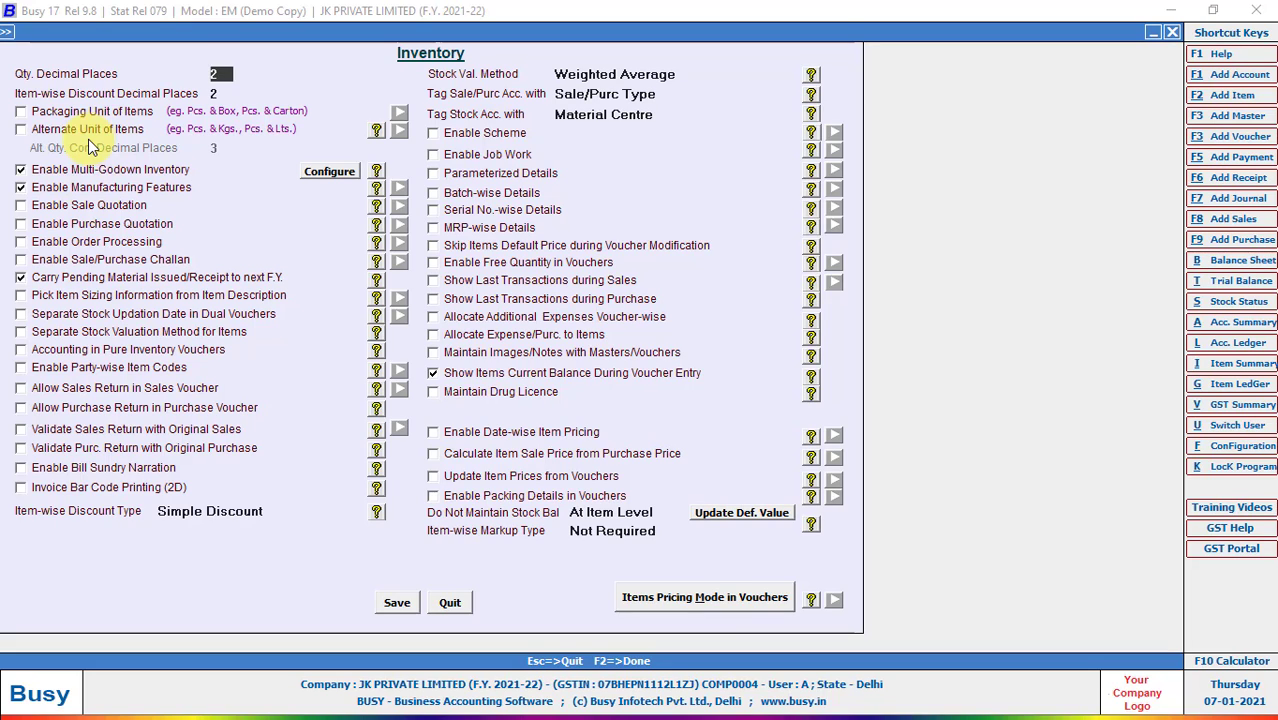
Enable packaging and alternate units of items, accept the alternate unit options, and save the inventory configuration
{"action": "left_click", "coordinate": [24, 113]}
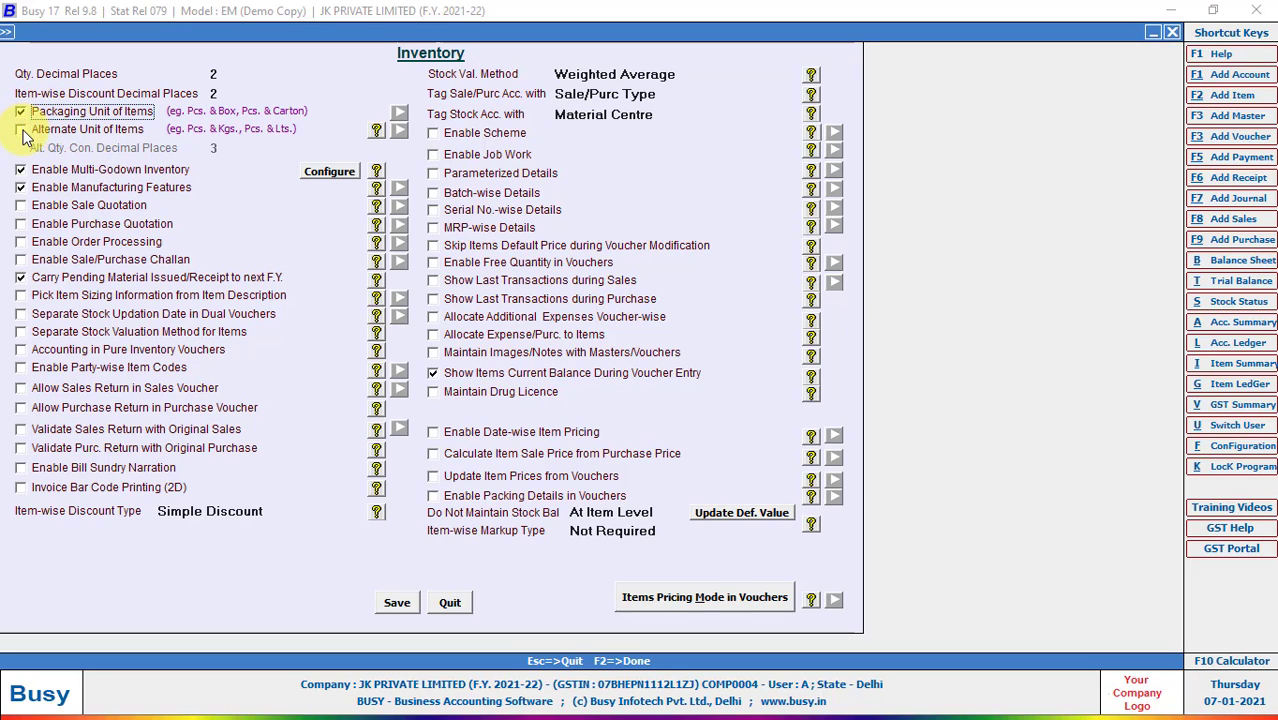
{"action": "left_click", "coordinate": [21, 130]}
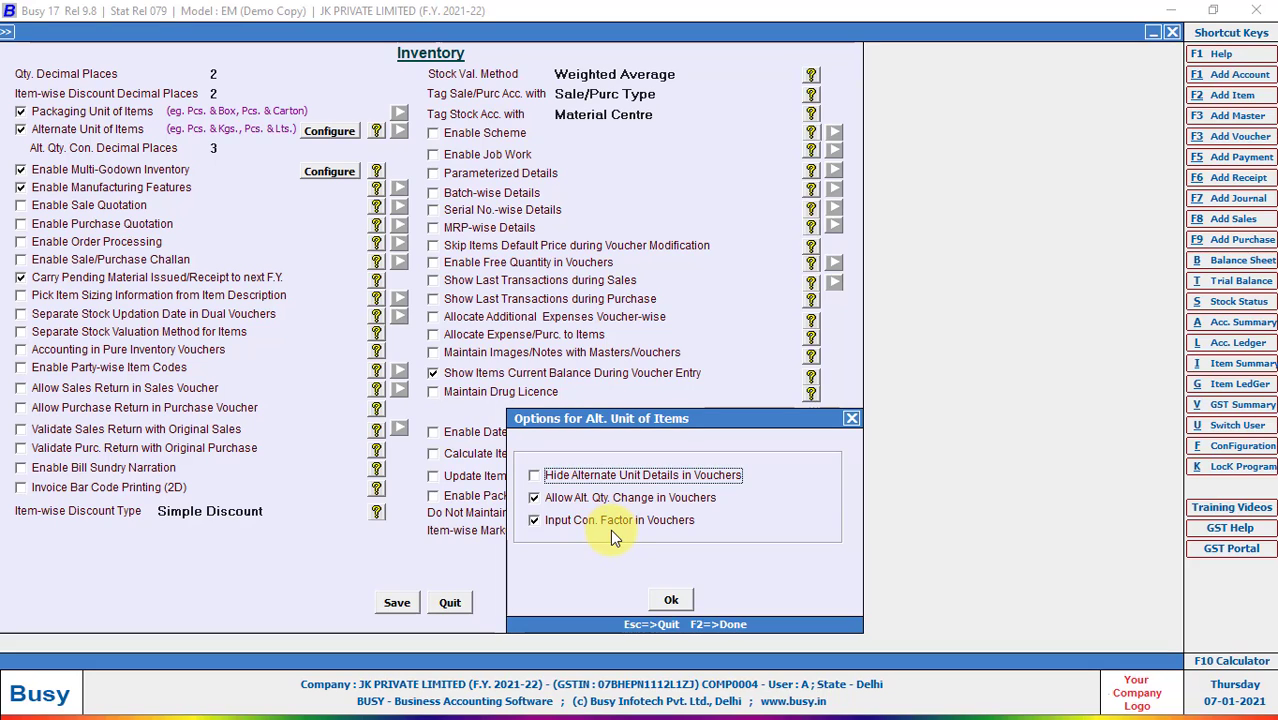
{"action": "left_click", "coordinate": [671, 600]}
{"action": "key", "text": "F2"}
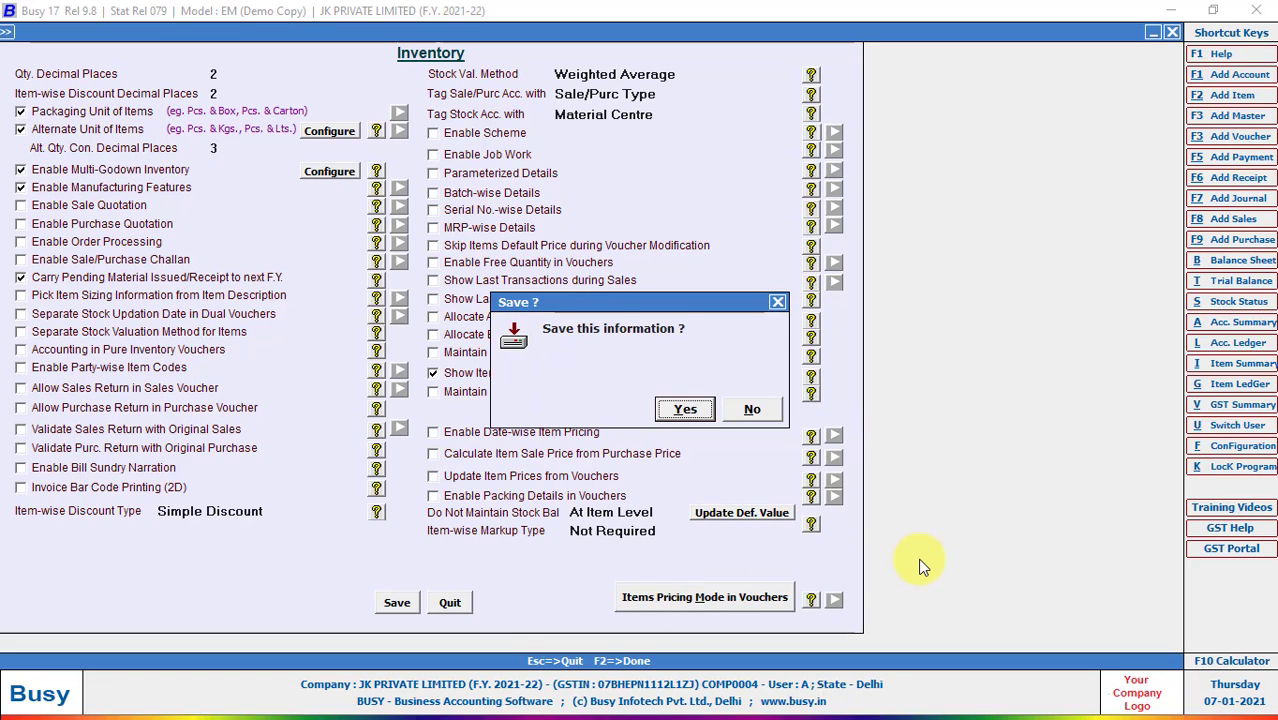
{"action": "key", "text": "Return"}
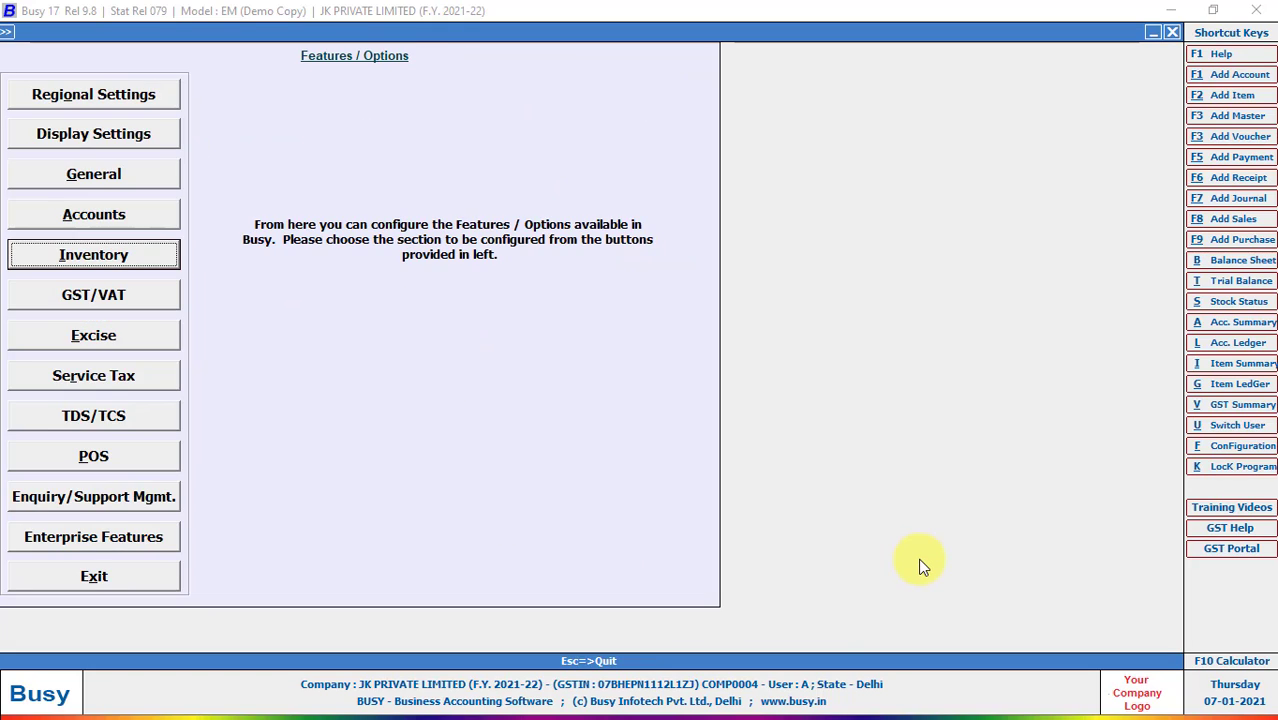
{"action": "key", "text": "Escape"}
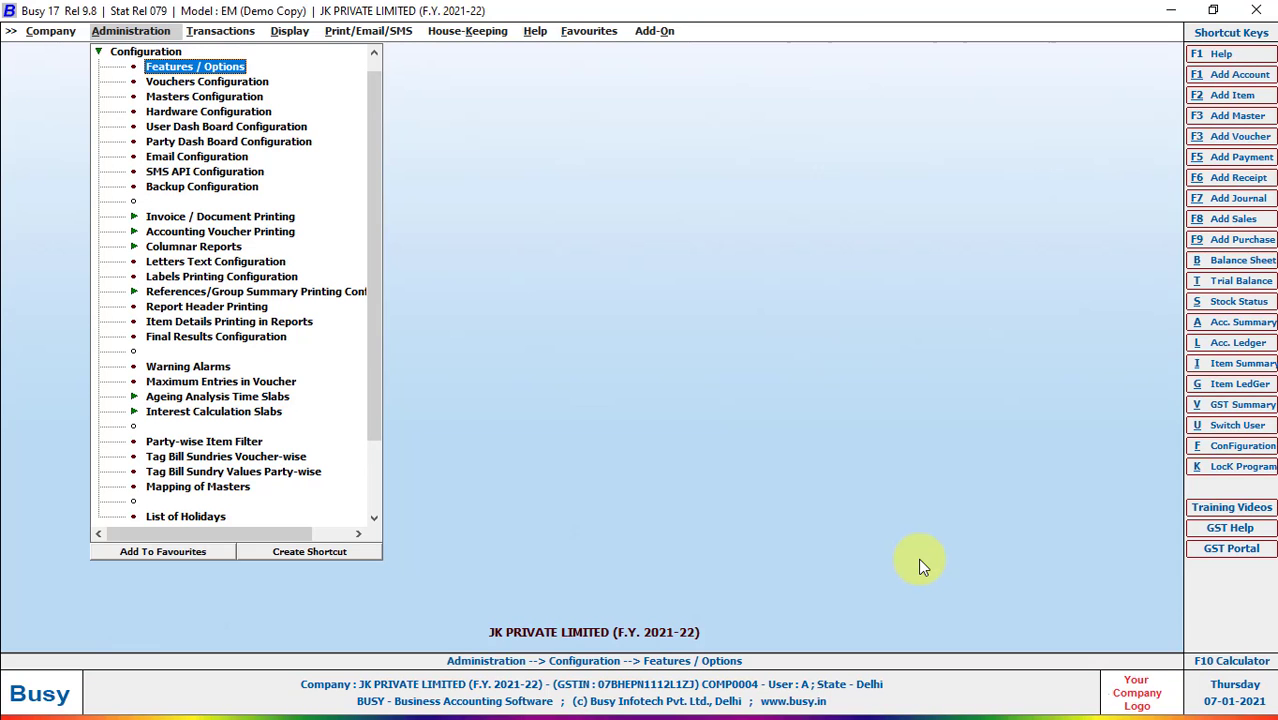
{"action": "key", "text": "Right"}
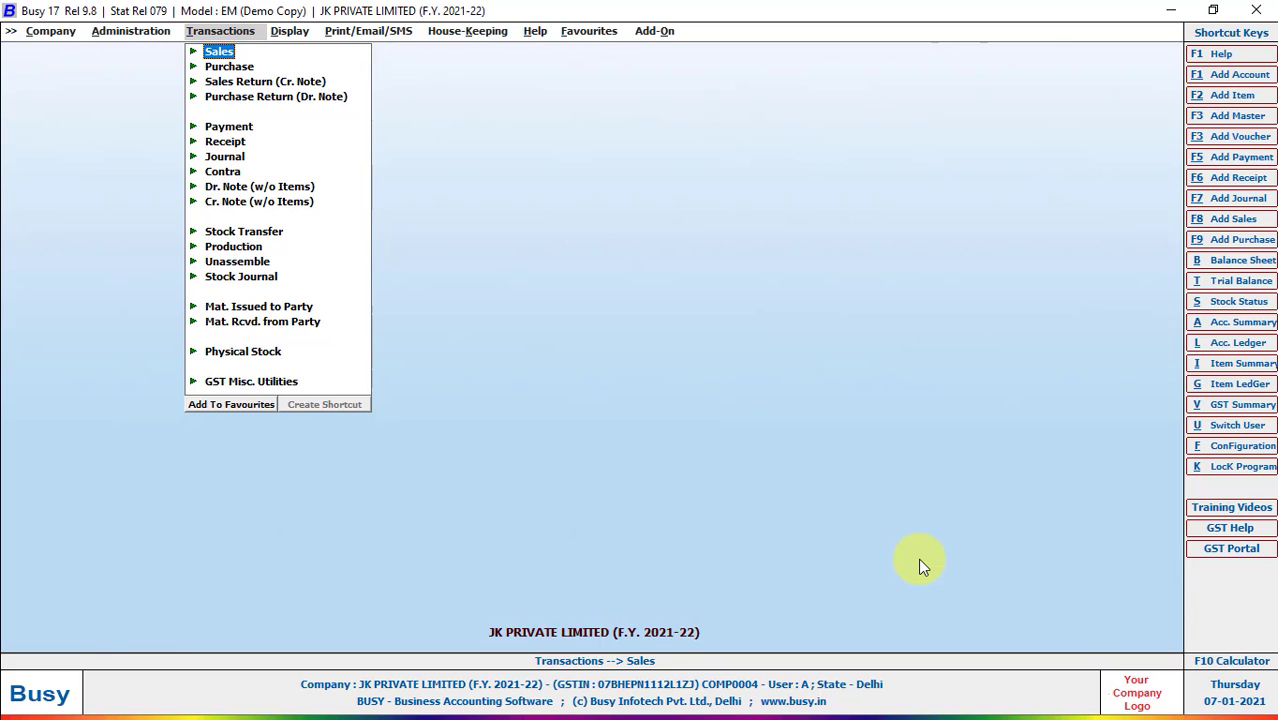
{"action": "key", "text": "alt+F1"}
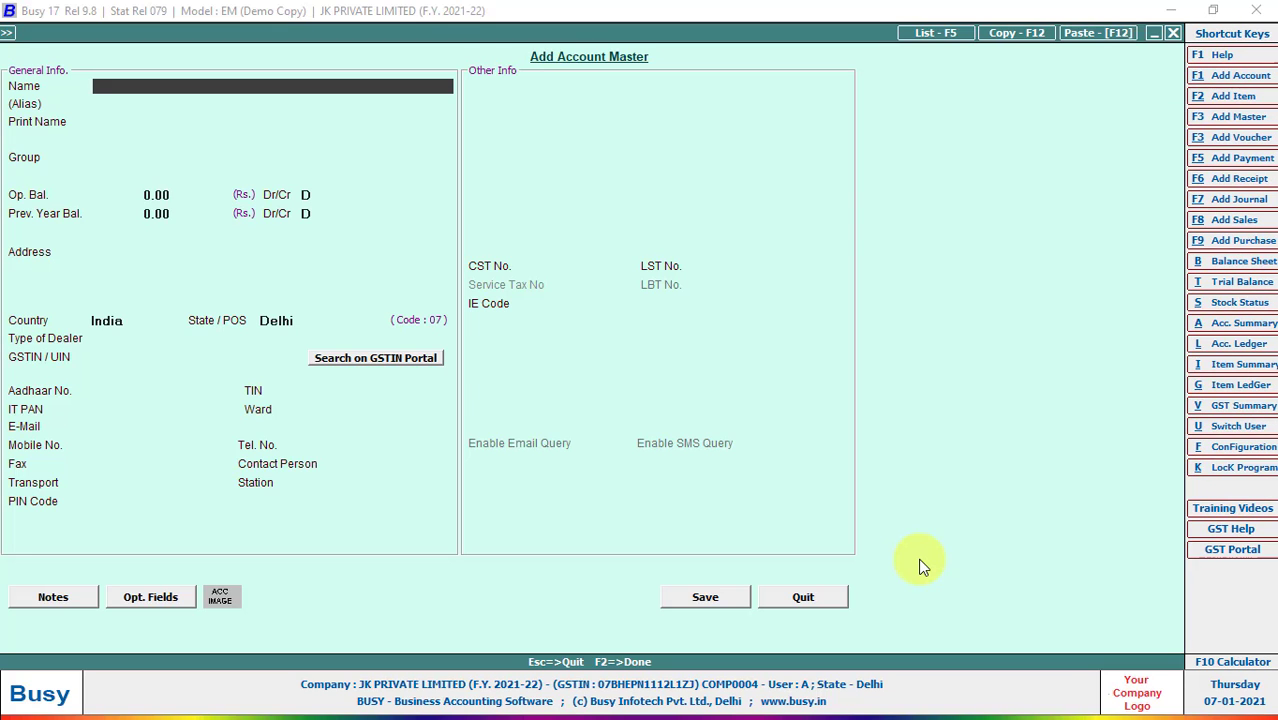
{"action": "key", "text": "Escape"}
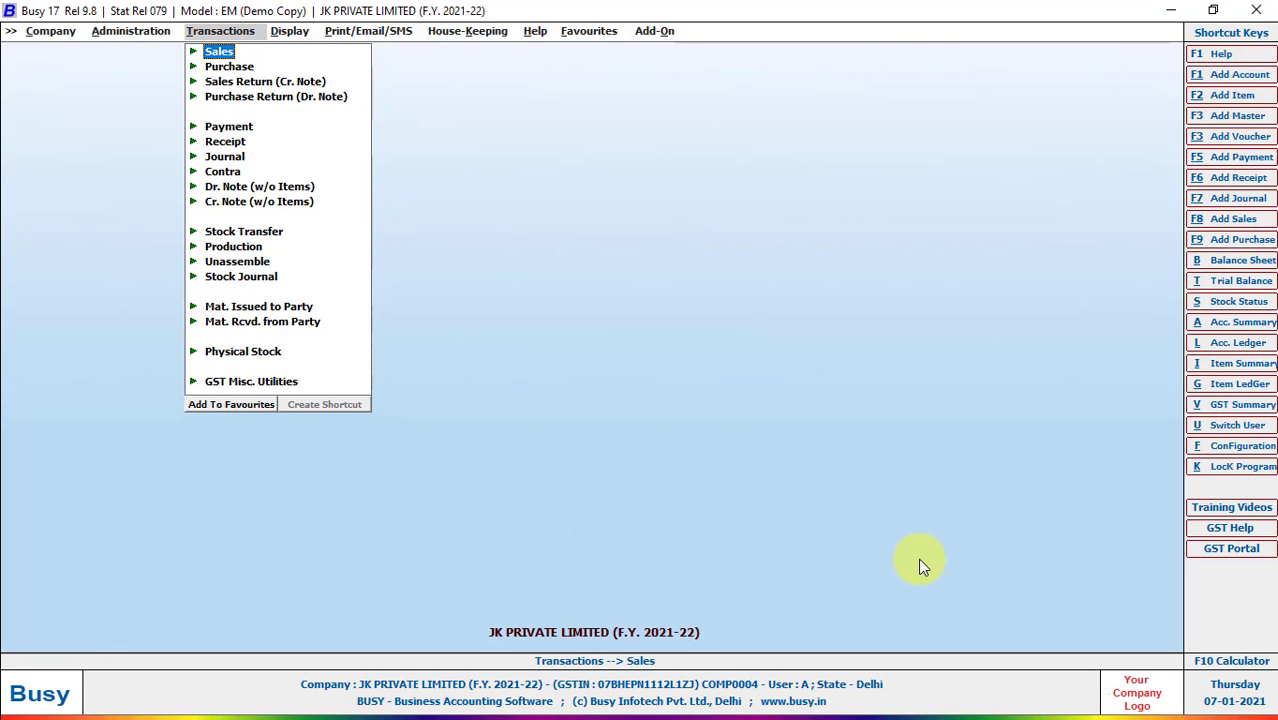
{"action": "key", "text": "alt+F2"}
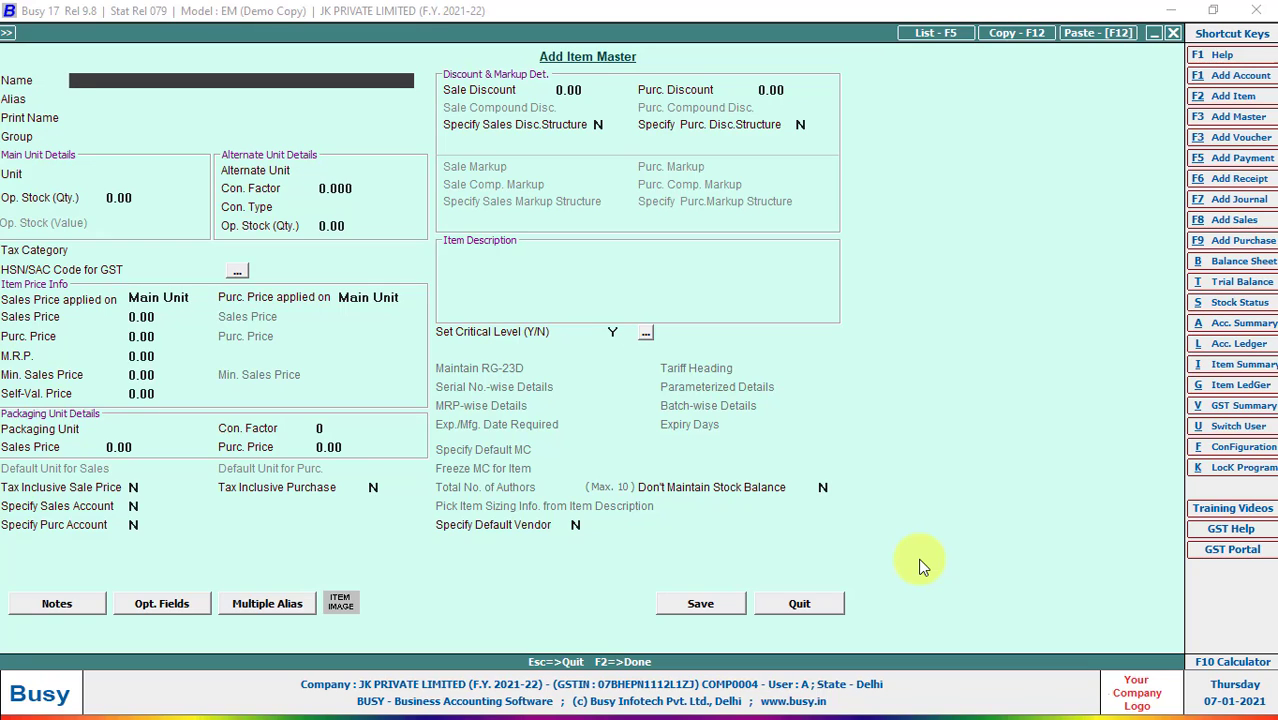
{"action": "key", "text": "Escape"}
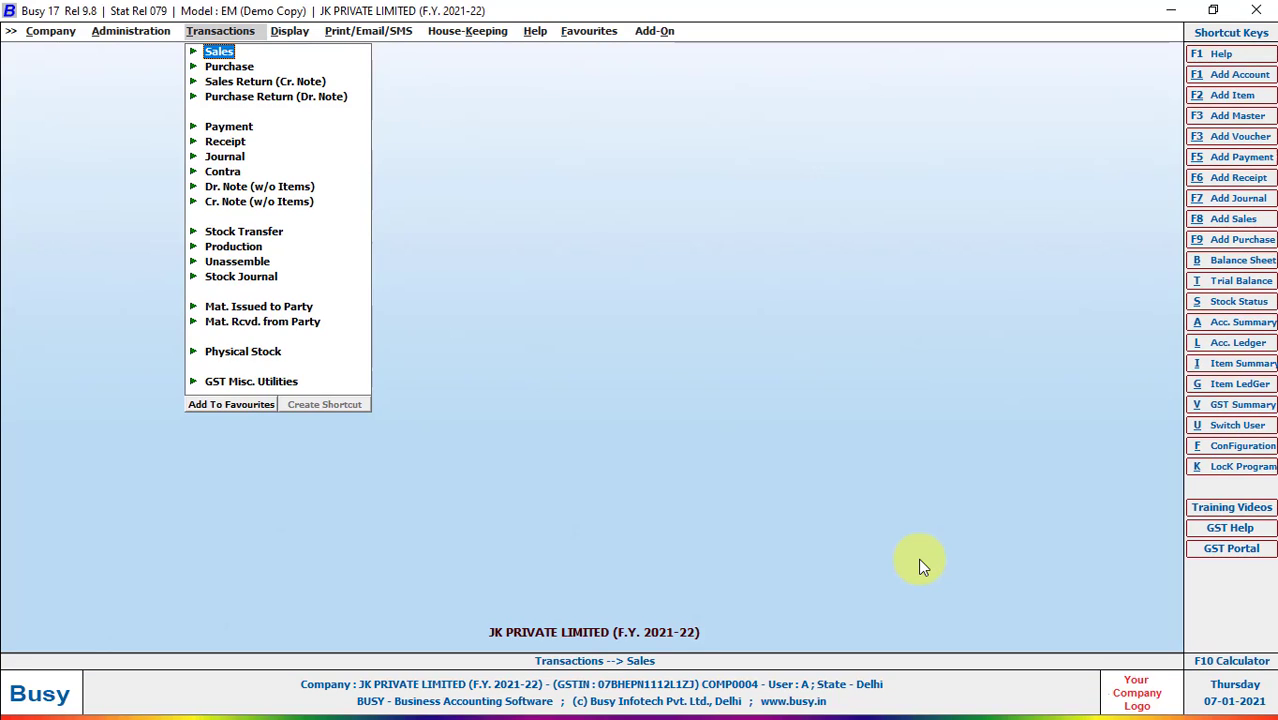
Open sales voucher GST001 of the GST series, dated 01-04-2021, for modification
{"action": "key", "text": "Return"}
{"action": "key", "text": "Down"}
{"action": "key", "text": "Down"}
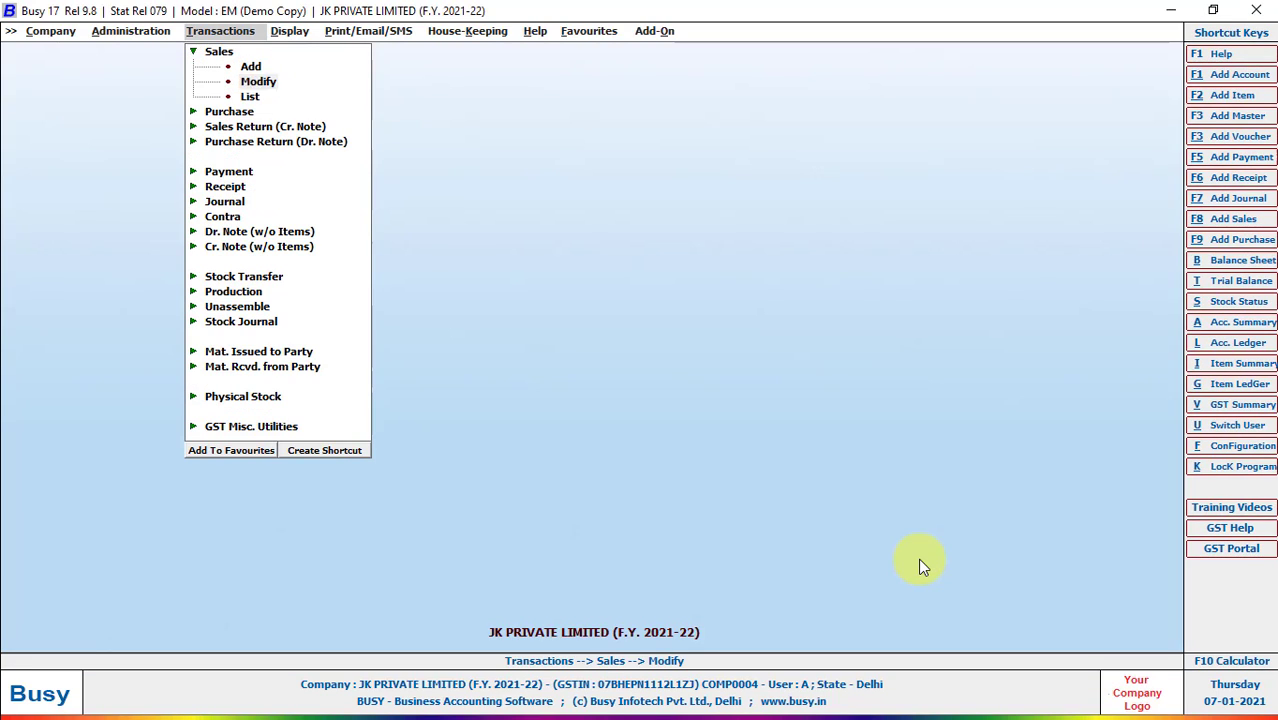
{"action": "key", "text": "Return"}
{"action": "key", "text": "Return"}
{"action": "key", "text": "Return"}
{"action": "key", "text": "Return"}
{"action": "key", "text": "Return"}
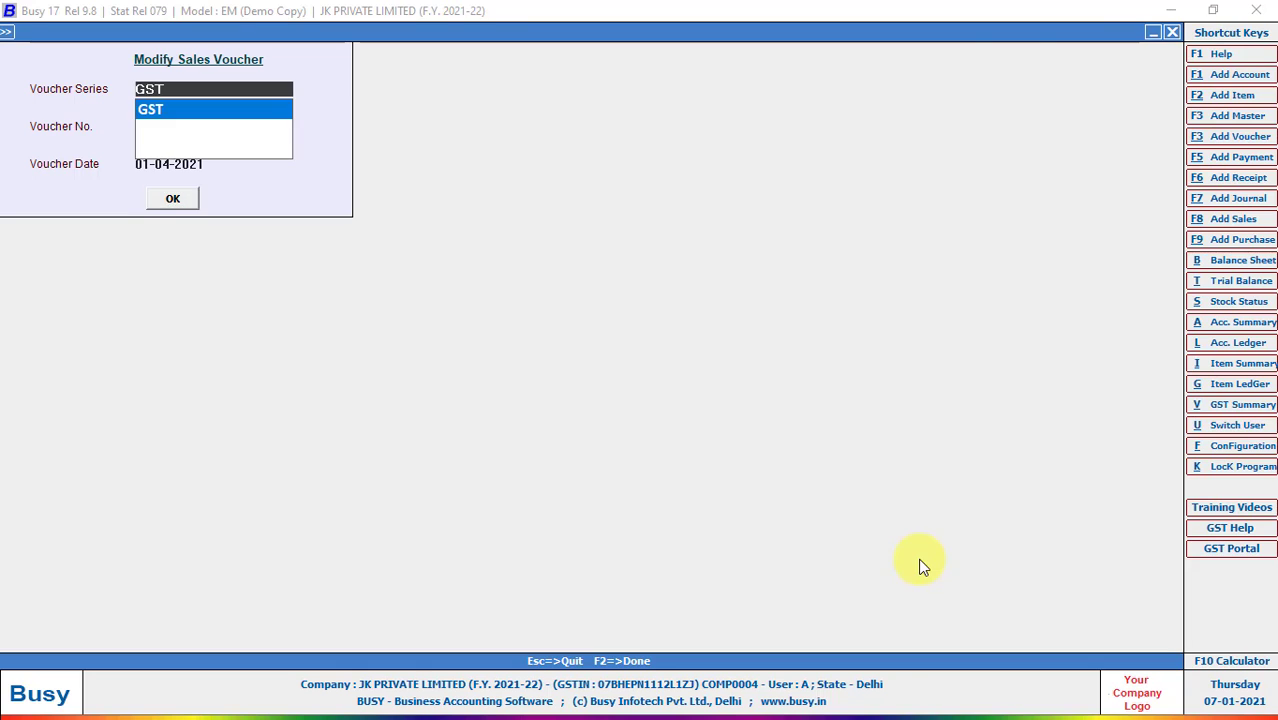
{"action": "key", "text": "Return"}
{"action": "key", "text": "Return"}
{"action": "key", "text": "Return"}
{"action": "key", "text": "Return"}
{"action": "key", "text": "Return"}
{"action": "key", "text": "Return"}
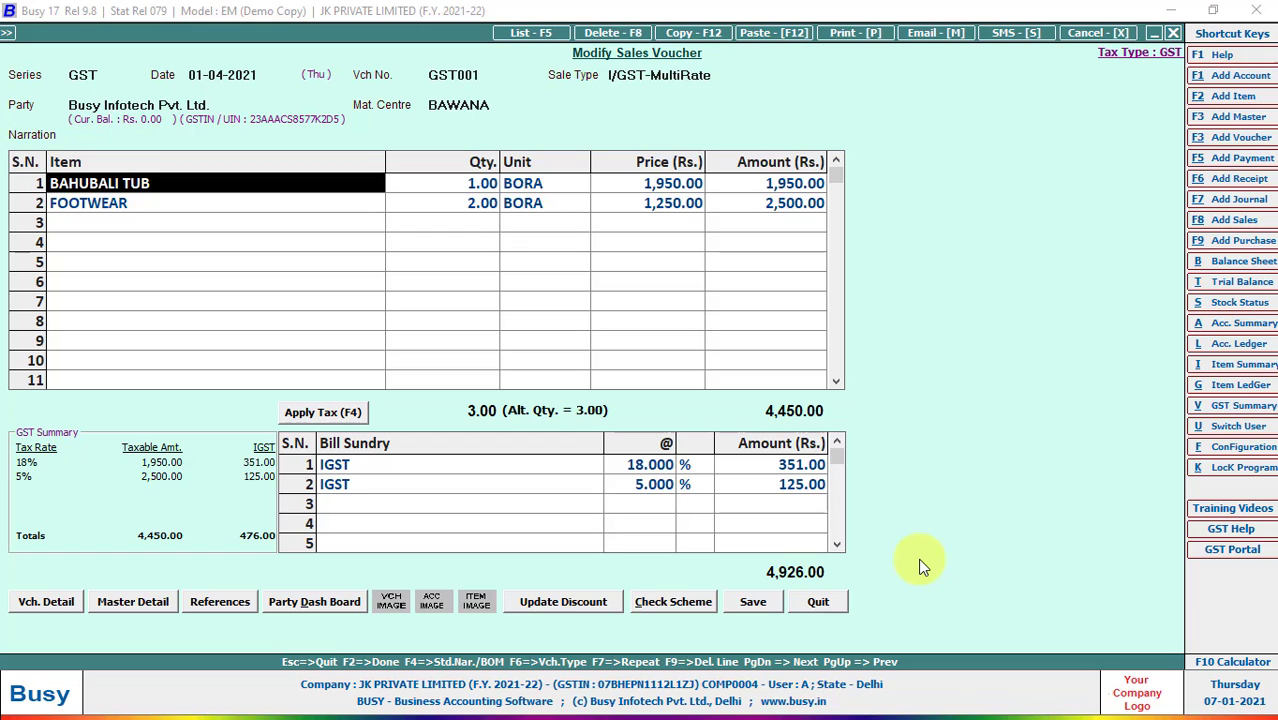
Examine the main and alternate unit fields of the BAHUBALI TUB item master from the voucher, and close the voucher
{"action": "key", "text": "alt+m"}
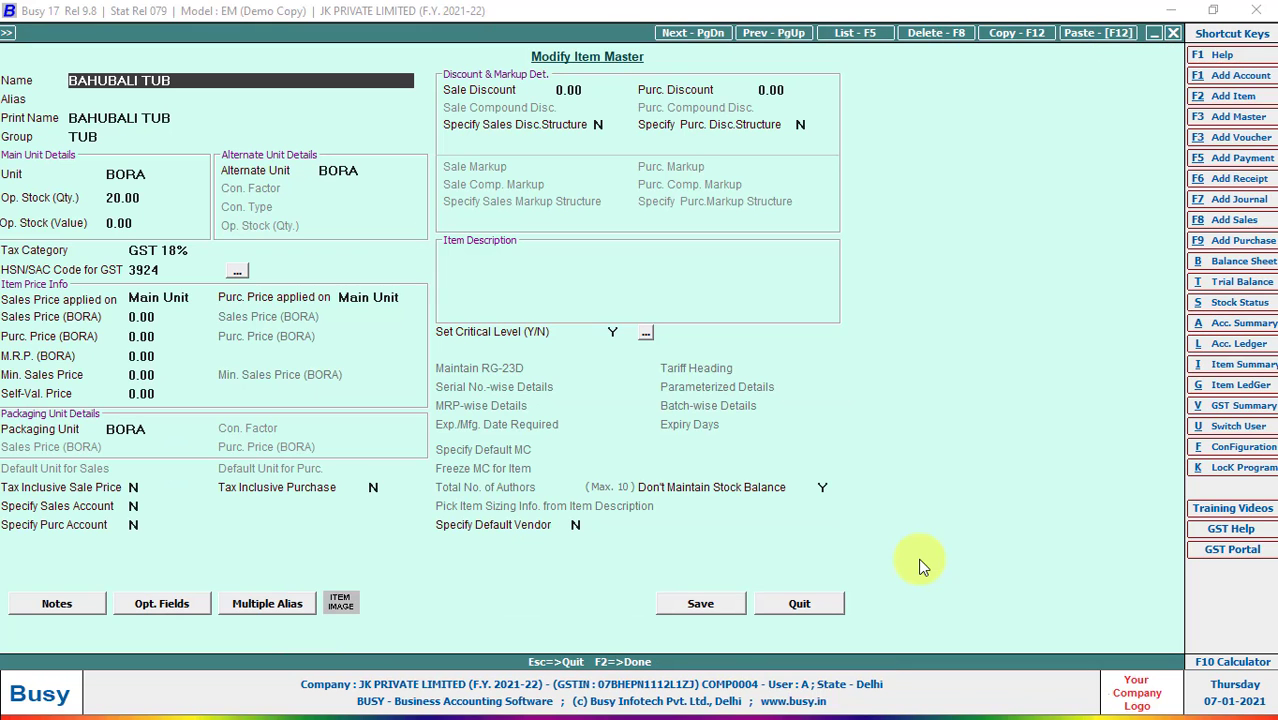
{"action": "key", "text": "Return"}
{"action": "key", "text": "Return"}
{"action": "key", "text": "Return"}
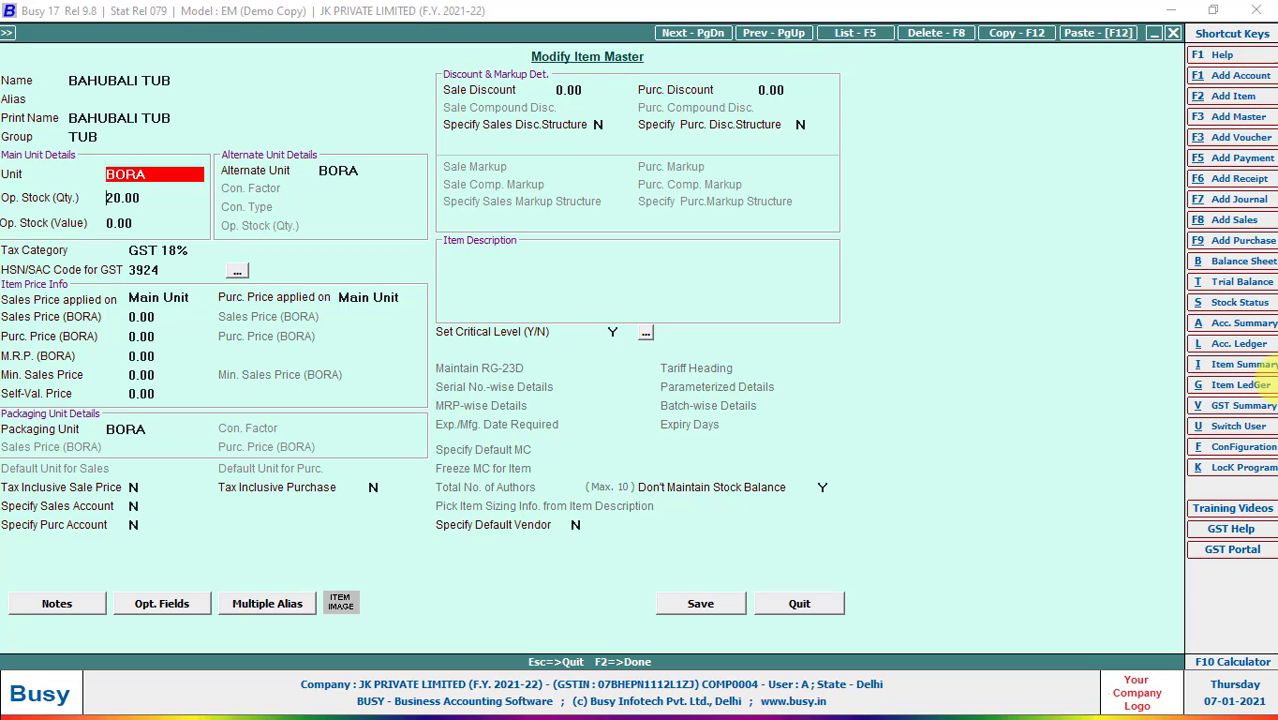
{"action": "key", "text": "Return"}
{"action": "key", "text": "Return"}
{"action": "key", "text": "Up"}
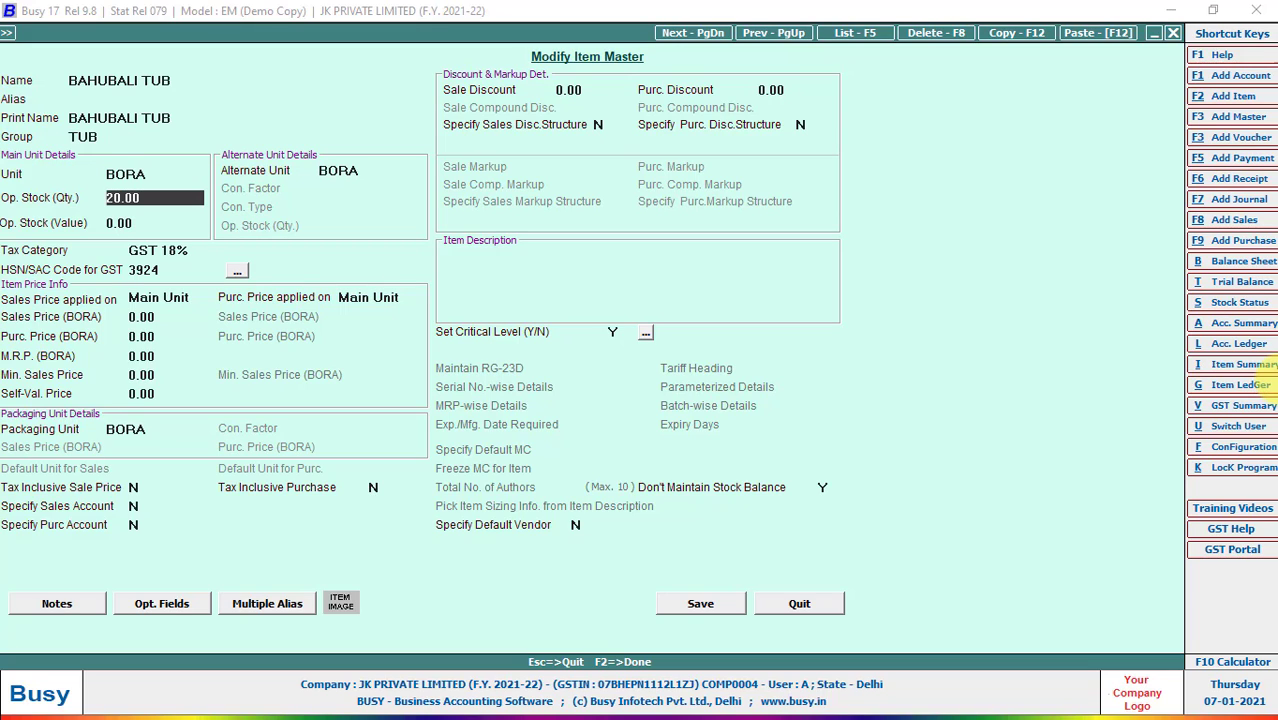
{"action": "key", "text": "Return"}
{"action": "key", "text": "Return"}
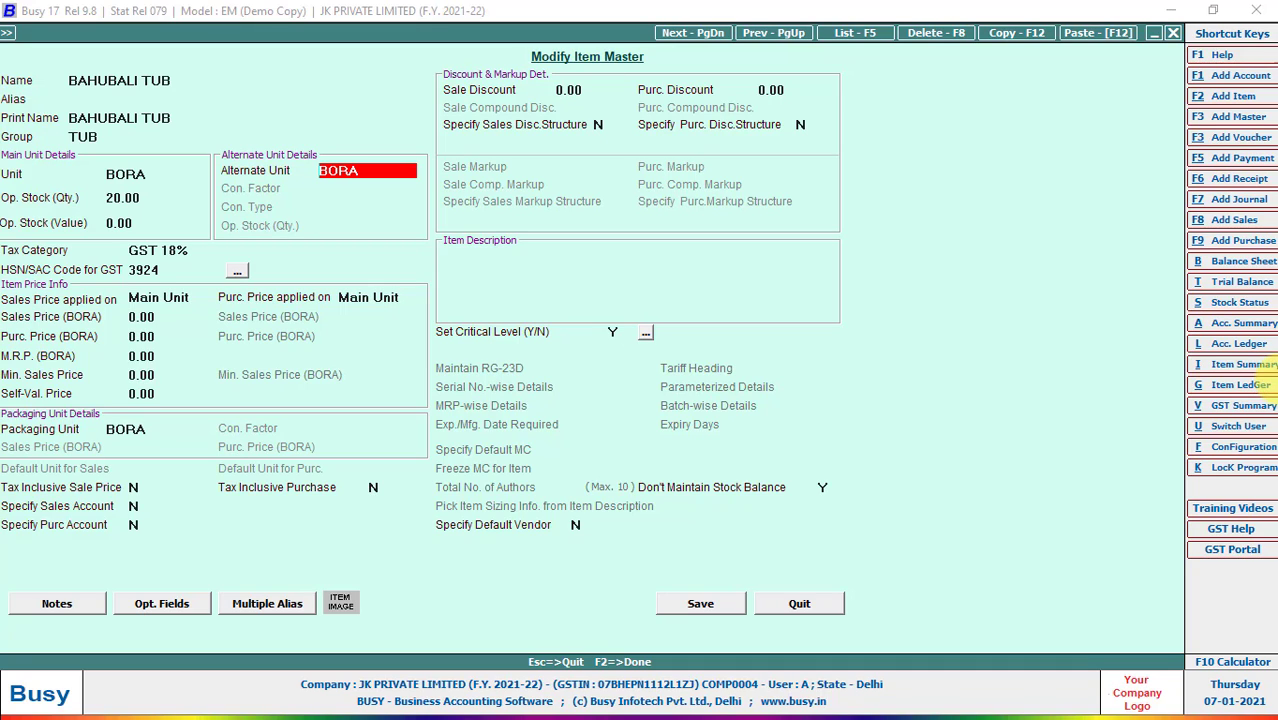
{"action": "key", "text": "Return"}
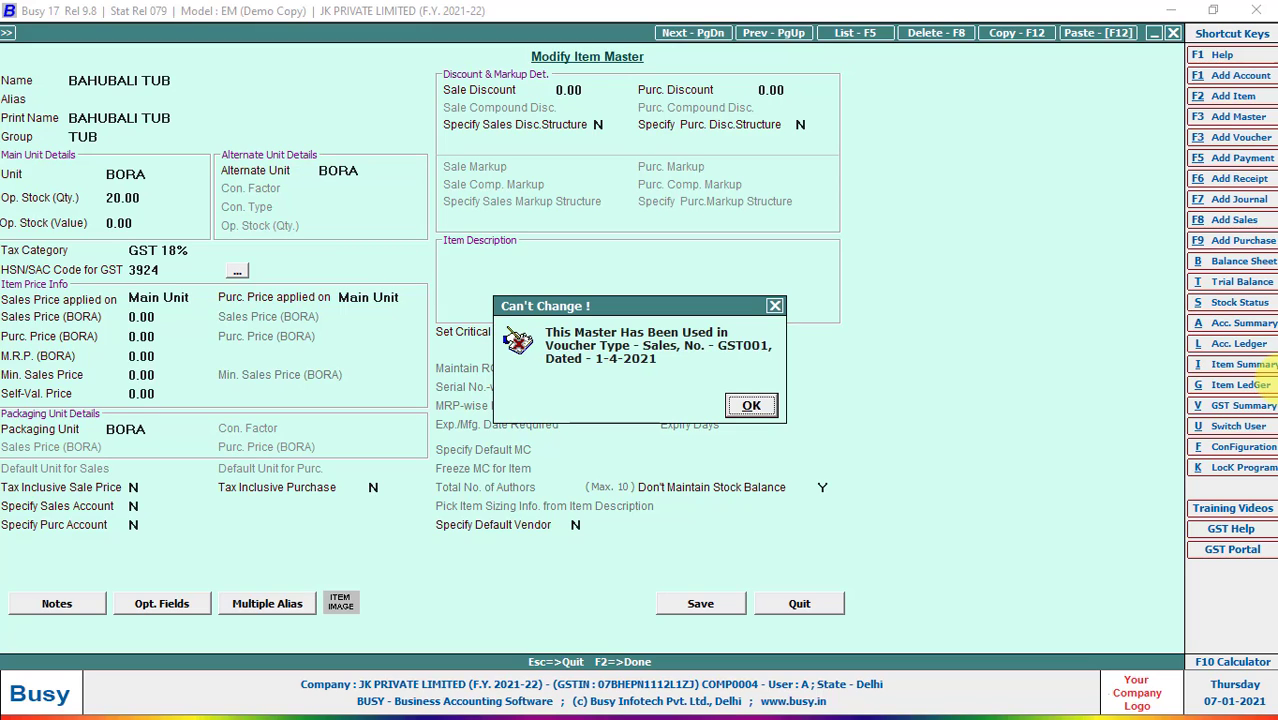
{"action": "key", "text": "Return"}
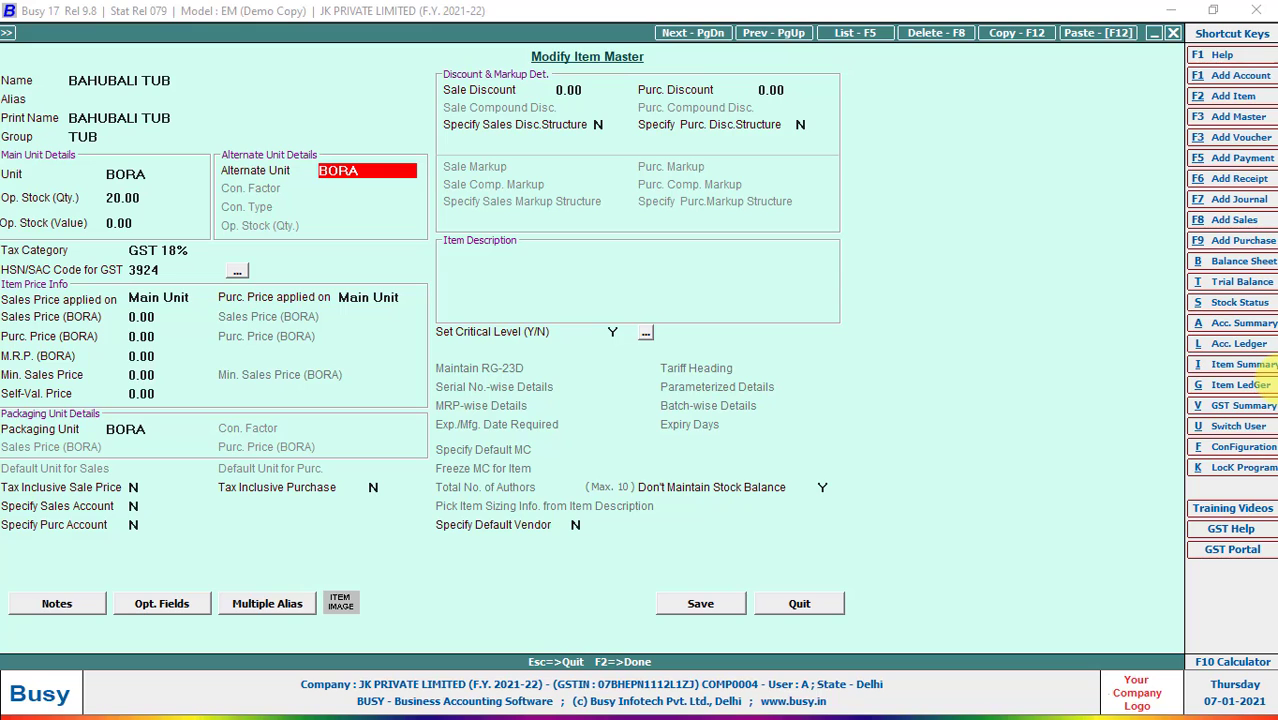
{"action": "key", "text": "Escape"}
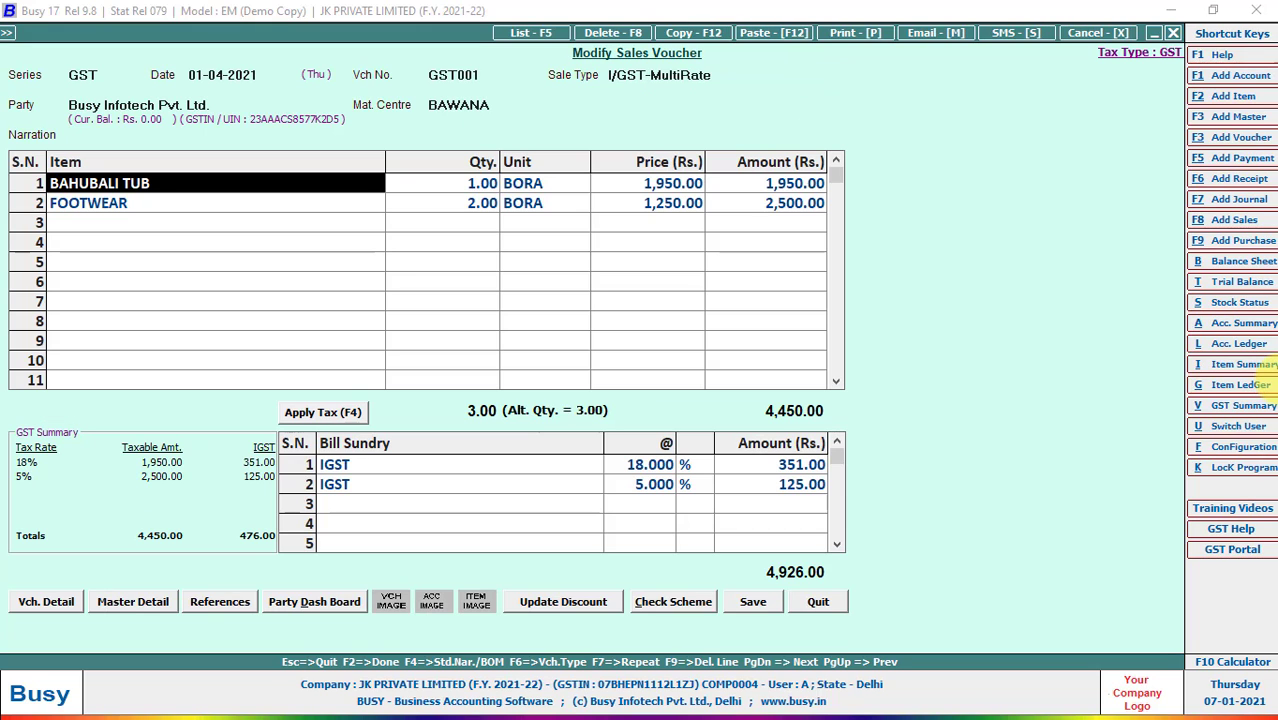
{"action": "key", "text": "Escape"}
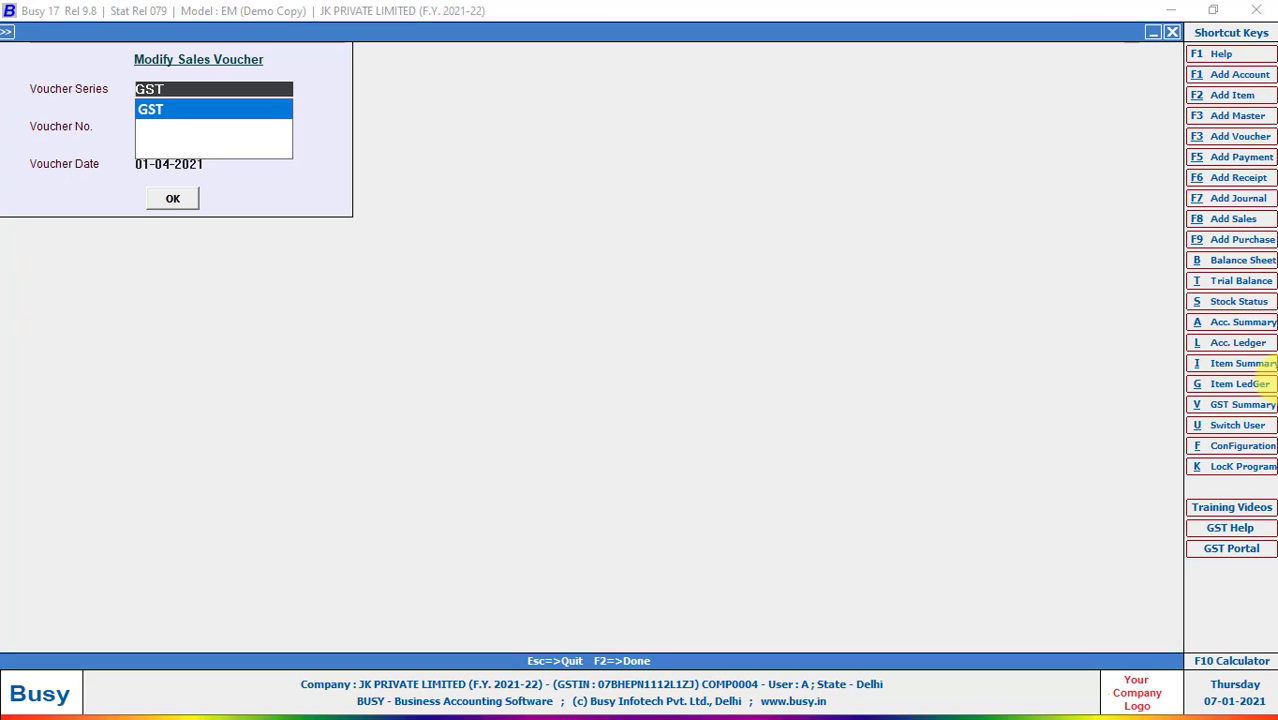
{"action": "key", "text": "Escape"}
Open the list for selecting an existing item master to modify
{"action": "key", "text": "Left"}
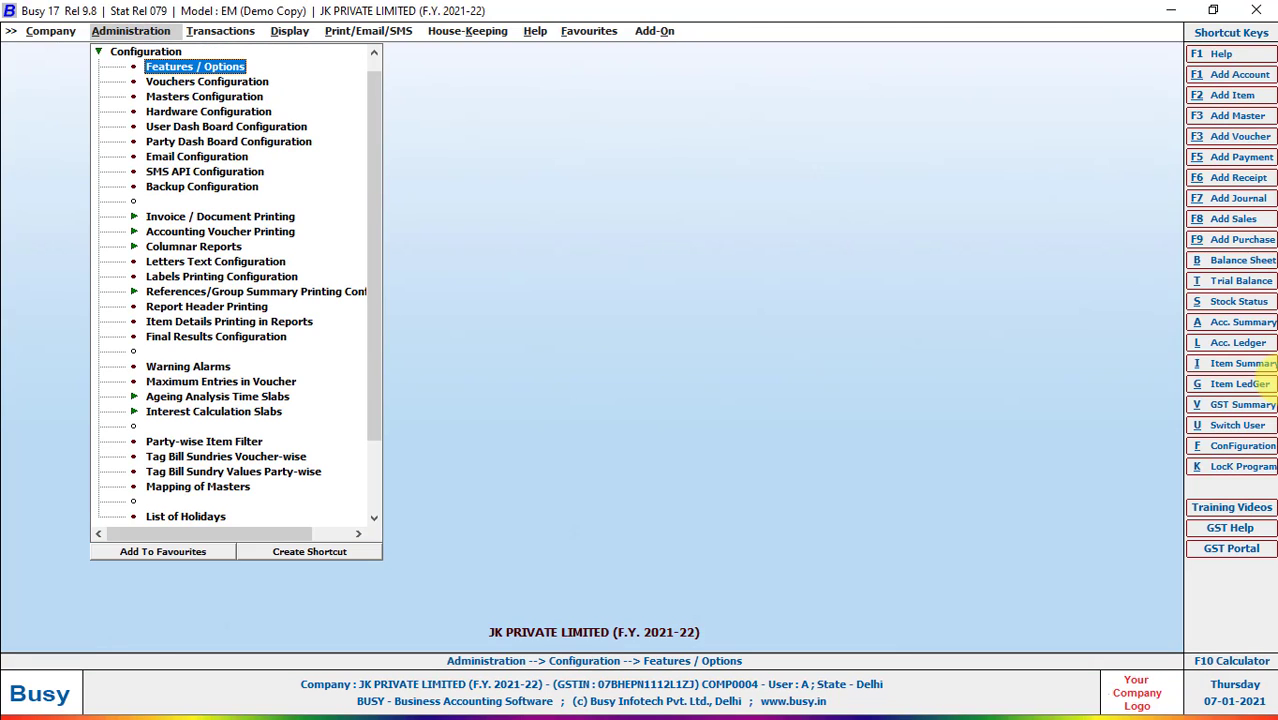
{"action": "key", "text": "Right"}
{"action": "key", "text": "Left"}
{"action": "key", "text": "Up"}
{"action": "key", "text": "Left"}
{"action": "key", "text": "Up"}
{"action": "key", "text": "Right"}
{"action": "key", "text": "Down"}
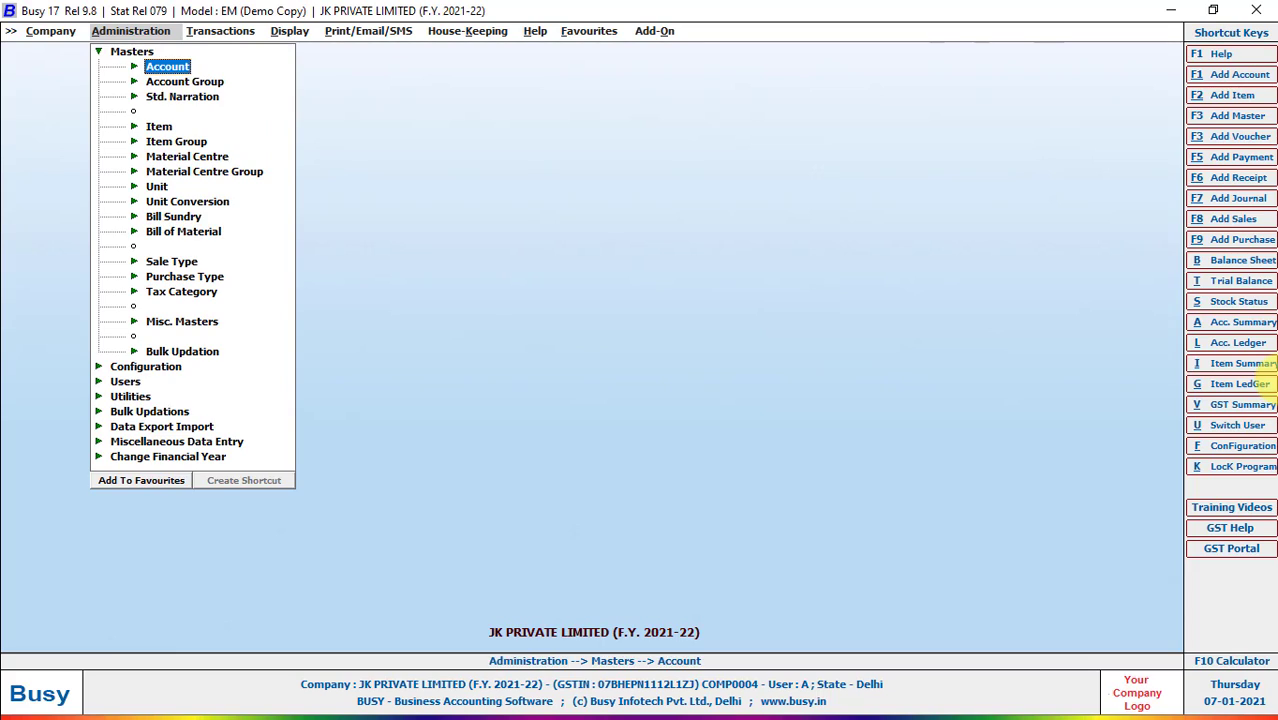
{"action": "key", "text": "Down"}
{"action": "key", "text": "Down"}
{"action": "key", "text": "Down"}
{"action": "key", "text": "Right"}
{"action": "key", "text": "Down"}
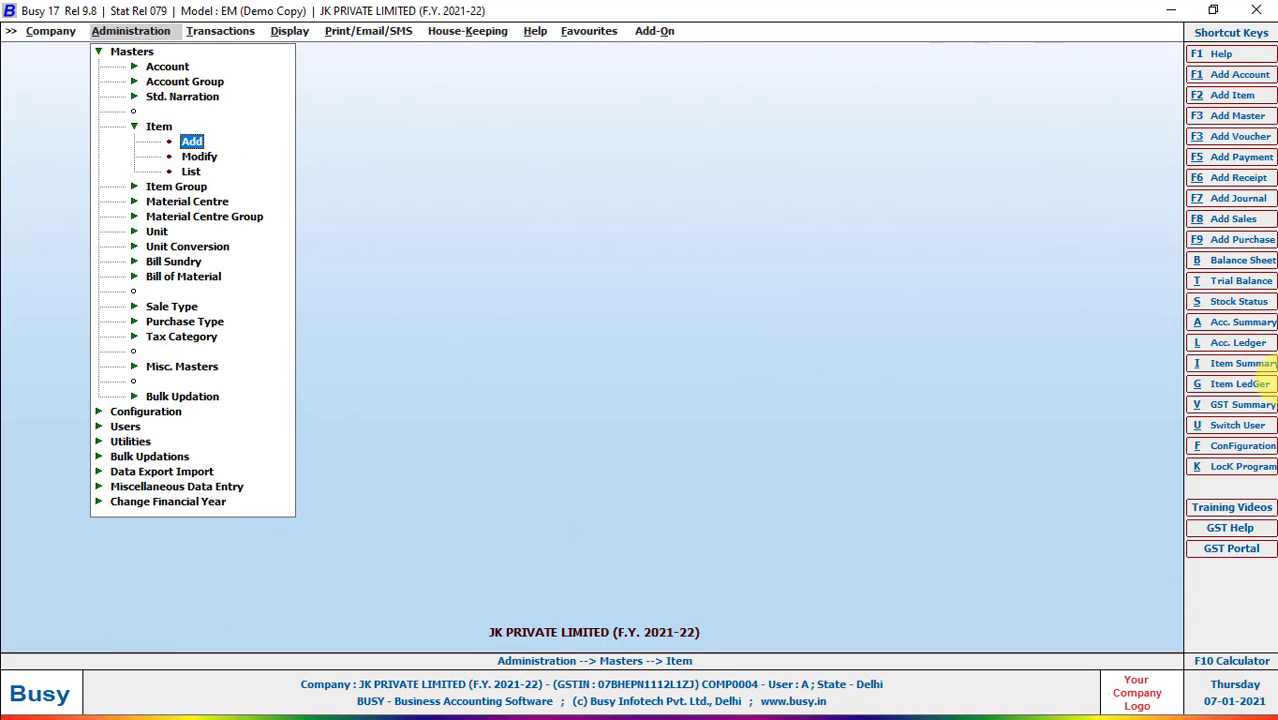
{"action": "key", "text": "Down"}
{"action": "key", "text": "Return"}
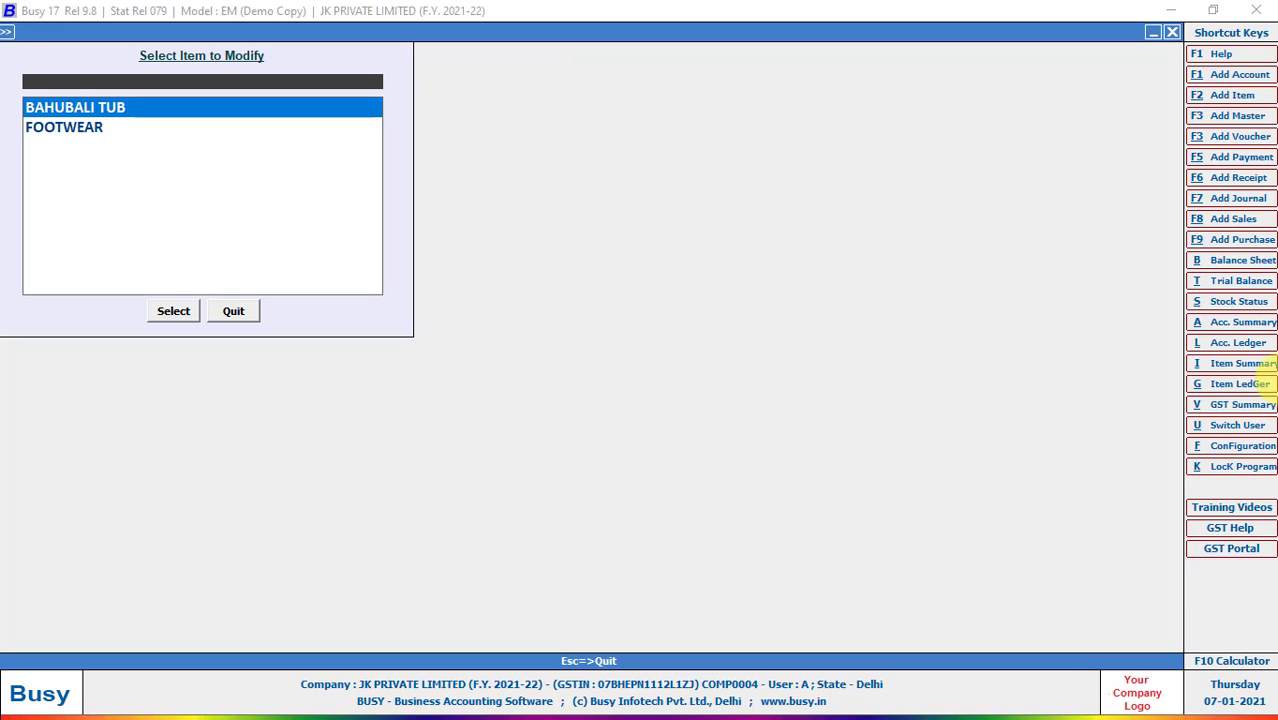
Open the BAHUBALI TUB item master and set its alternate unit to Pcs
{"action": "key", "text": "Return"}
{"action": "key", "text": "Return"}
{"action": "key", "text": "Return"}
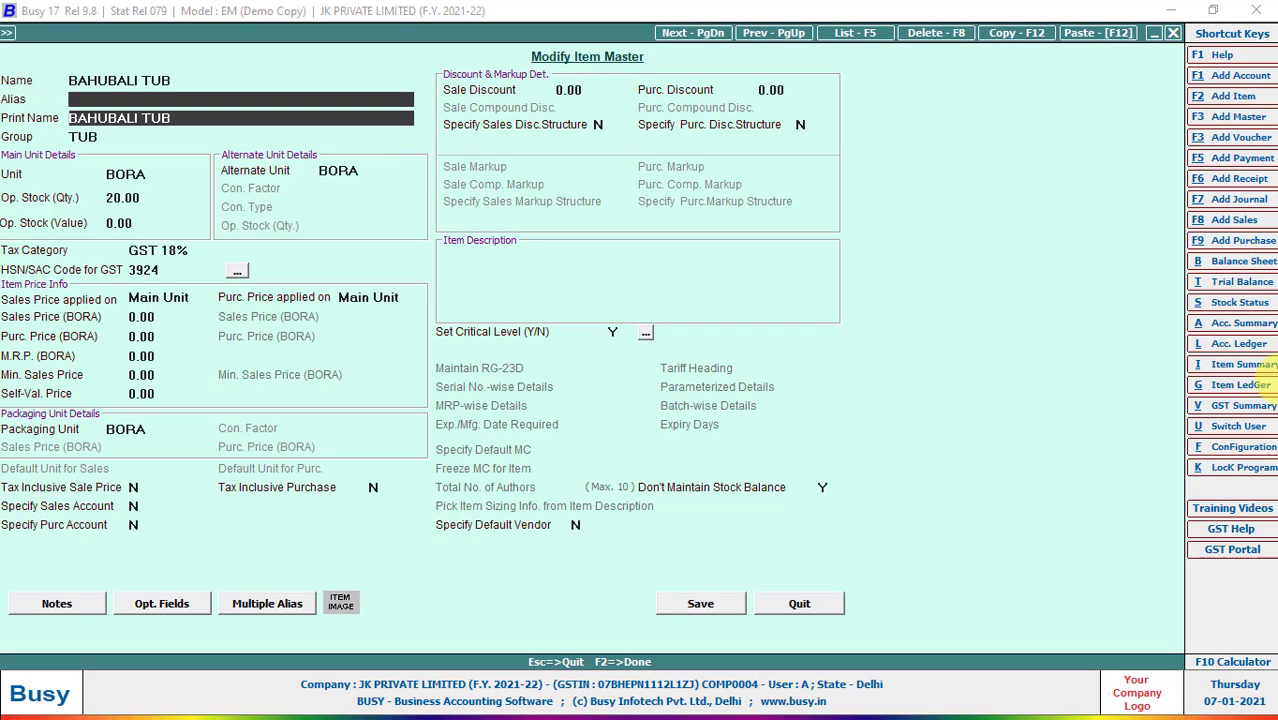
{"action": "key", "text": "Return"}
{"action": "key", "text": "Return"}
{"action": "key", "text": "Return"}
{"action": "key", "text": "Return"}
{"action": "key", "text": "Return"}
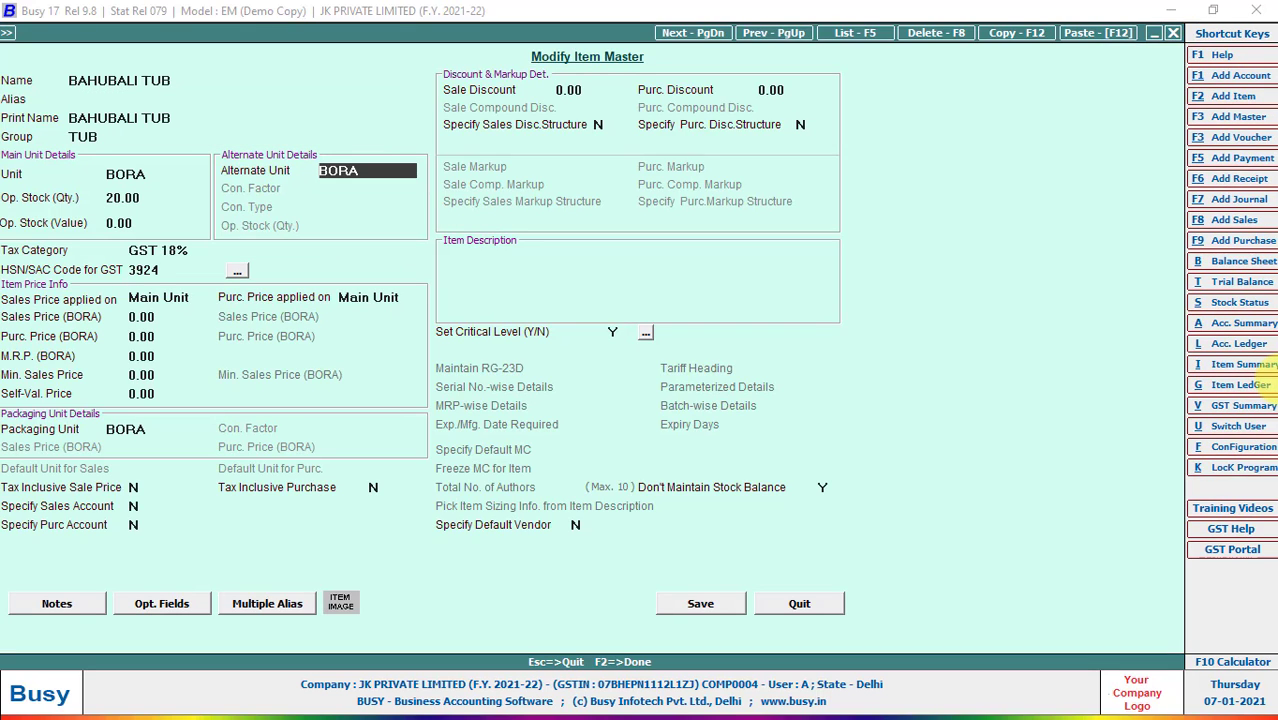
{"action": "type", "text": "PC"}
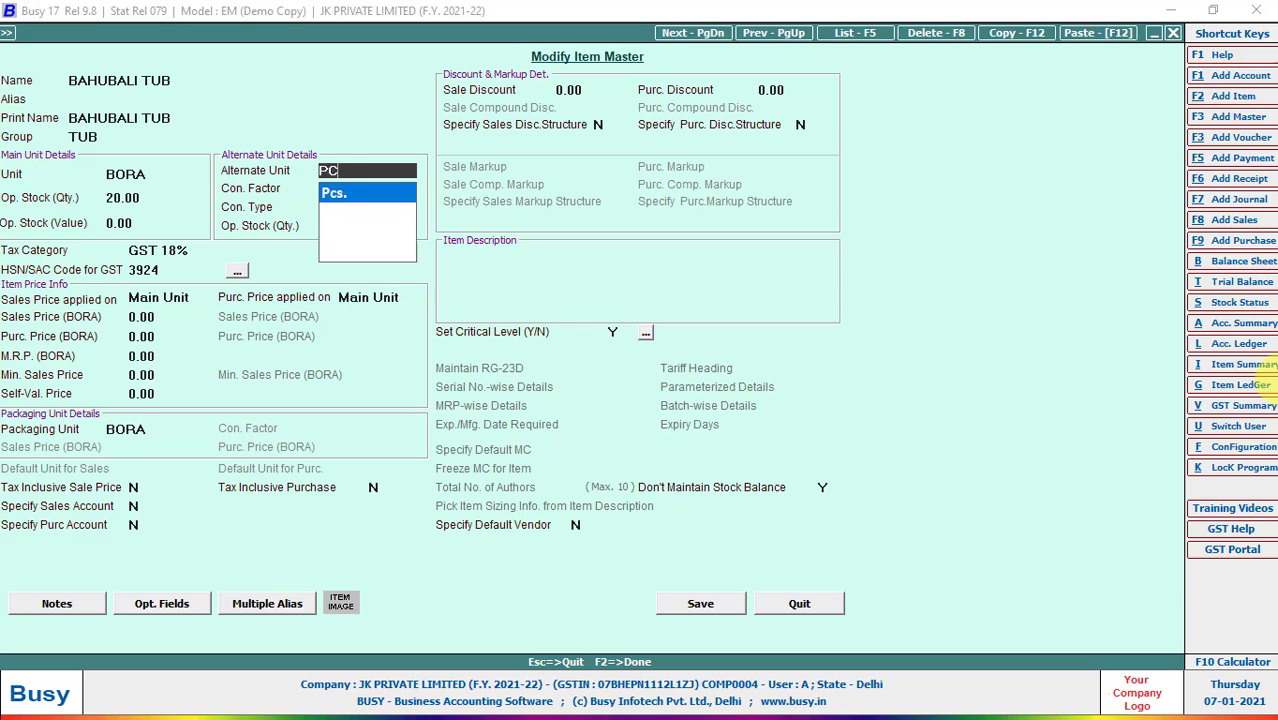
{"action": "key", "text": "Return"}
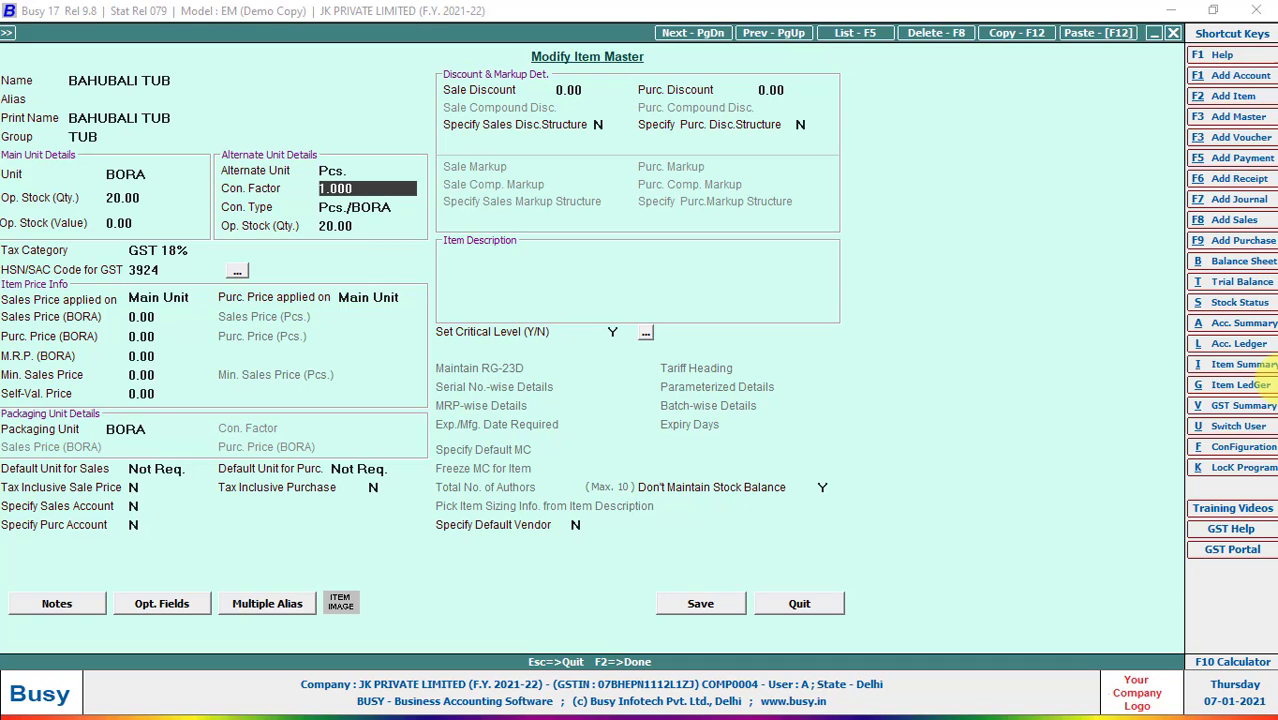
Set BAHUBALI TUB's conversion factor to 30 with conversion type Pcs./BORA, and quit the item master
{"action": "type", "text": "30"}
{"action": "key", "text": "Return"}
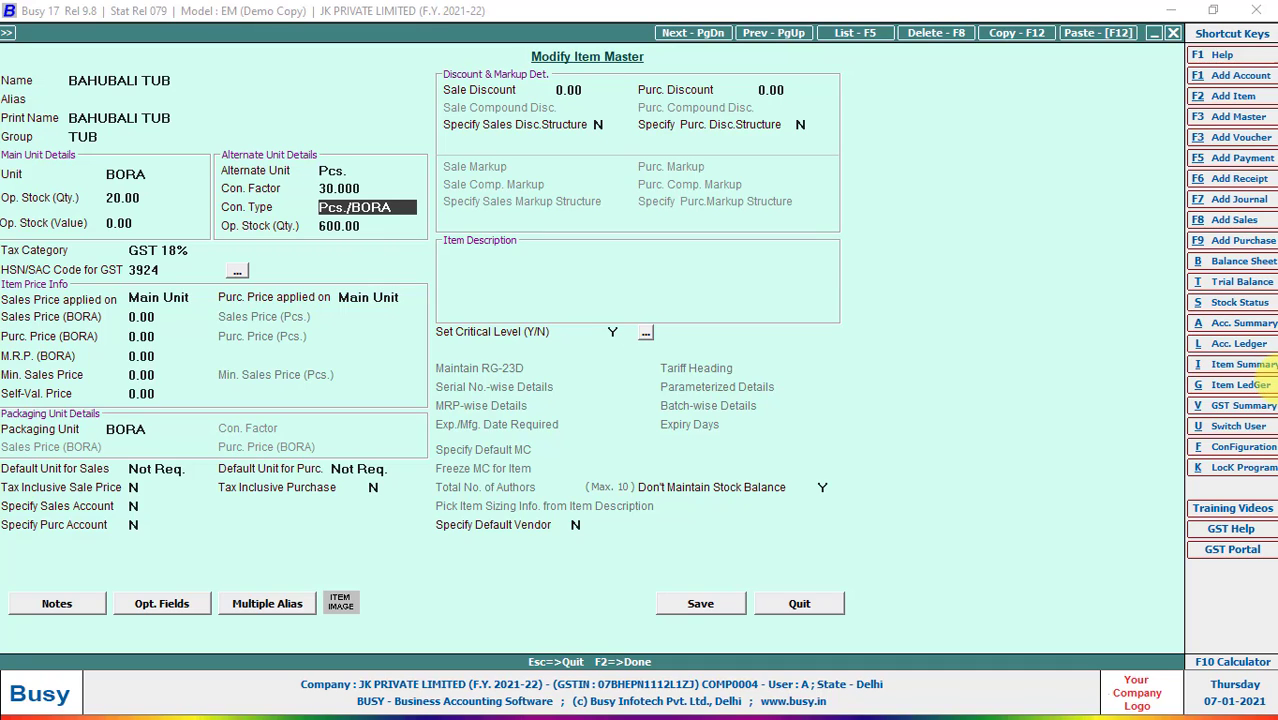
{"action": "key", "text": "Return"}
{"action": "key", "text": "Return"}
{"action": "key", "text": "Return"}
{"action": "key", "text": "Return"}
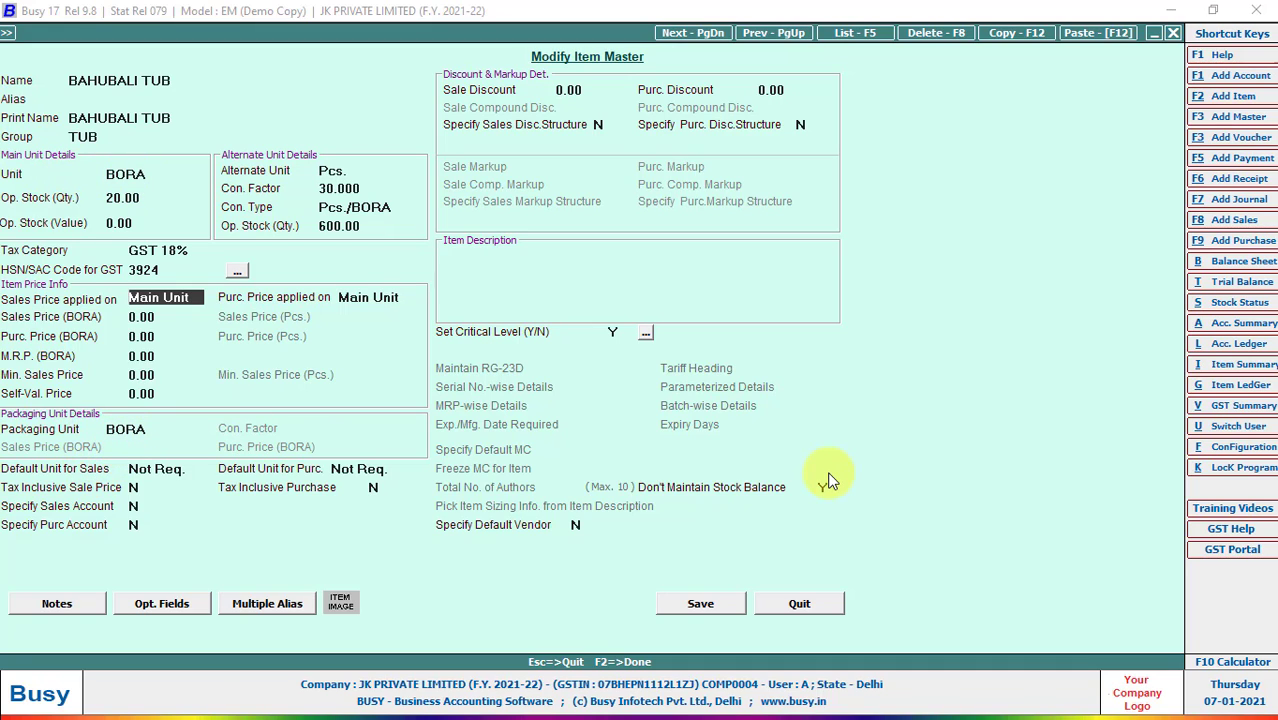
{"action": "key", "text": "Escape"}
{"action": "key", "text": "Escape"}
{"action": "key", "text": "Escape"}
{"action": "key", "text": "Escape"}
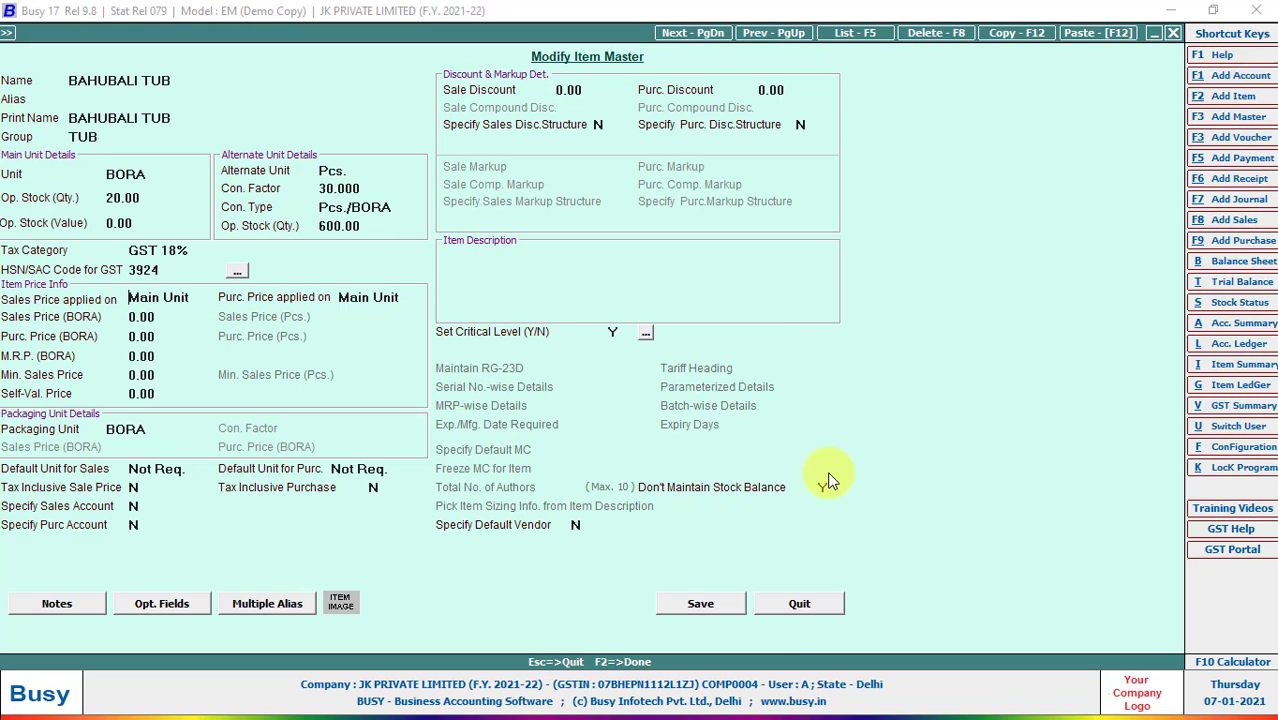
{"action": "key", "text": "Escape"}
Open the FOOTWEAR item master for modification and set its alternate unit to PAIR
{"action": "key", "text": "Down"}
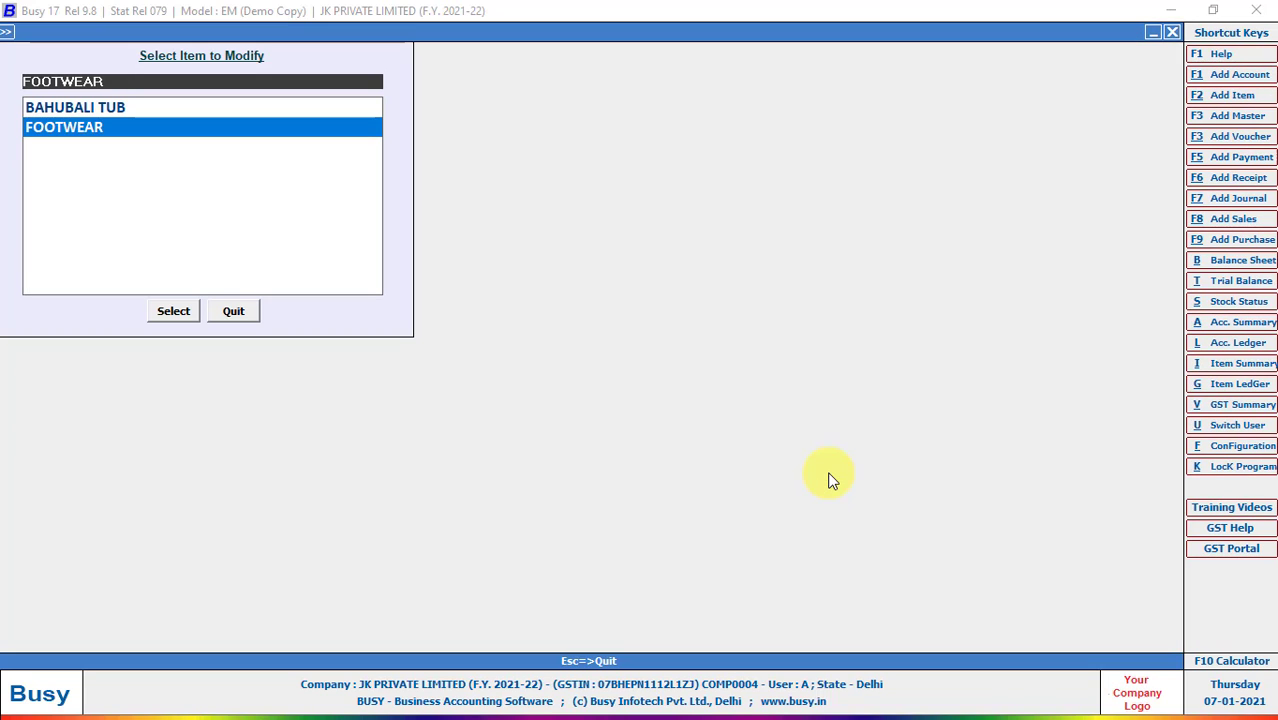
{"action": "key", "text": "Return"}
{"action": "key", "text": "Return"}
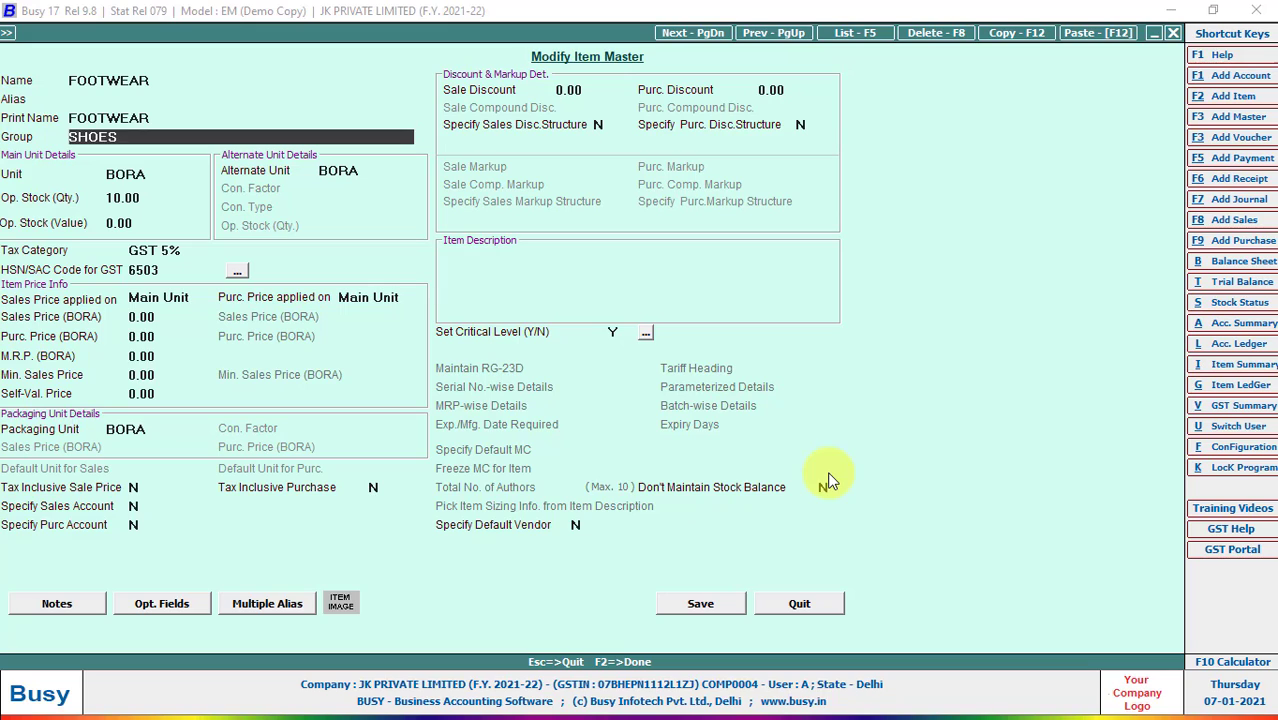
{"action": "key", "text": "Return"}
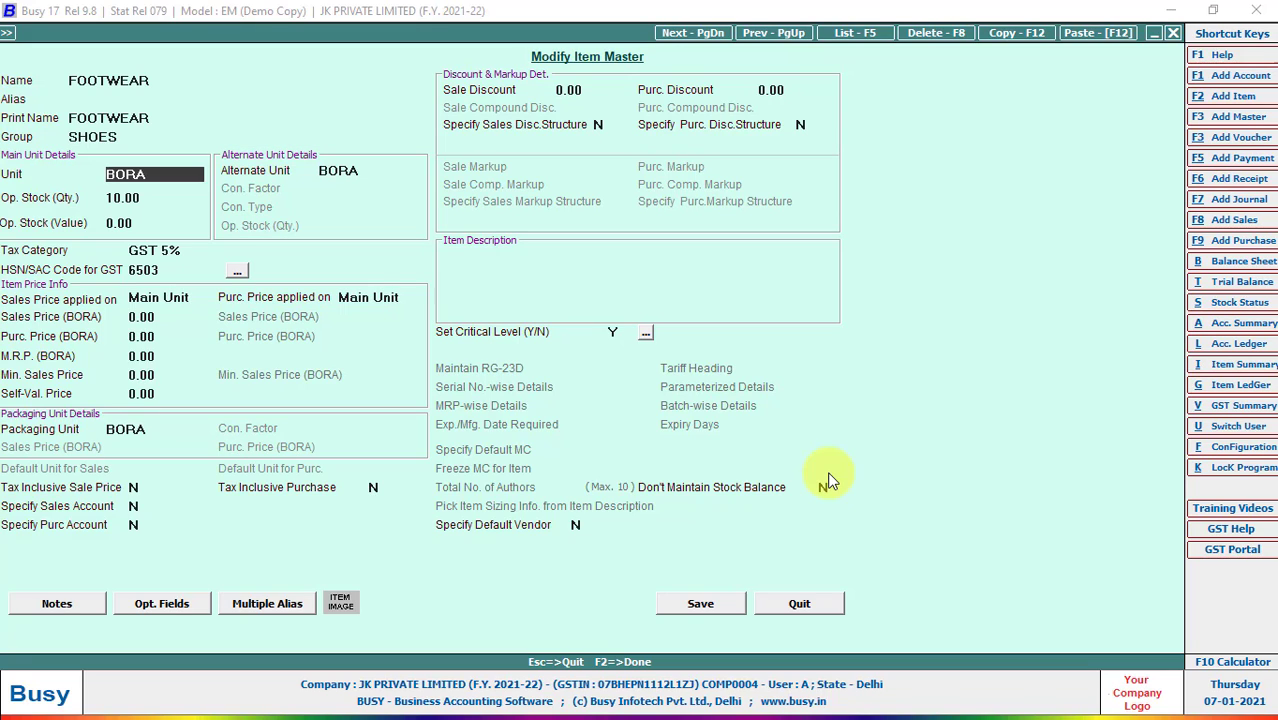
{"action": "key", "text": "Return"}
{"action": "key", "text": "Return"}
{"action": "key", "text": "Return"}
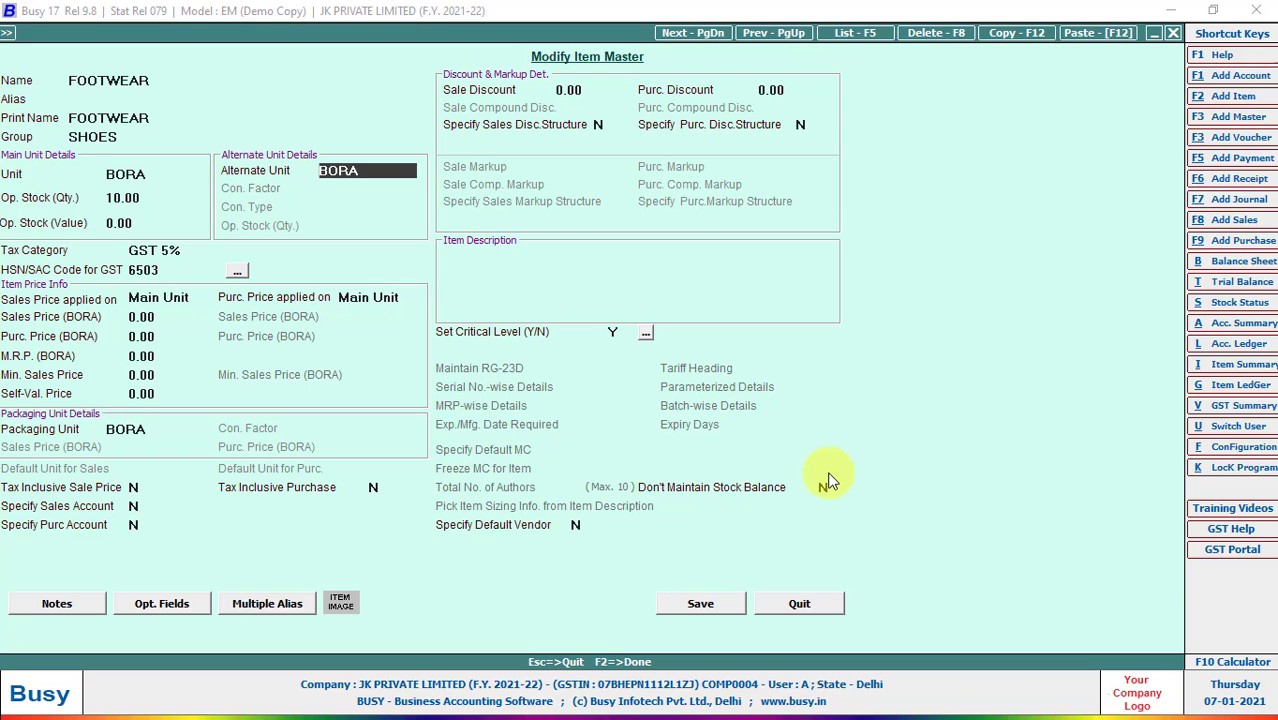
{"action": "type", "text": "P"}
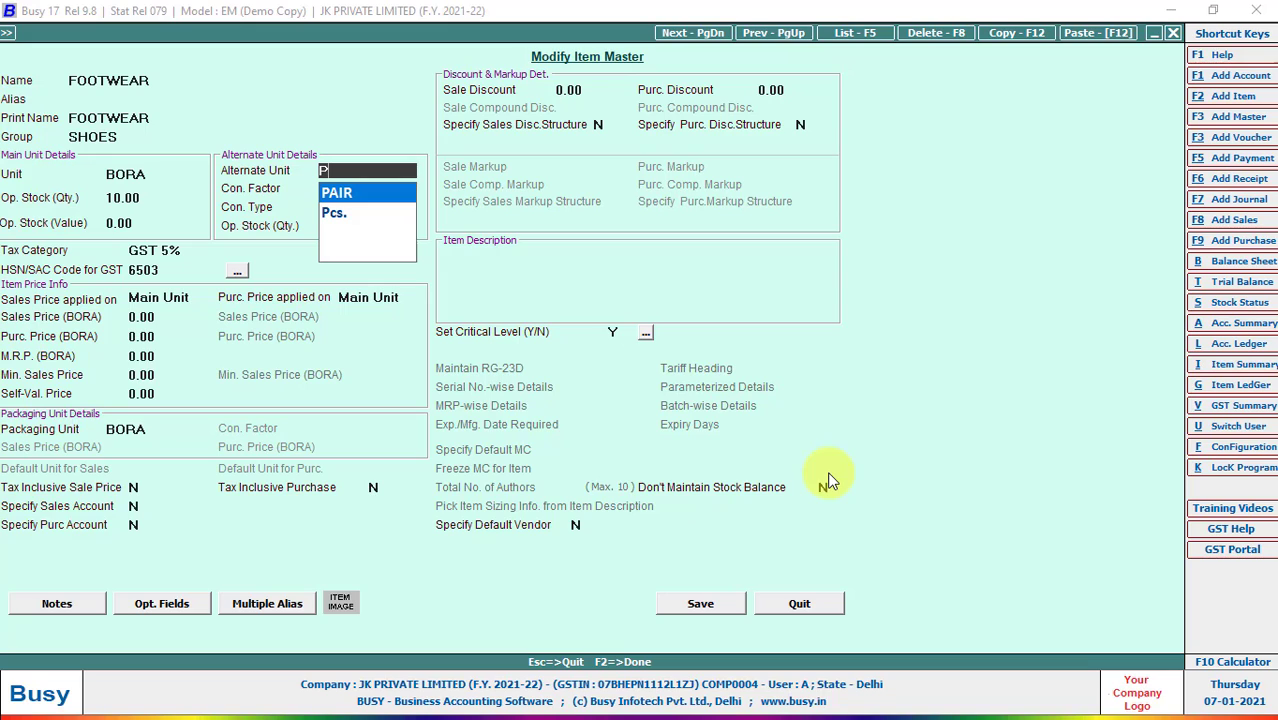
{"action": "key", "text": "Return"}
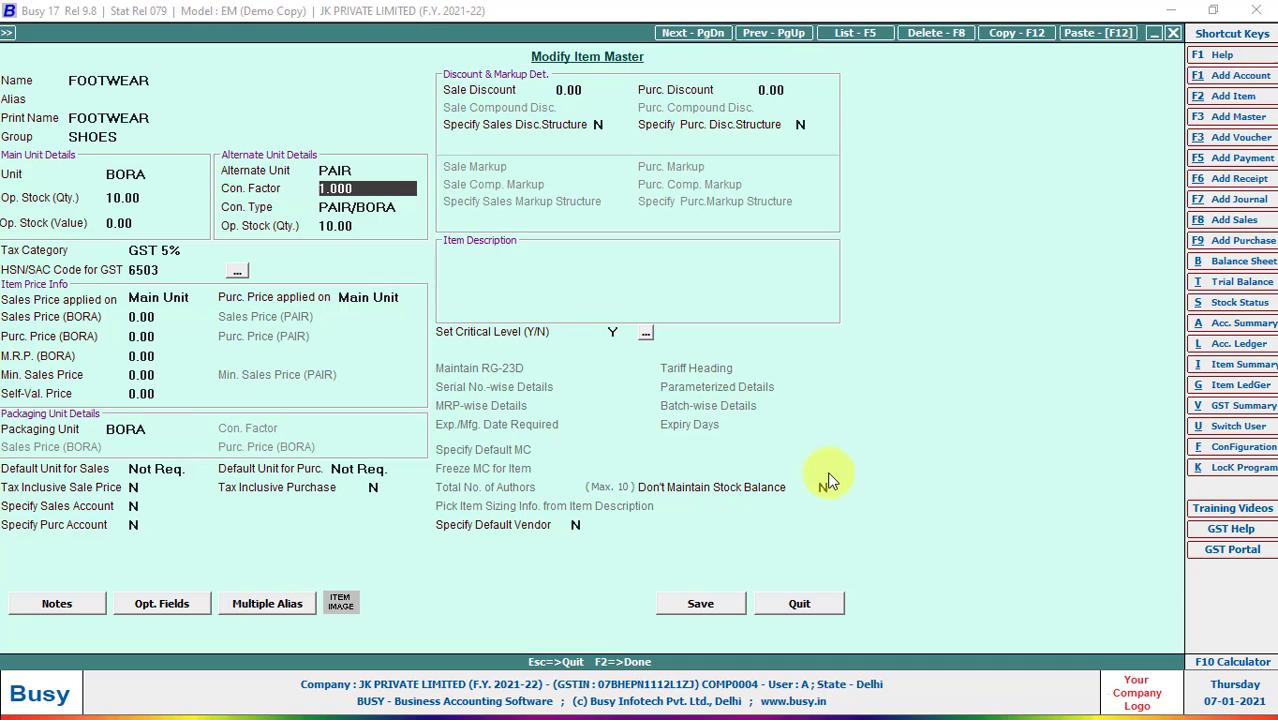
Set FOOTWEAR's conversion factor to 60 with conversion type PAIR/BORA, save the item master, and leave the item selection list
{"action": "type", "text": "60"}
{"action": "key", "text": "Return"}
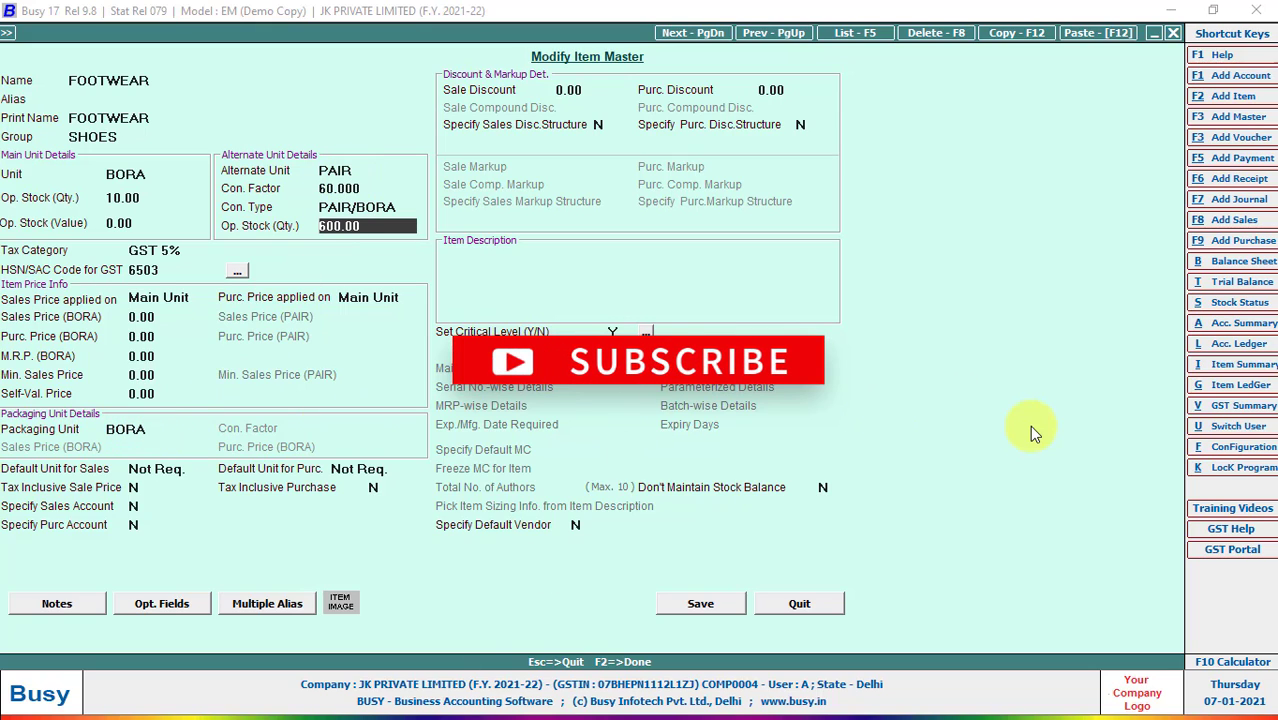
{"action": "key", "text": "F2"}
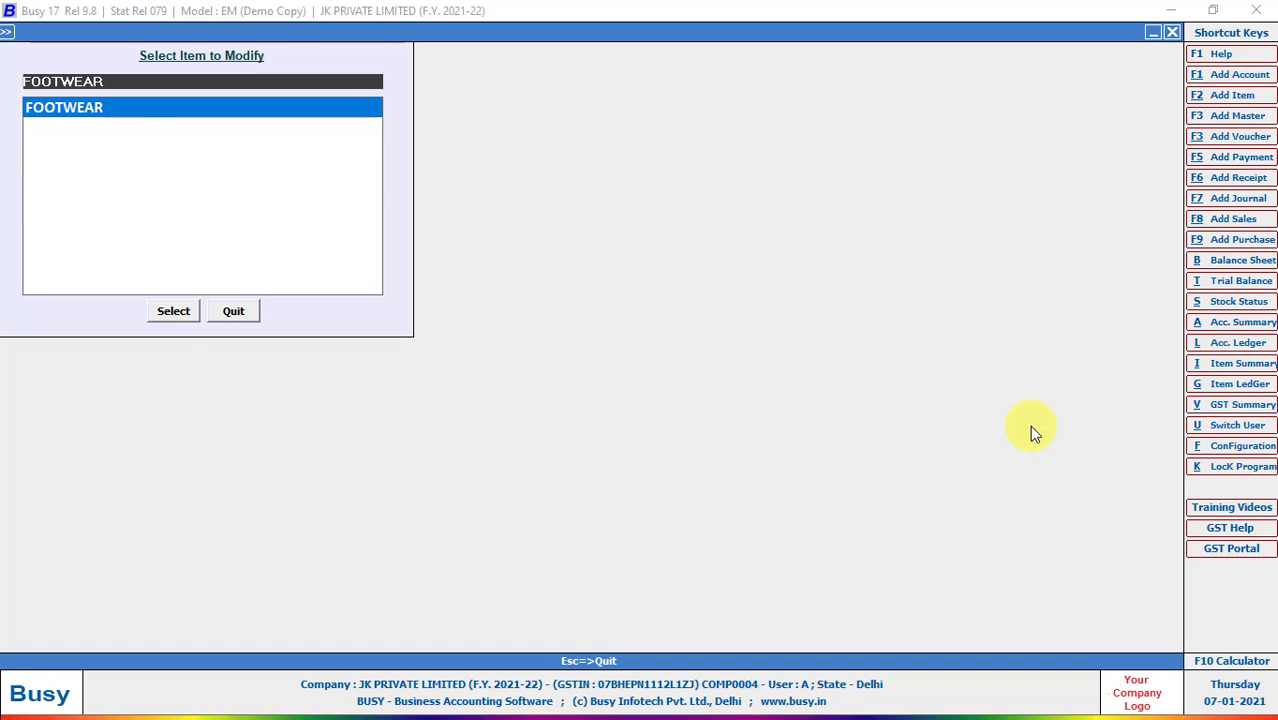
{"action": "key", "text": "Escape"}
{"action": "key", "text": "Escape"}
{"action": "key", "text": "Escape"}
Start a new sales voucher in the GST series with sale type I/GST-18% and party Busy Infotech Pvt. Ltd
{"action": "key", "text": "Right"}
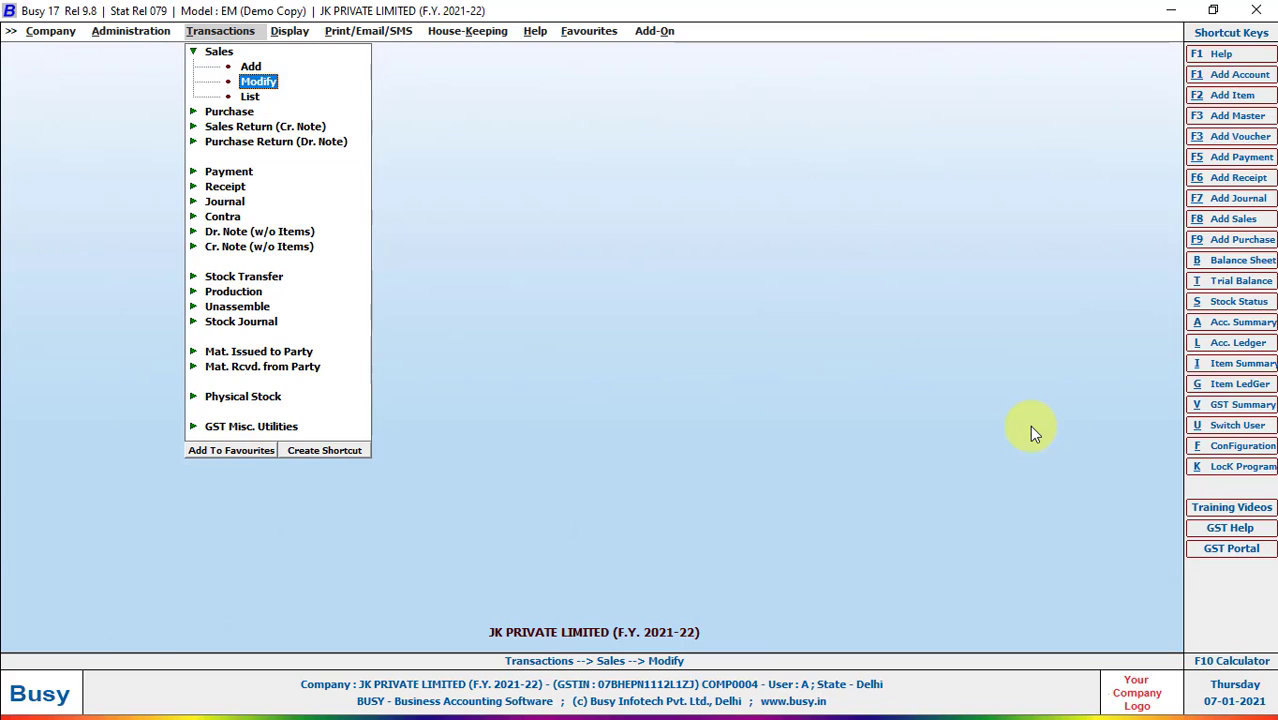
{"action": "key", "text": "Up"}
{"action": "key", "text": "Return"}
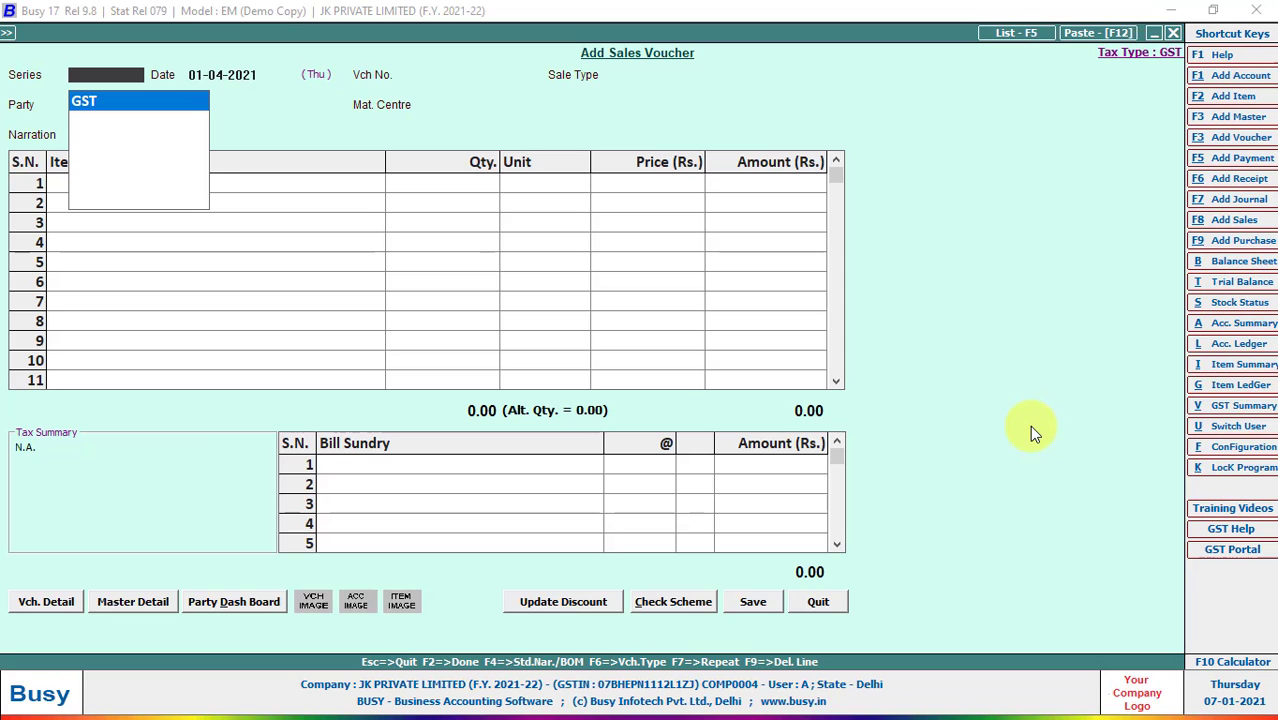
{"action": "key", "text": "Return"}
{"action": "type", "text": "GST0021"}
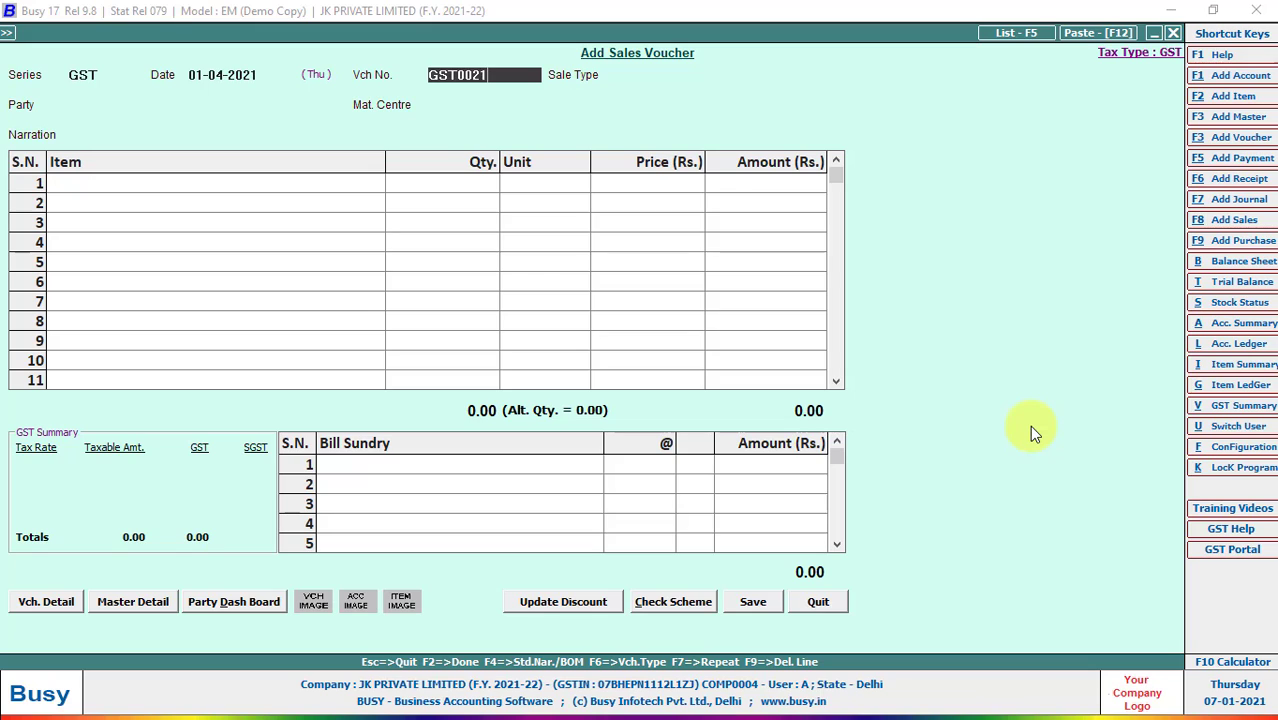
{"action": "key", "text": "Return"}
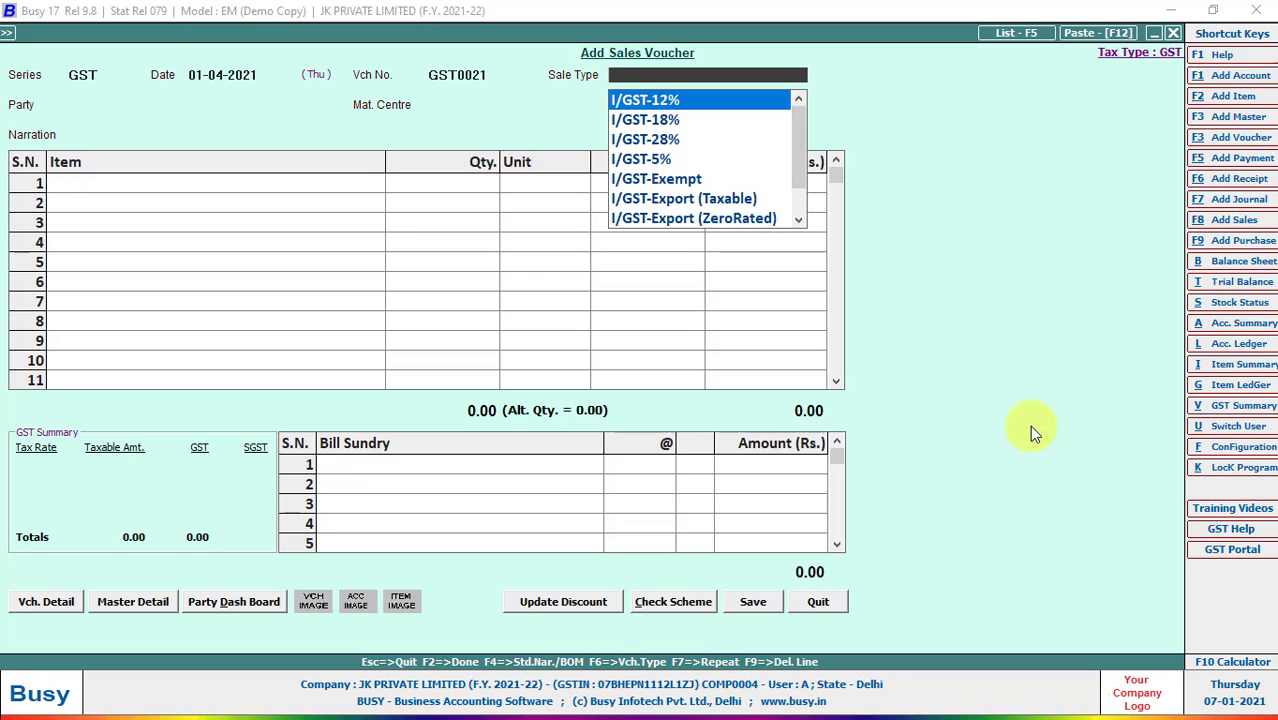
{"action": "type", "text": "18"}
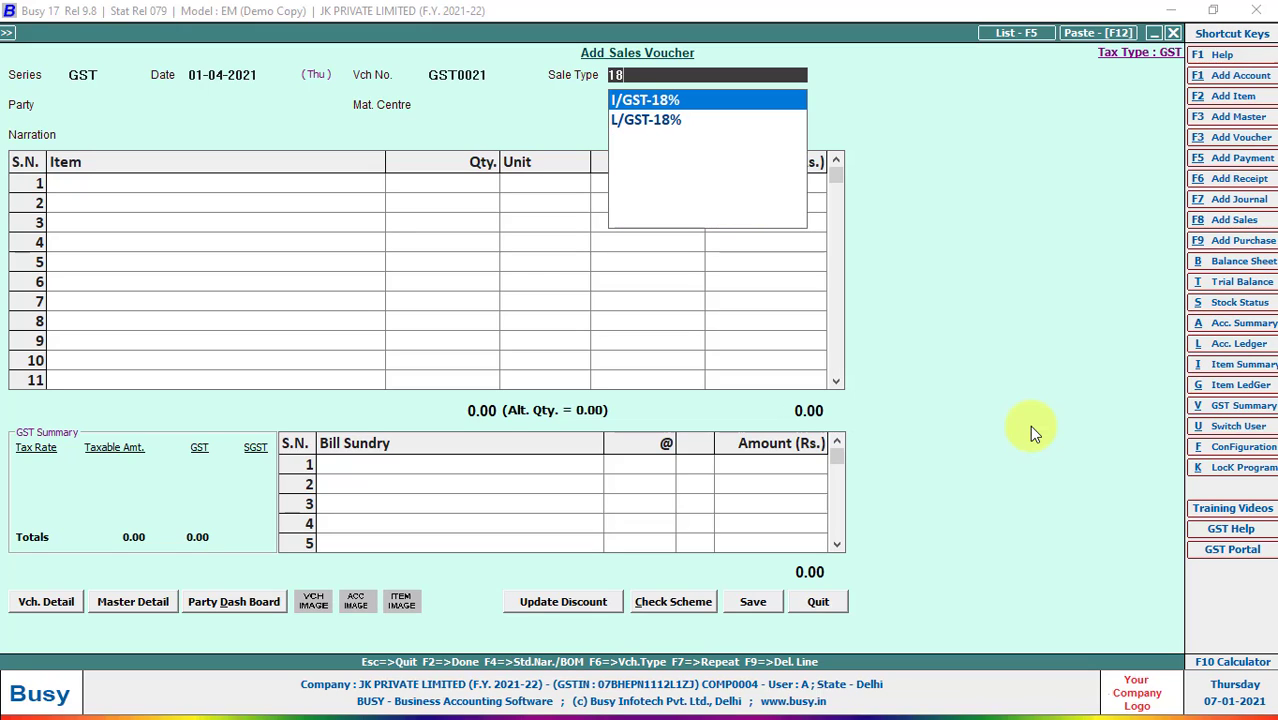
{"action": "key", "text": "Return"}
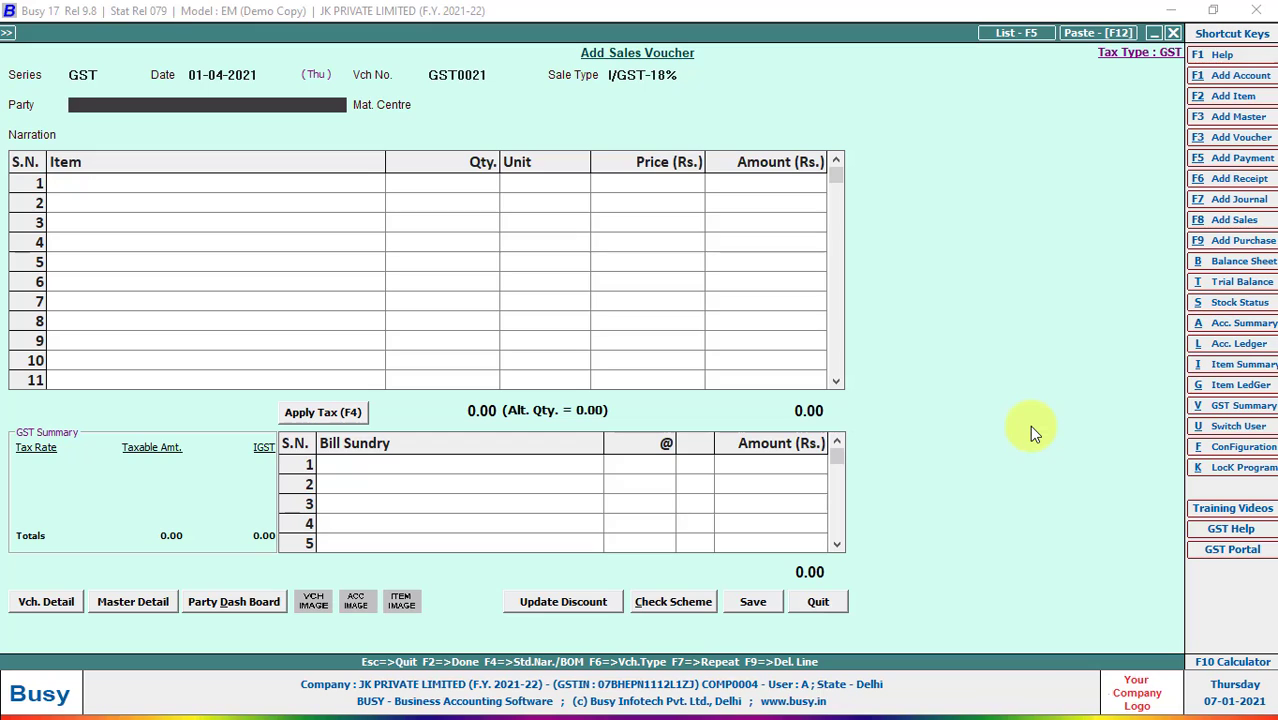
{"action": "key", "text": "space"}
{"action": "key", "text": "Return"}
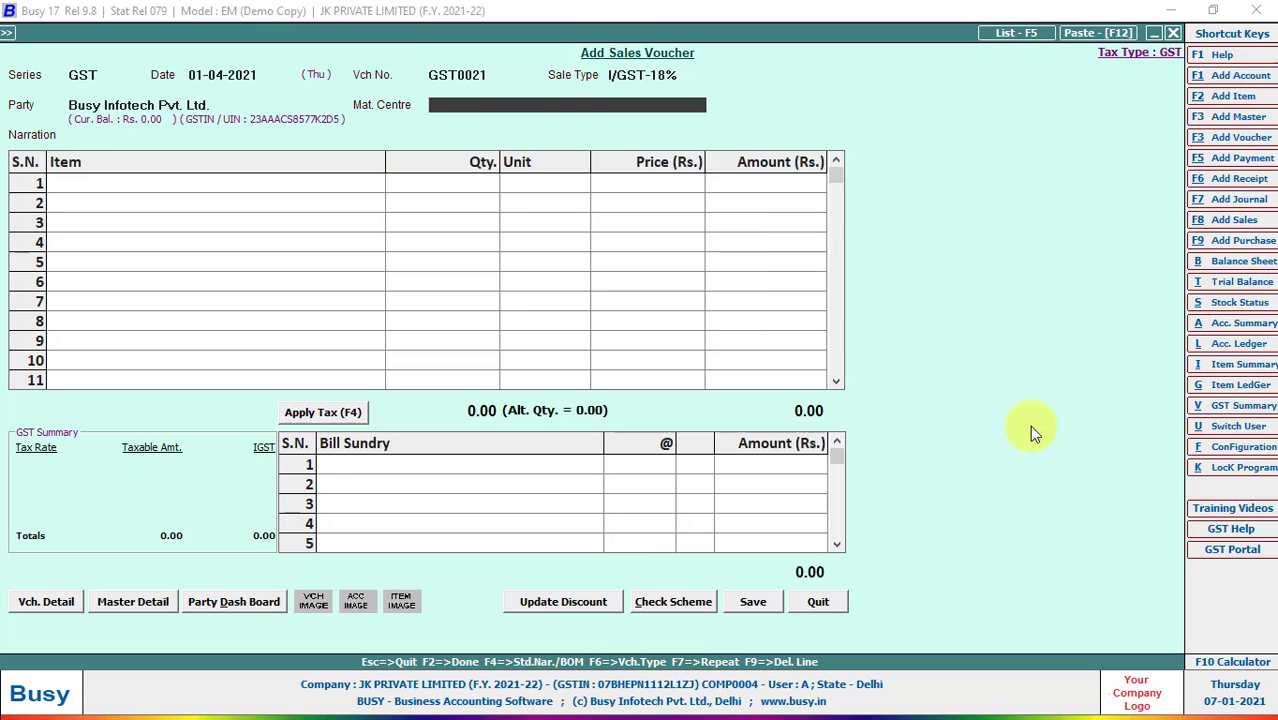
Modify the Busy Infotech Pvt. Ltd. account master from the voucher, changing its group to Sundry Debtors, and save it
{"action": "key", "text": "shift+Tab"}
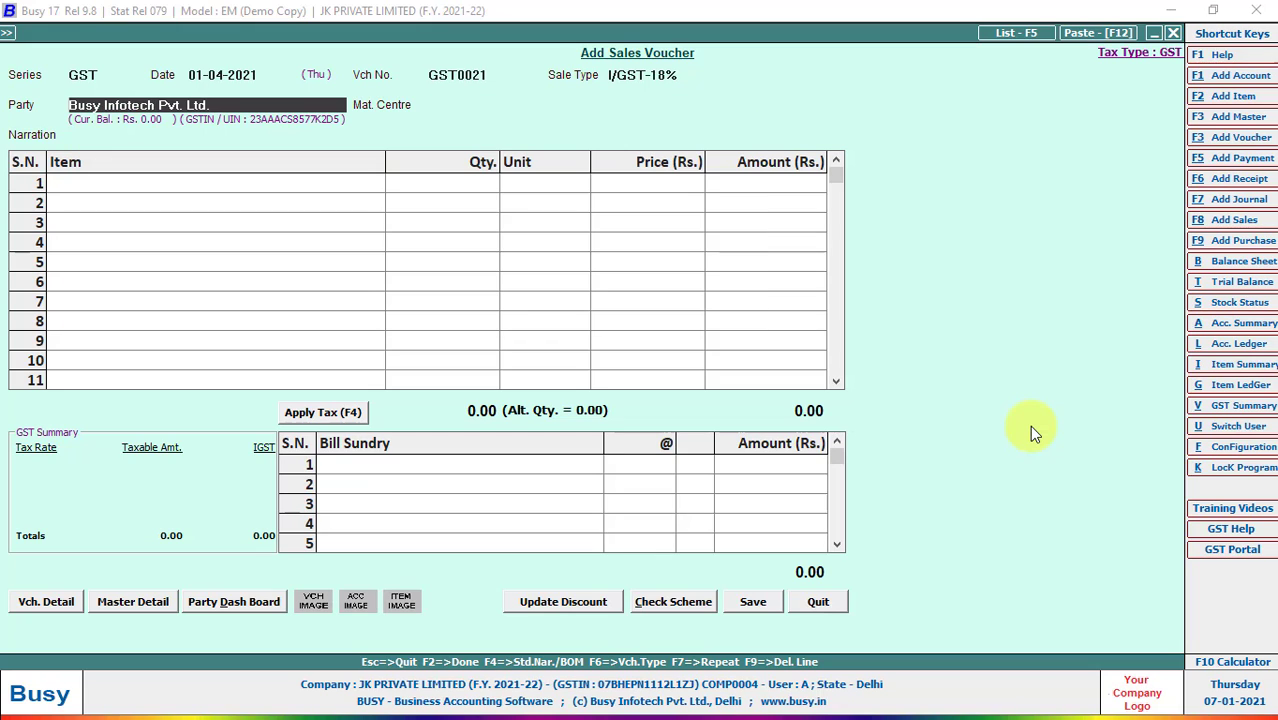
{"action": "key", "text": "alt+m"}
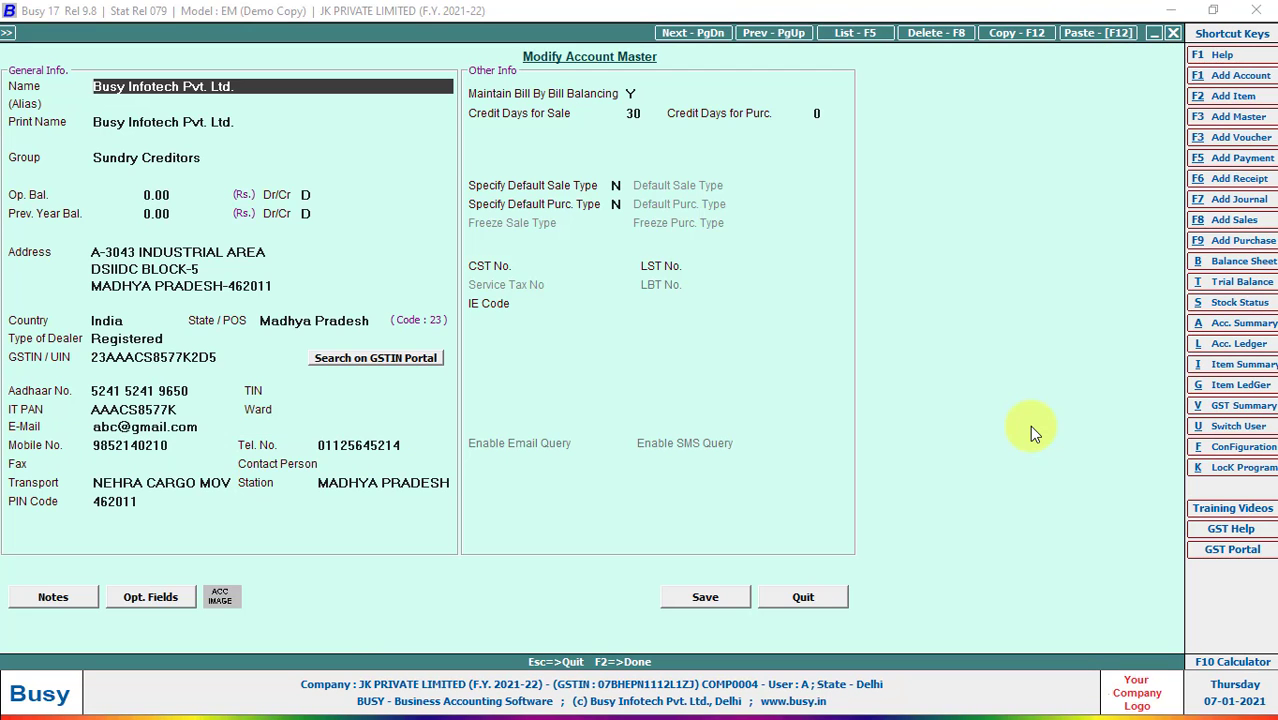
{"action": "key", "text": "Return"}
{"action": "key", "text": "Return"}
{"action": "key", "text": "Return"}
{"action": "type", "text": "DEB"}
{"action": "key", "text": "Return"}
{"action": "key", "text": "Return"}
{"action": "key", "text": "Return"}
{"action": "key", "text": "Return"}
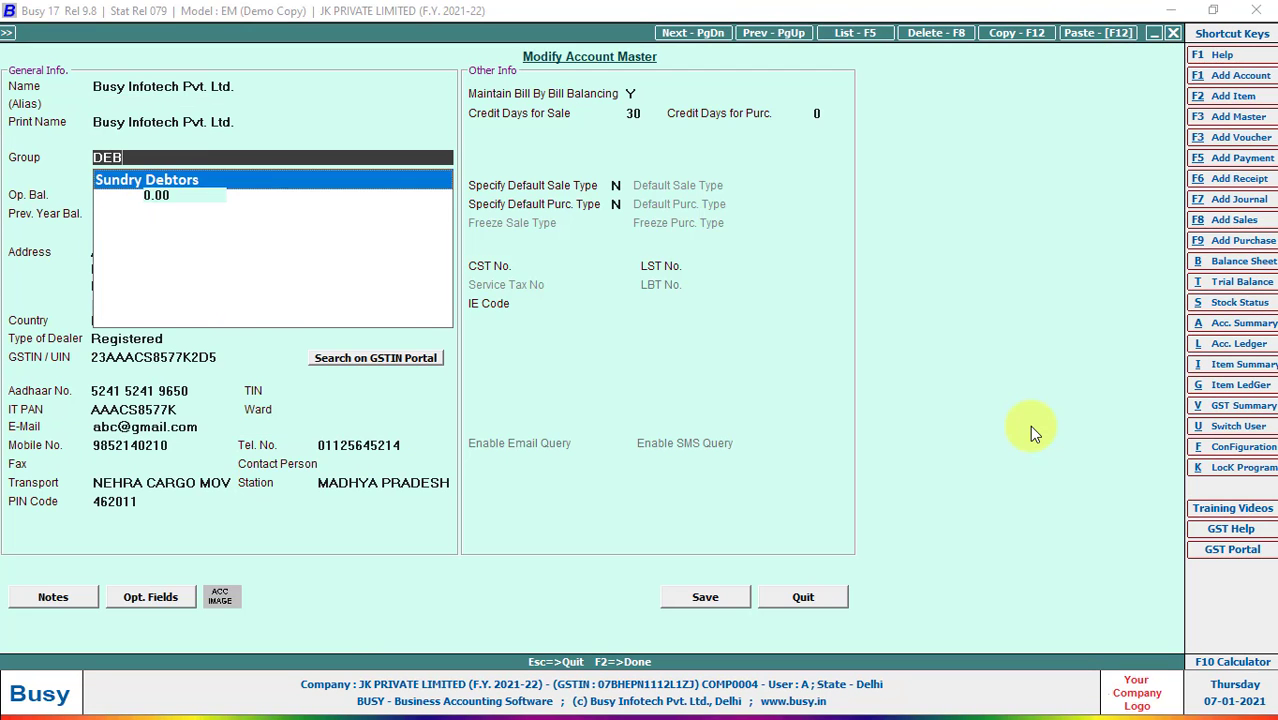
{"action": "key", "text": "F2"}
{"action": "key", "text": "Return"}
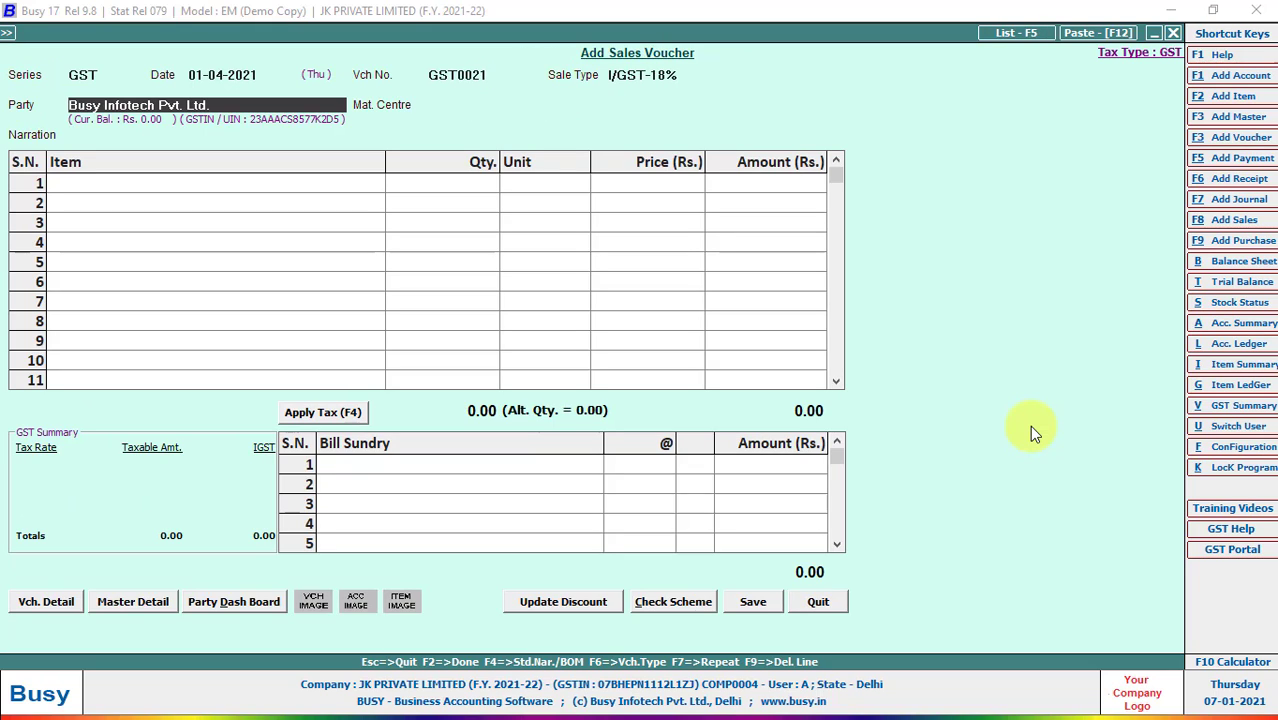
{"action": "type", "text": "Ca"}
{"action": "key", "text": "Return"}
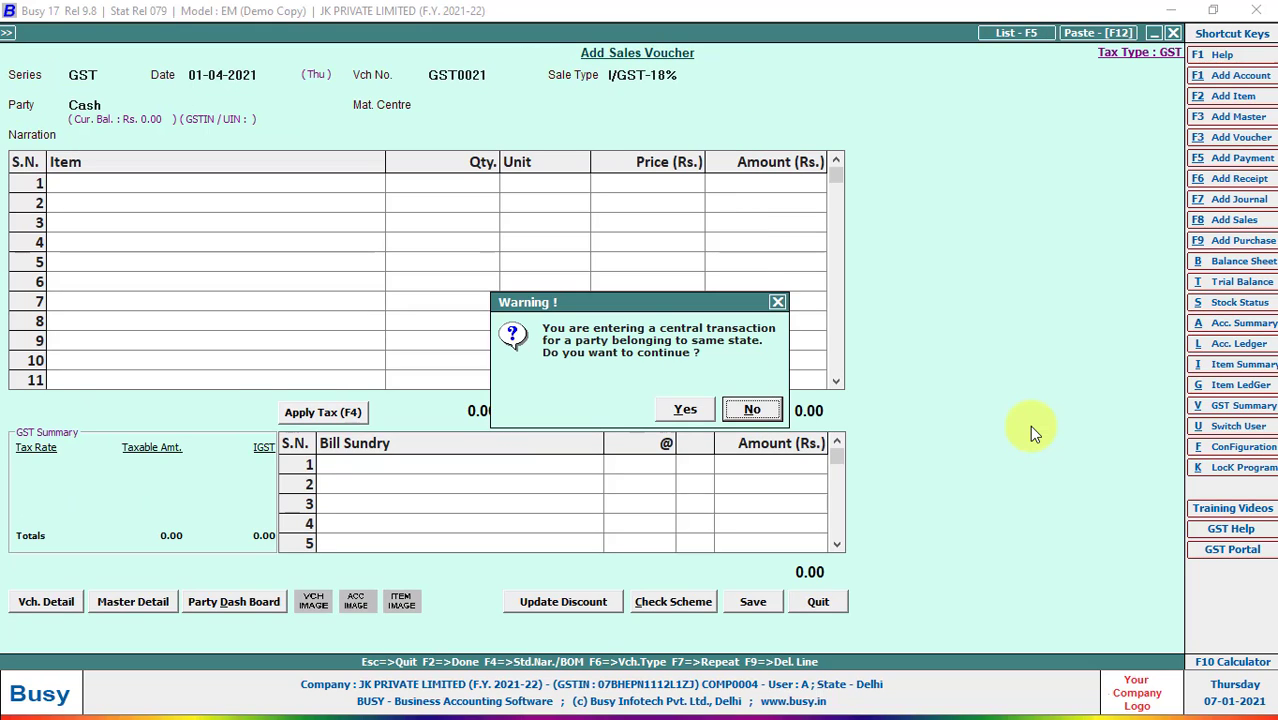
{"action": "key", "text": "Return"}
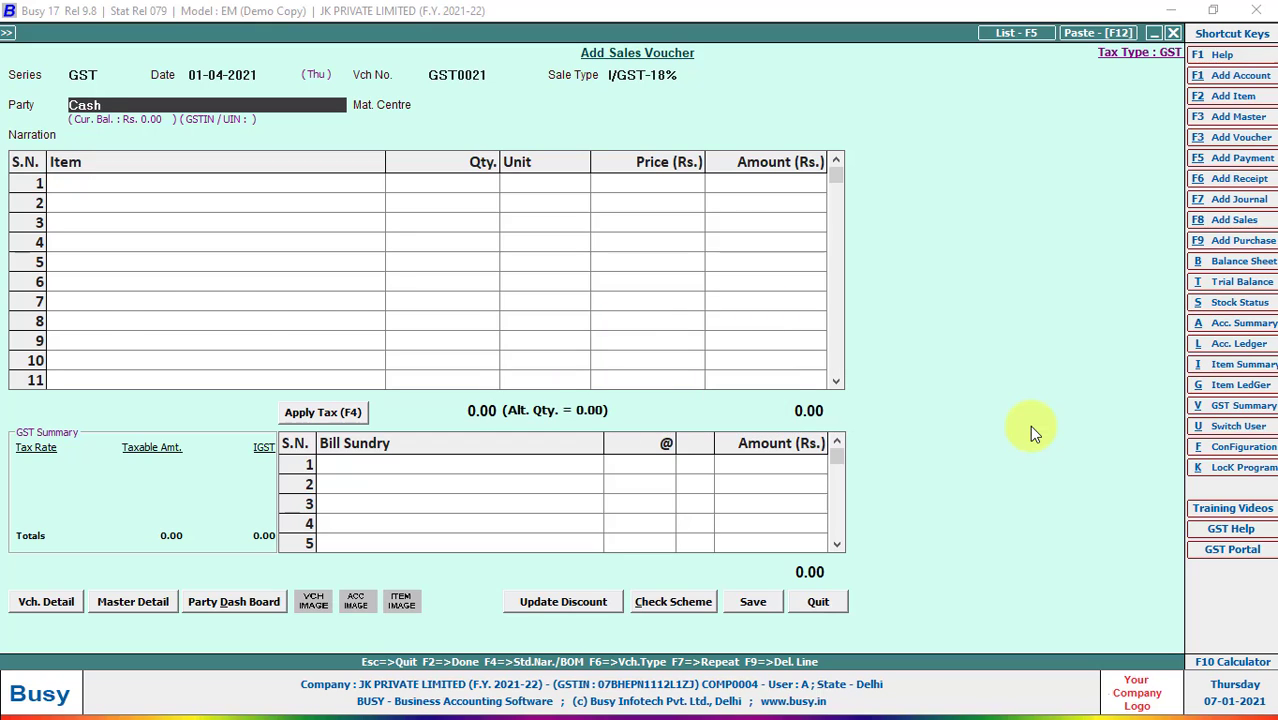
Select Busy Infotech Pvt. Ltd. as the voucher's party with material centre BAWANA, leaving the narration blank
{"action": "type", "text": "Bu"}
{"action": "key", "text": "Return"}
{"action": "key", "text": "Return"}
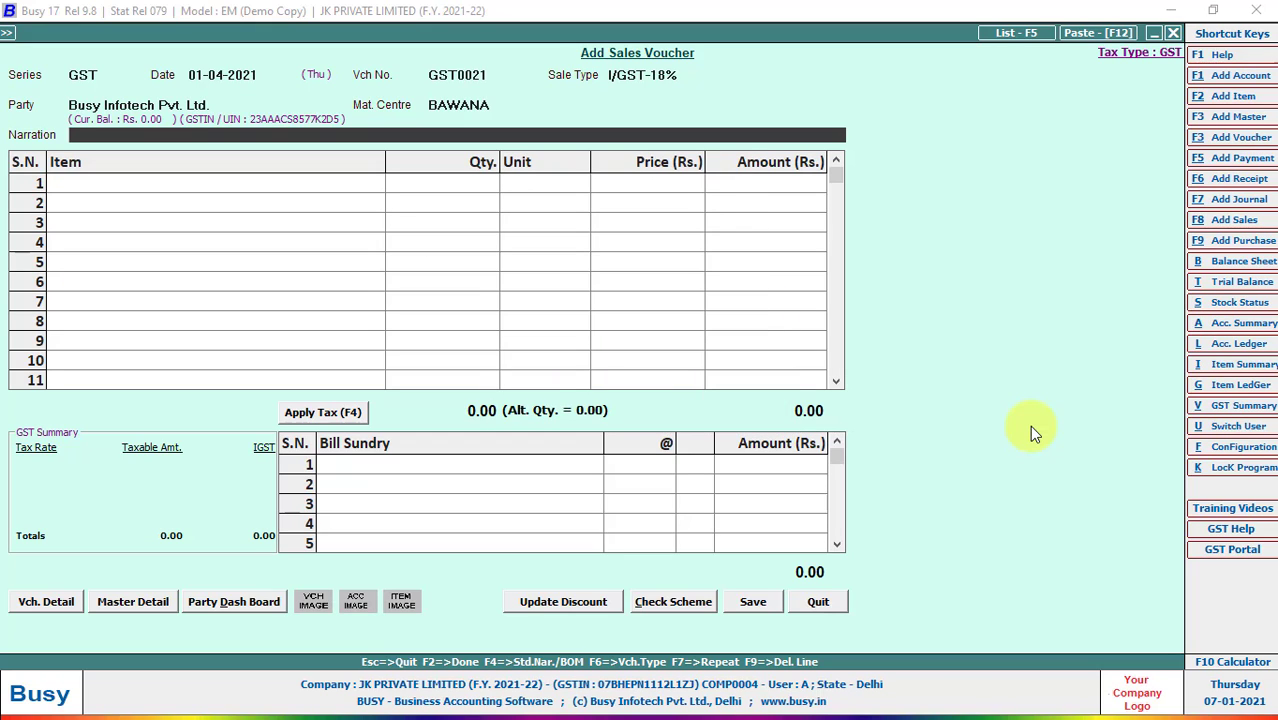
{"action": "key", "text": "Return"}
Add BAHUBALI TUB as the first voucher item with quantity 1 BORA, and check its quantity in the alternate unit
{"action": "type", "text": "bAHU"}
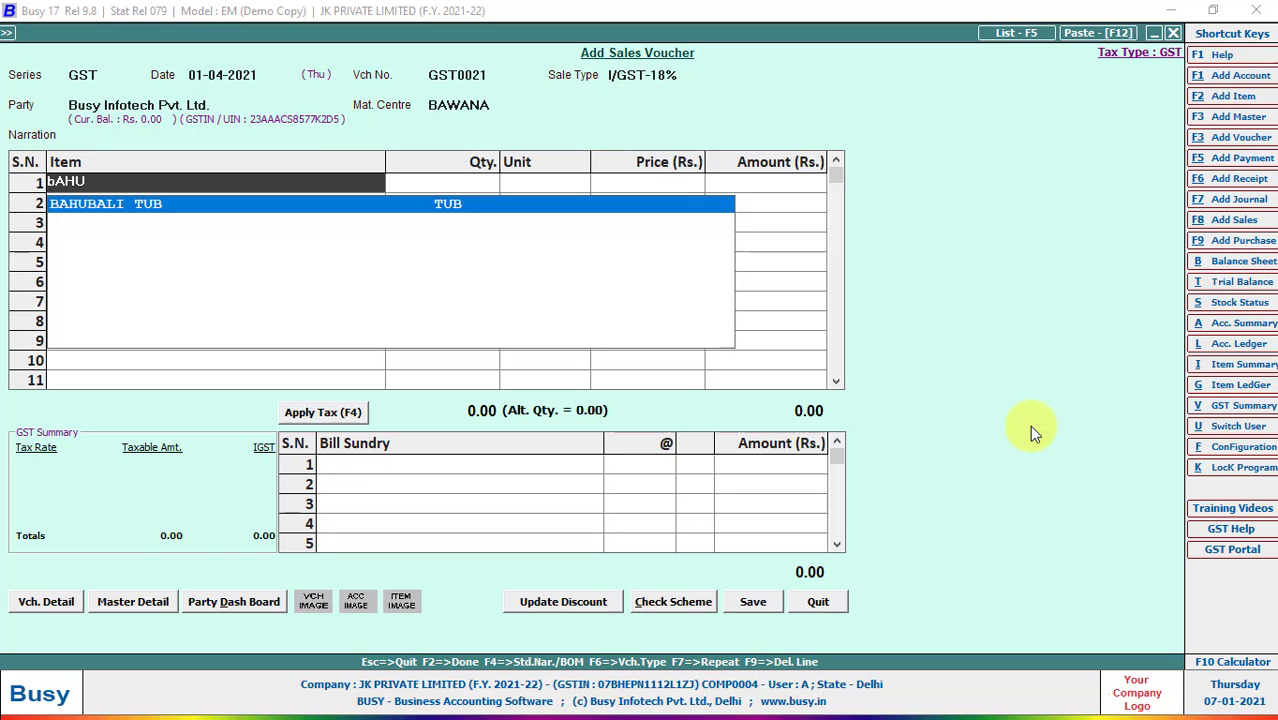
{"action": "key", "text": "Return"}
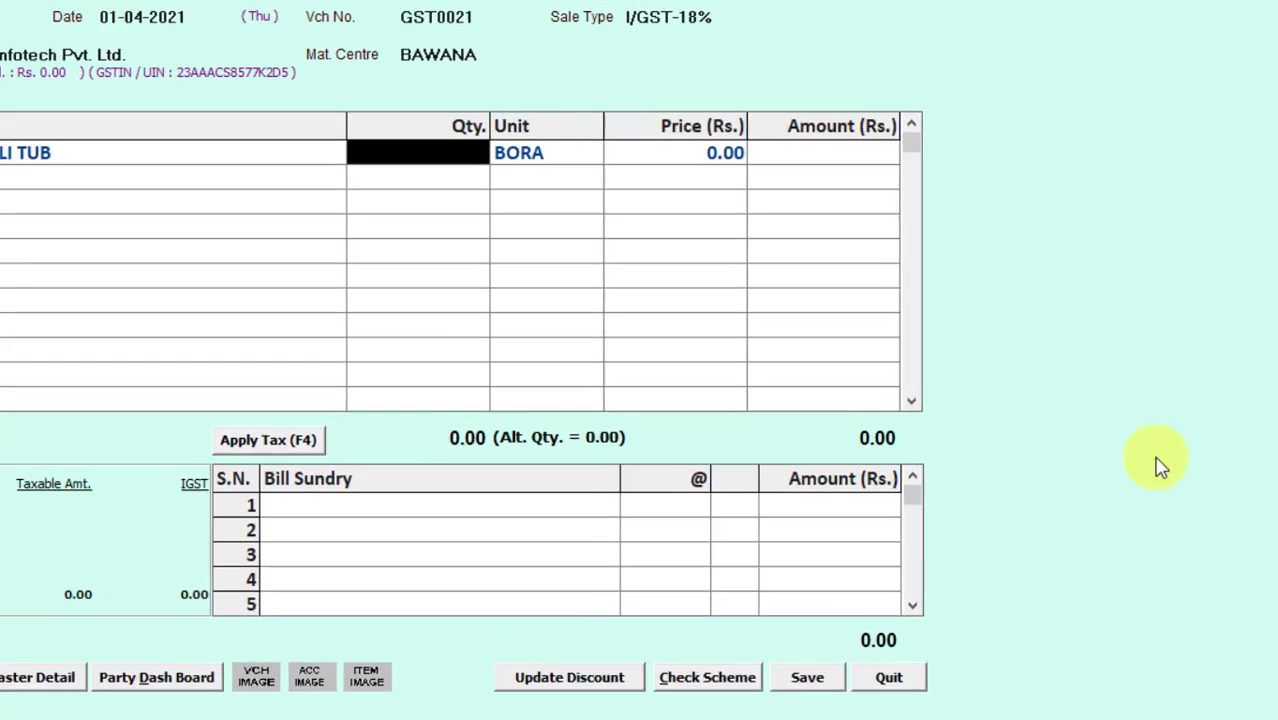
{"action": "type", "text": "1"}
{"action": "key", "text": "Return"}
{"action": "key", "text": "Return"}
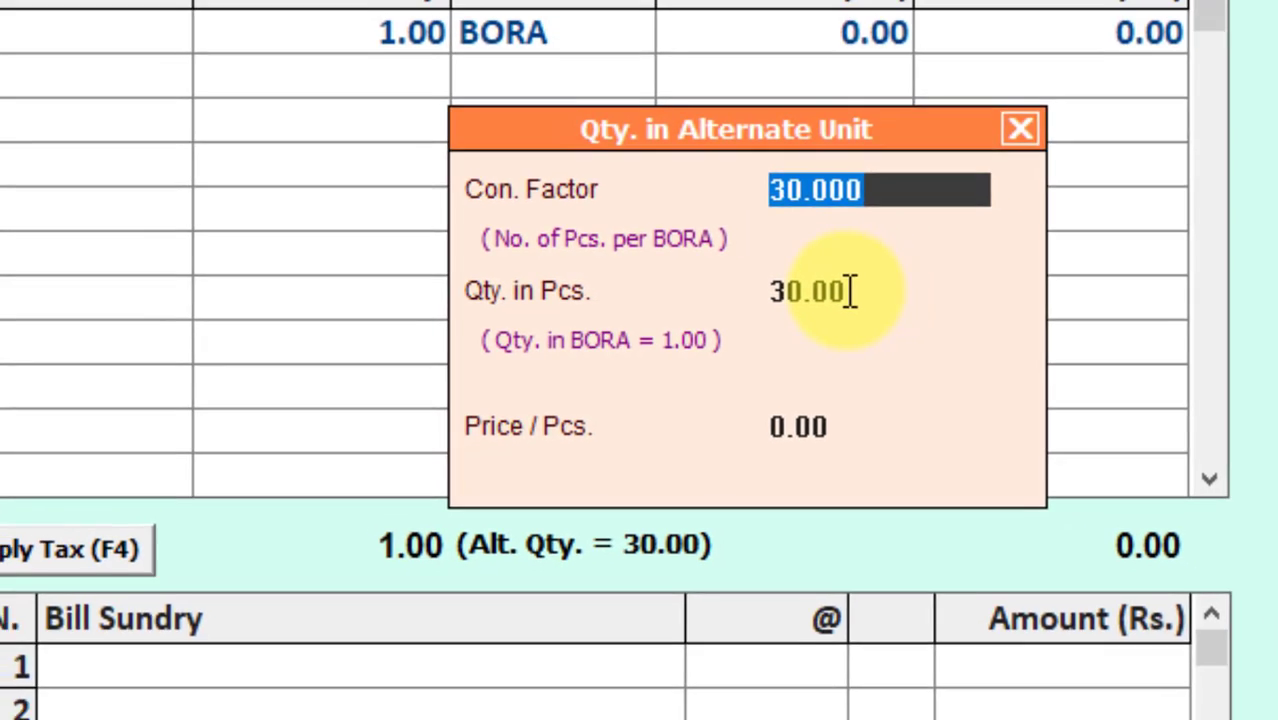
{"action": "left_click_drag", "start_coordinate": [870, 290], "coordinate": [768, 290]}
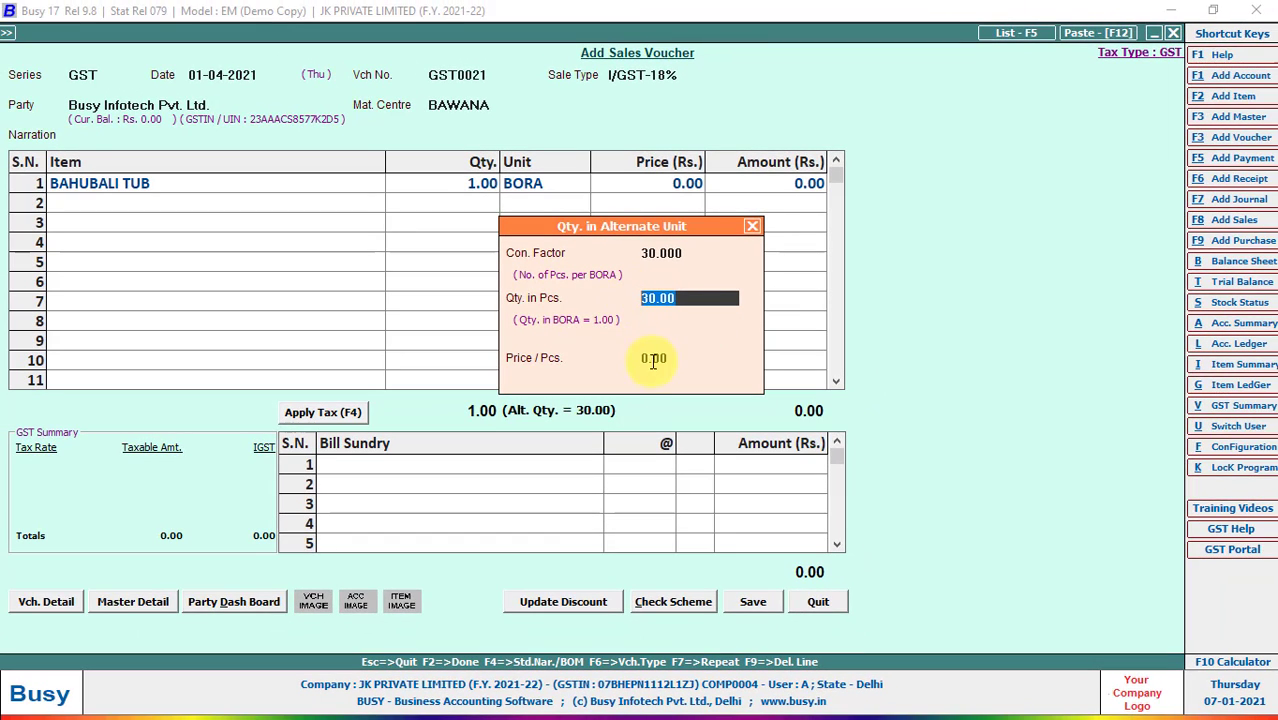
{"action": "left_click", "coordinate": [753, 226]}
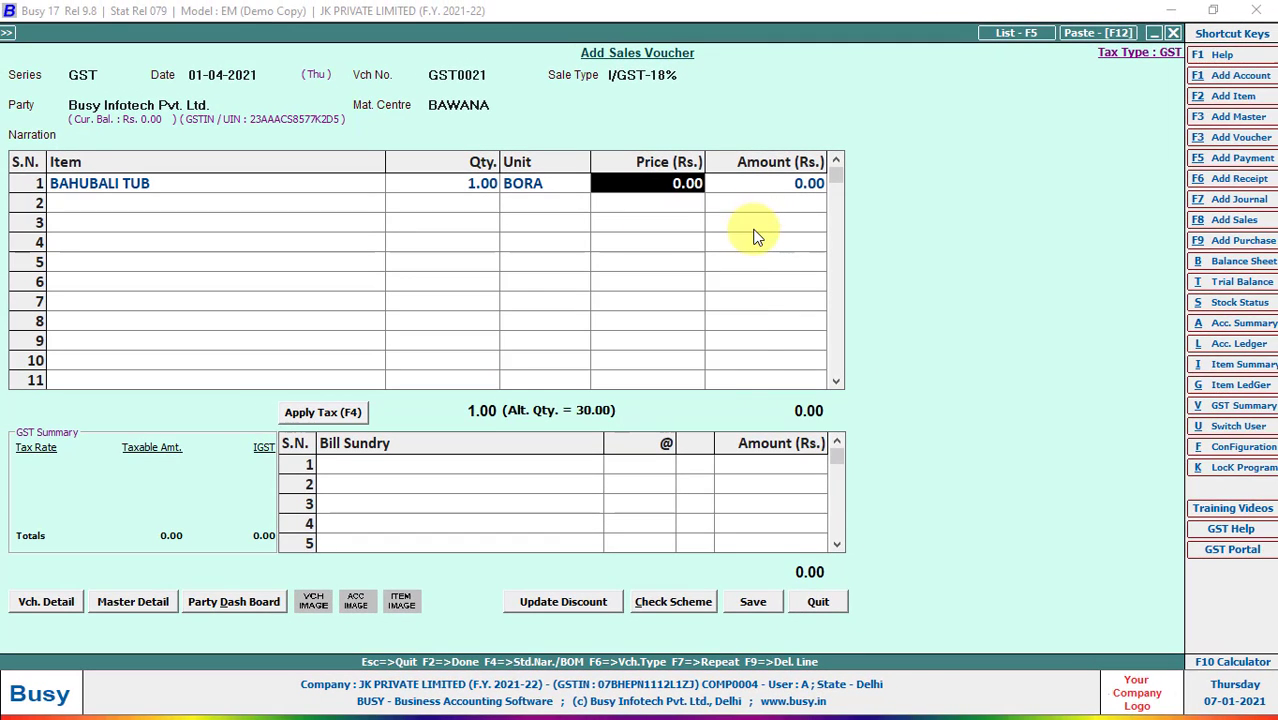
Set the BAHUBALI TUB quantity to 4 BORA and check the conversion factor and quantity in Pcs
{"action": "left_click", "coordinate": [476, 183]}
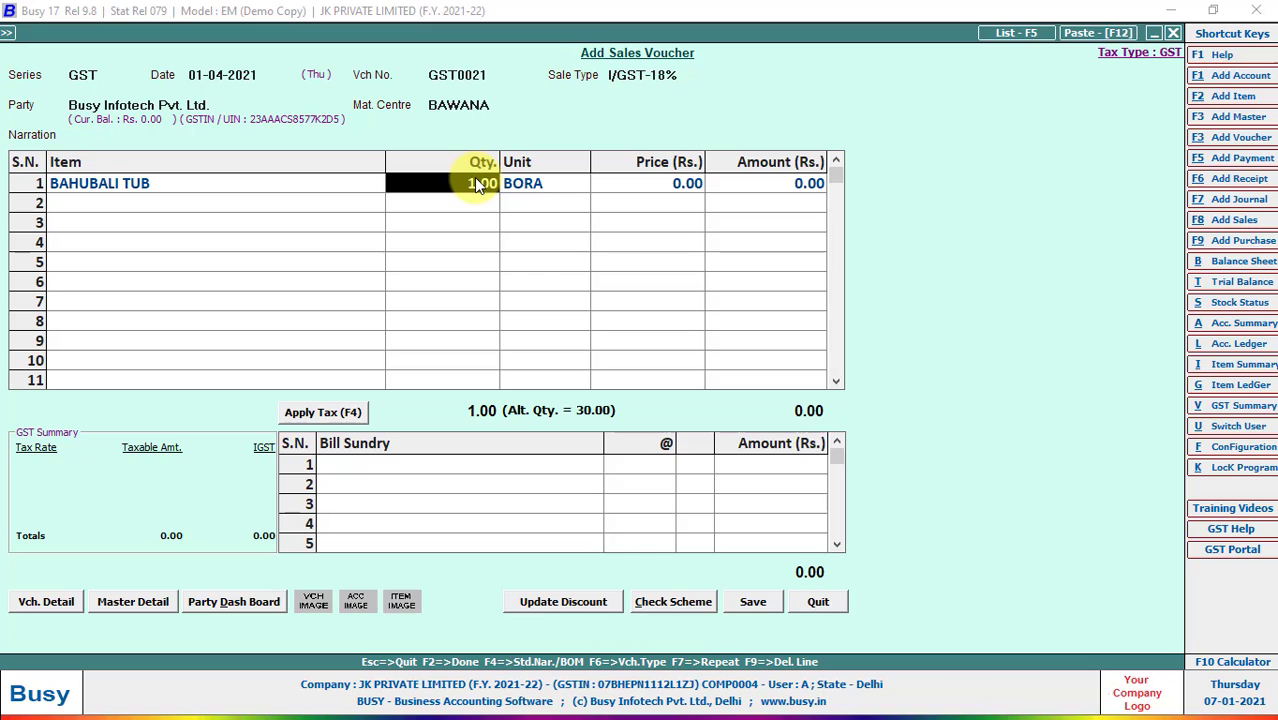
{"action": "type", "text": "4"}
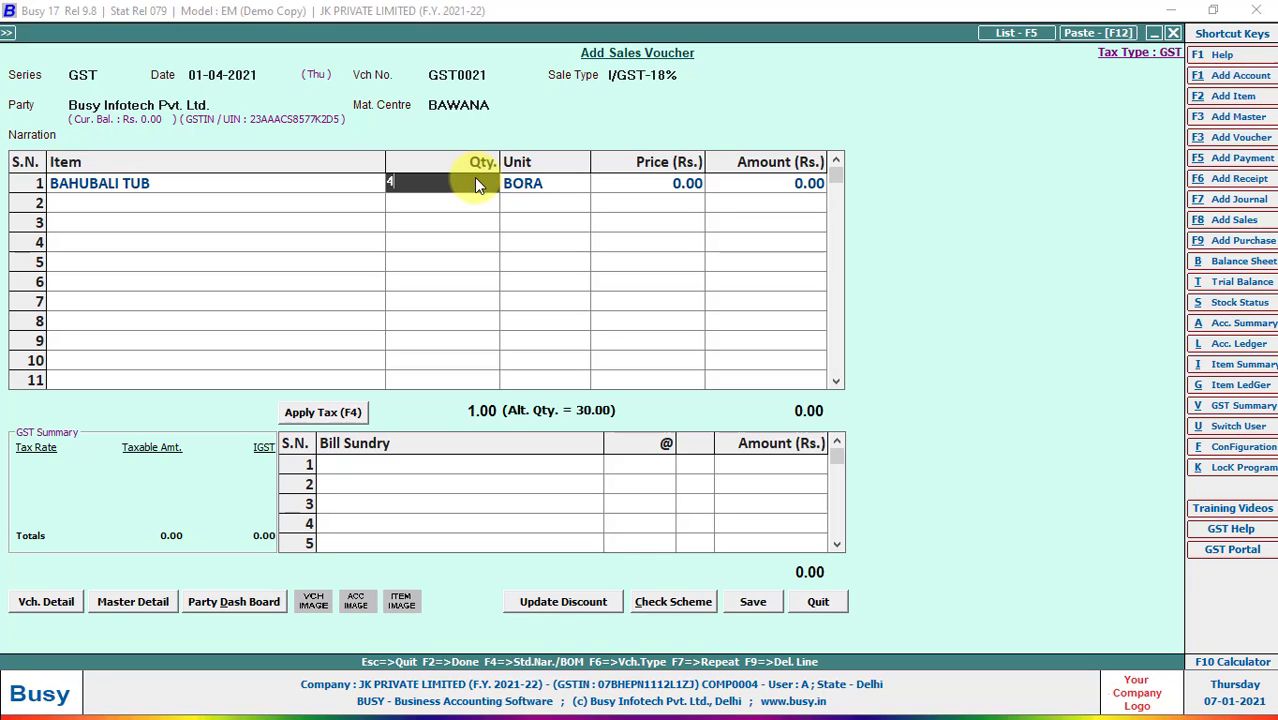
{"action": "key", "text": "Return"}
{"action": "key", "text": "Return"}
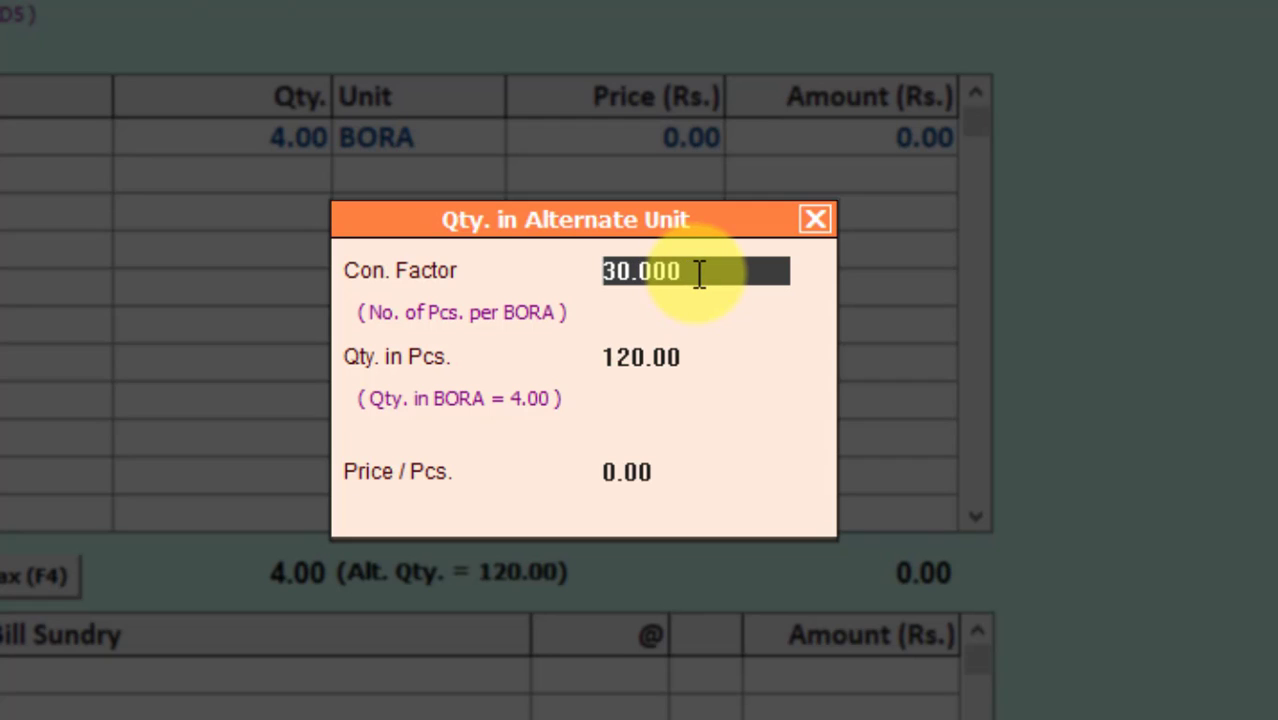
{"action": "left_click_drag", "start_coordinate": [699, 273], "coordinate": [588, 271]}
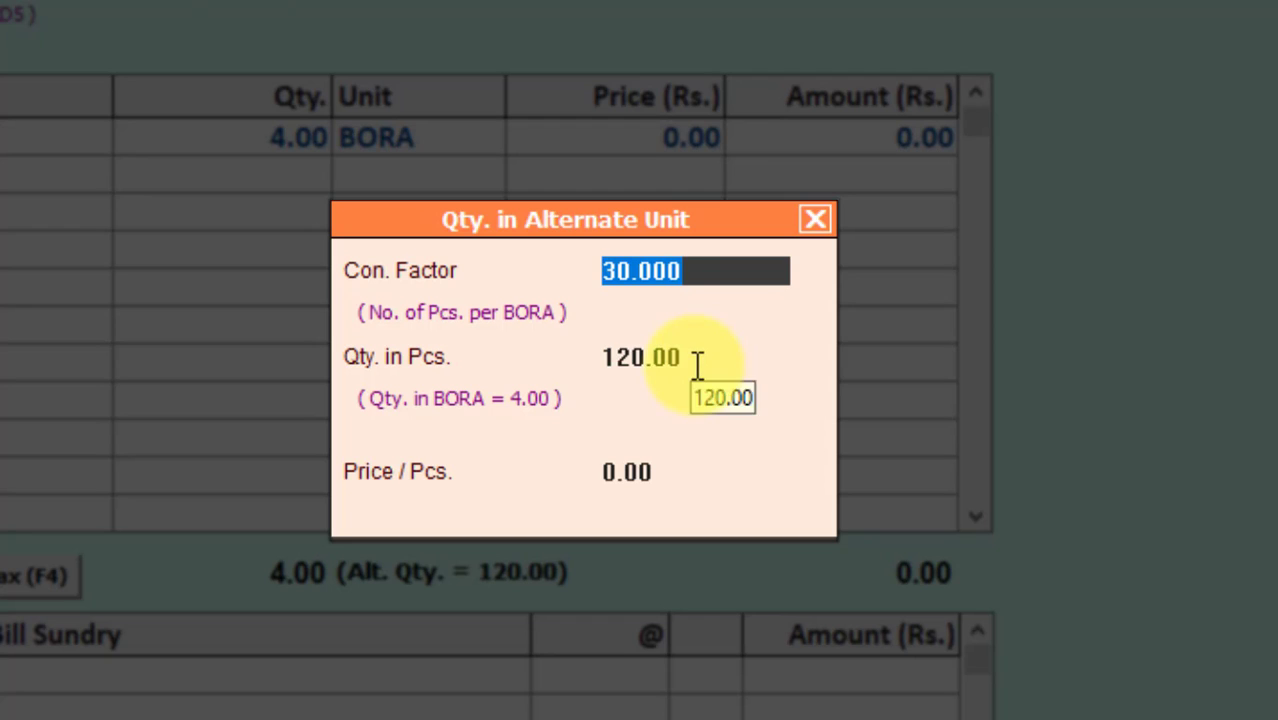
{"action": "left_click", "coordinate": [635, 362]}
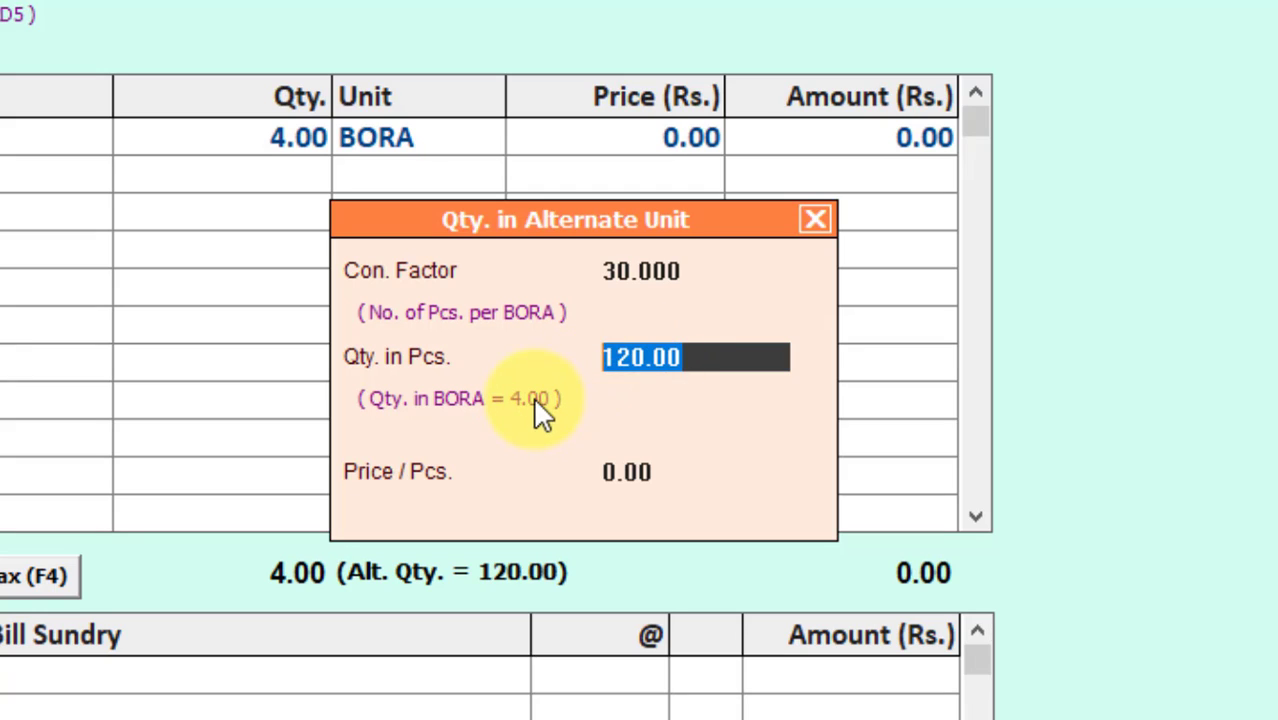
{"action": "left_click", "coordinate": [655, 368]}
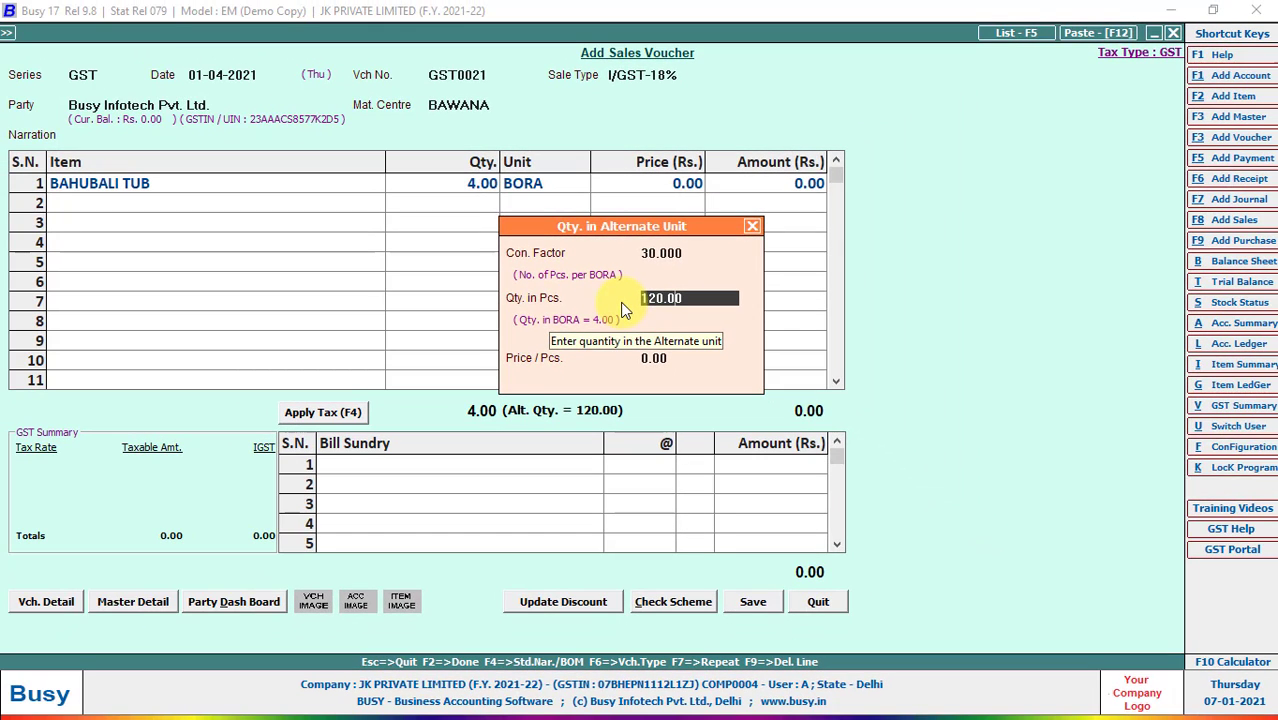
{"action": "key", "text": "Return"}
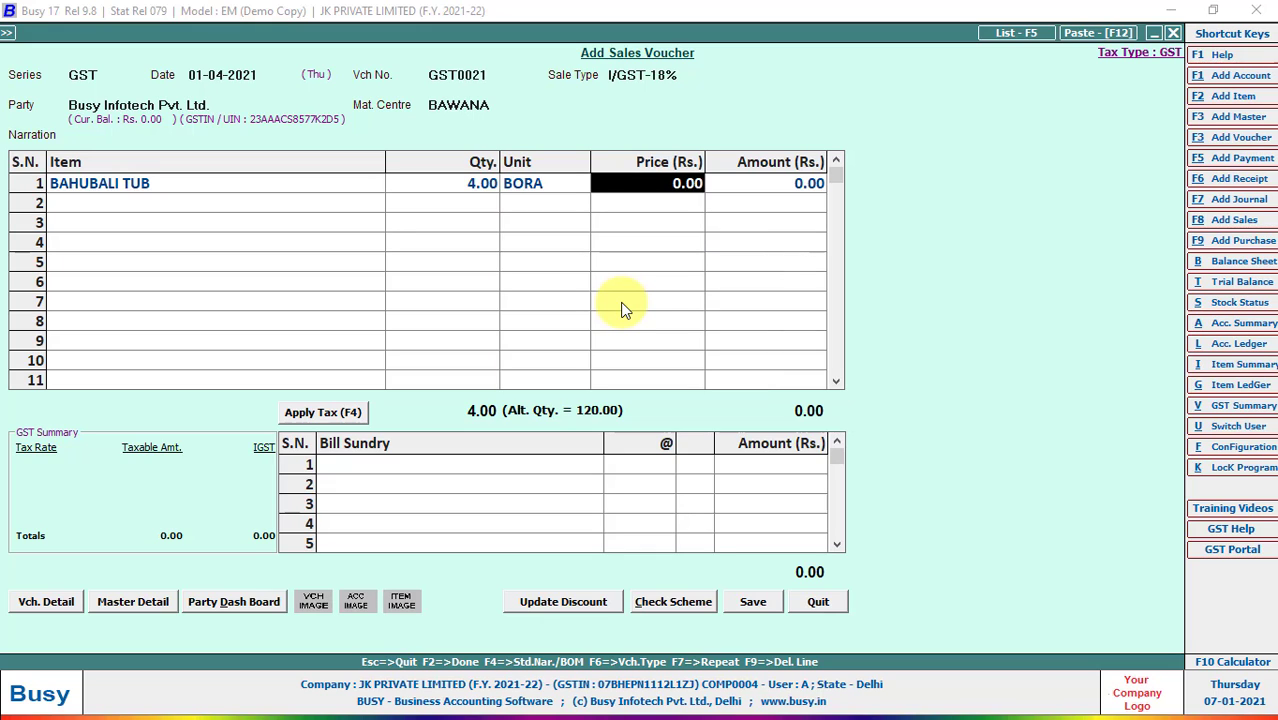
Disable Packaging Unit of Items in the inventory features while keeping Alternate Unit of Items enabled, and save
{"action": "key", "text": "alt+f"}
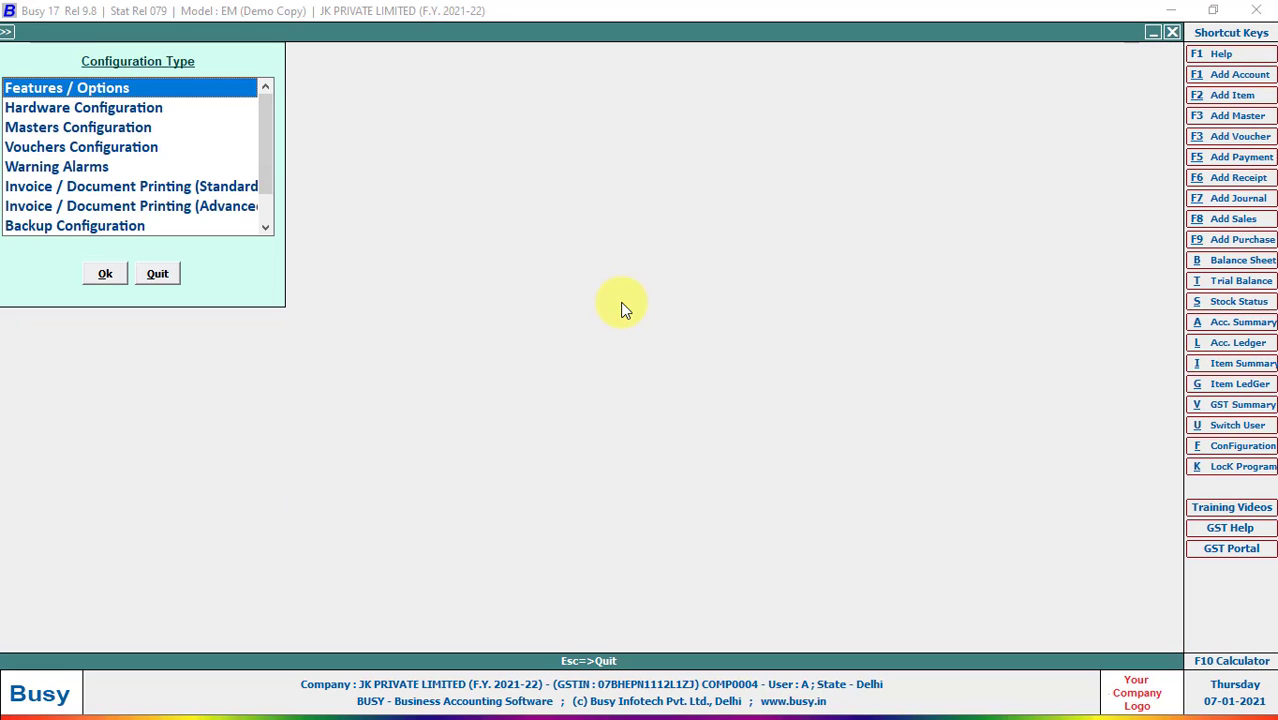
{"action": "key", "text": "Return"}
{"action": "key", "text": "Down"}
{"action": "key", "text": "Down"}
{"action": "key", "text": "Down"}
{"action": "key", "text": "Down"}
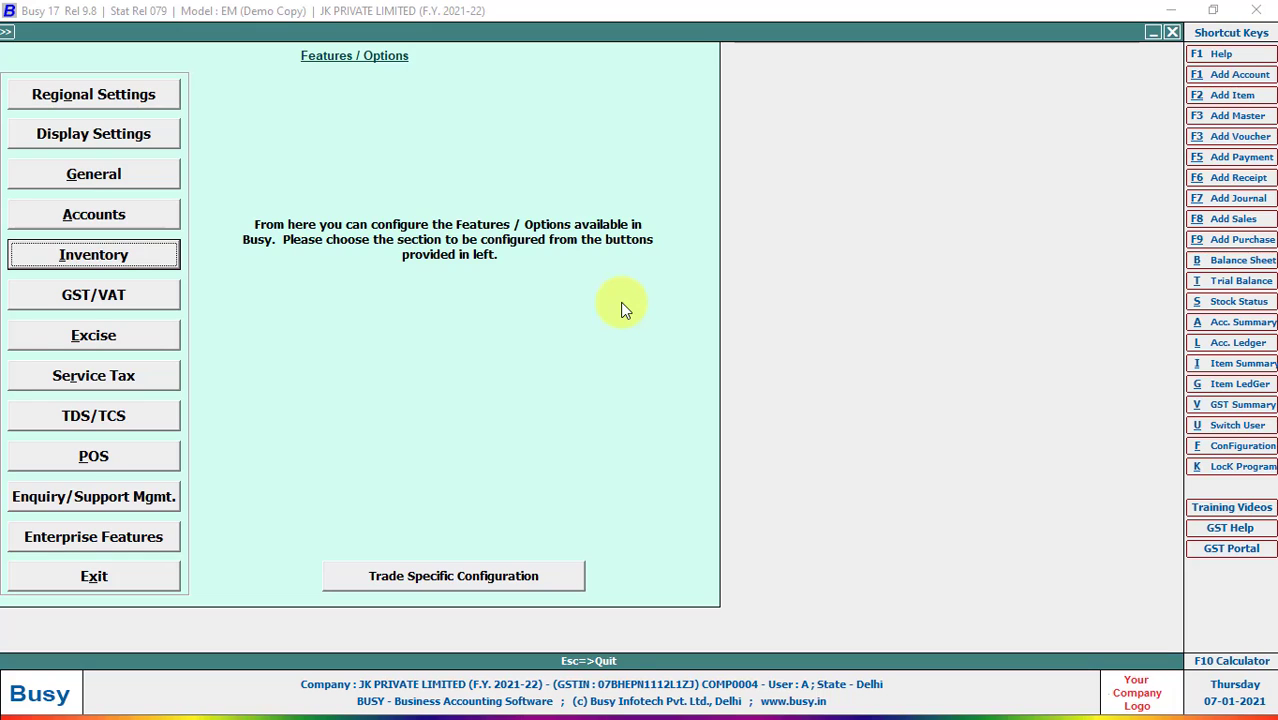
{"action": "key", "text": "Return"}
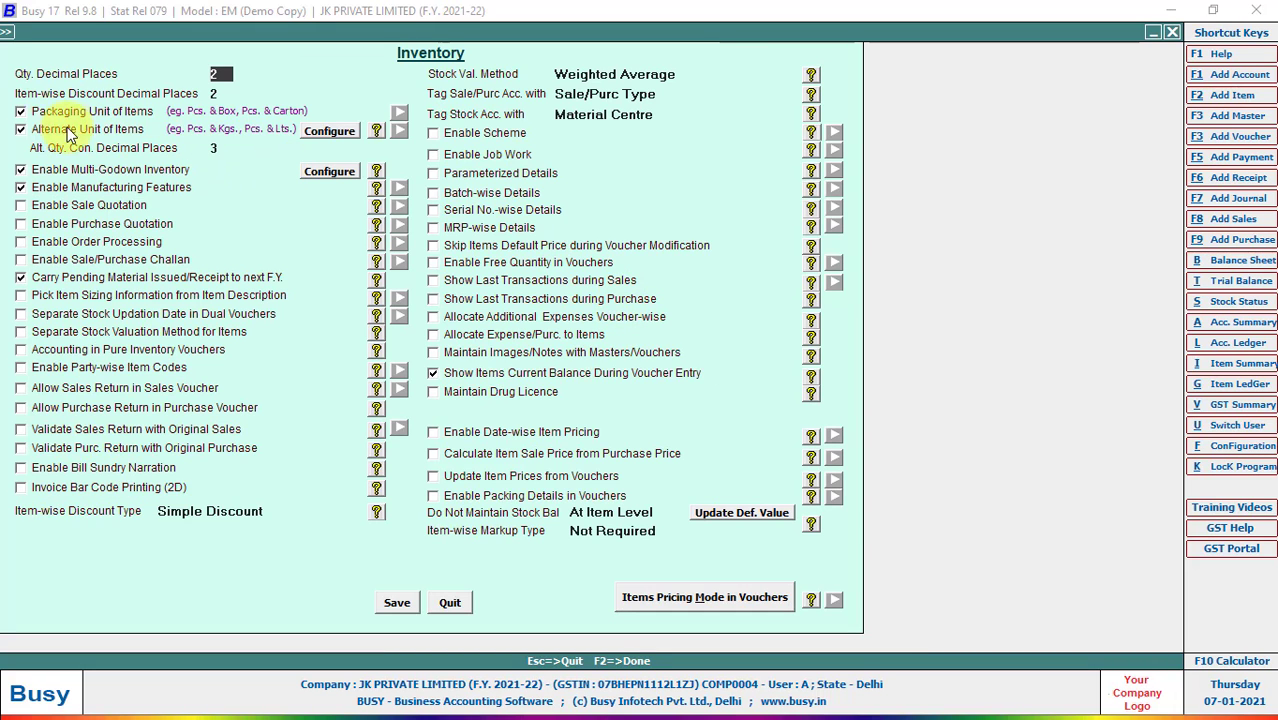
{"action": "left_click", "coordinate": [20, 112]}
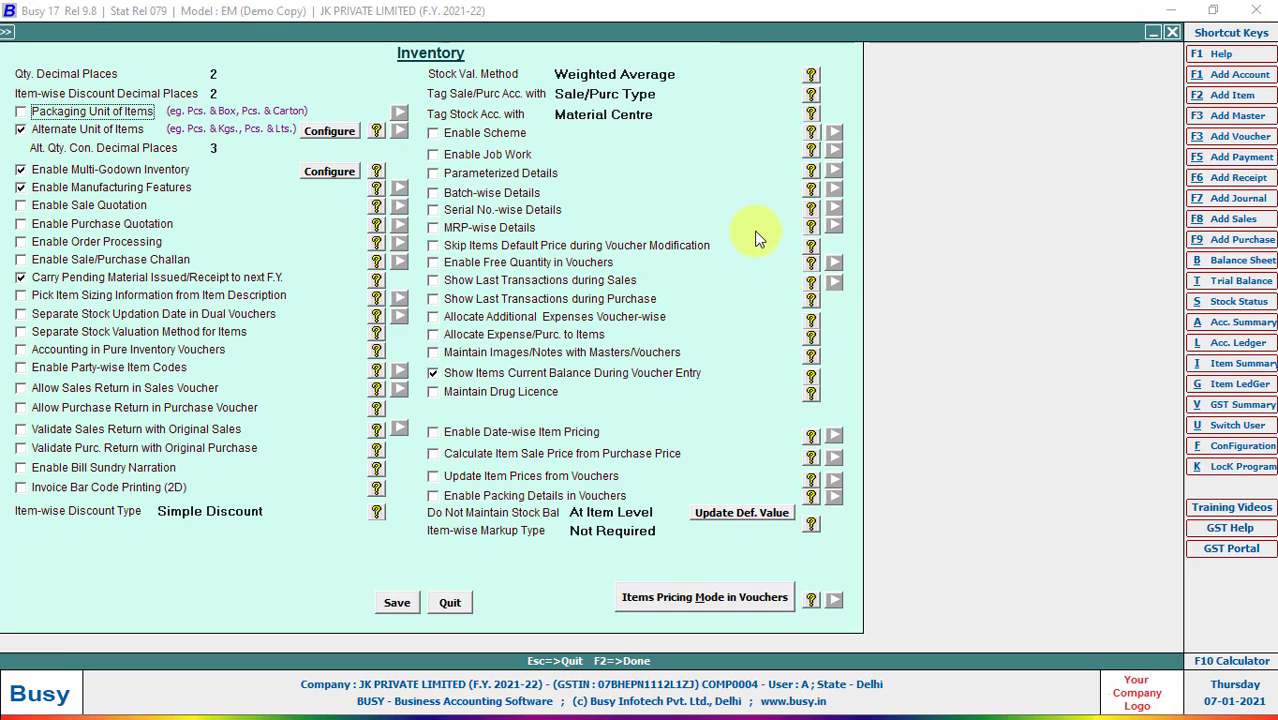
{"action": "key", "text": "F2"}
{"action": "key", "text": "Return"}
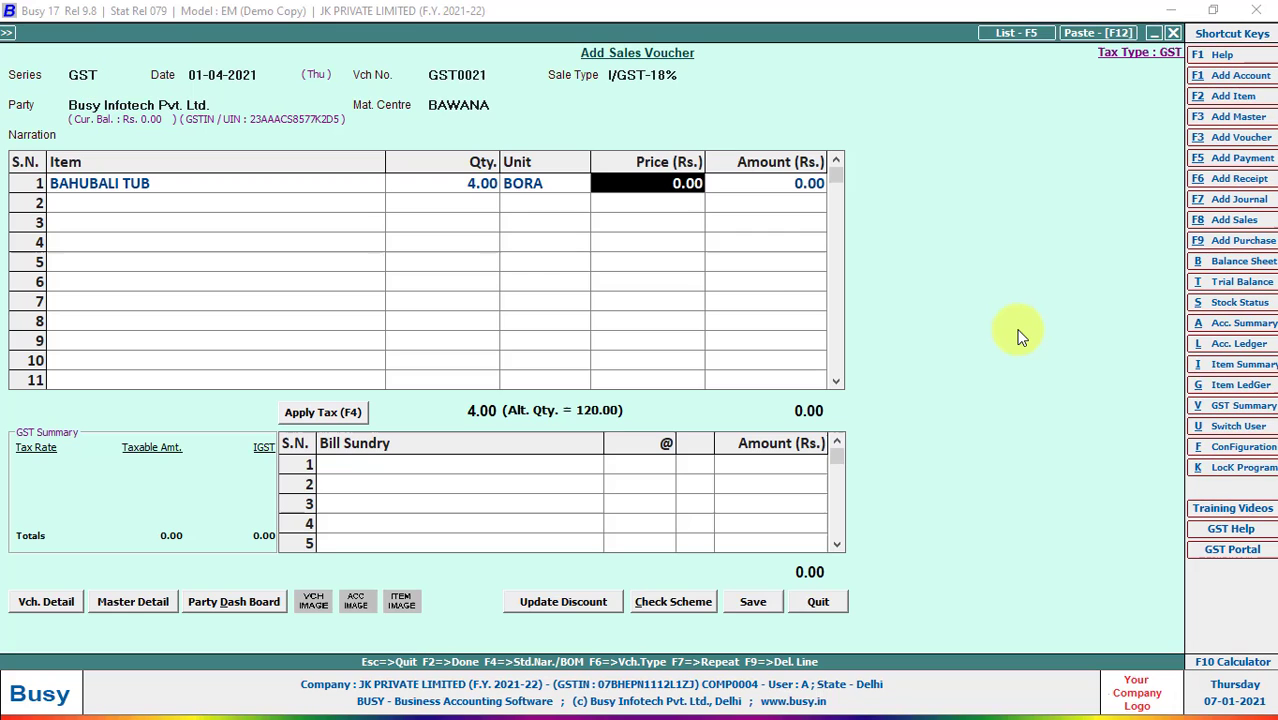
Close the current voucher and start a new sales voucher with series GST, voucher number GST and sale type I/GST-18%
{"action": "key", "text": "Escape"}
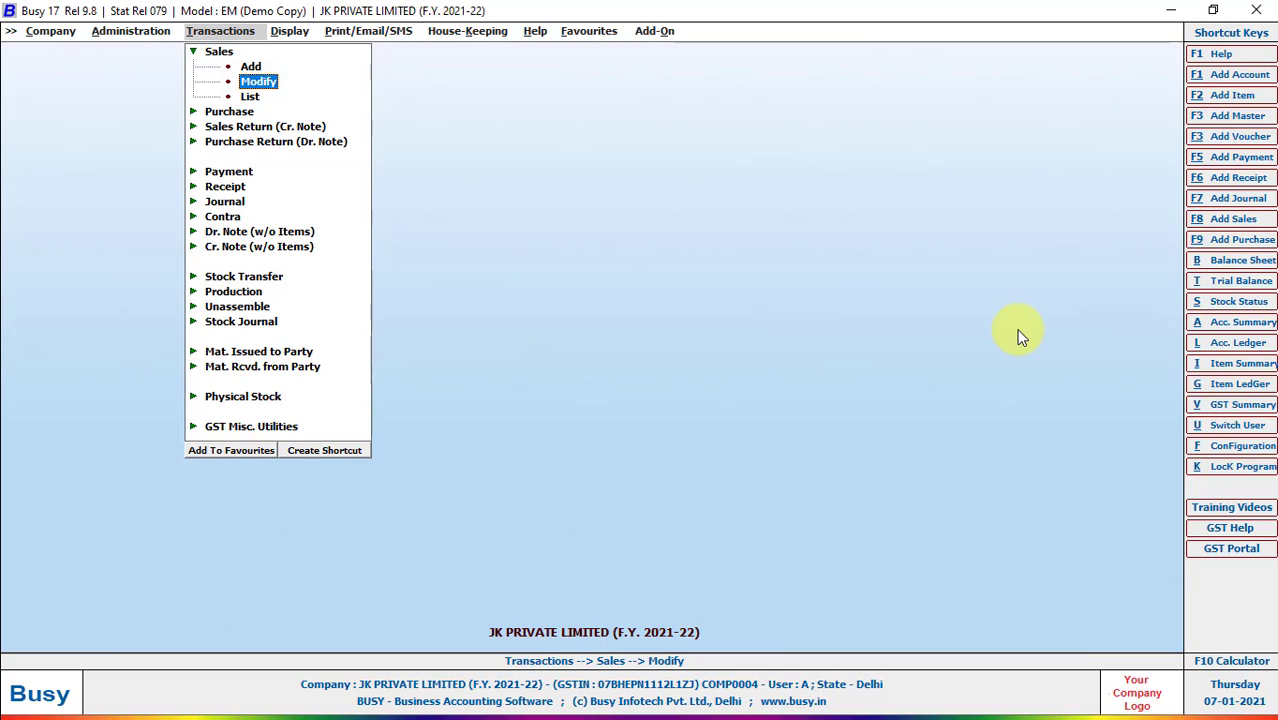
{"action": "key", "text": "F8"}
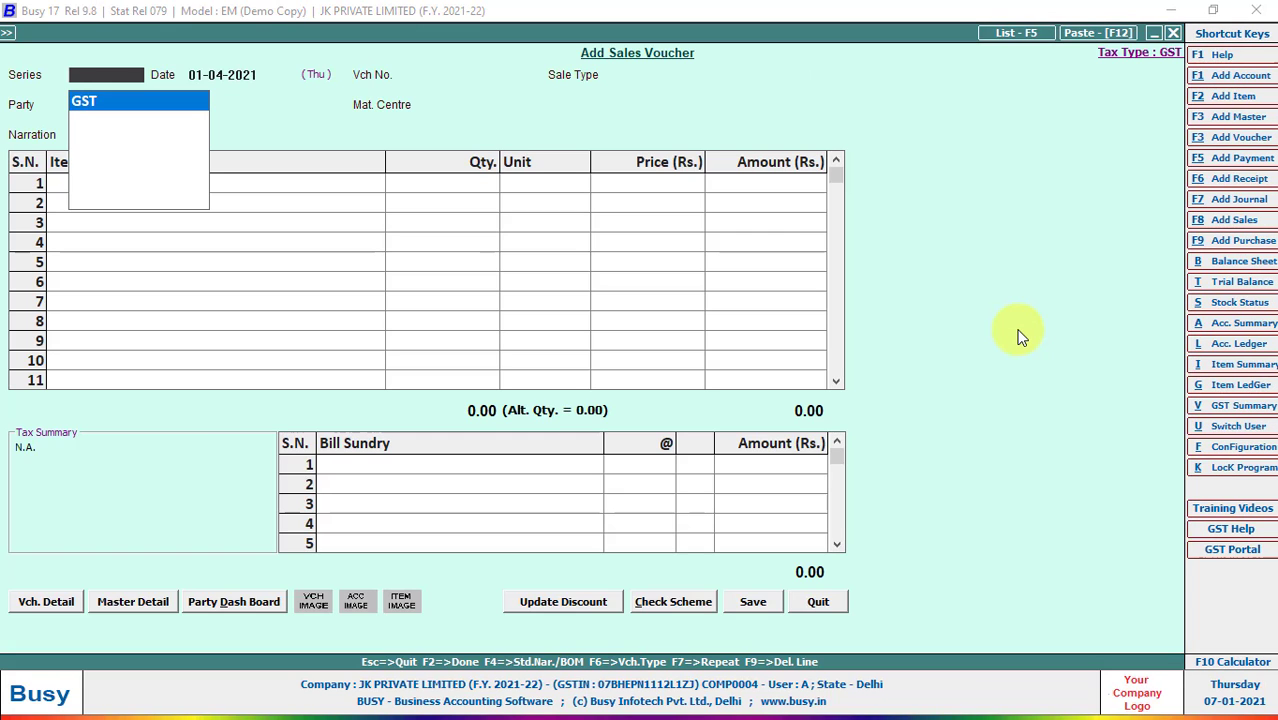
{"action": "key", "text": "Return"}
{"action": "key", "text": "Return"}
{"action": "type", "text": "GST"}
{"action": "key", "text": "Return"}
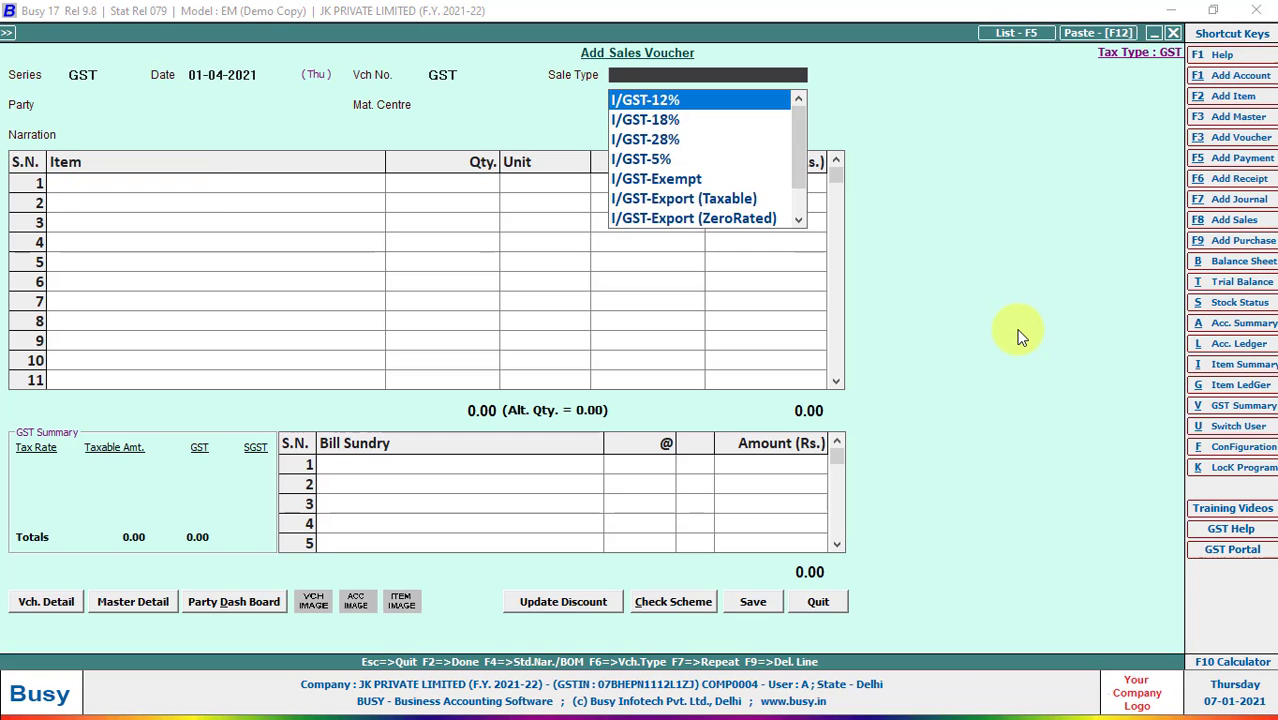
{"action": "type", "text": "18"}
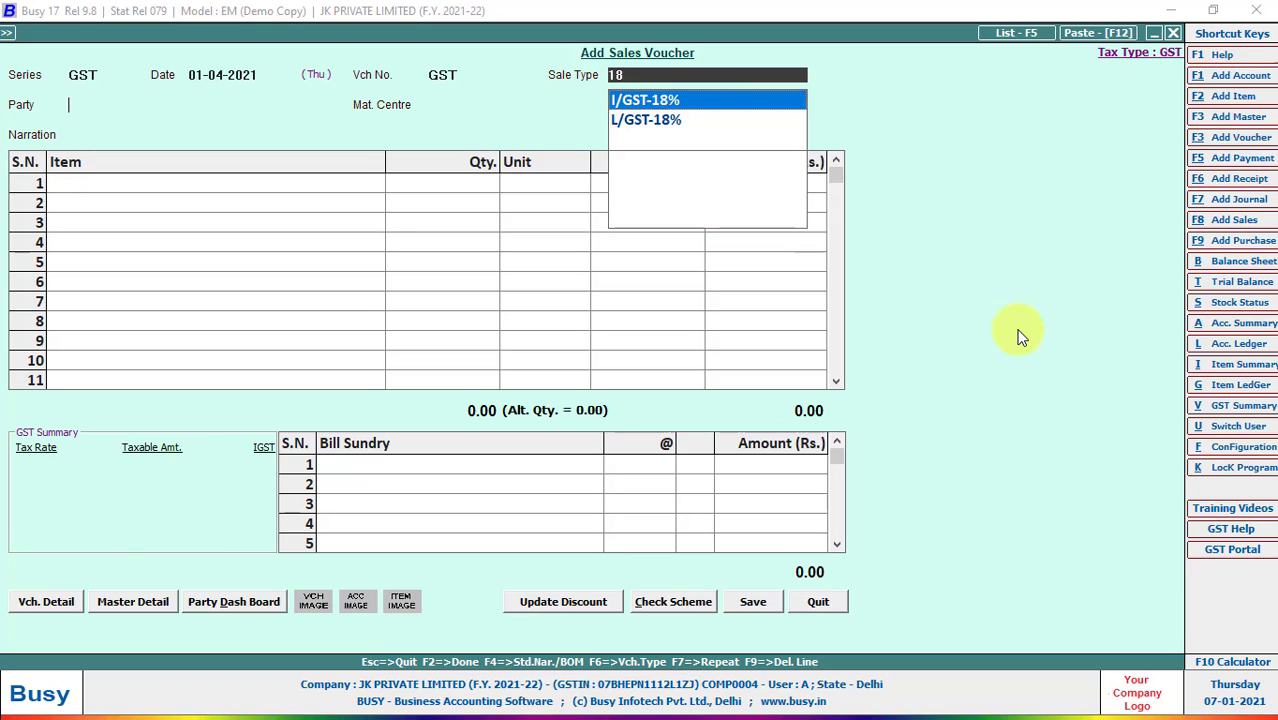
{"action": "key", "text": "Return"}
Select Busy Infotech Pvt. Ltd. as the new voucher's party with material centre BAWANA, leaving the narration blank
{"action": "type", "text": "bus"}
{"action": "key", "text": "Return"}
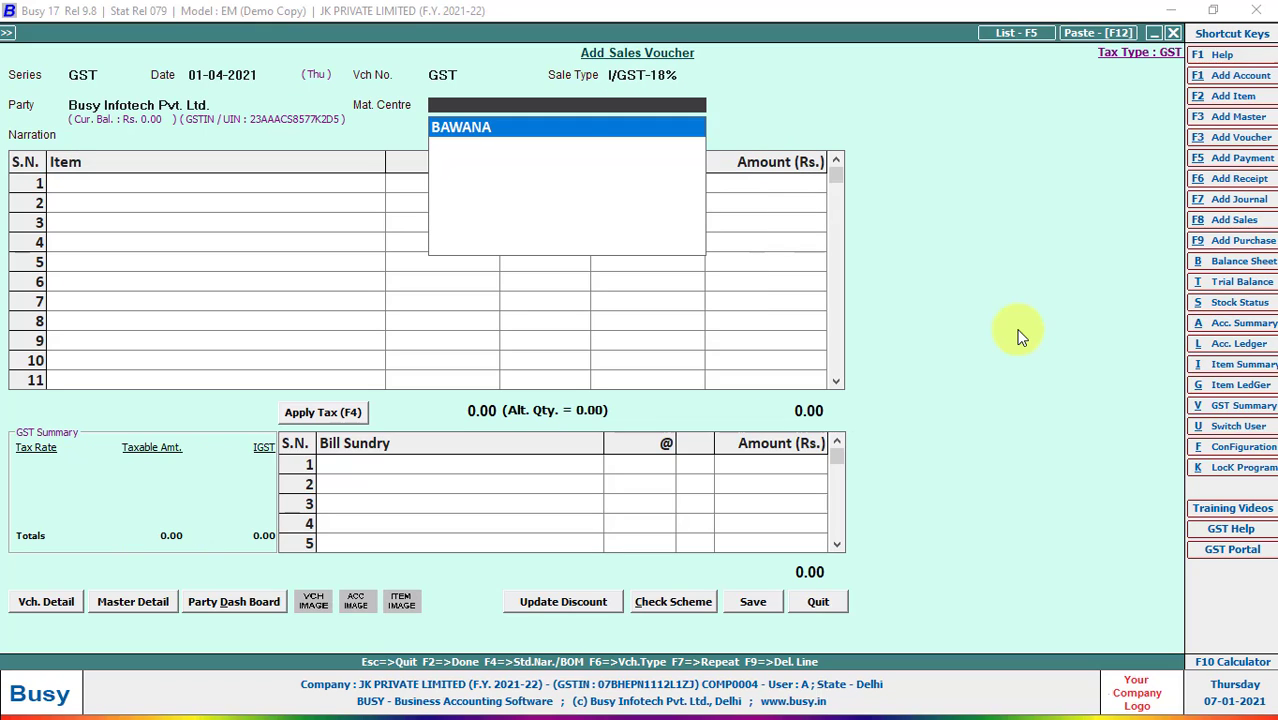
{"action": "key", "text": "Return"}
{"action": "key", "text": "Return"}
Add BAHUBALI TUB with quantity 4 BORA to the new voucher and check its quantity in the alternate unit
{"action": "type", "text": "bahu"}
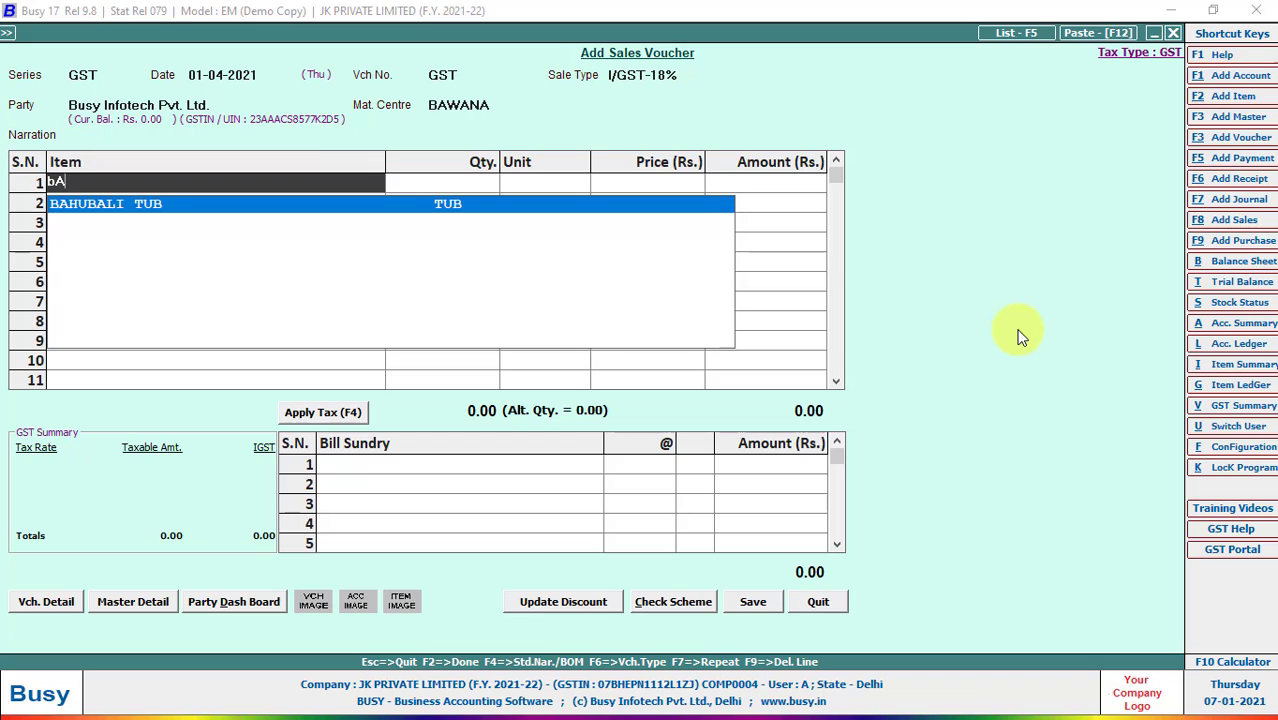
{"action": "key", "text": "Return"}
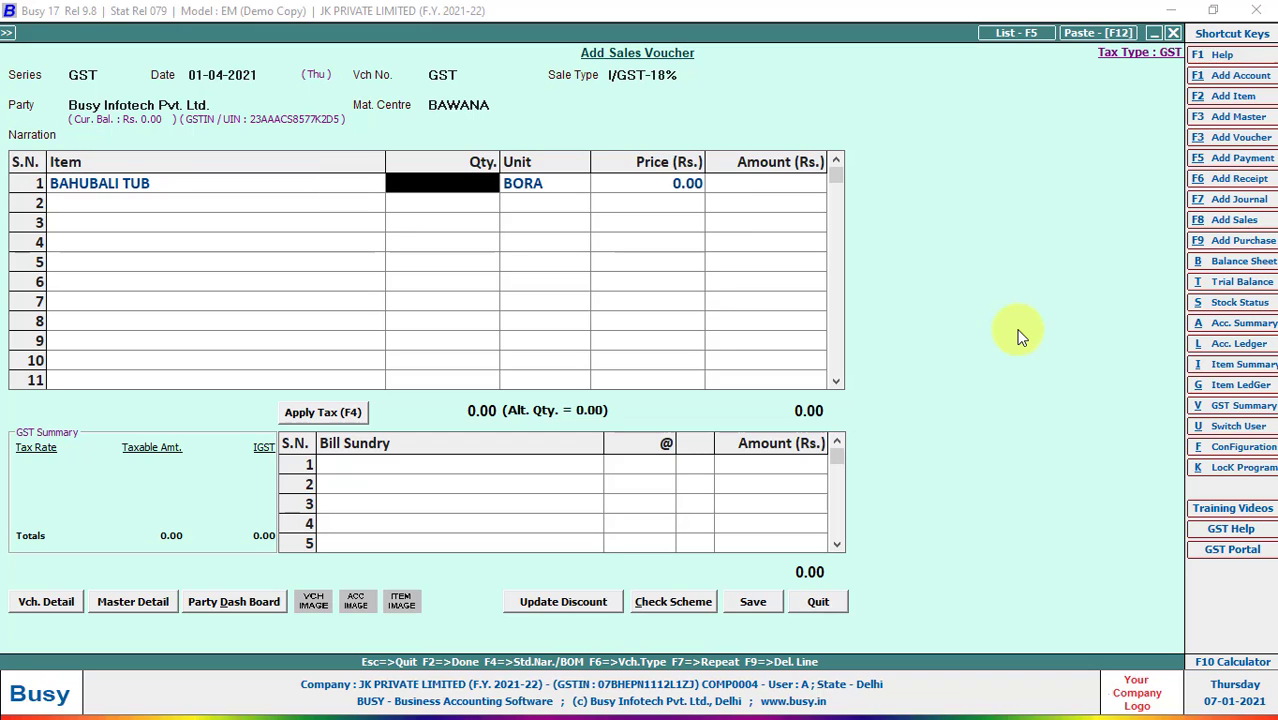
{"action": "type", "text": "4"}
{"action": "key", "text": "Return"}
{"action": "key", "text": "Return"}
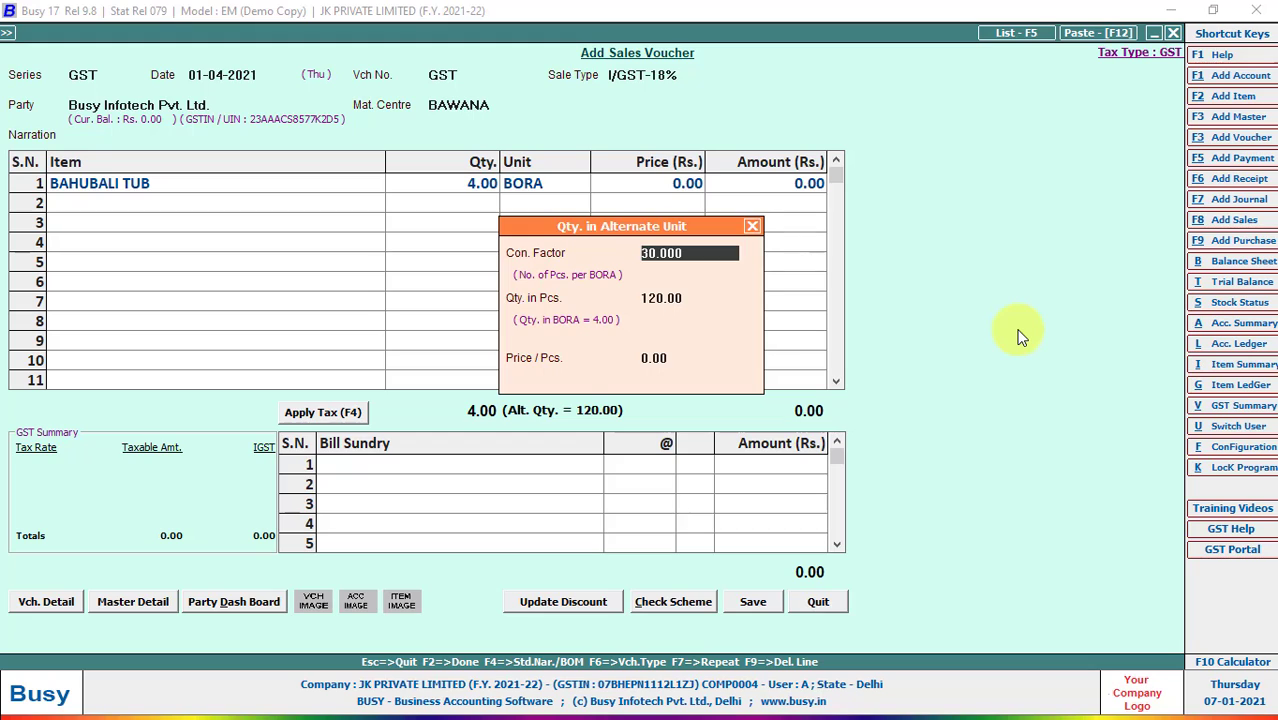
{"action": "key", "text": "Return"}
{"action": "key", "text": "Escape"}
{"action": "key", "text": "Return"}
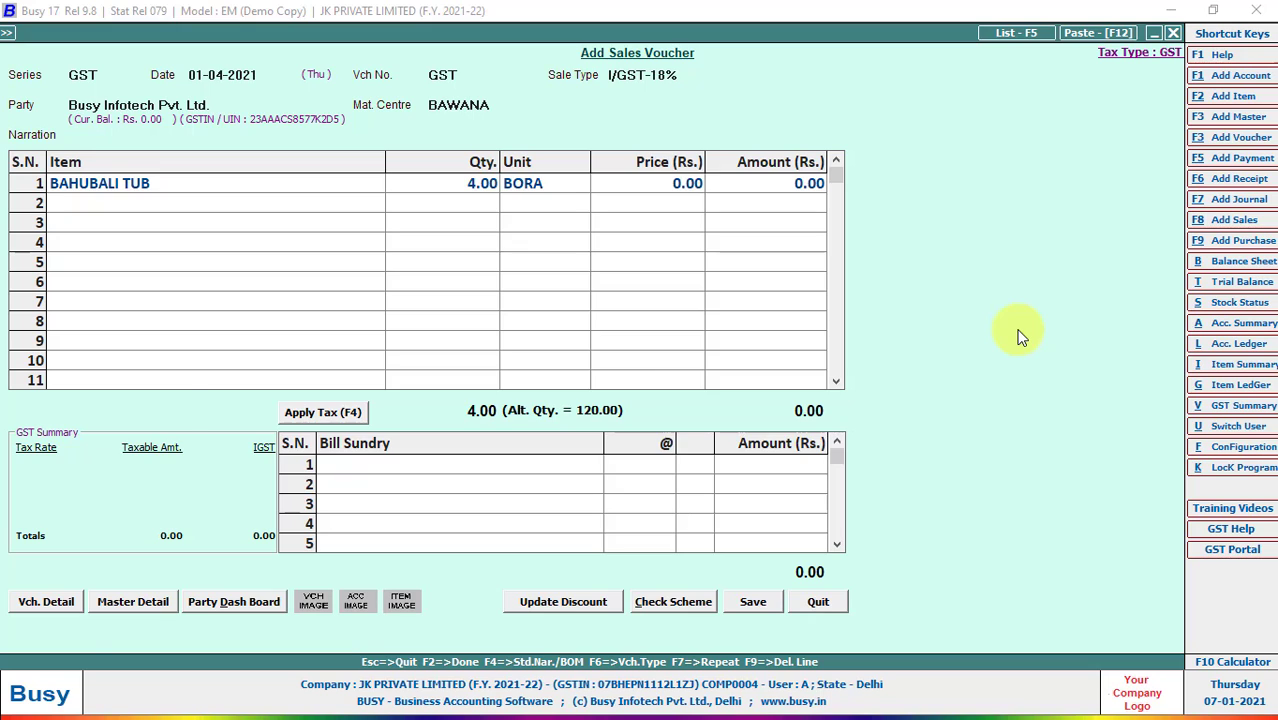
Switch to Photos to view the topic list in automatic.jpg and return to the sales voucher in Busy
{"action": "key", "text": "alt+Tab"}
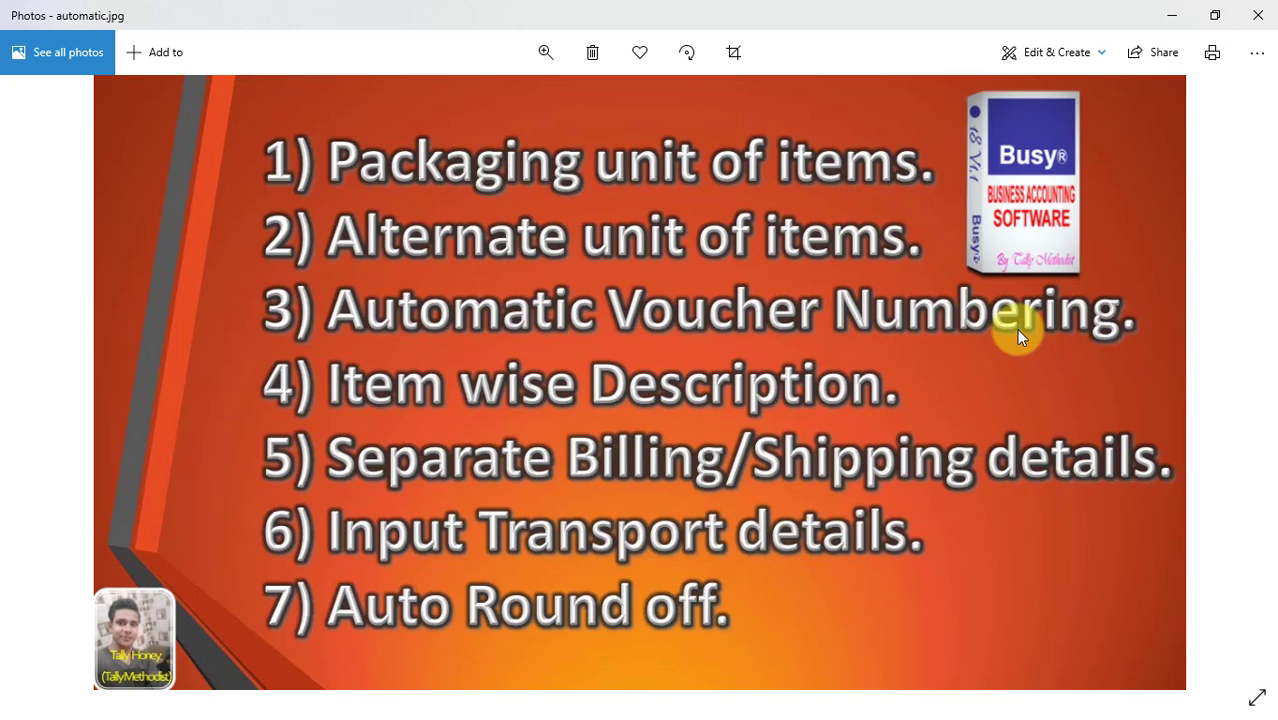
{"action": "key", "text": "alt+Tab"}
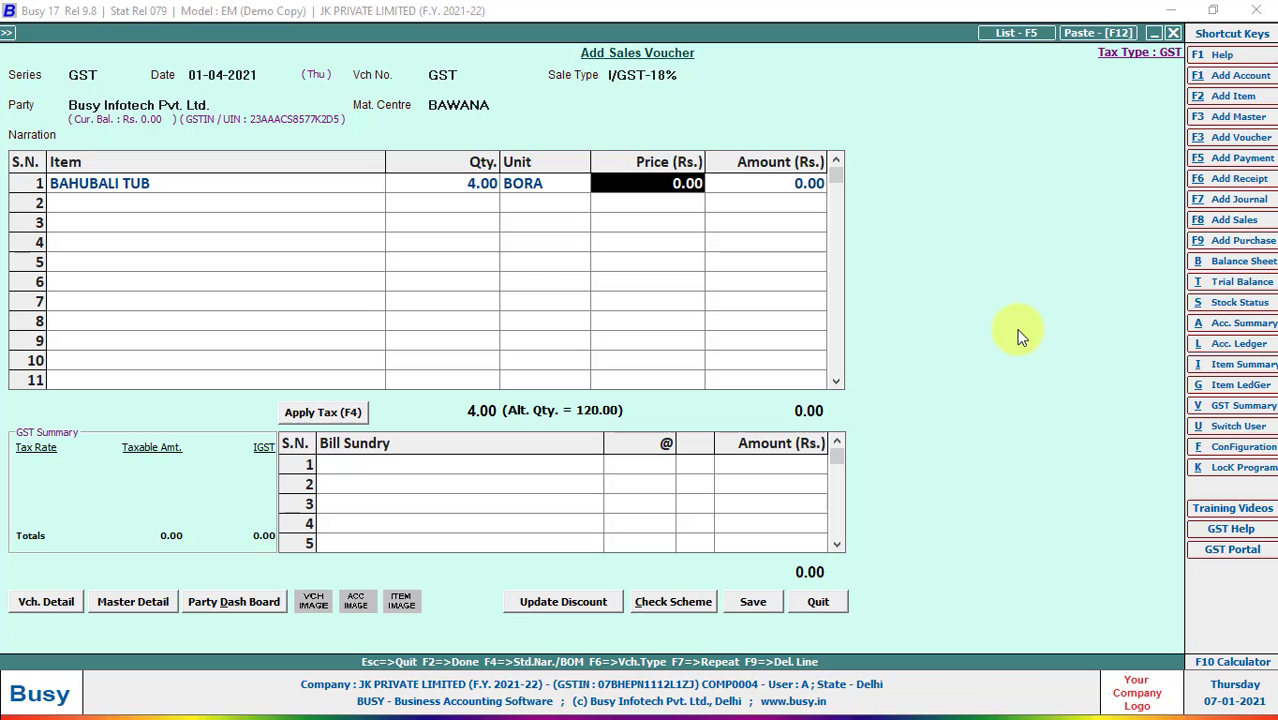
Try the arbitrary manual voucher numbers FJLSADLF and 0AS1D52, clear them, and quit the sales voucher without saving
{"action": "key", "text": "shift+Tab"}
{"action": "key", "text": "shift+Tab"}
{"action": "key", "text": "shift+Tab"}
{"action": "key", "text": "shift+Tab"}
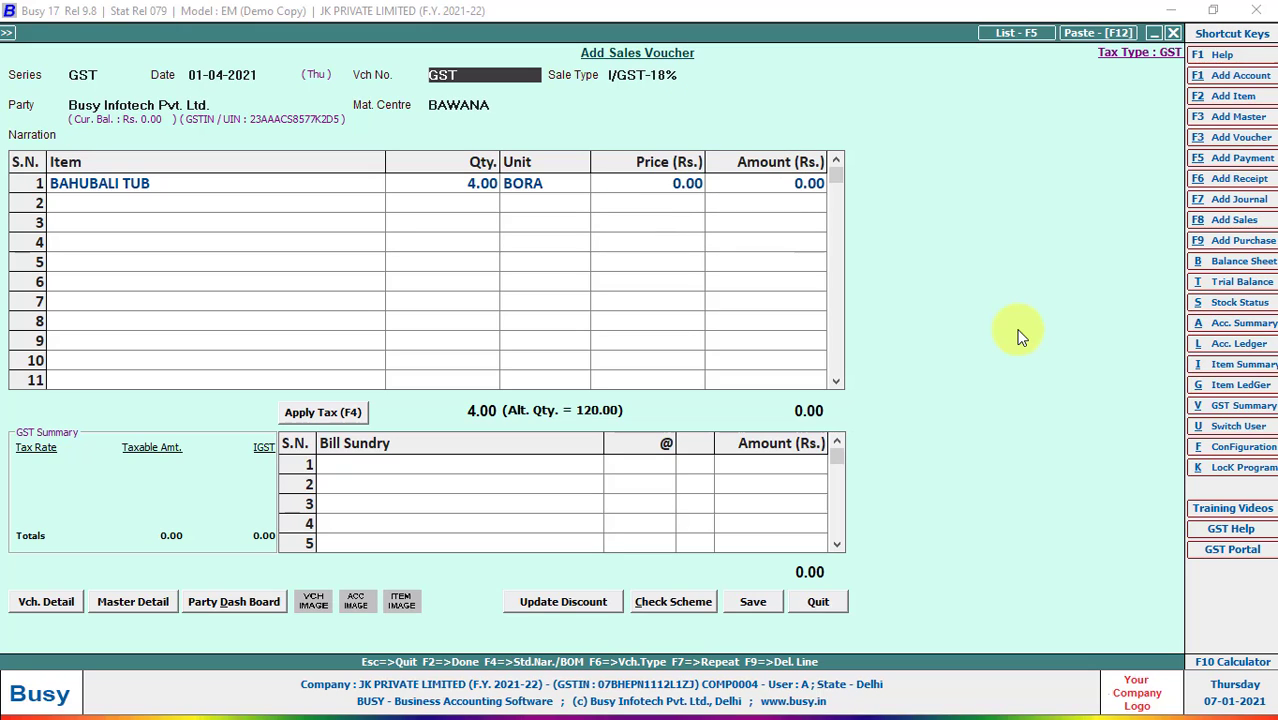
{"action": "type", "text": "FJLSADLF"}
{"action": "key", "text": "BackSpace"}
{"action": "key", "text": "BackSpace"}
{"action": "key", "text": "BackSpace"}
{"action": "key", "text": "BackSpace"}
{"action": "key", "text": "BackSpace"}
{"action": "key", "text": "BackSpace"}
{"action": "key", "text": "BackSpace"}
{"action": "key", "text": "BackSpace"}
{"action": "type", "text": "0AS1D52"}
{"action": "key", "text": "BackSpace"}
{"action": "key", "text": "BackSpace"}
{"action": "key", "text": "BackSpace"}
{"action": "key", "text": "BackSpace"}
{"action": "key", "text": "BackSpace"}
{"action": "key", "text": "BackSpace"}
{"action": "key", "text": "BackSpace"}
{"action": "key", "text": "shift+Tab"}
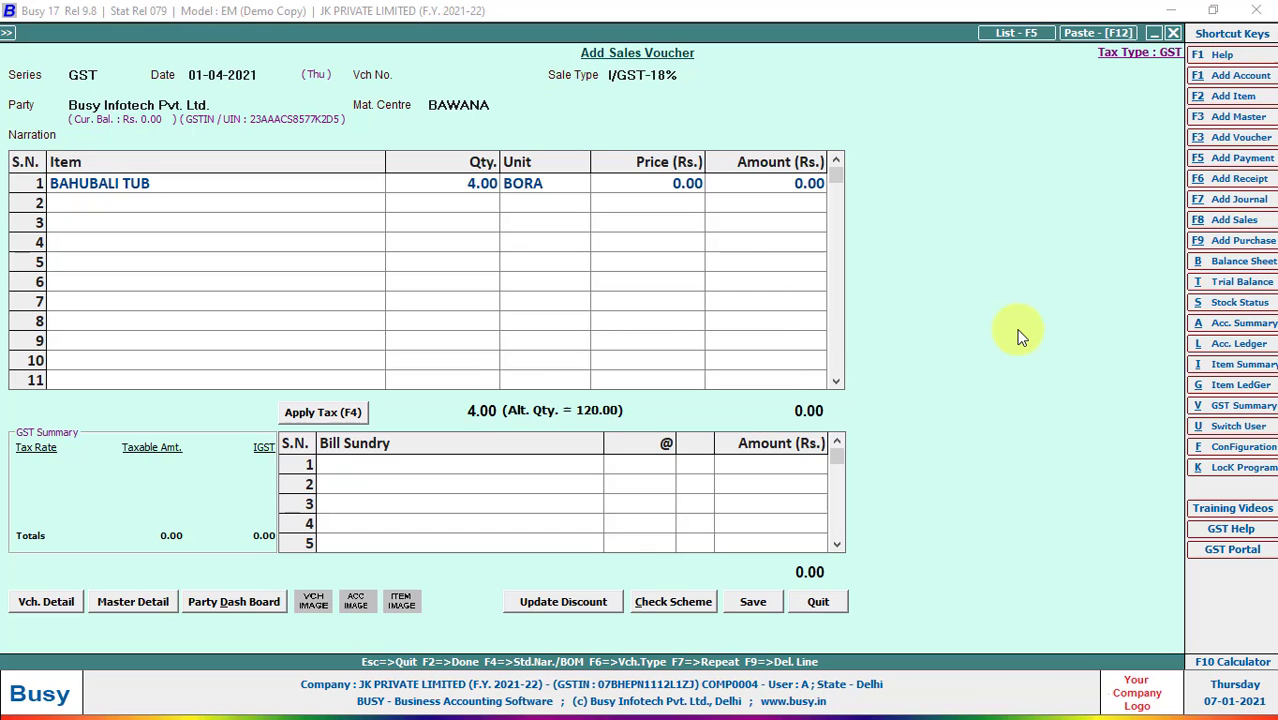
{"action": "key", "text": "Escape"}
{"action": "key", "text": "Return"}
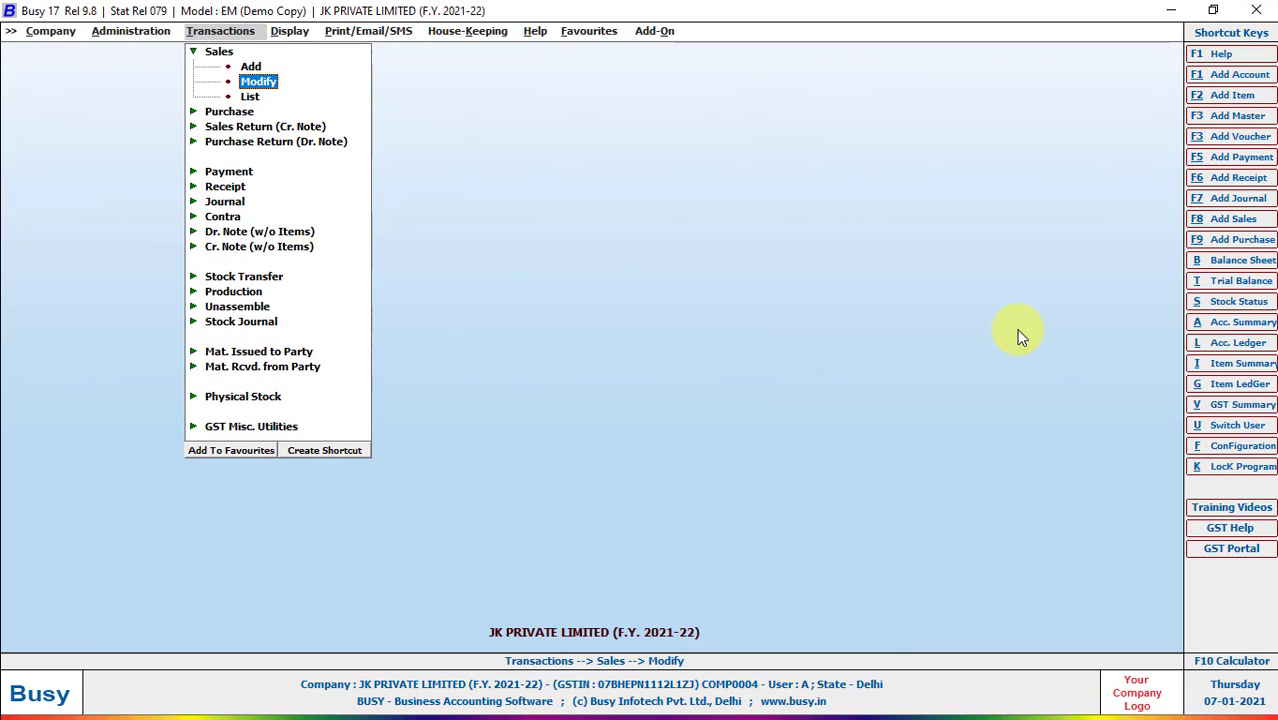
{"action": "key", "text": "Left"}
{"action": "key", "text": "Down"}
{"action": "key", "text": "Return"}
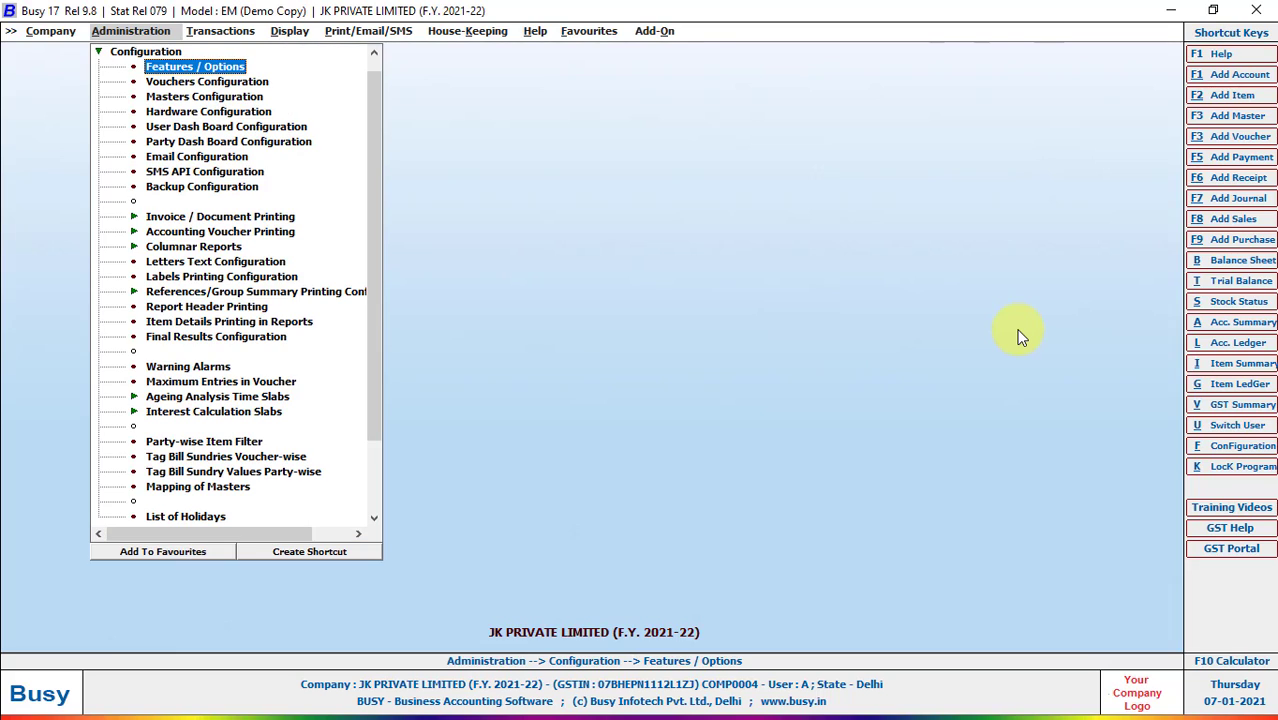
{"action": "key", "text": "Down"}
{"action": "key", "text": "Return"}
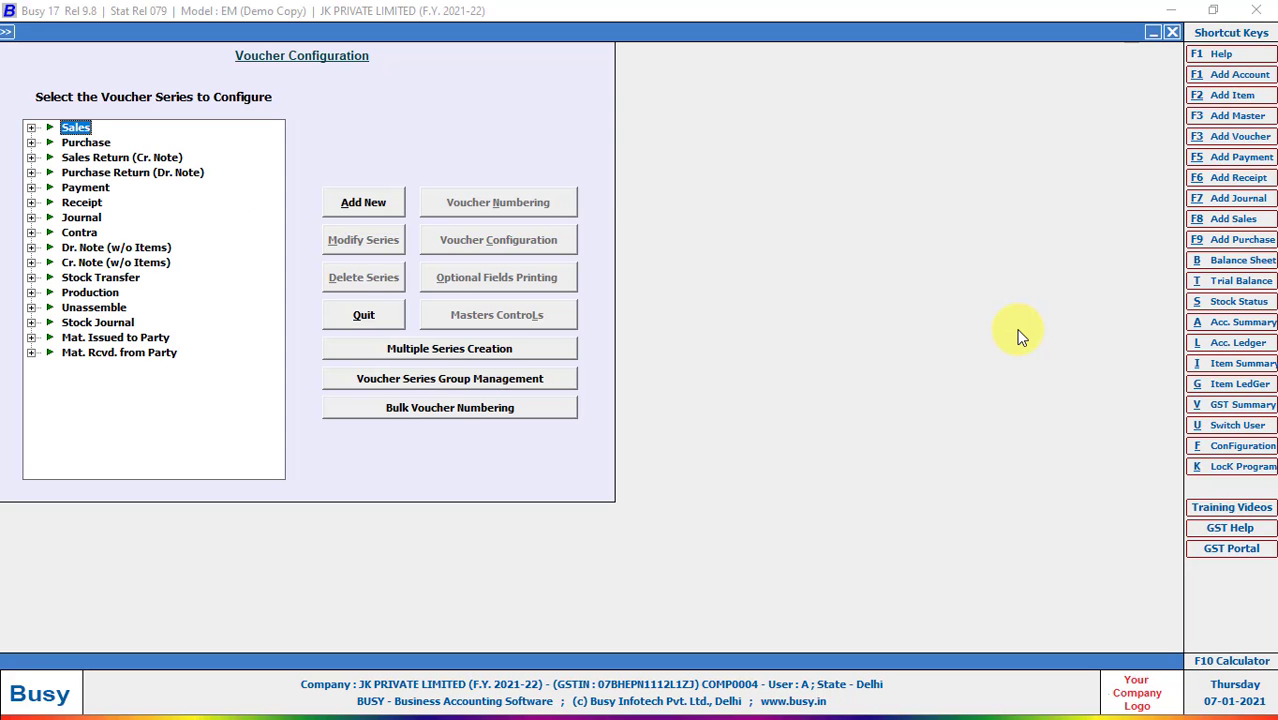
{"action": "key", "text": "Escape"}
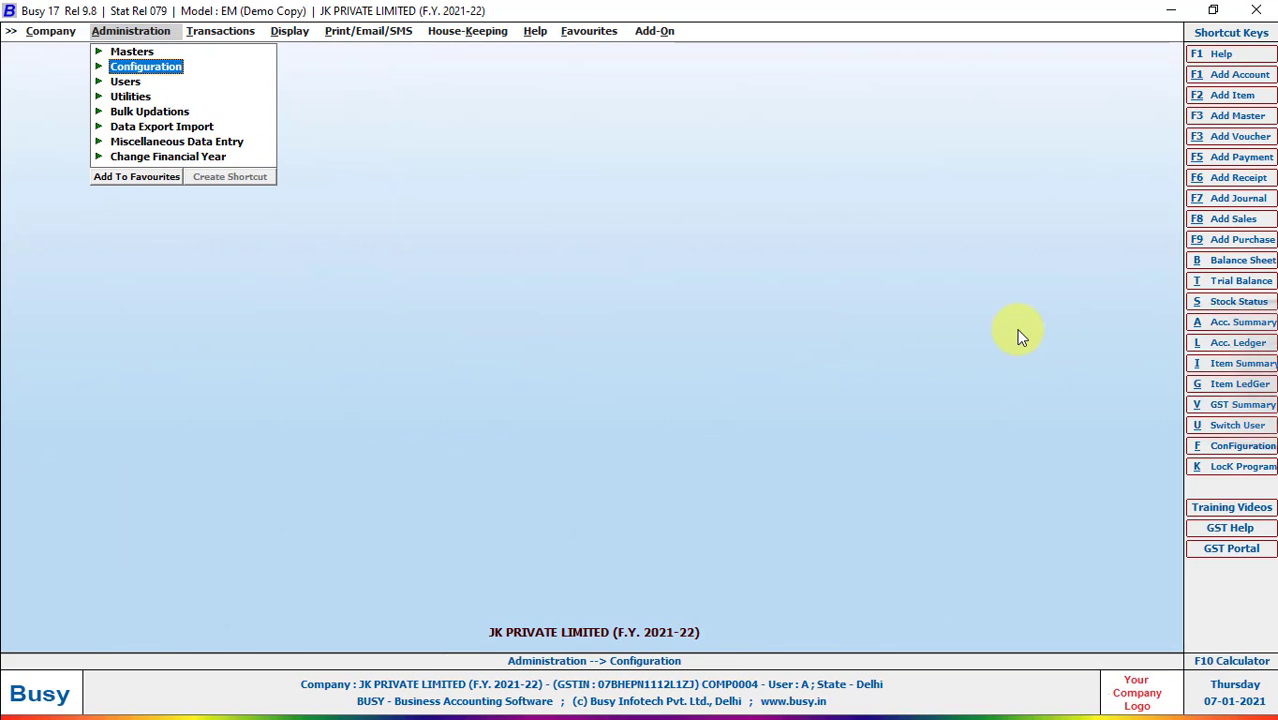
Open the voucher numbering settings for the GST series of Sales vouchers
{"action": "key", "text": "ctrl+f"}
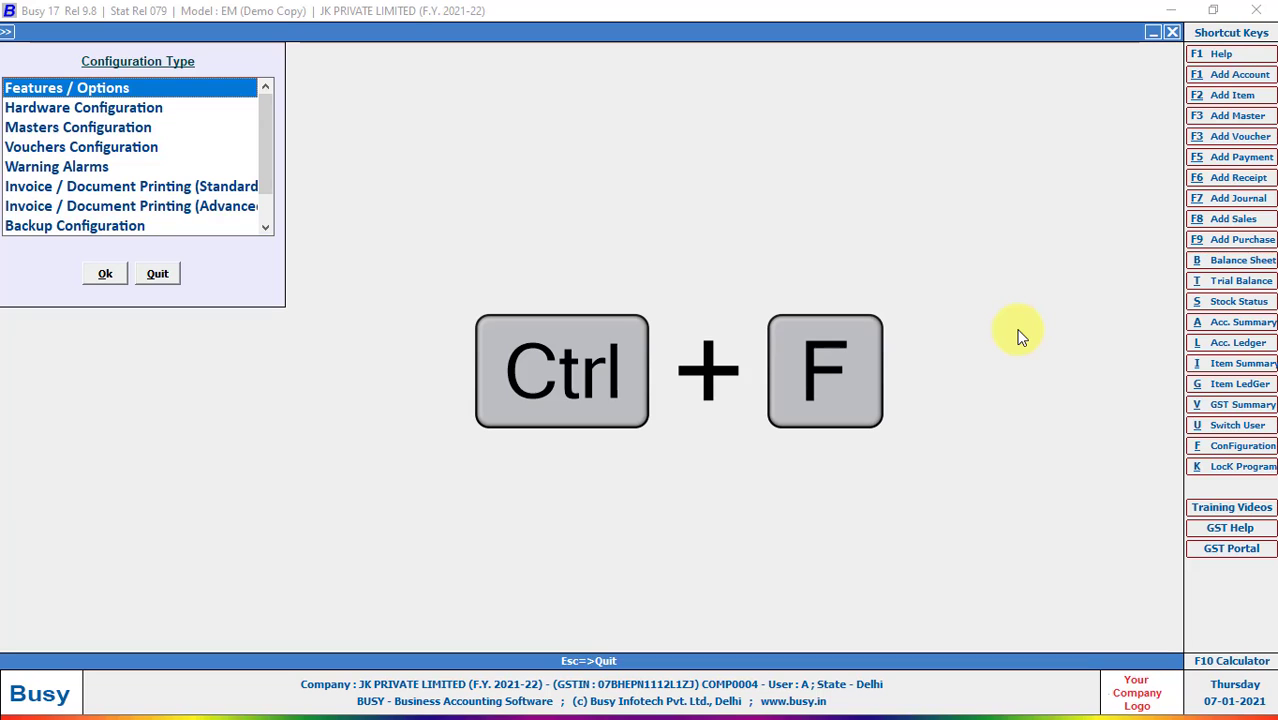
{"action": "key", "text": "Down"}
{"action": "key", "text": "Down"}
{"action": "key", "text": "Down"}
{"action": "key", "text": "Return"}
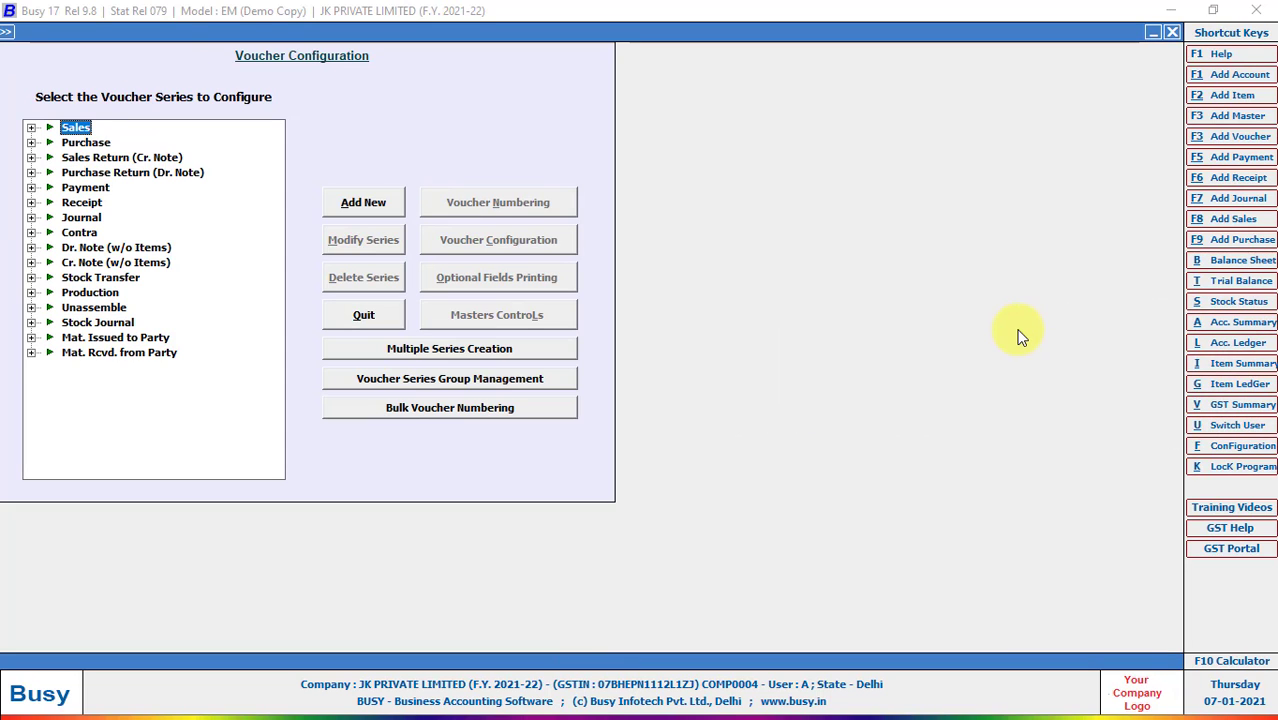
{"action": "key", "text": "Right"}
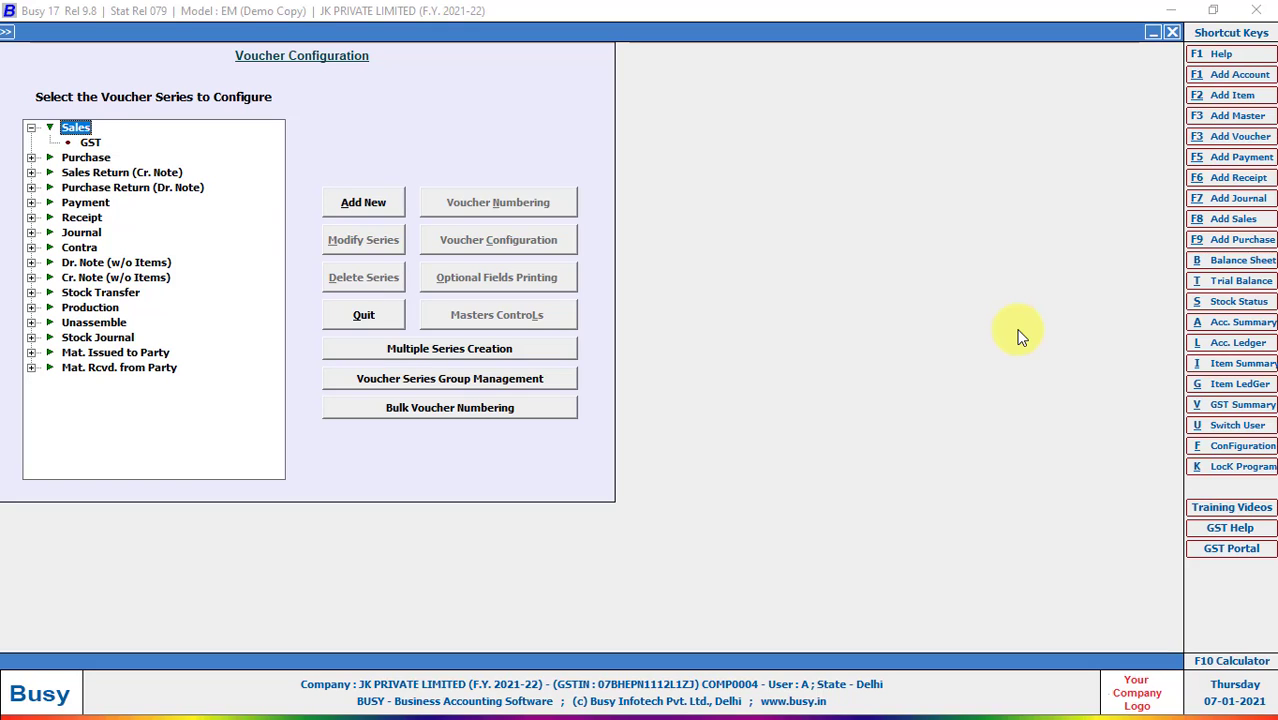
{"action": "left_click", "coordinate": [92, 143]}
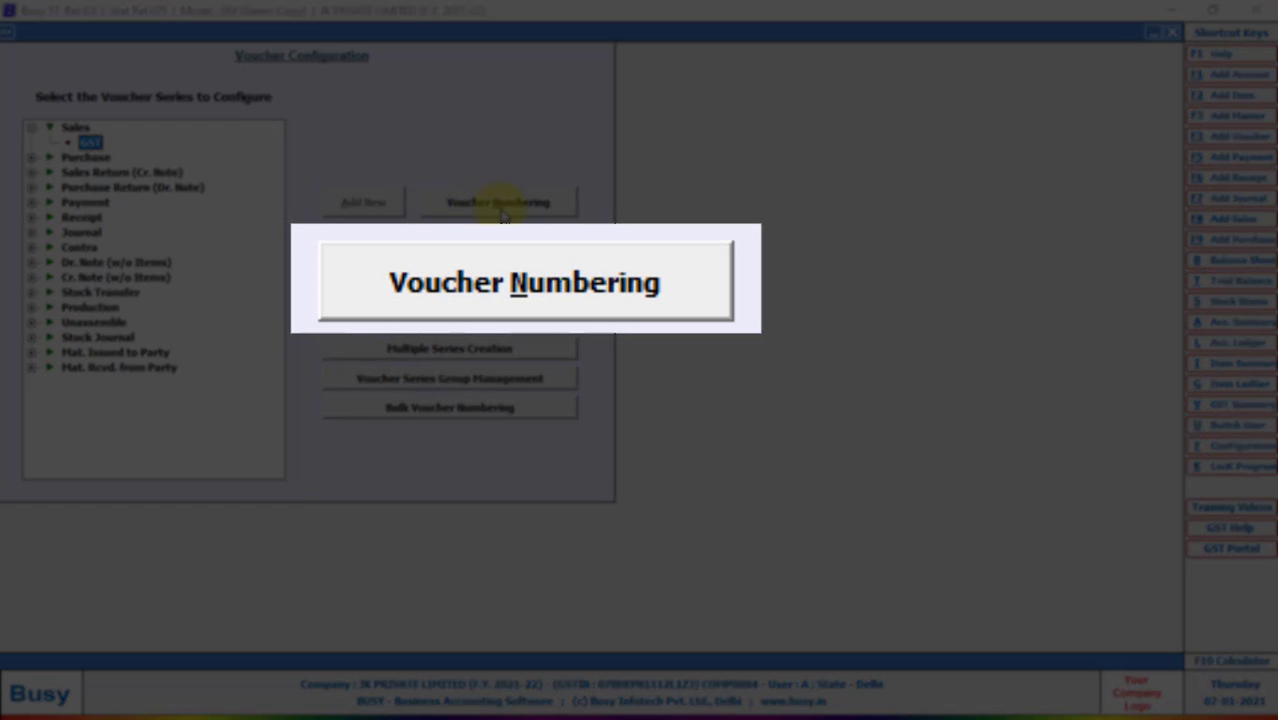
{"action": "left_click", "coordinate": [502, 215]}
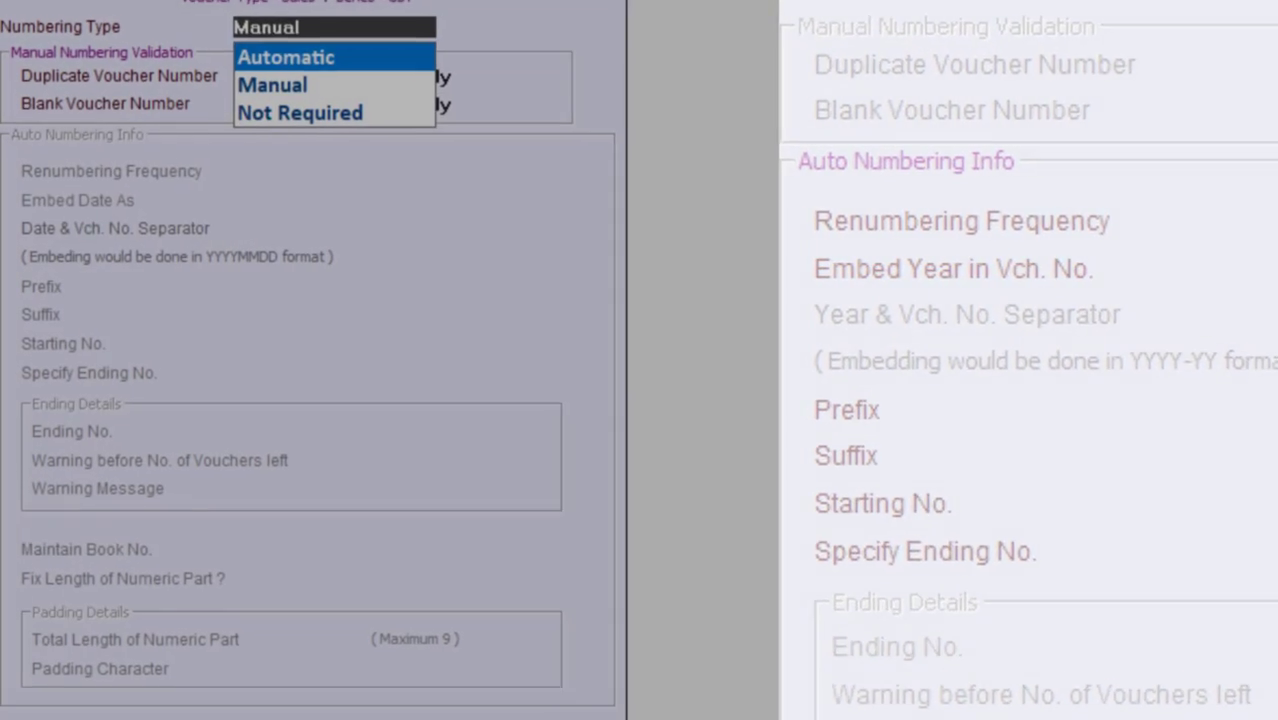
Set the numbering type to Automatic with Yearly renumbering and embedding the year Not Required
{"action": "key", "text": "Return"}
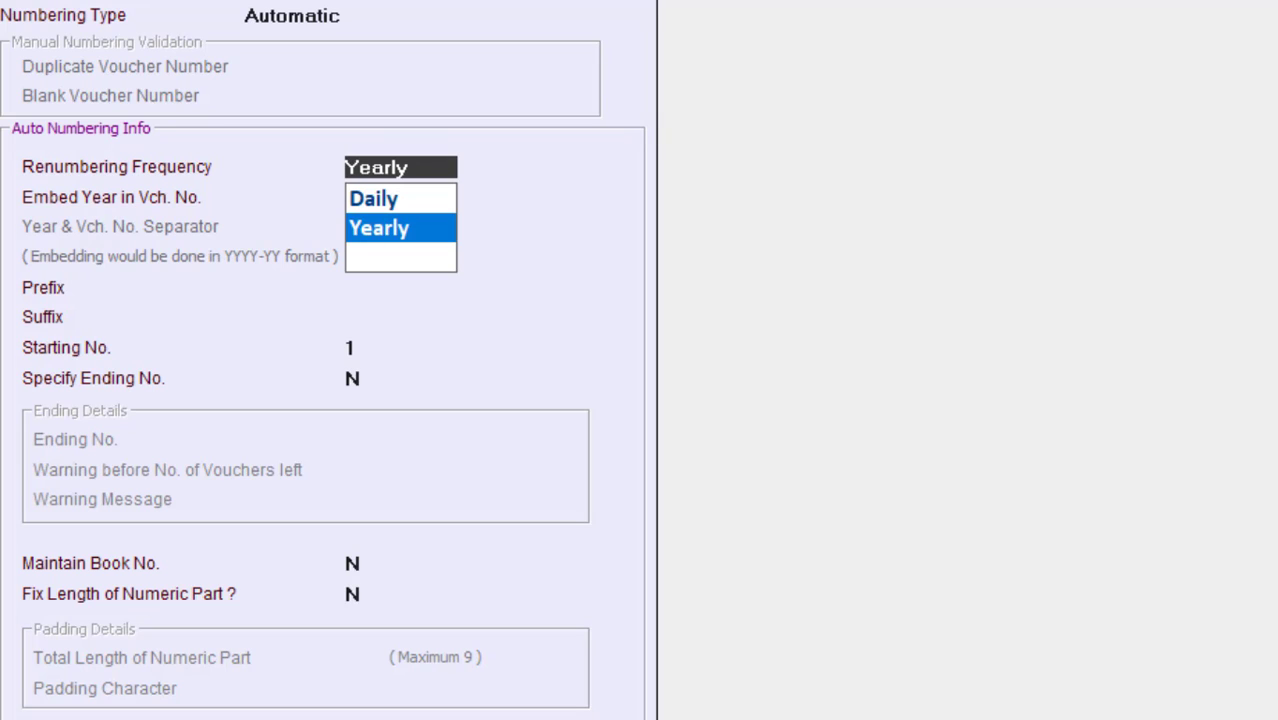
{"action": "key", "text": "Return"}
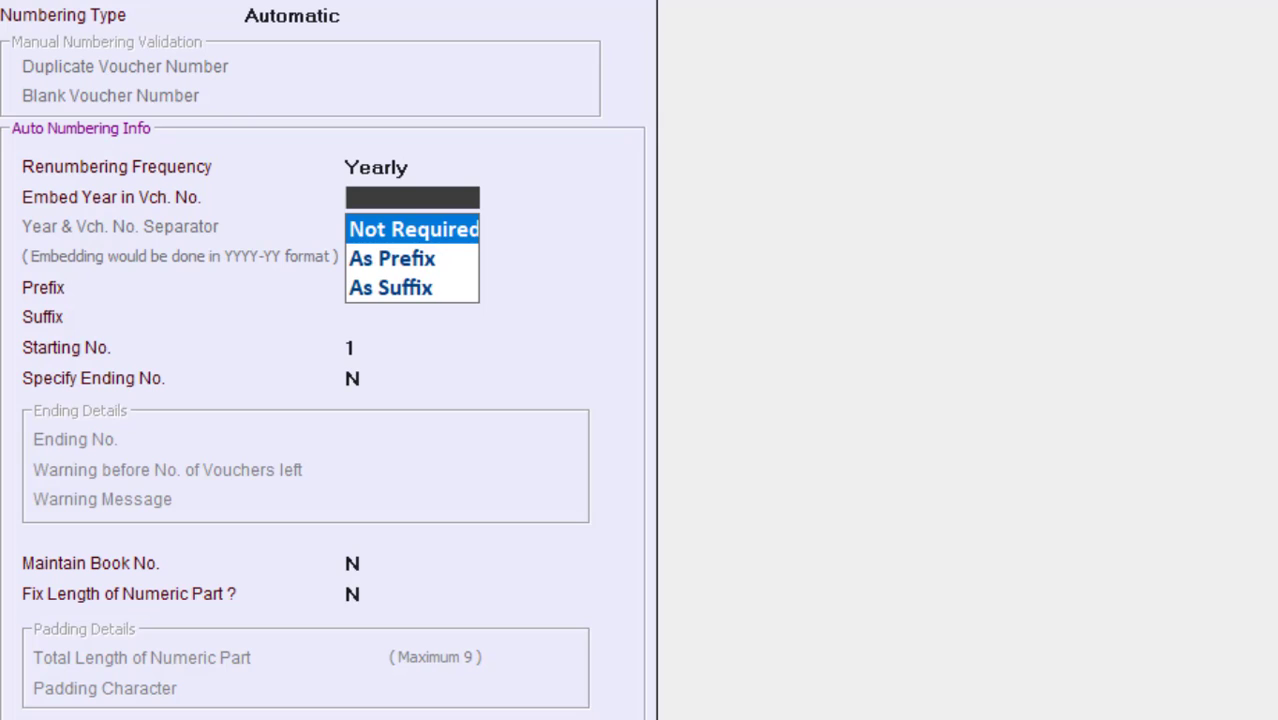
{"action": "key", "text": "Return"}
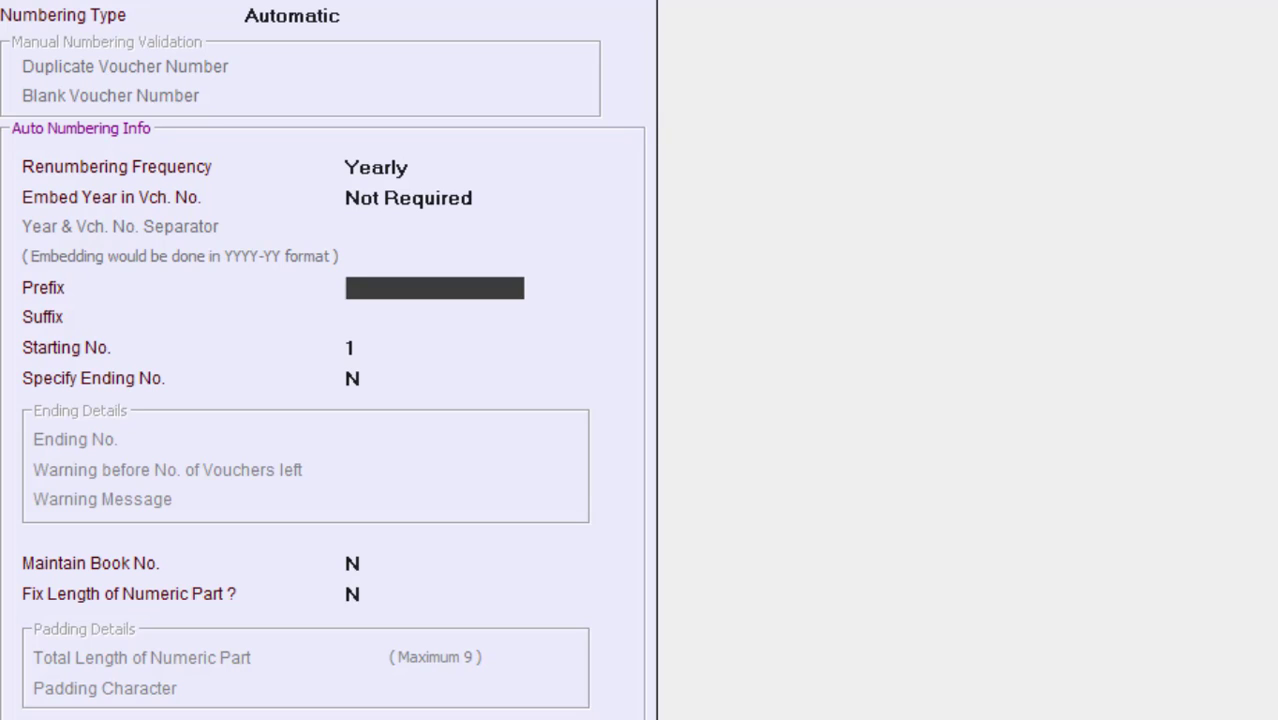
Set the voucher number prefix to GST/ and suffix to /2020-21, with starting number 1 and no specified ending number
{"action": "type", "text": "GST/"}
{"action": "key", "text": "Return"}
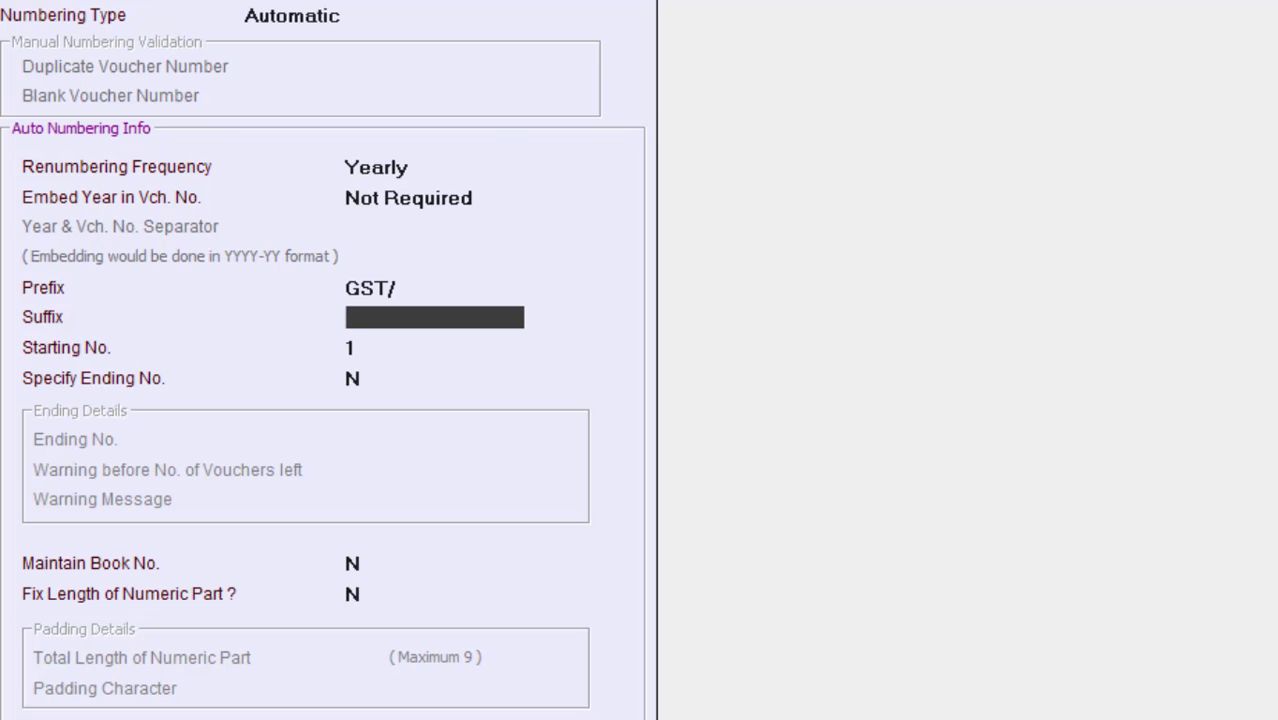
{"action": "type", "text": "/2020-21"}
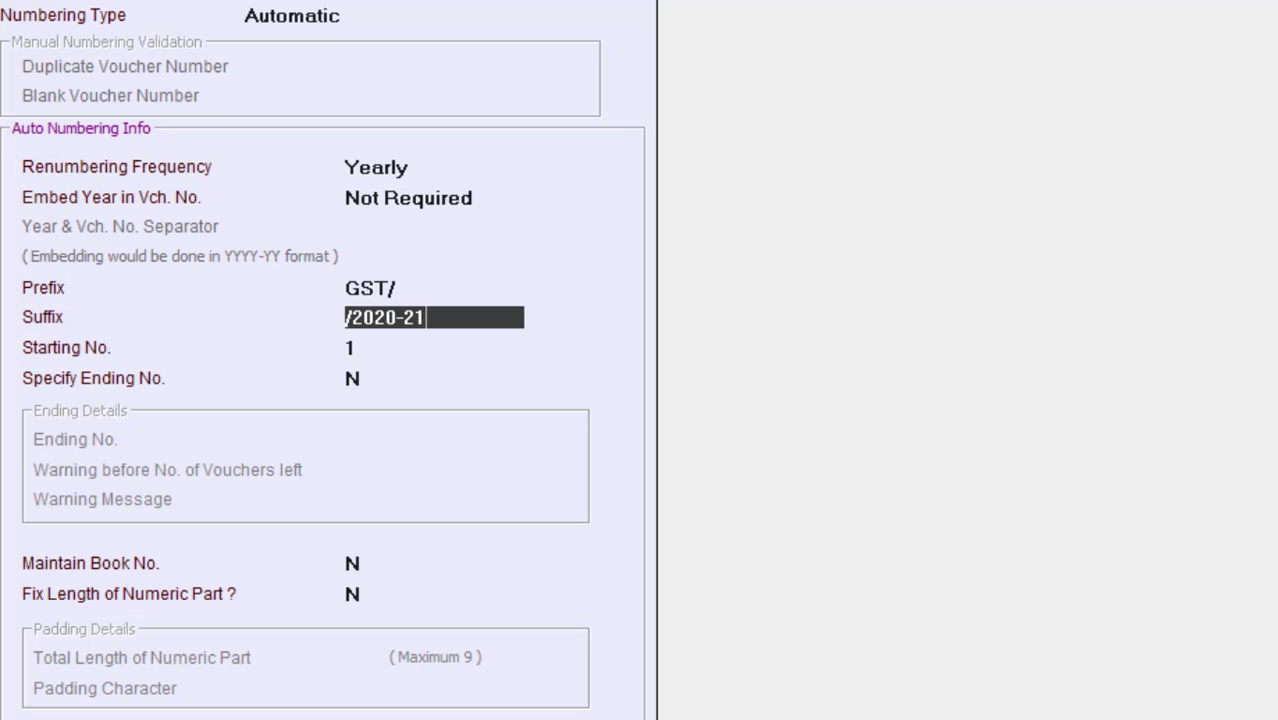
{"action": "key", "text": "Return"}
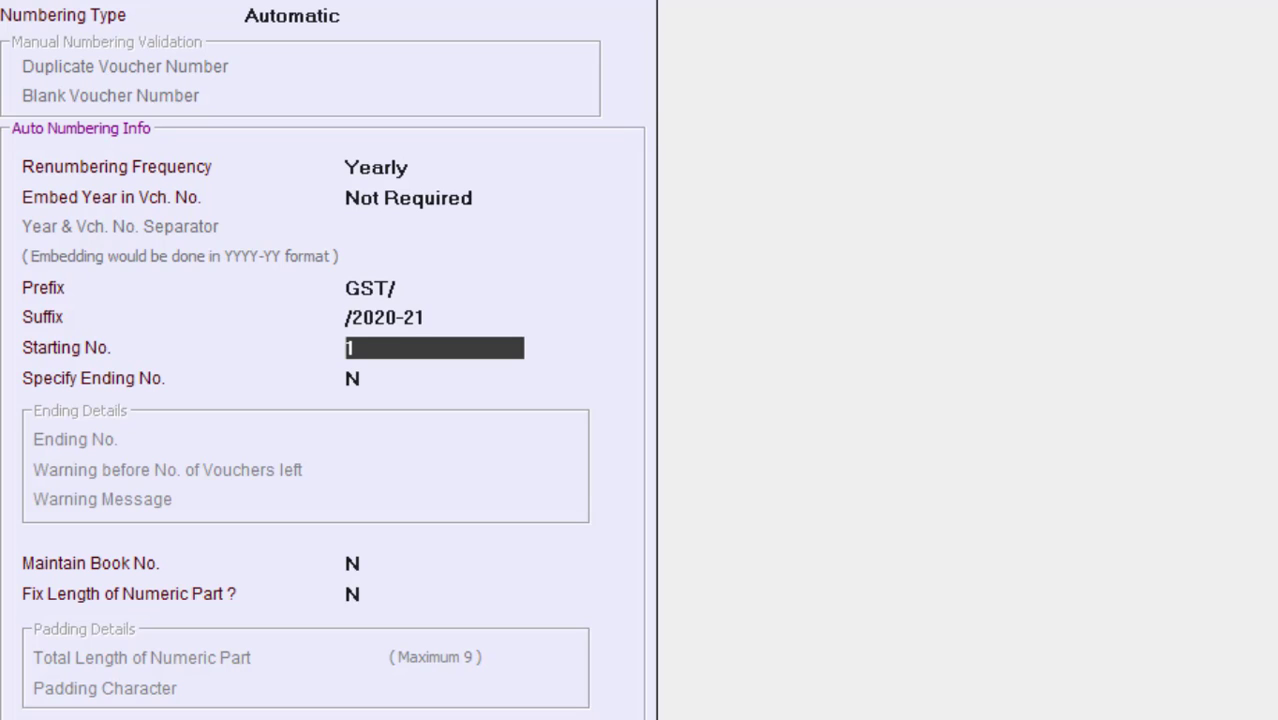
{"action": "key", "text": "Return"}
{"action": "key", "text": "Return"}
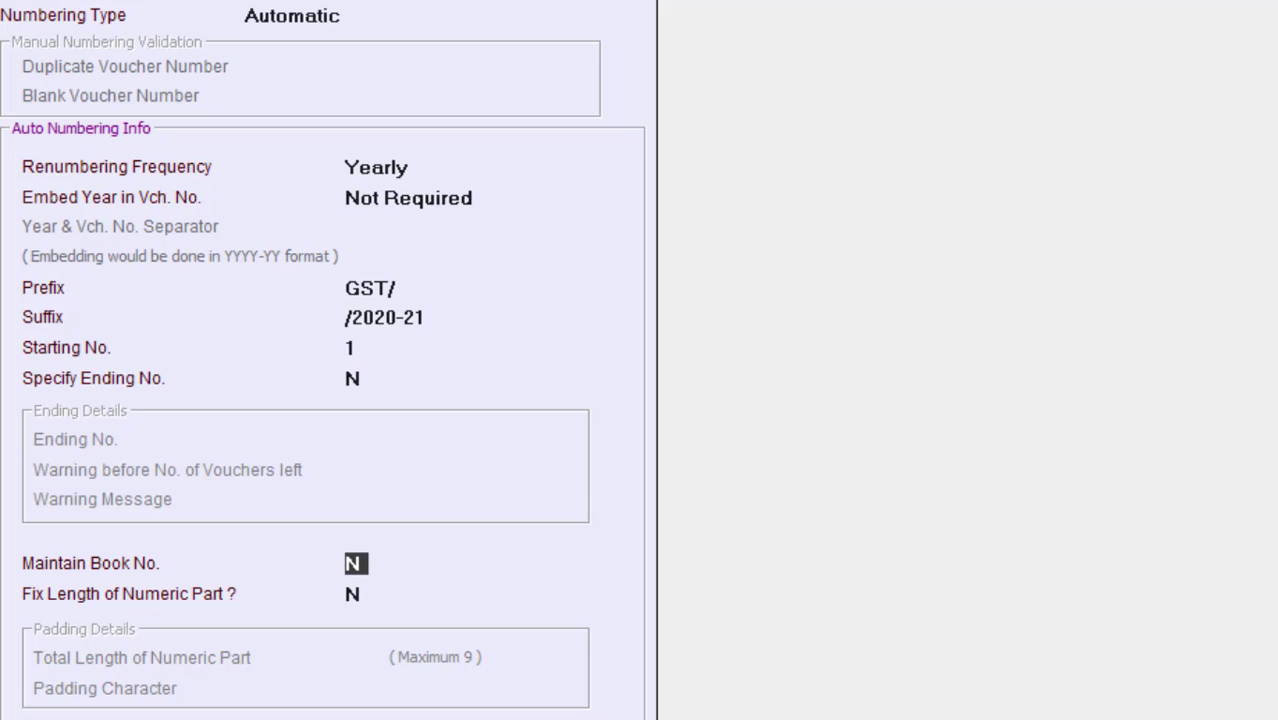
Leave book numbers off and fix the voucher number's numeric part at a total length of 4, padded with 0
{"action": "key", "text": "Return"}
{"action": "type", "text": "y"}
{"action": "key", "text": "Return"}
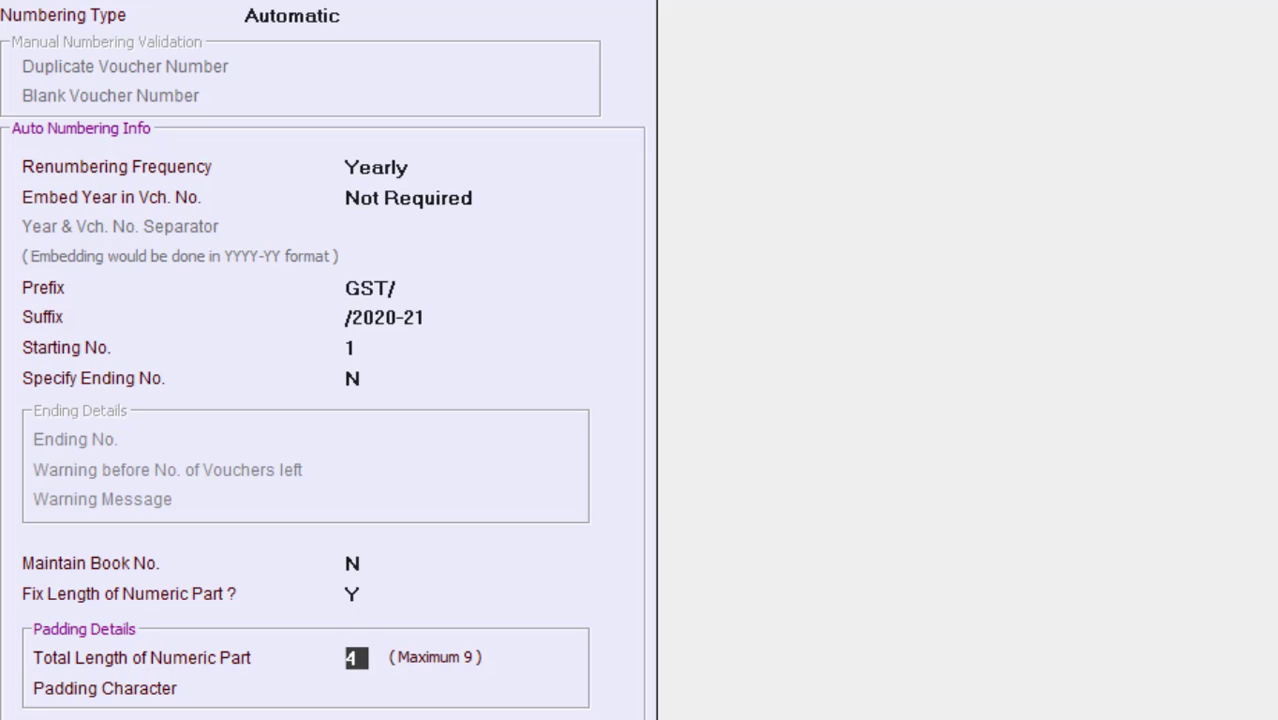
{"action": "key", "text": "Return"}
{"action": "type", "text": "0"}
{"action": "key", "text": "Return"}
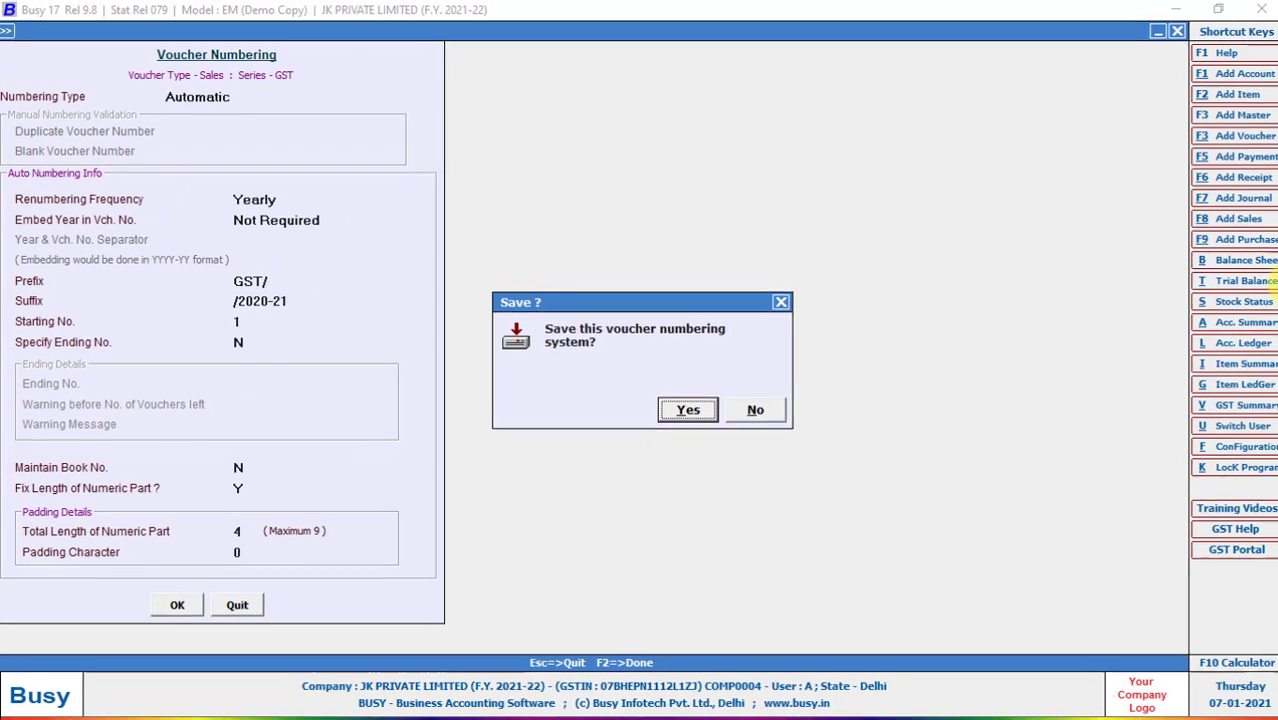
Save the voucher numbering system without renumbering the existing GST sales vouchers, and close the configuration
{"action": "key", "text": "Return"}
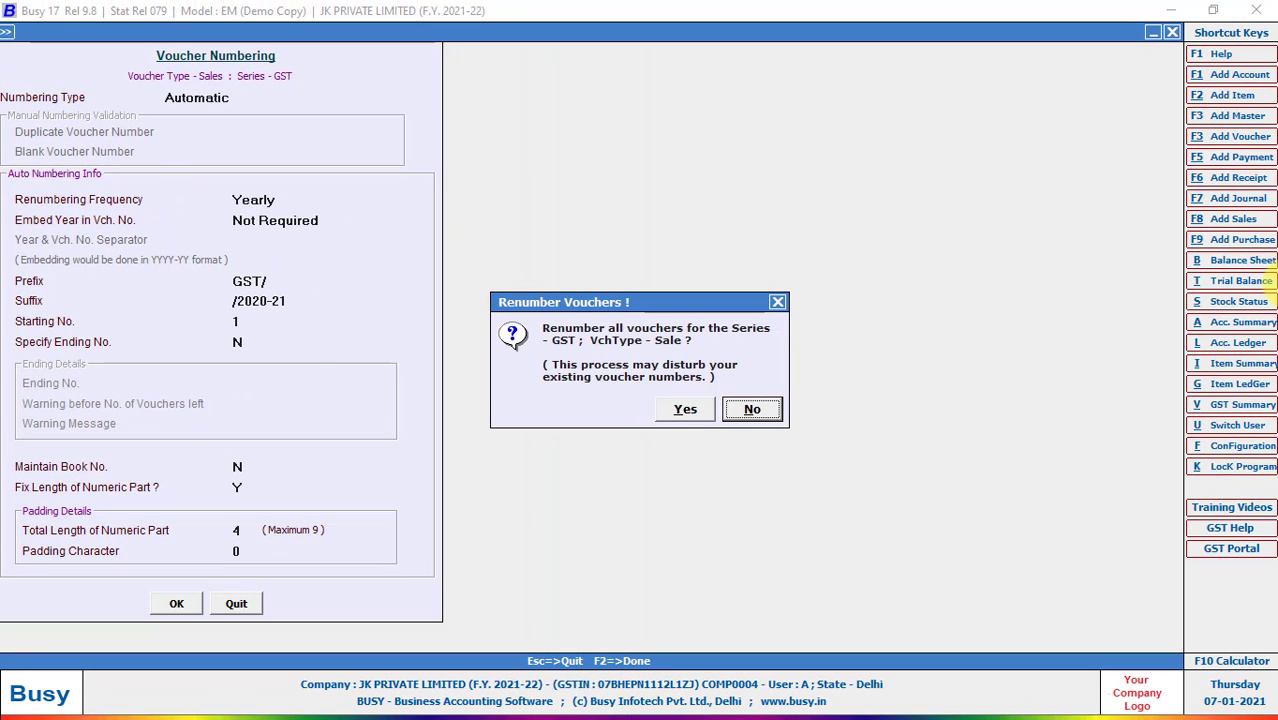
{"action": "key", "text": "Return"}
{"action": "key", "text": "Escape"}
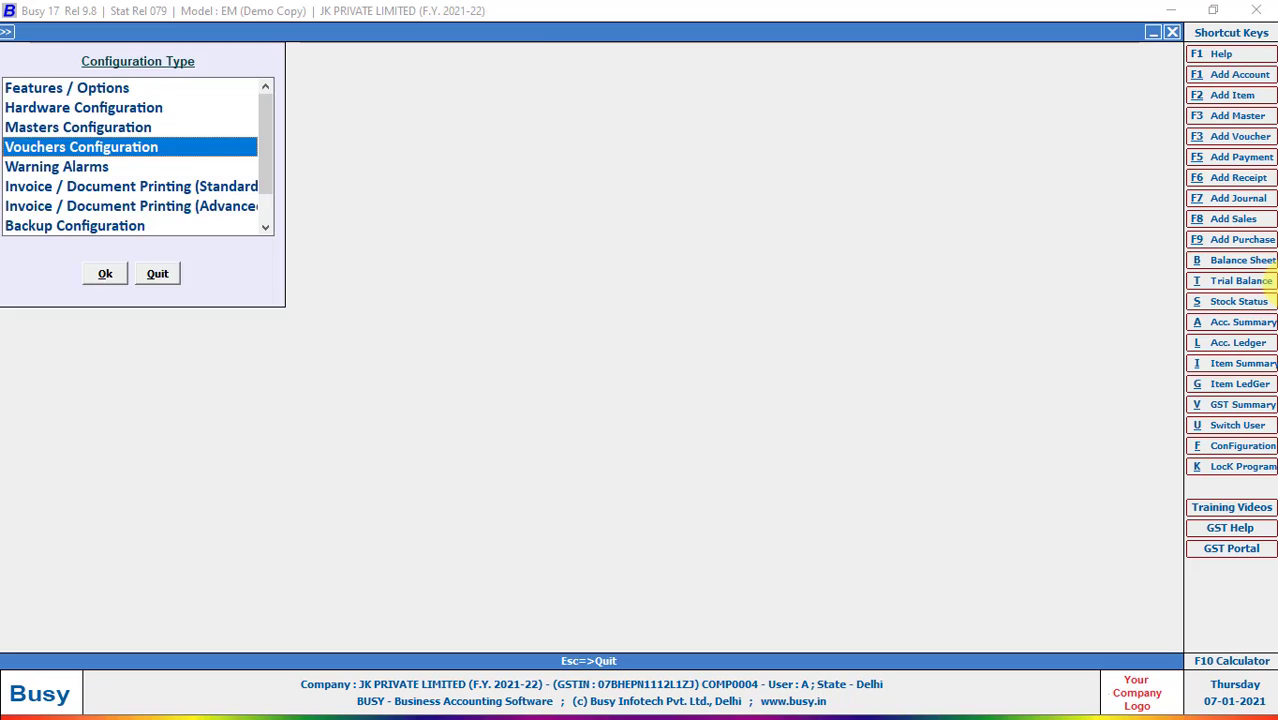
{"action": "key", "text": "Escape"}
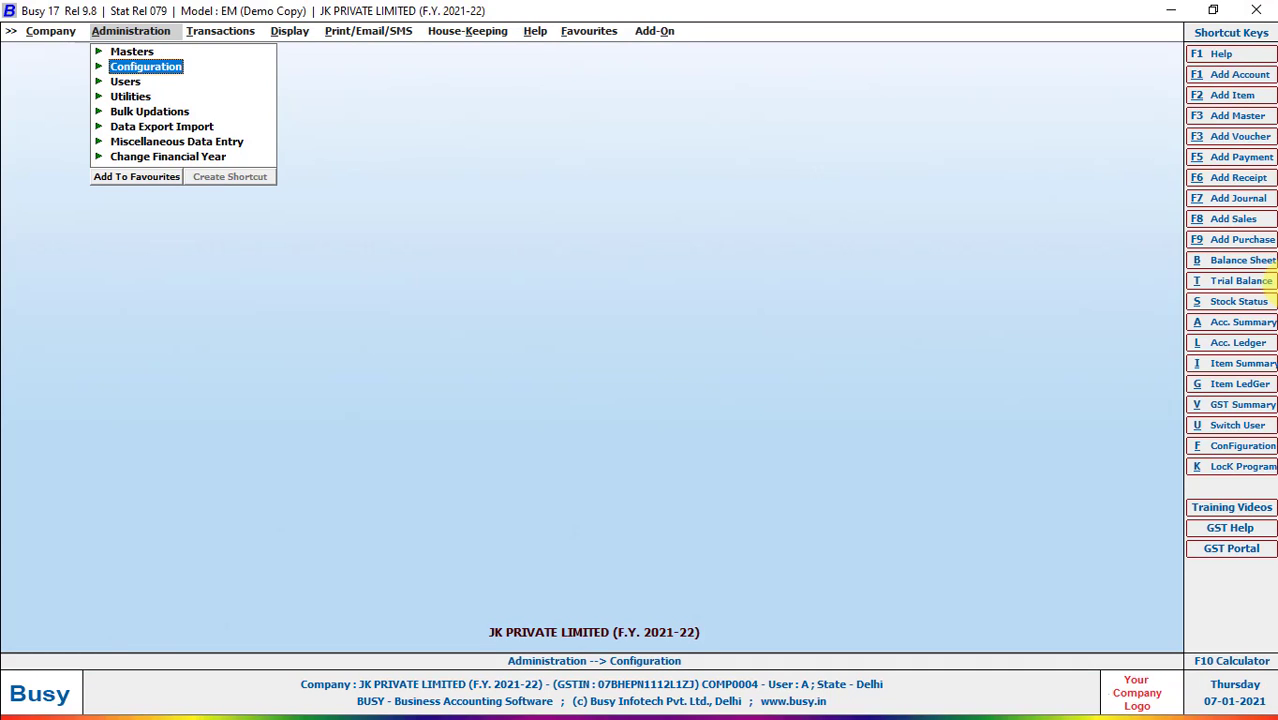
Start a sales voucher in the GST series with sale type I/GST-18% and highlight the numeric part of its voucher number
{"action": "key", "text": "F8"}
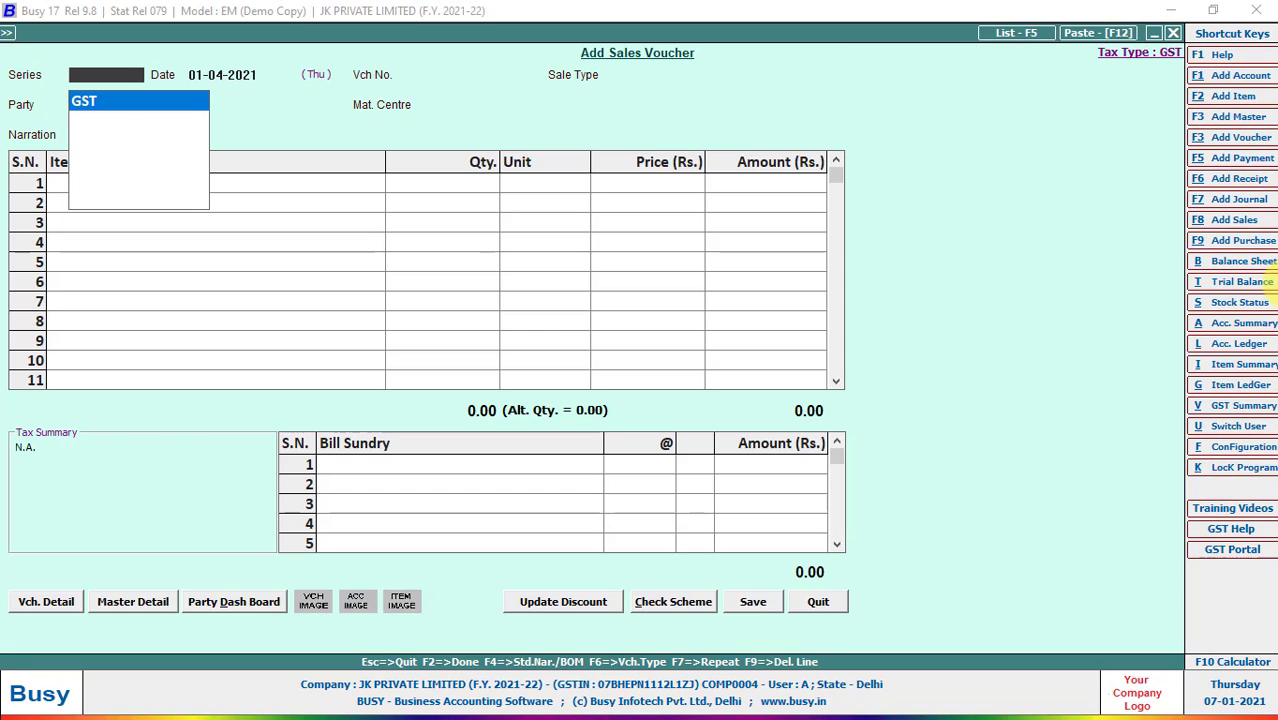
{"action": "key", "text": "Return"}
{"action": "key", "text": "Return"}
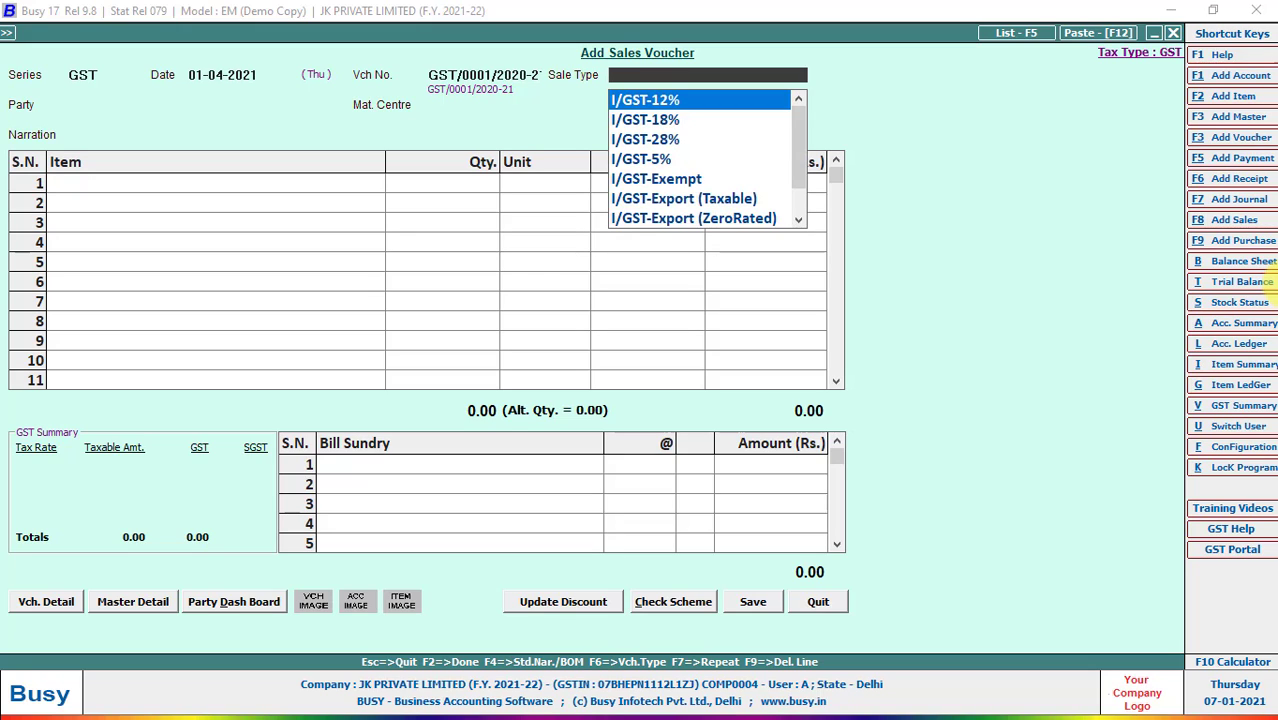
{"action": "type", "text": "18"}
{"action": "key", "text": "Return"}
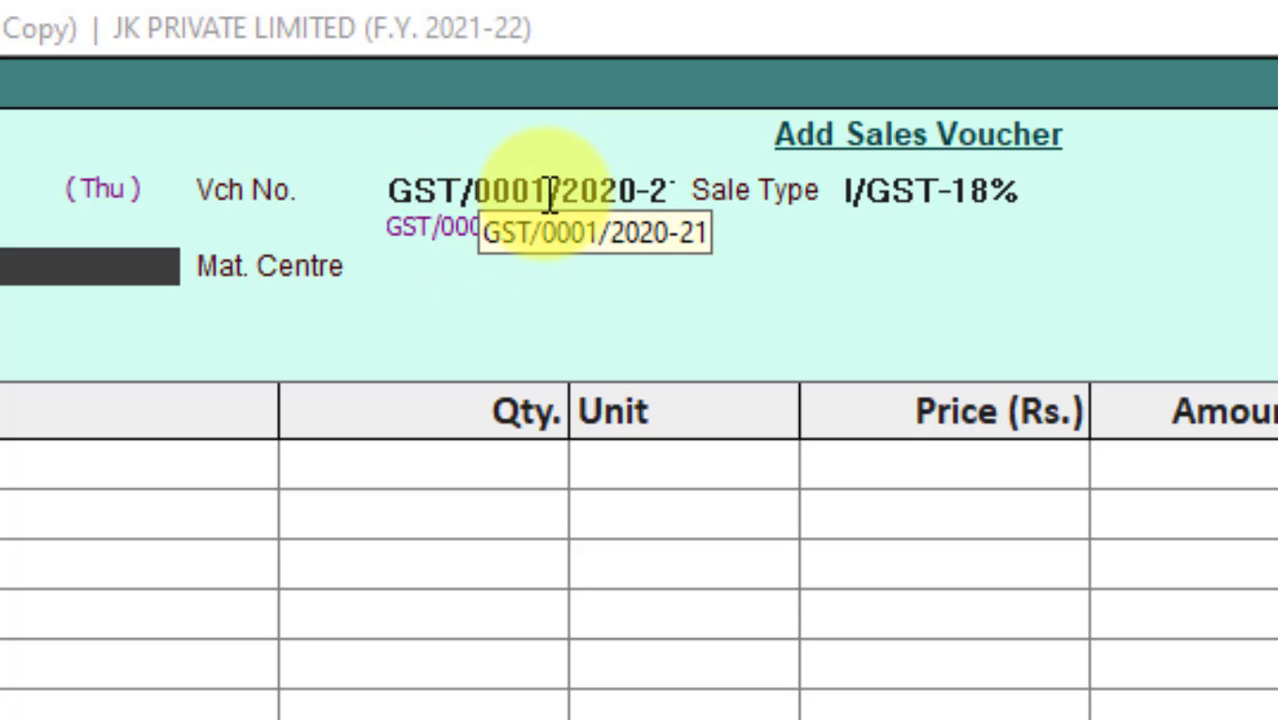
{"action": "left_click_drag", "start_coordinate": [549, 193], "coordinate": [481, 190]}
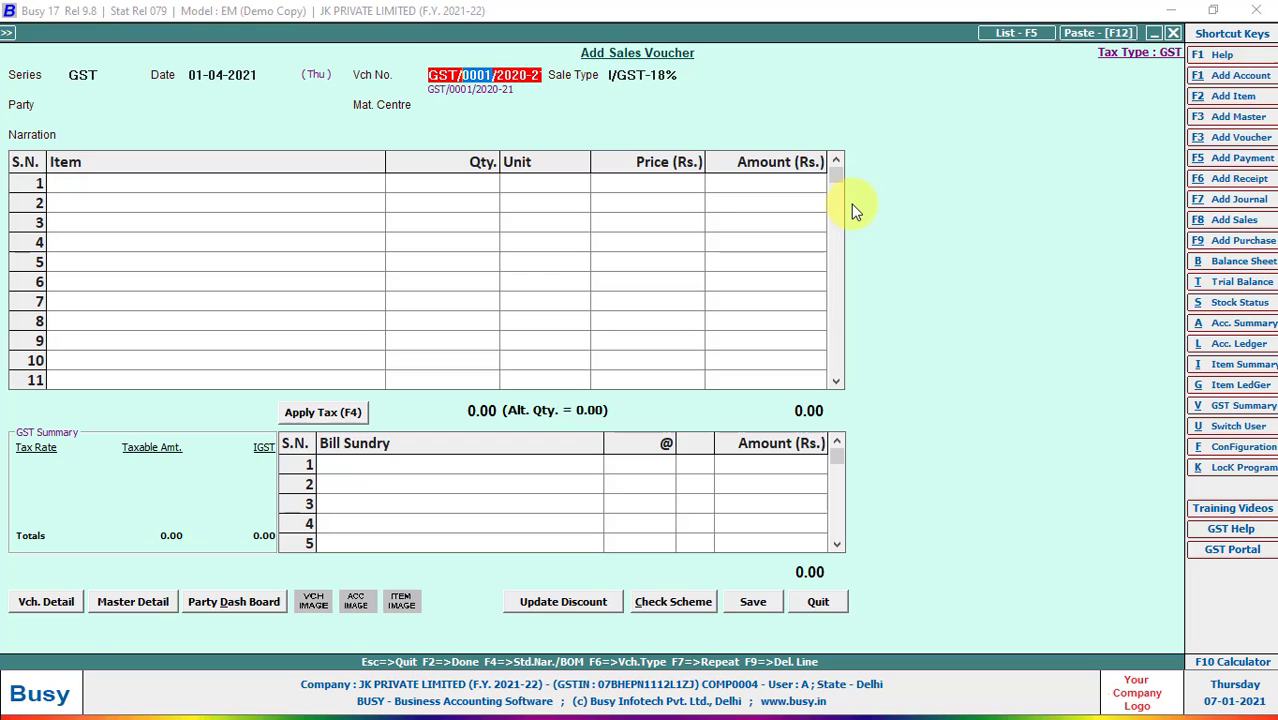
Switch to the automatic.jpg image in Photos to review the list of sales features, and return to Busy
{"action": "key", "text": "alt+Tab"}
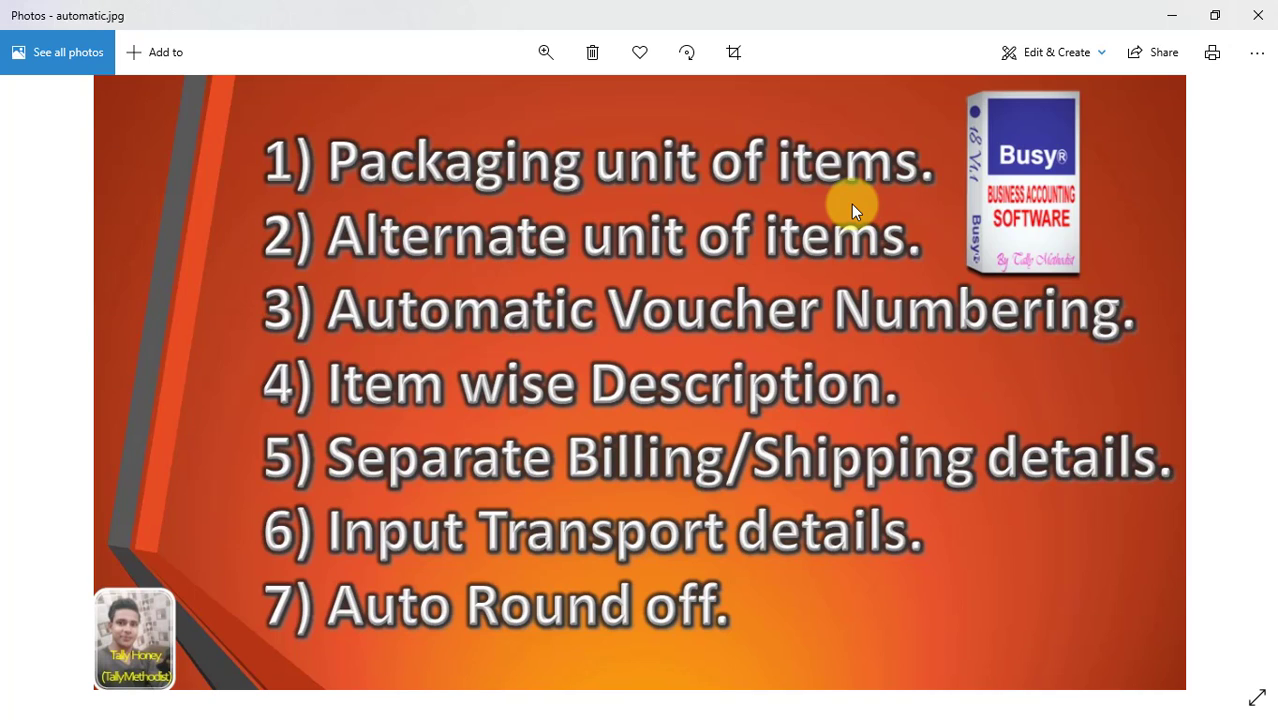
{"action": "key", "text": "alt+Tab"}
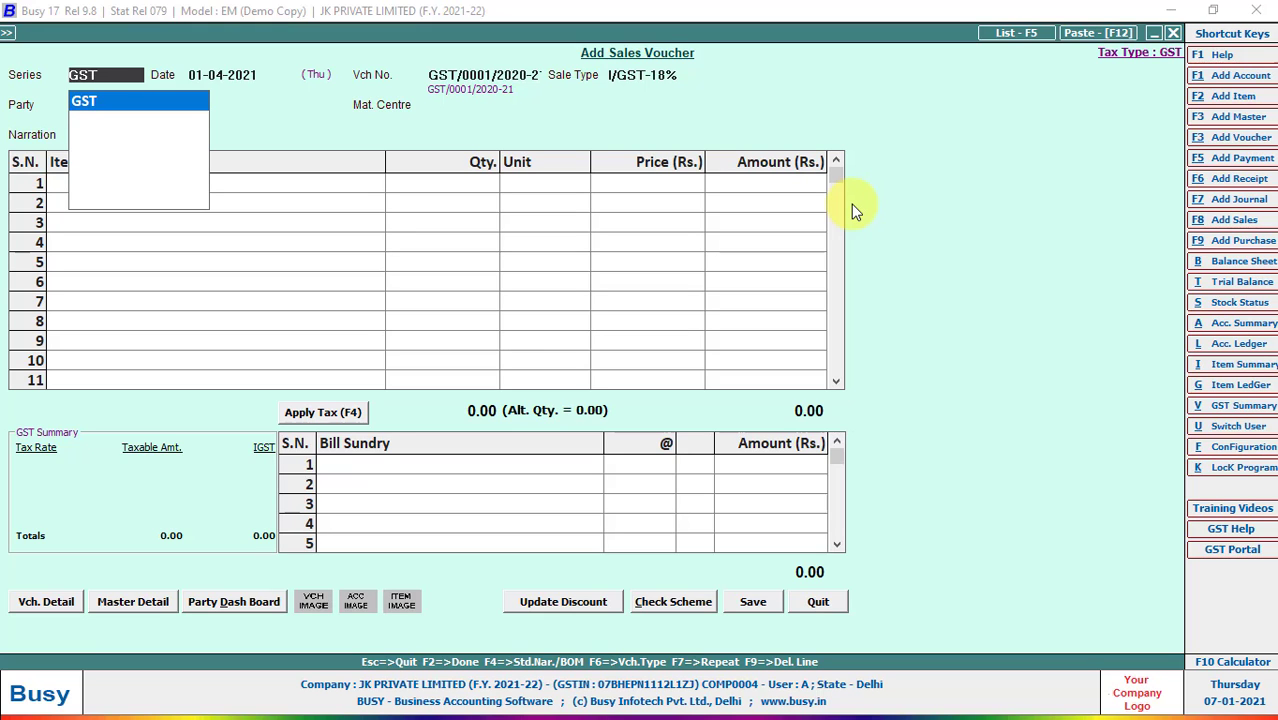
{"action": "key", "text": "alt+Tab"}
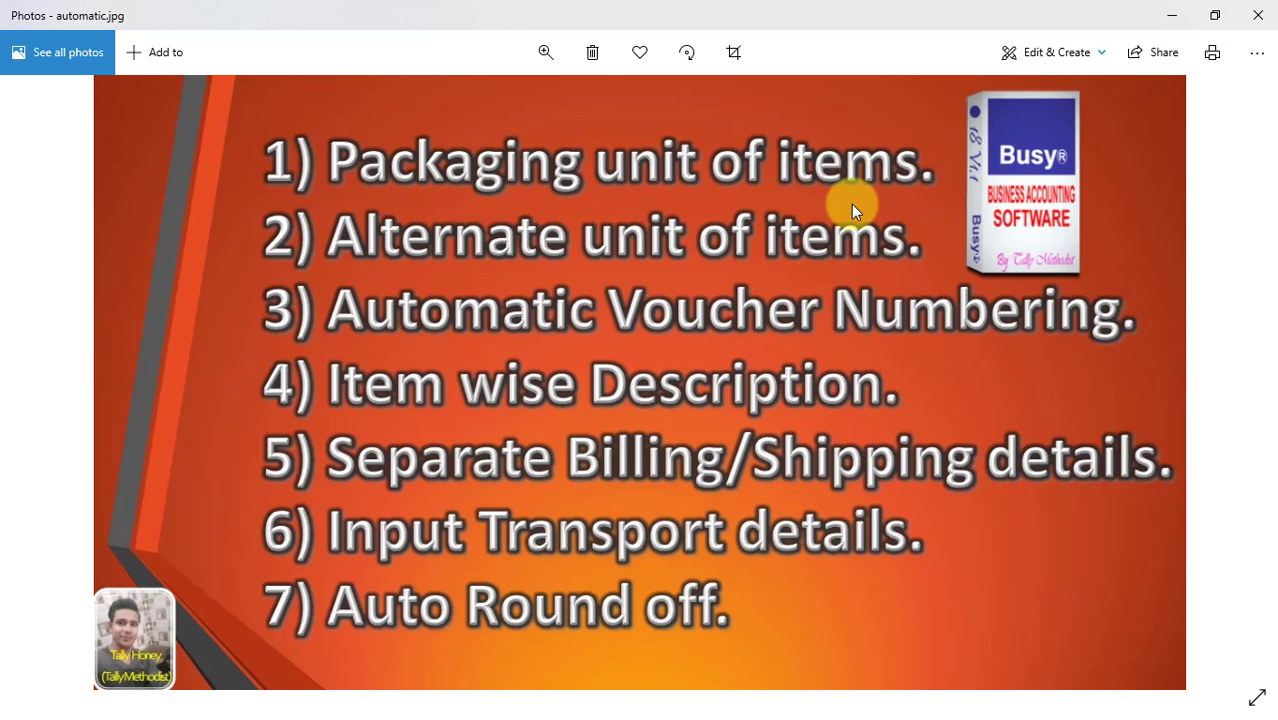
{"action": "key", "text": "alt+Tab"}
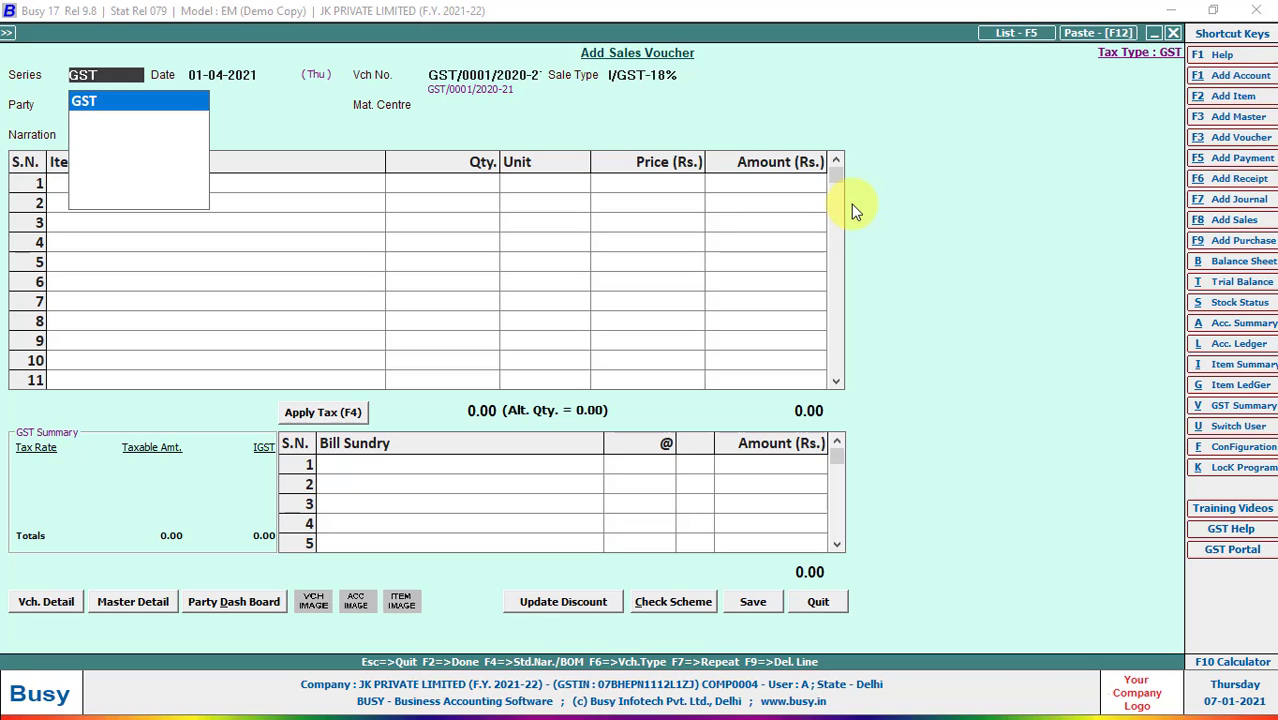
Fill the sales voucher with party Busy Infotech Pvt. Ltd., material centre BAWANA and the item BAHUBALI TUB in the first row
{"action": "key", "text": "Return"}
{"action": "key", "text": "Return"}
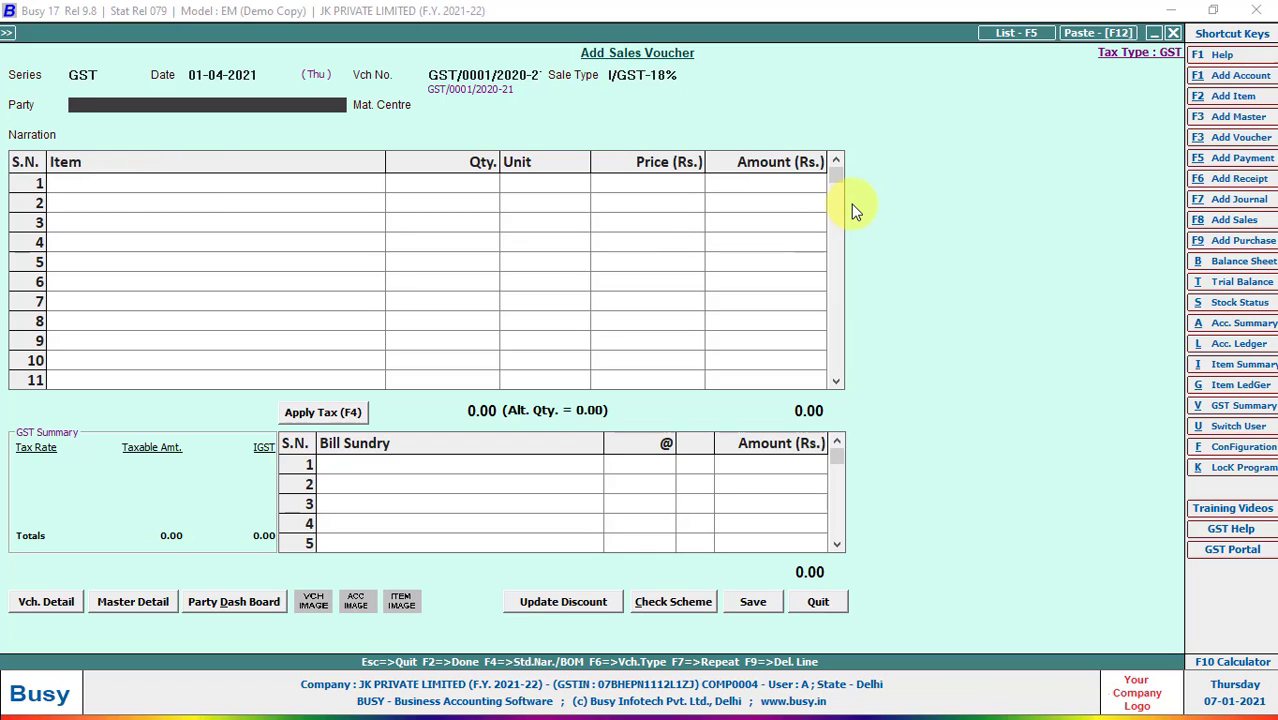
{"action": "type", "text": "BU"}
{"action": "key", "text": "Return"}
{"action": "key", "text": "Return"}
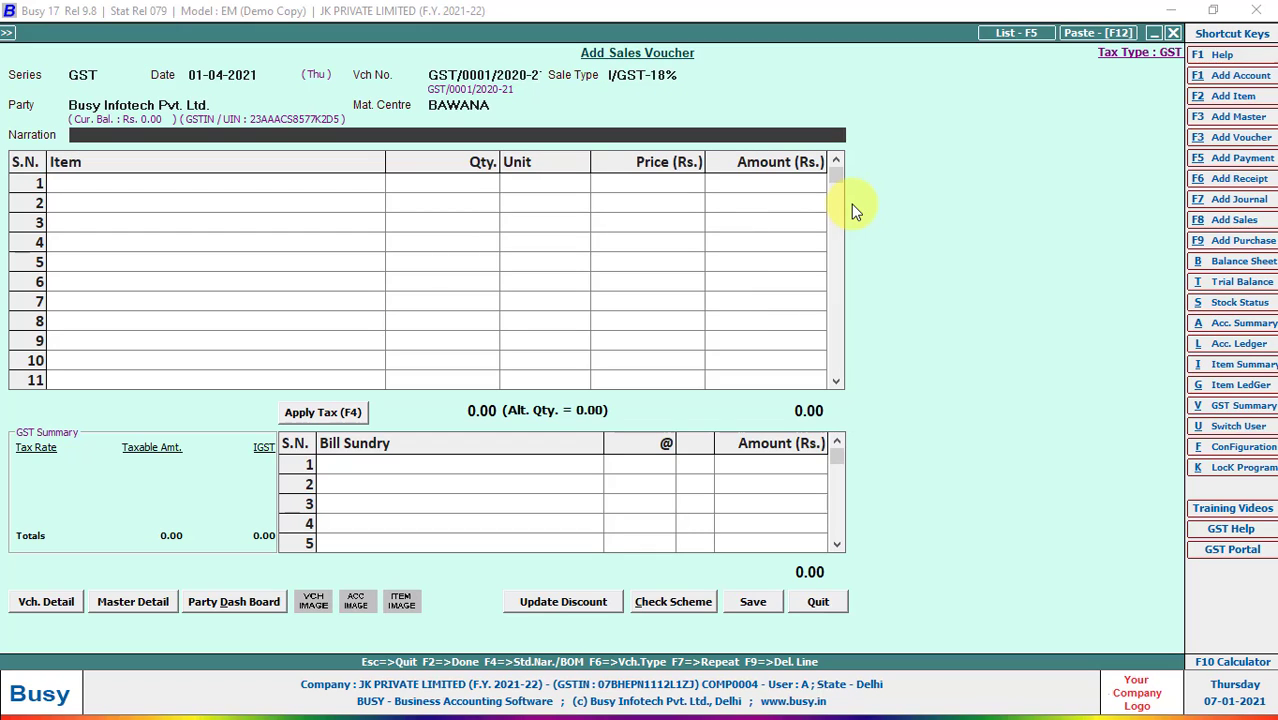
{"action": "key", "text": "Return"}
{"action": "type", "text": "b"}
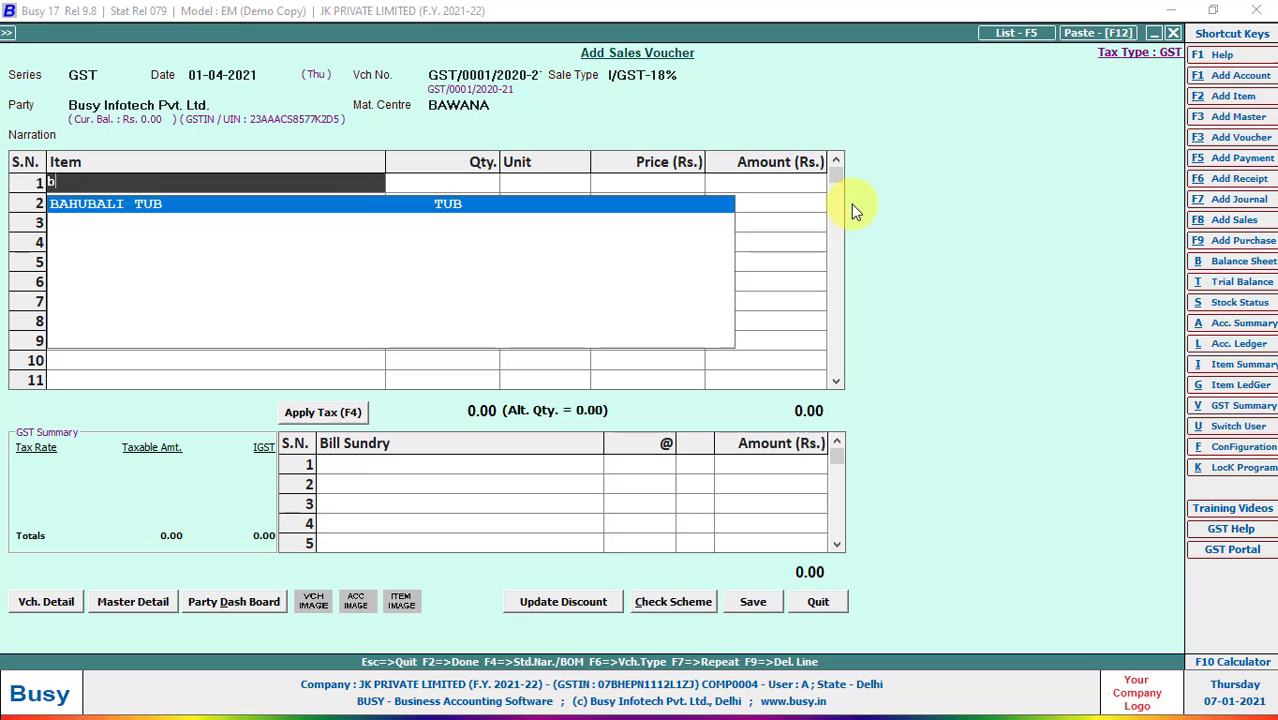
{"action": "key", "text": "Return"}
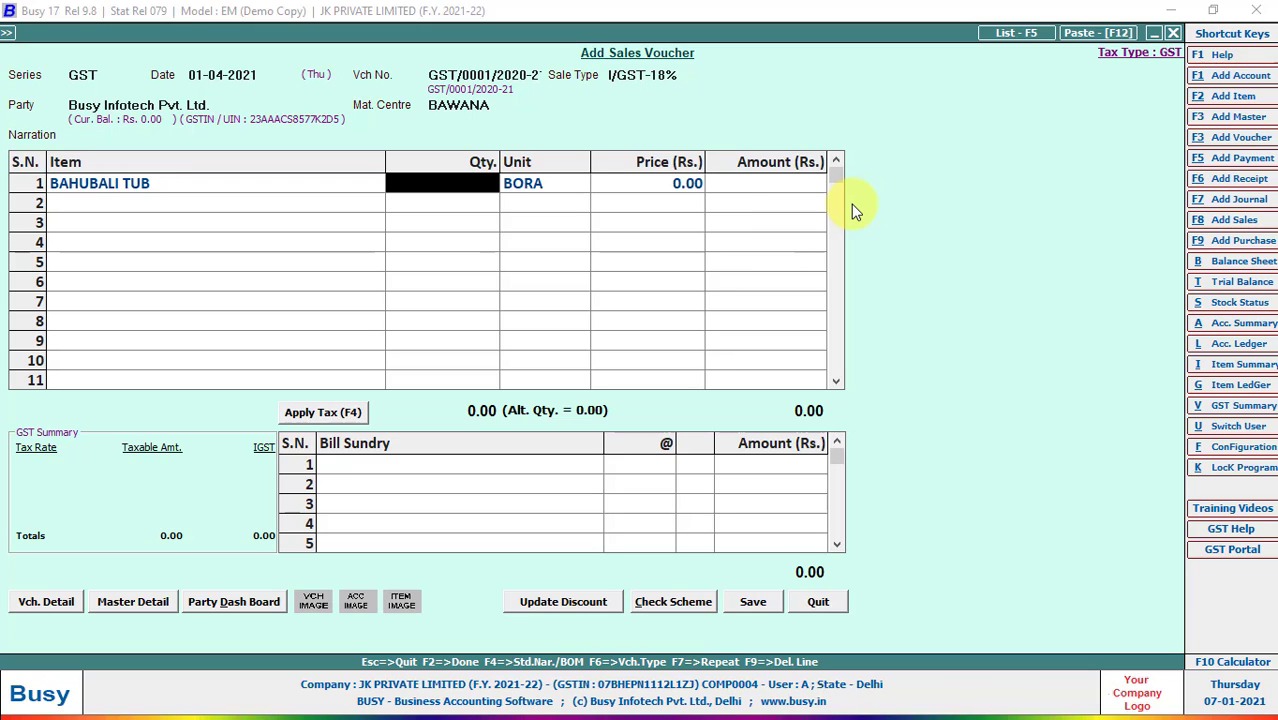
{"action": "key", "text": "Up"}
{"action": "key", "text": "Down"}
{"action": "key", "text": "Left"}
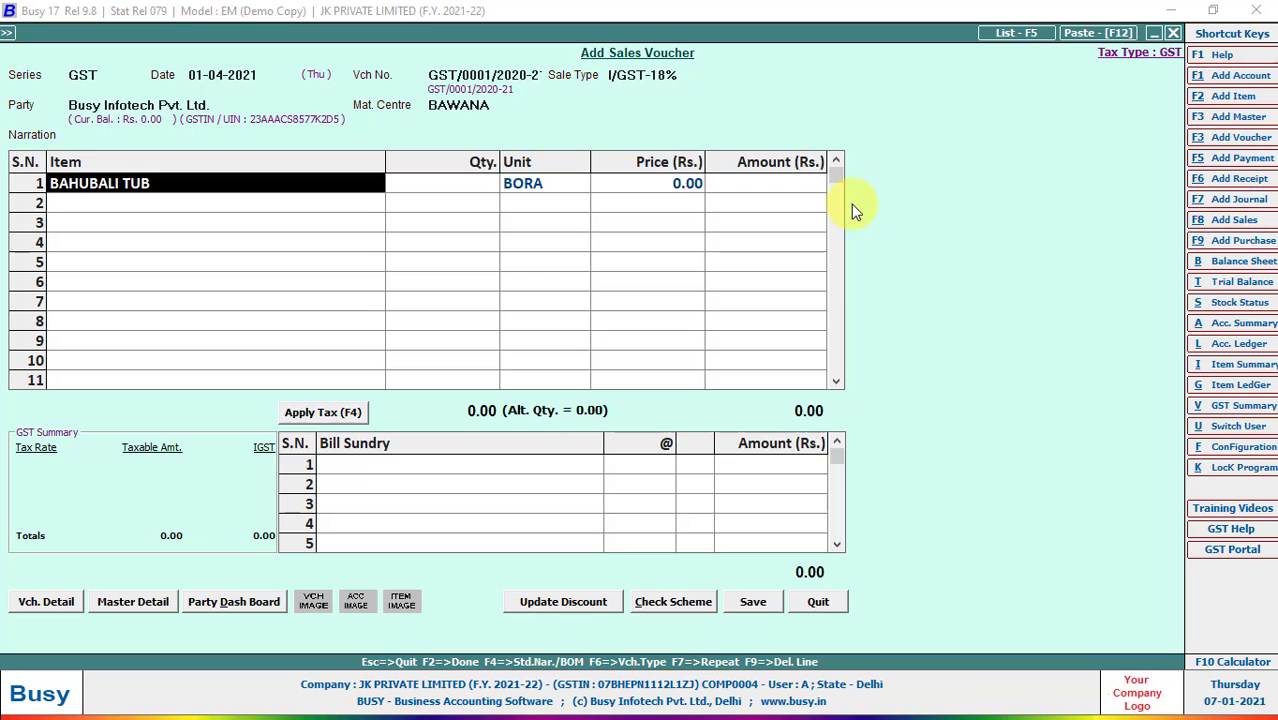
Open the voucher configuration for the GST series of Sales vouchers
{"action": "key", "text": "alt+f"}
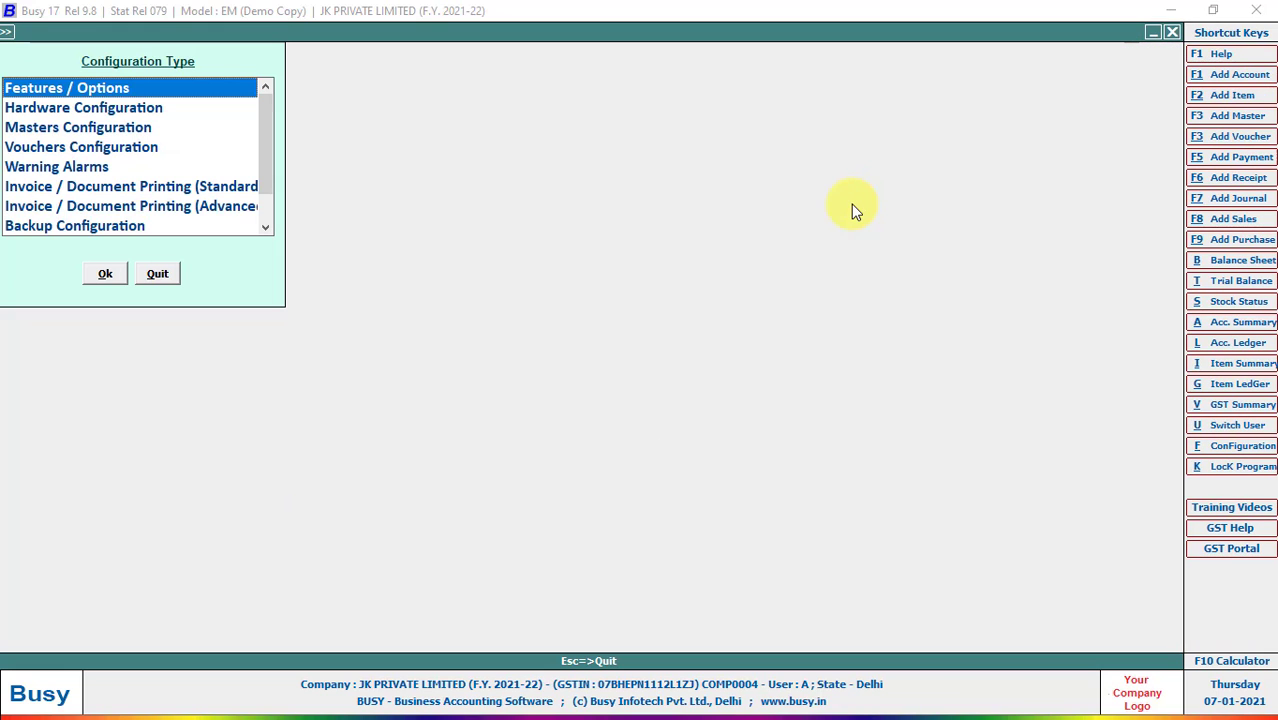
{"action": "key", "text": "Down"}
{"action": "key", "text": "Down"}
{"action": "key", "text": "Down"}
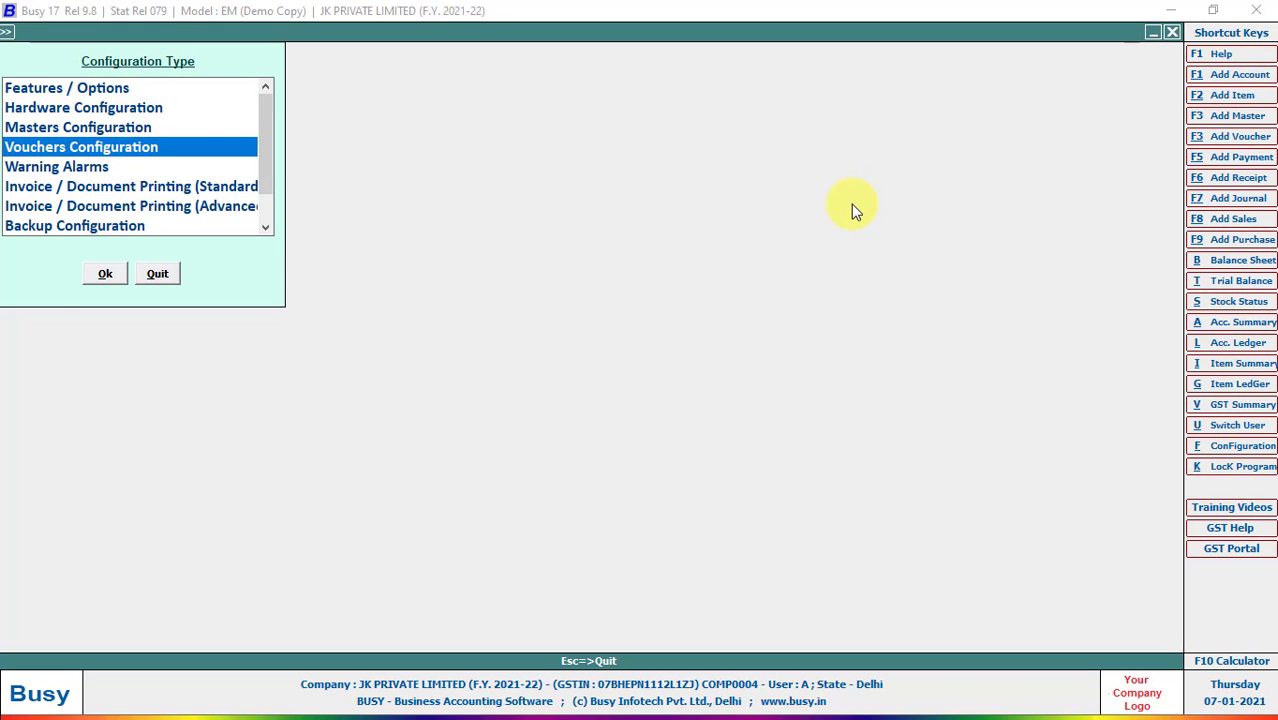
{"action": "key", "text": "Return"}
{"action": "key", "text": "Right"}
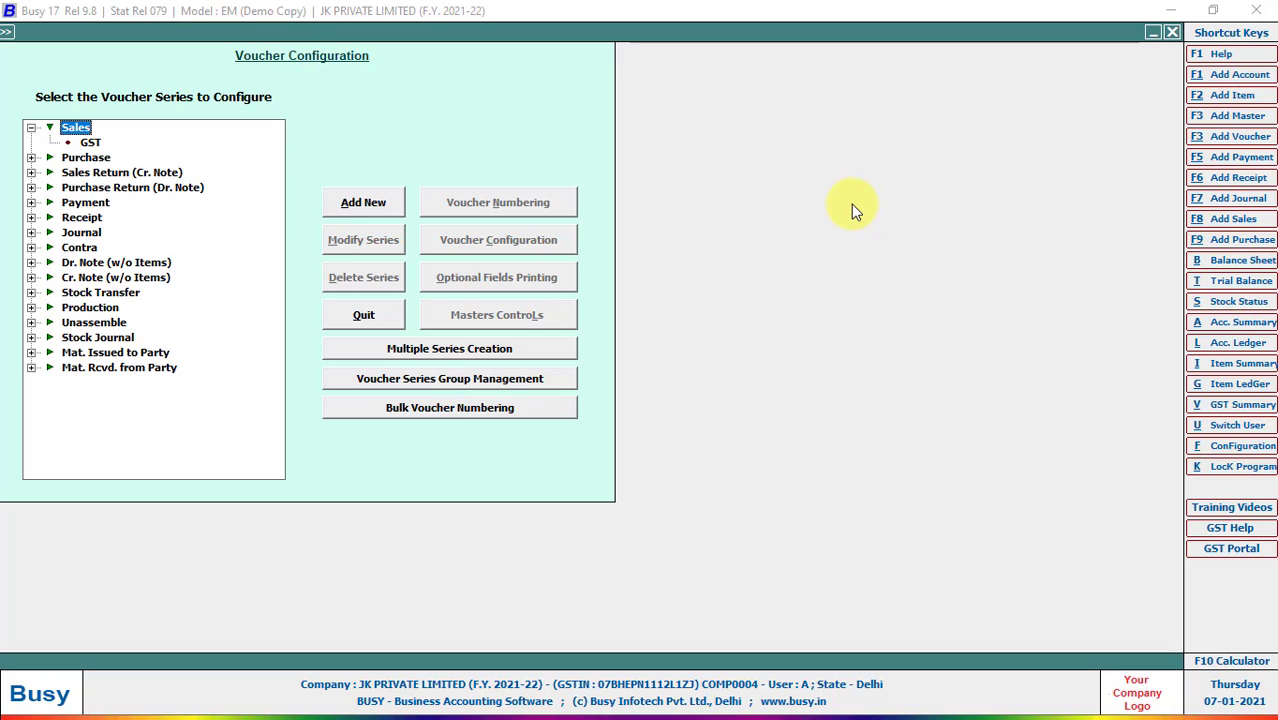
{"action": "key", "text": "Down"}
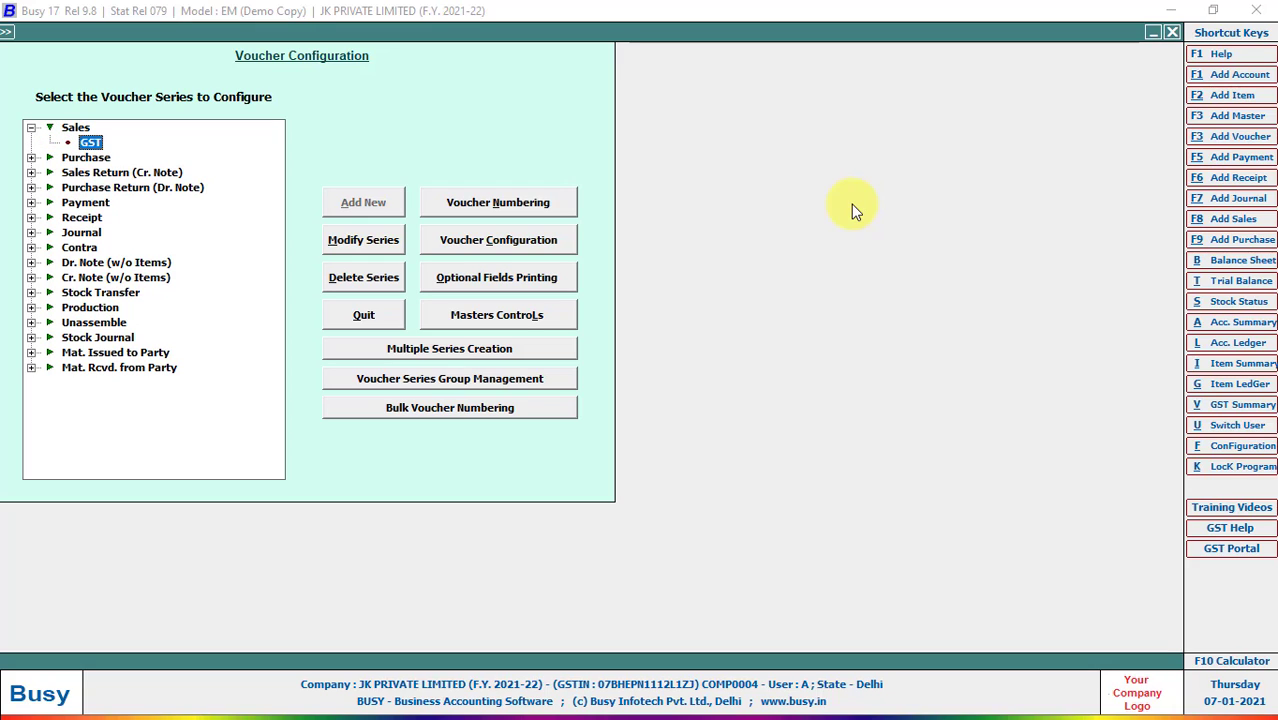
{"action": "left_click", "coordinate": [491, 248]}
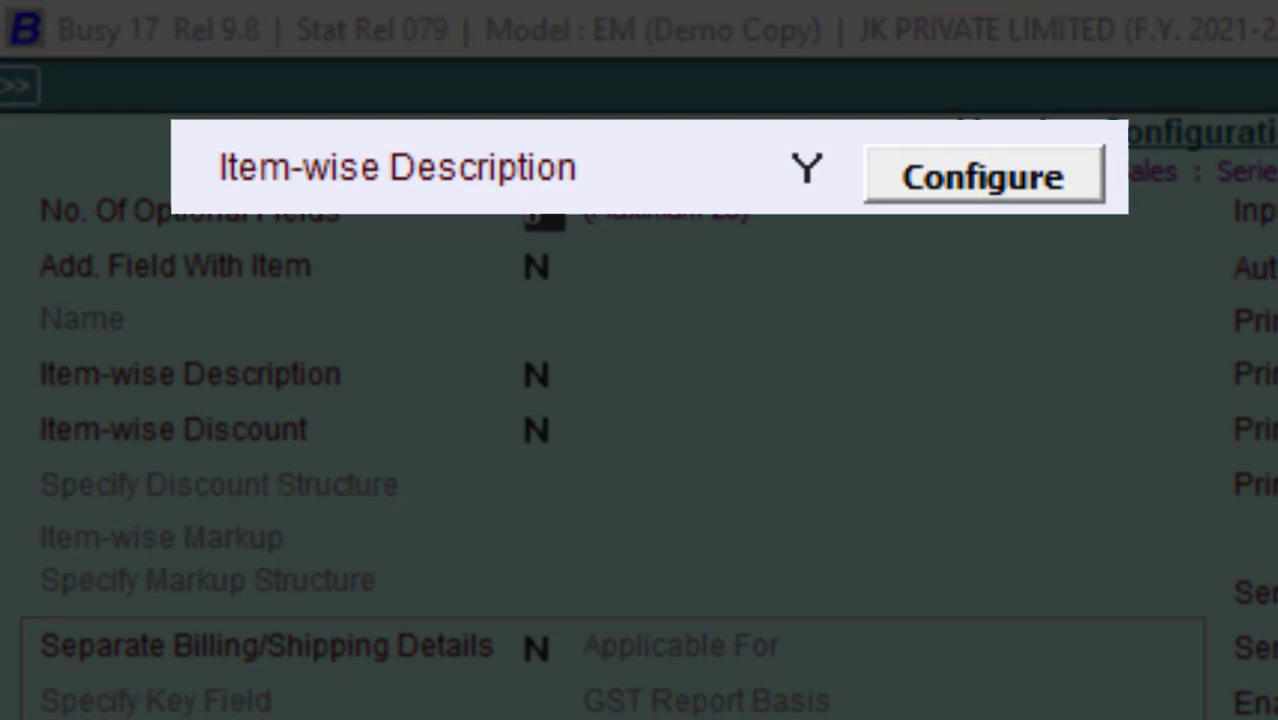
Enable Item-wise Description and set the number of description lines to 4
{"action": "key", "text": "Return"}
{"action": "key", "text": "Return"}
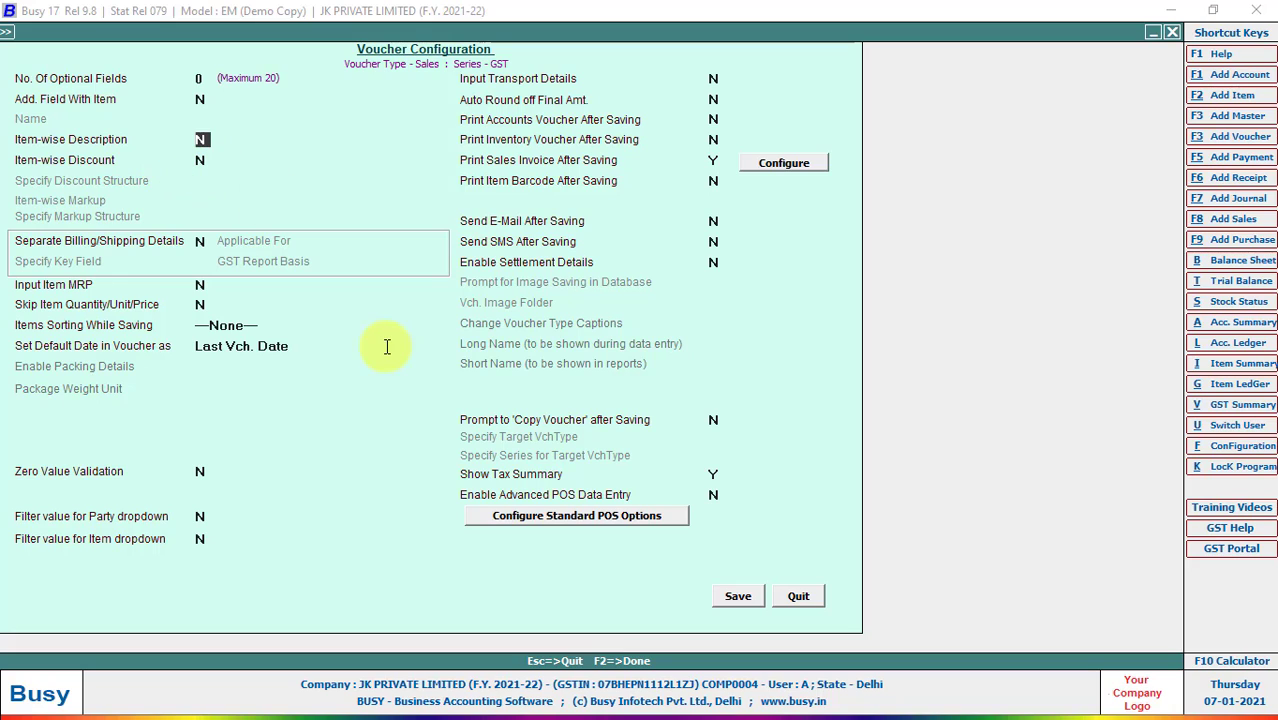
{"action": "key", "text": "y"}
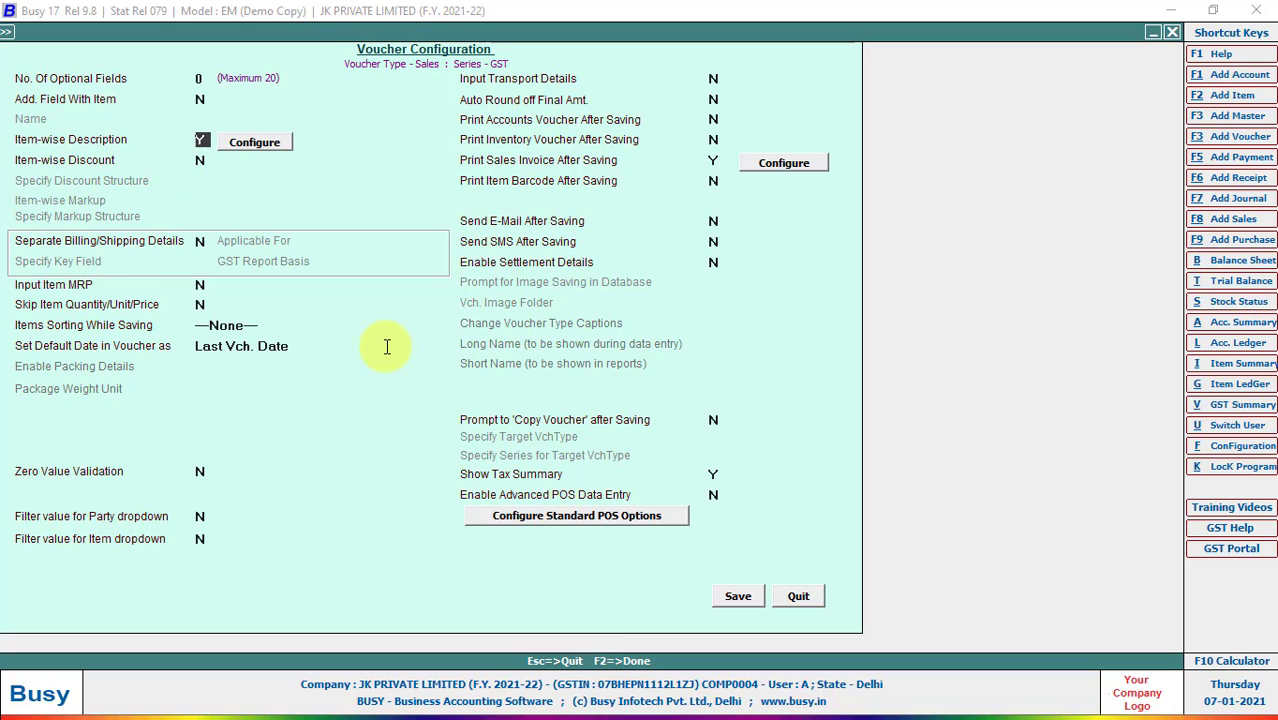
{"action": "key", "text": "Return"}
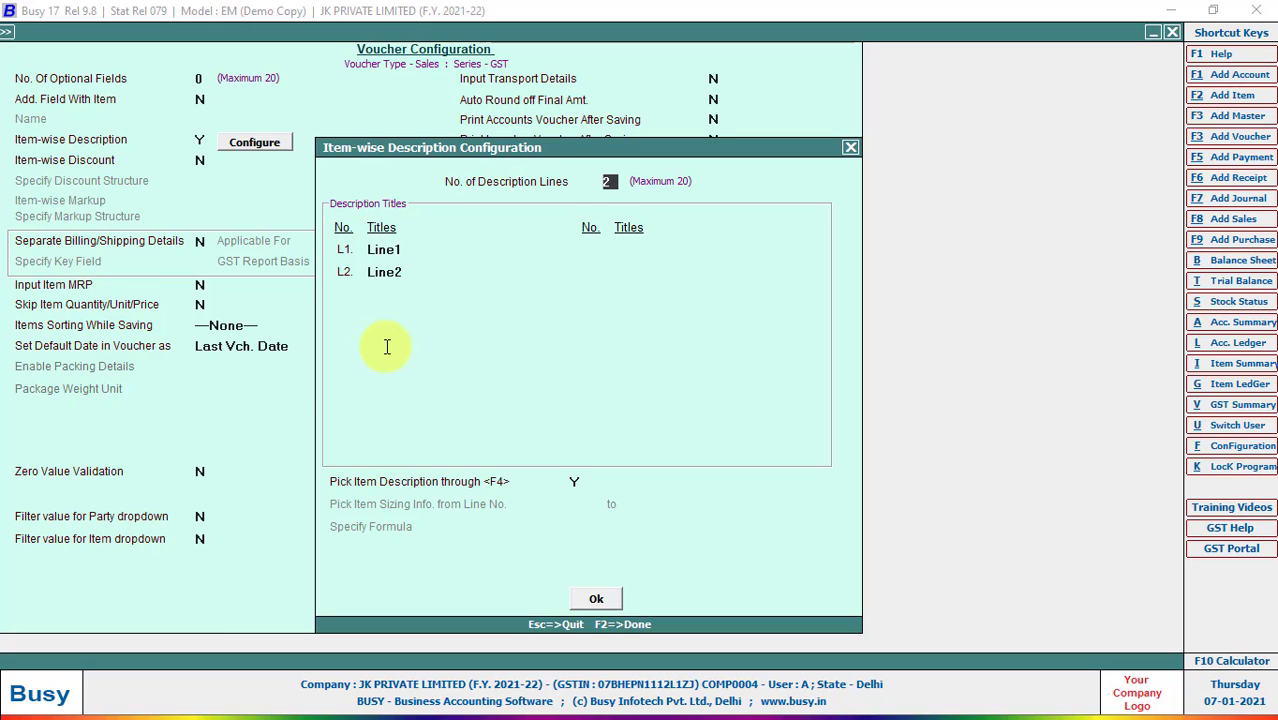
{"action": "type", "text": "4"}
{"action": "key", "text": "Return"}
{"action": "key", "text": "Return"}
{"action": "key", "text": "Return"}
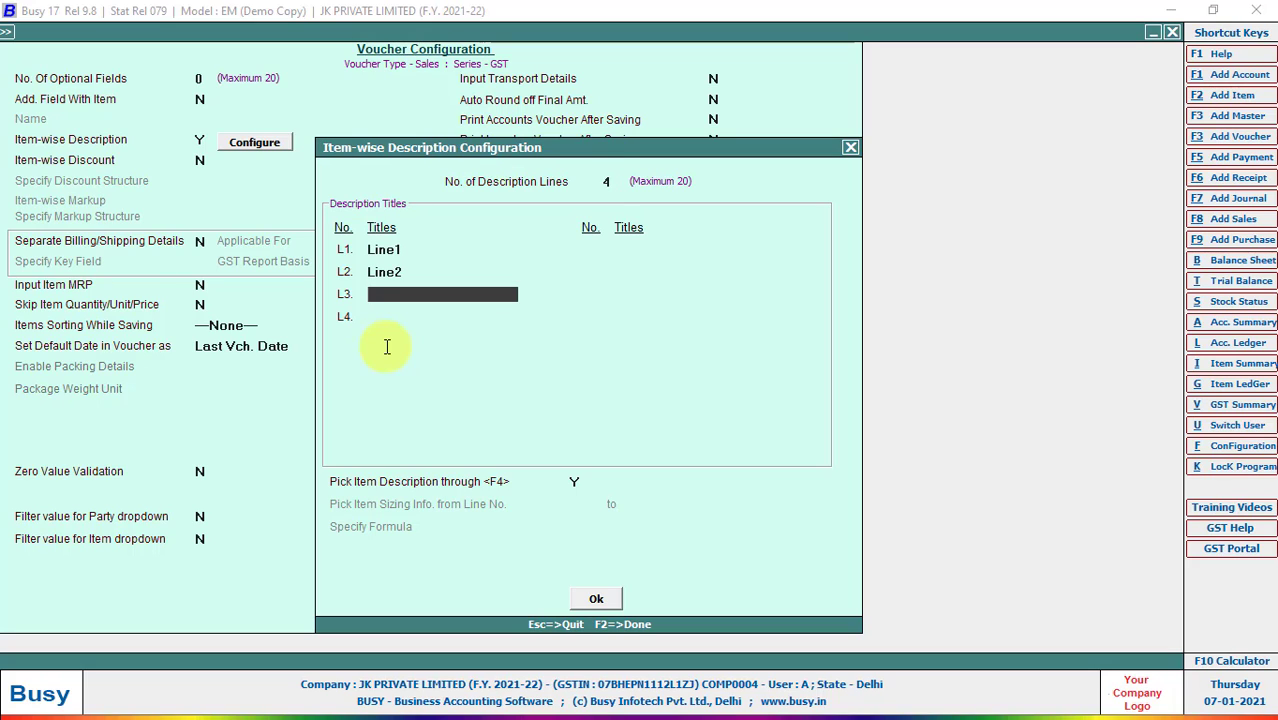
Title the third and fourth description lines Line3 and Line4, and accept the item-wise description settings
{"action": "type", "text": "LINE"}
{"action": "key", "text": "BackSpace"}
{"action": "key", "text": "BackSpace"}
{"action": "key", "text": "BackSpace"}
{"action": "key", "text": "BackSpace"}
{"action": "type", "text": "Line3"}
{"action": "key", "text": "Return"}
{"action": "type", "text": "Line"}
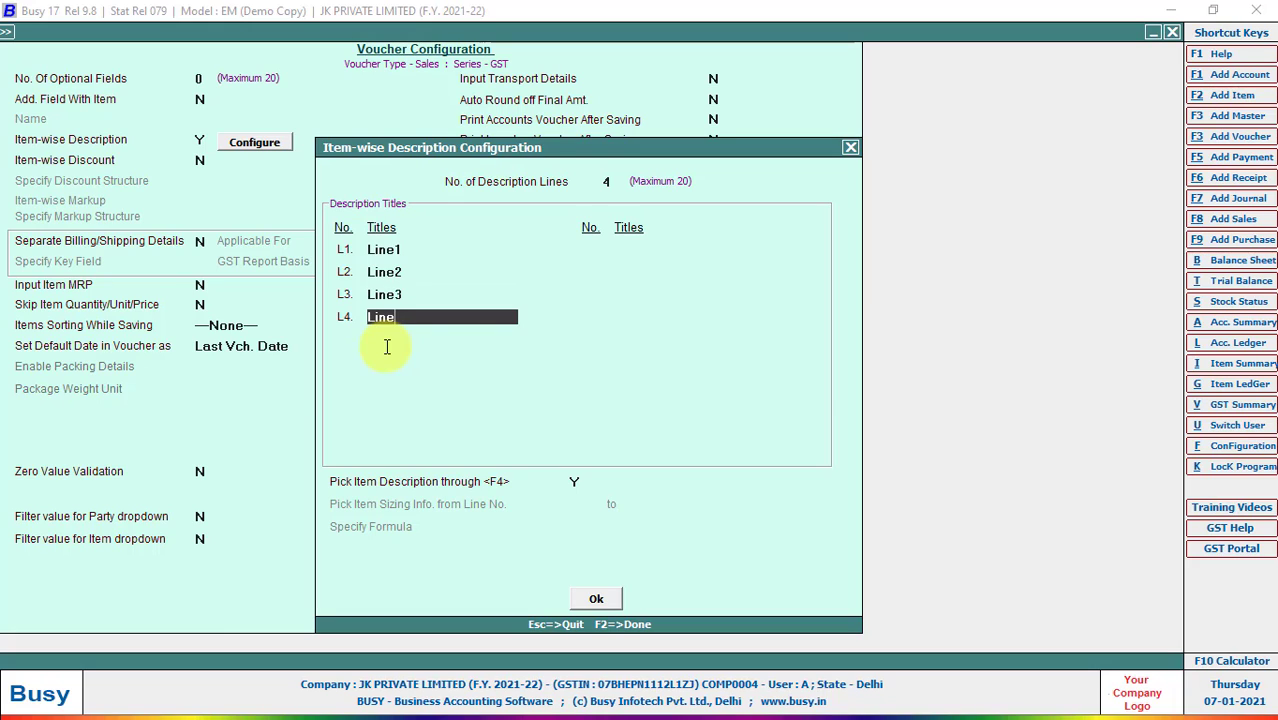
{"action": "type", "text": "4"}
{"action": "key", "text": "Return"}
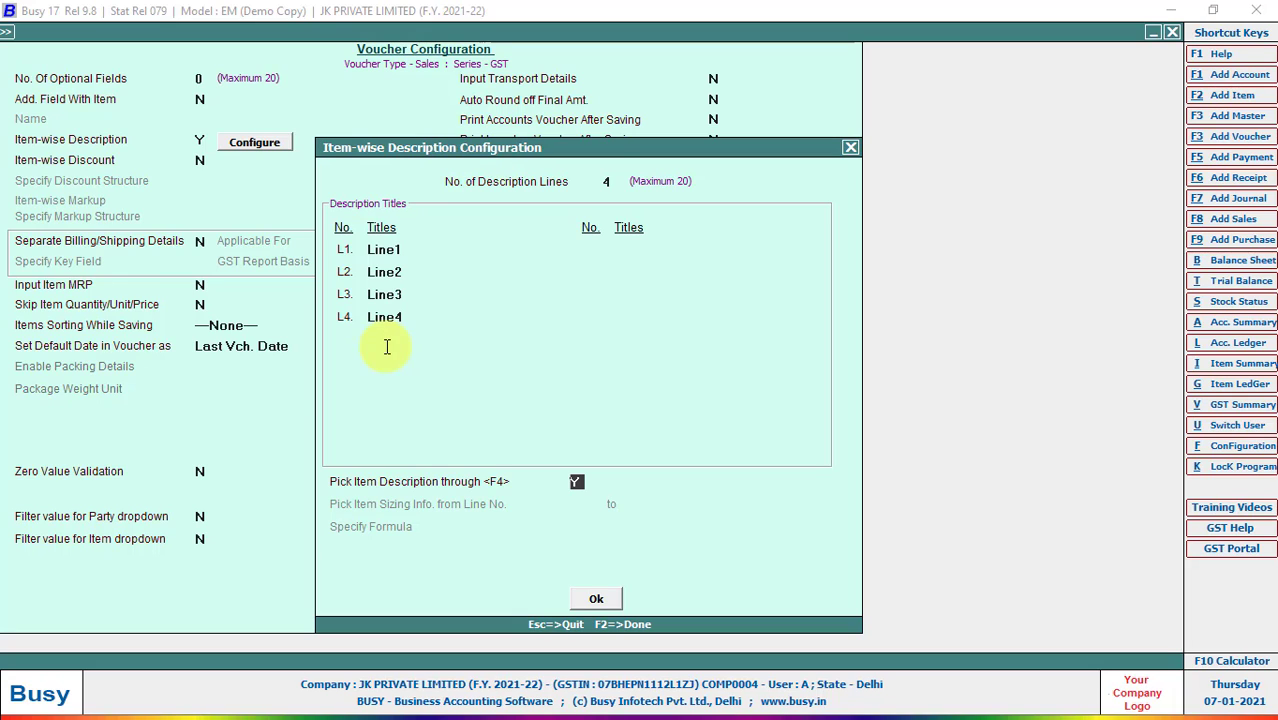
{"action": "key", "text": "Return"}
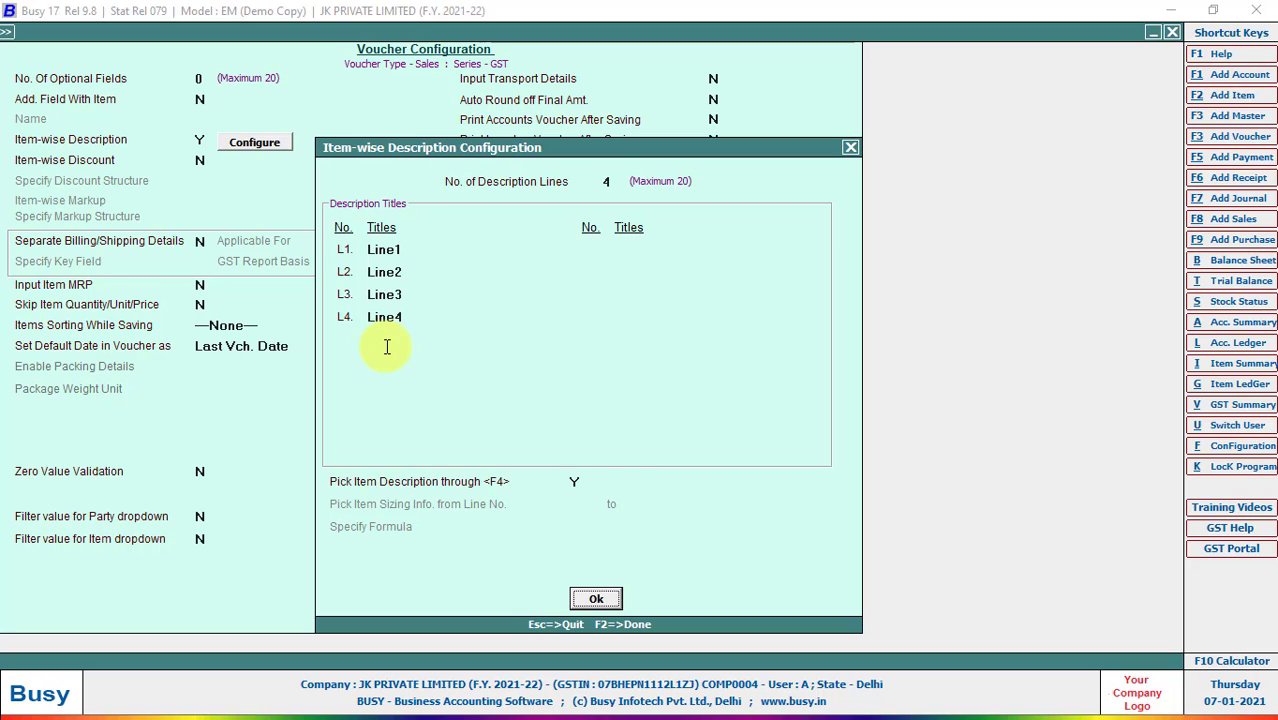
{"action": "key", "text": "Return"}
Save the voucher configuration and return to the open sales voucher
{"action": "key", "text": "Escape"}
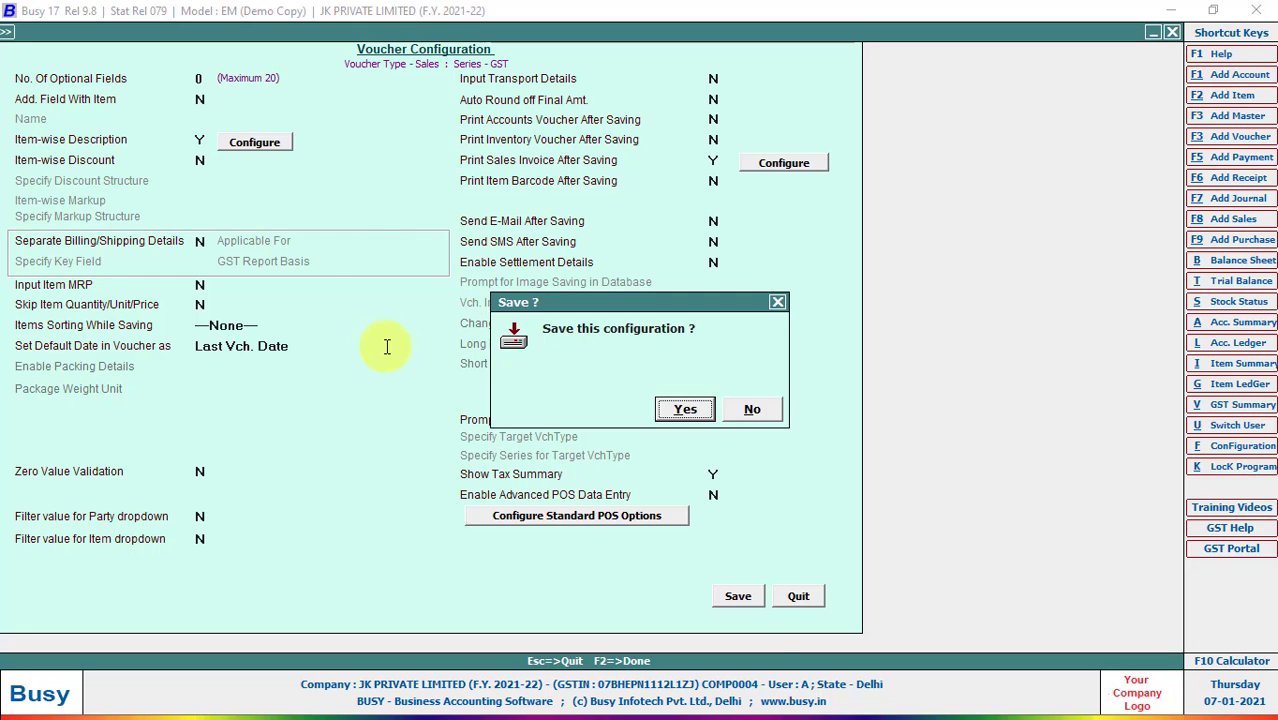
{"action": "key", "text": "Return"}
{"action": "key", "text": "Escape"}
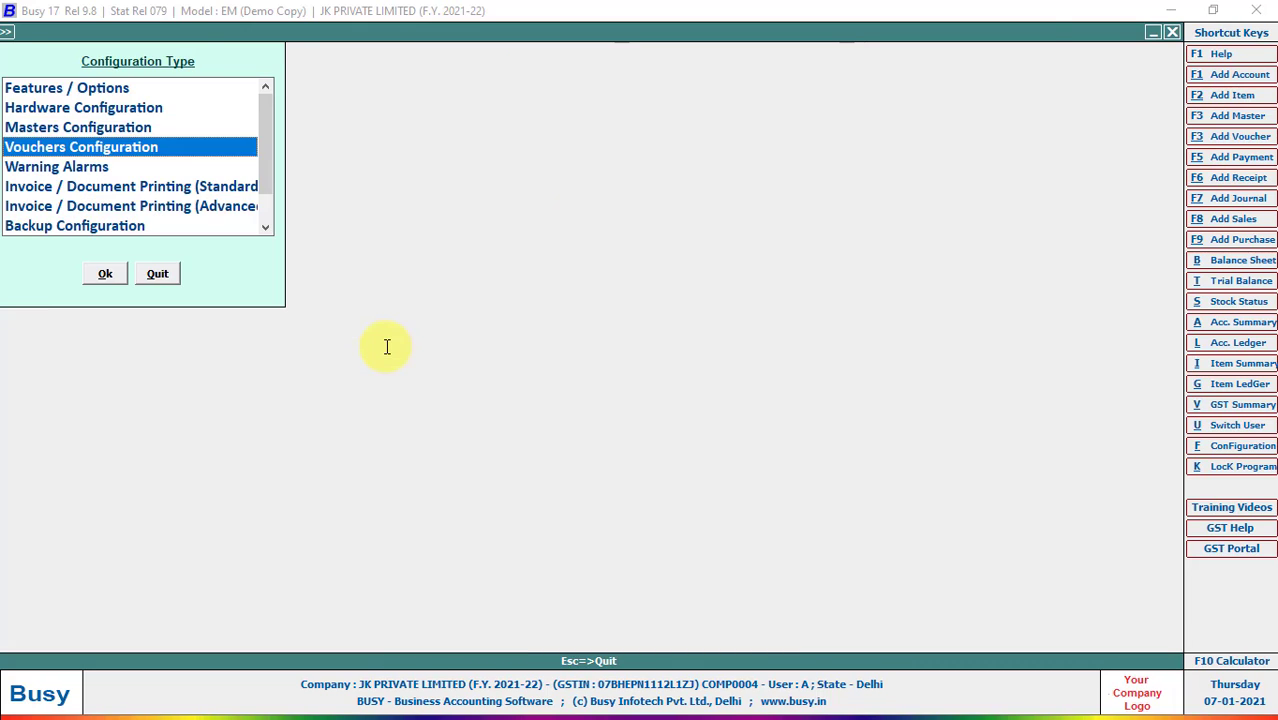
{"action": "key", "text": "Escape"}
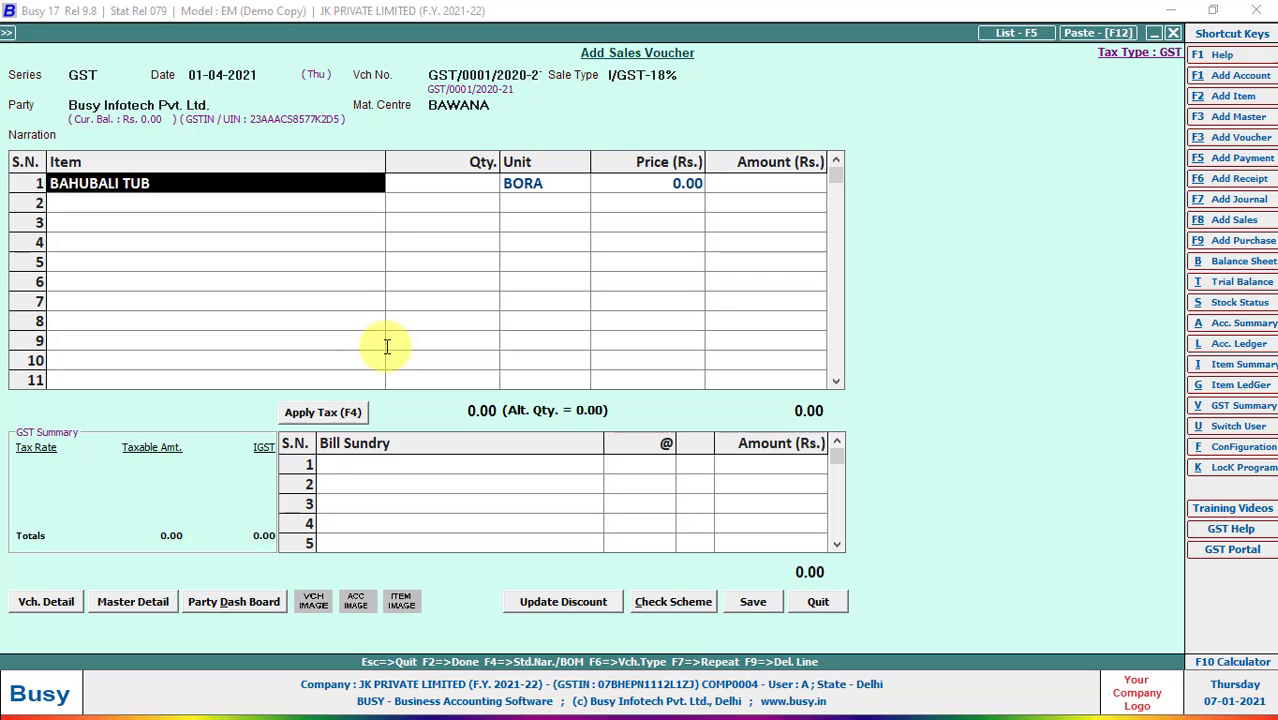
Quit the open sales voucher without saving and start a new sales voucher
{"action": "key", "text": "Escape"}
{"action": "key", "text": "Return"}
{"action": "key", "text": "Escape"}
{"action": "key", "text": "y"}
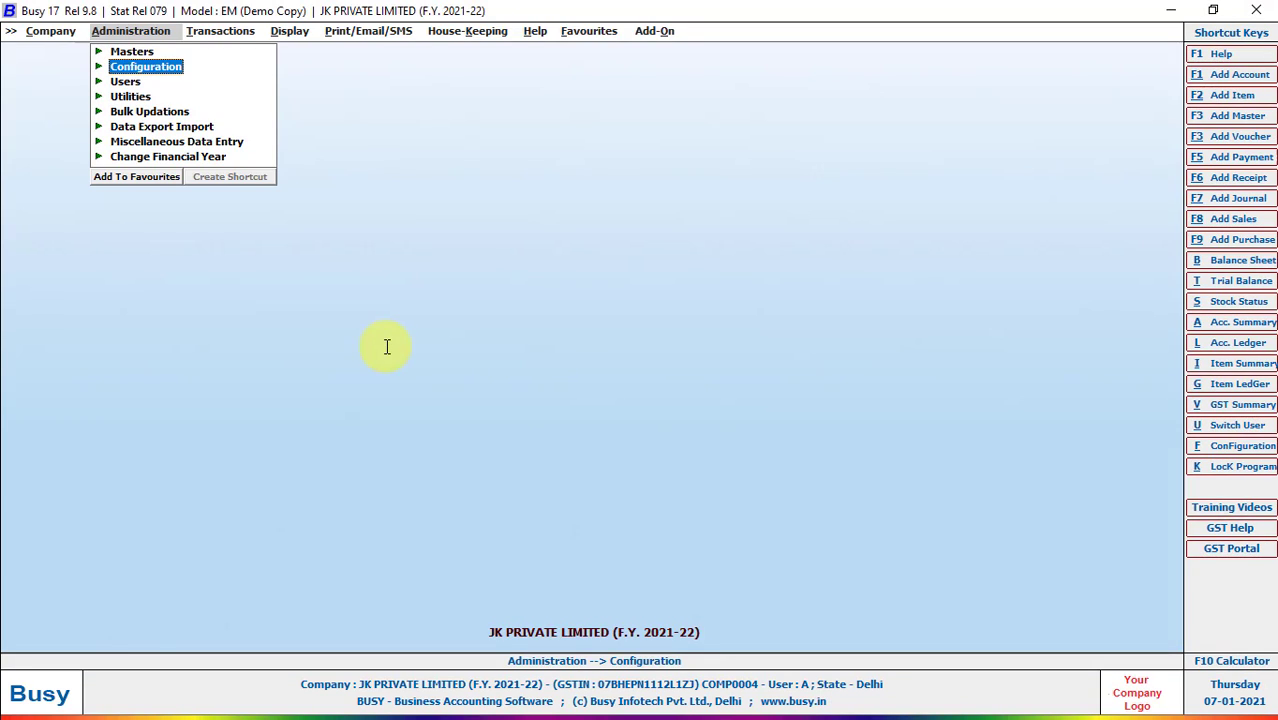
{"action": "key", "text": "F8"}
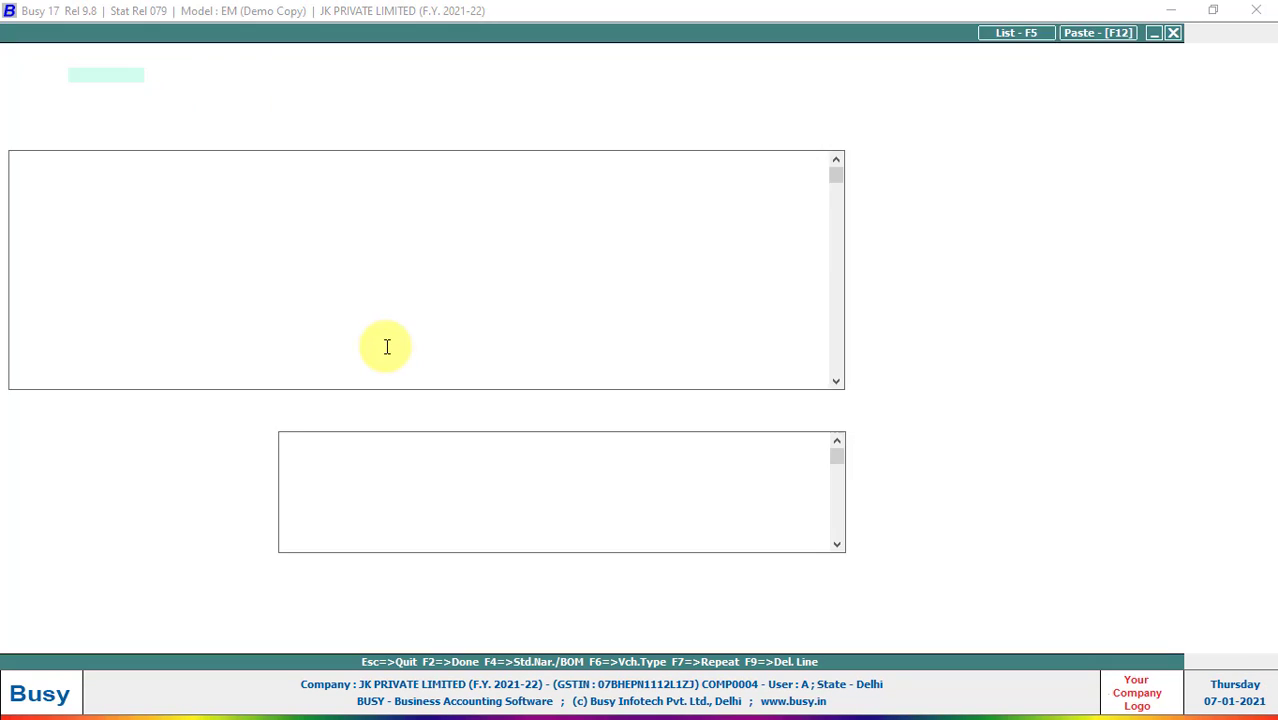
Fill the sales voucher header with sale type I/GST-18%, party Busy Infotech Pvt. Ltd. and material centre BAWANA
{"action": "key", "text": "Return"}
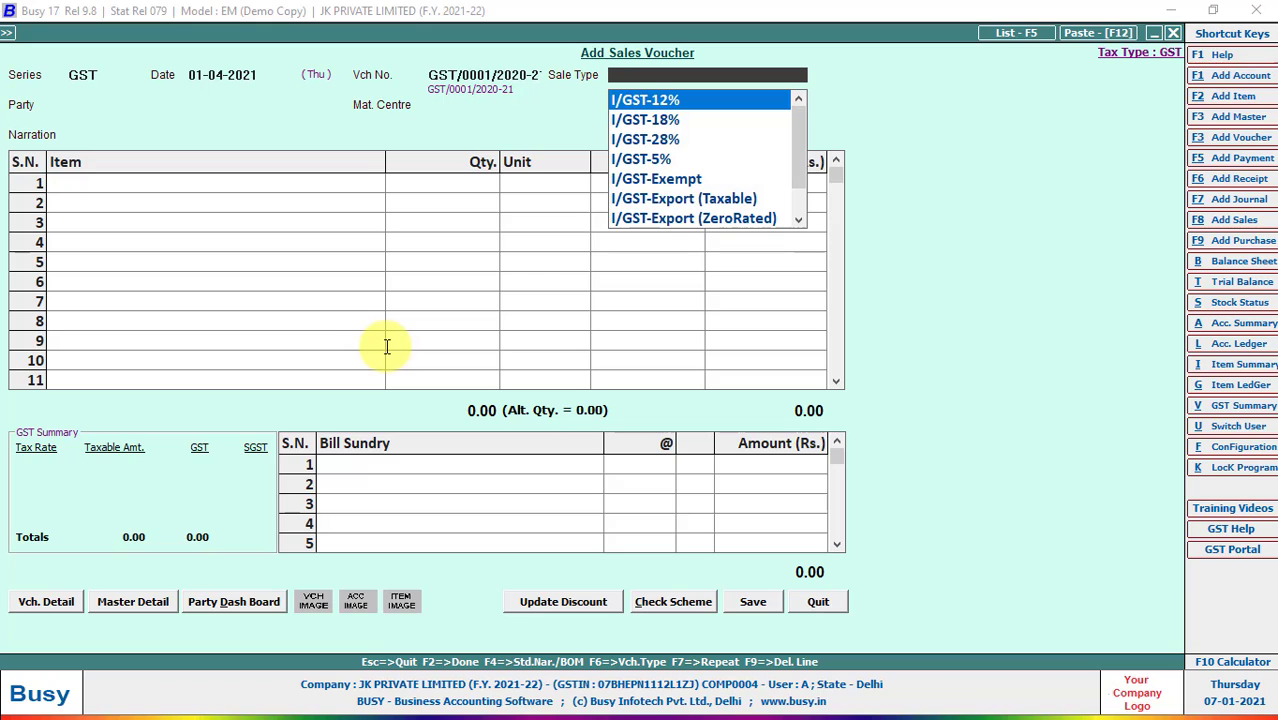
{"action": "type", "text": "18"}
{"action": "key", "text": "Return"}
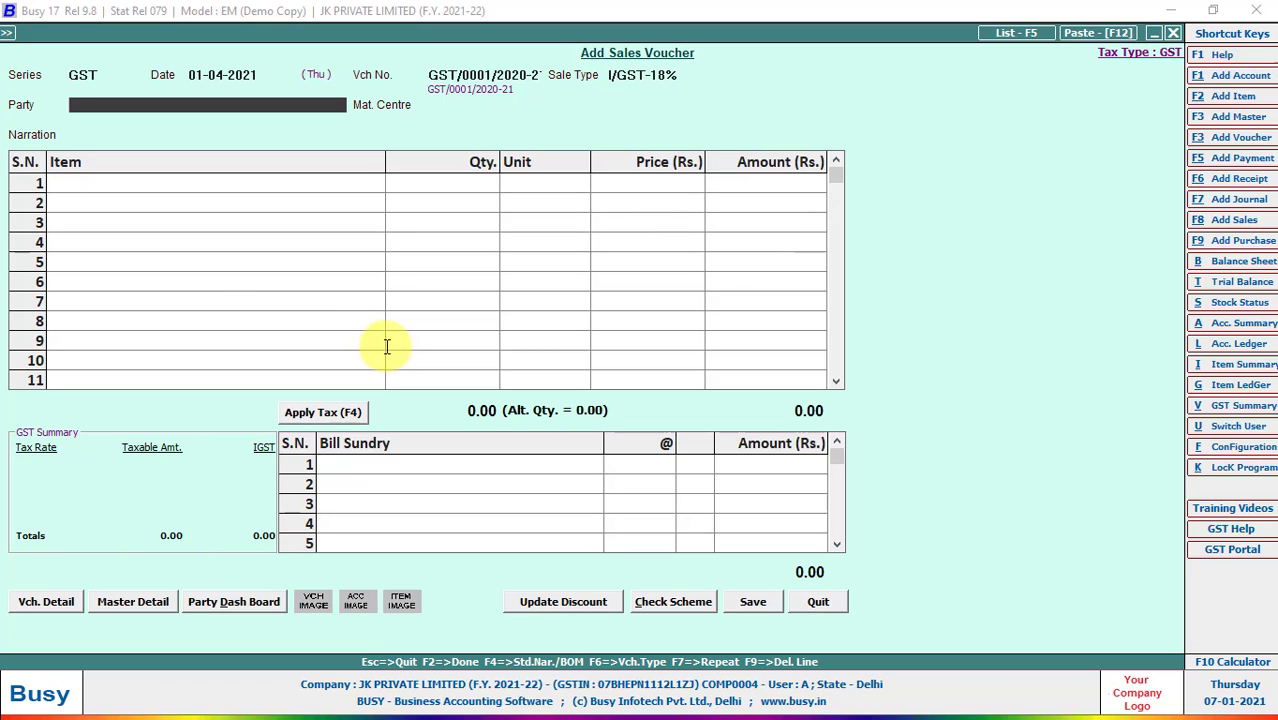
{"action": "type", "text": "bus"}
{"action": "key", "text": "Return"}
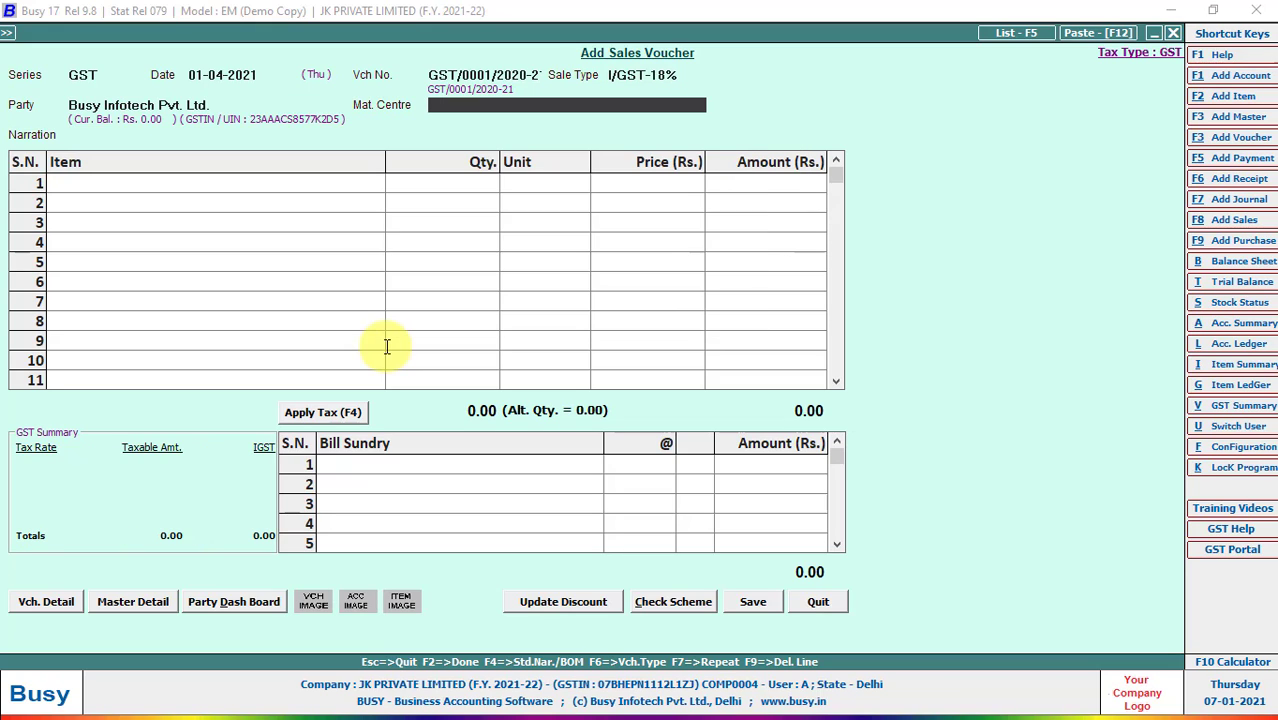
{"action": "key", "text": "Return"}
Add the item BAHUBALI TUB on the first row and enter Fresh as its Line1 description
{"action": "type", "text": "b"}
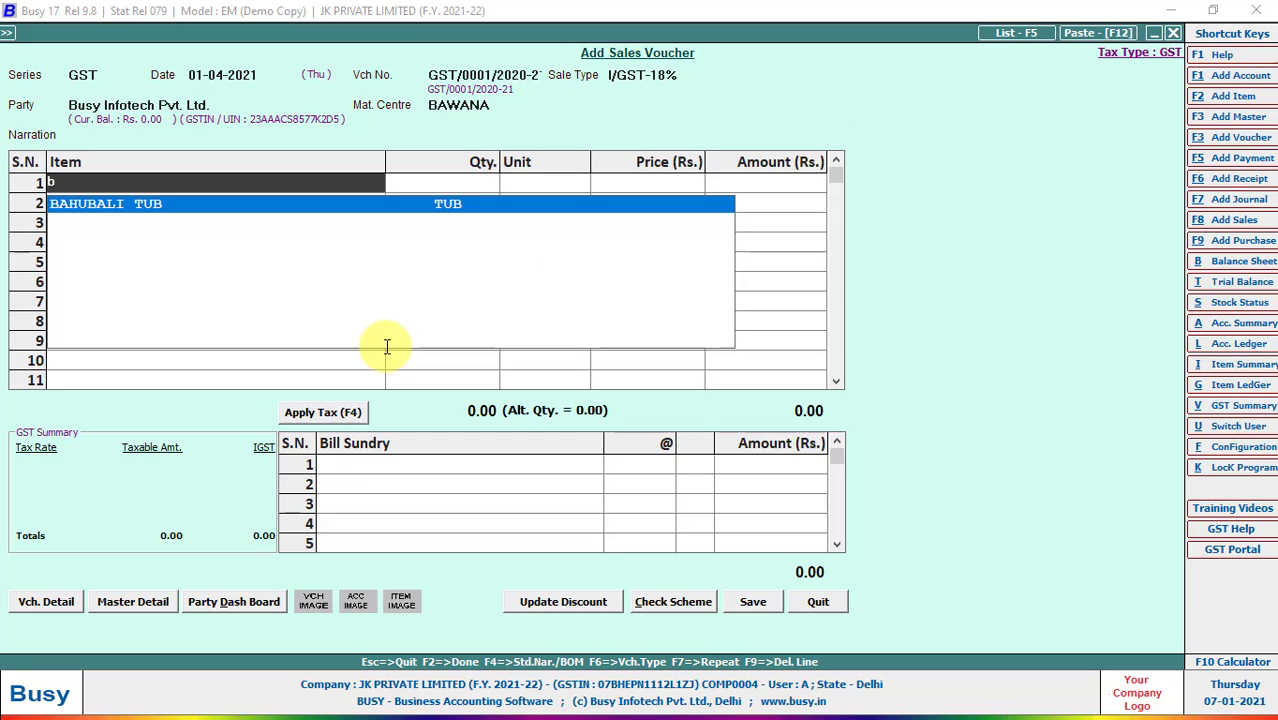
{"action": "key", "text": "Return"}
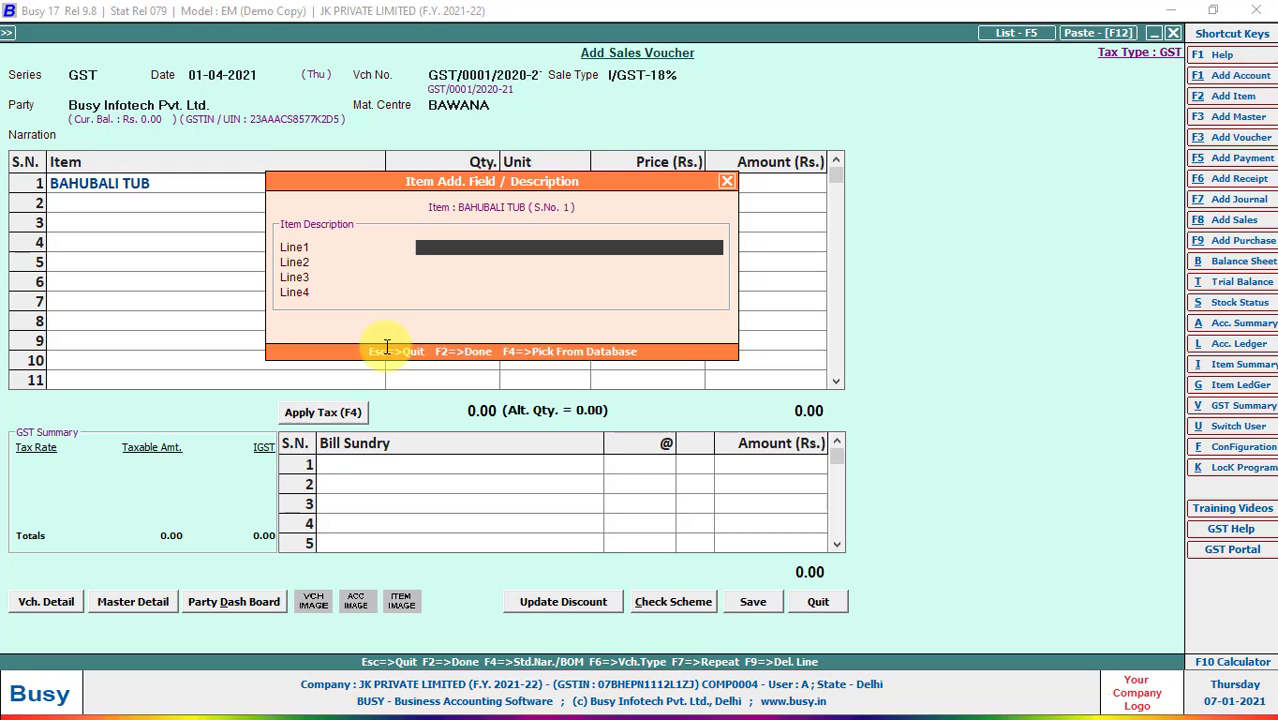
{"action": "type", "text": "fresh"}
{"action": "key", "text": "BackSpace"}
{"action": "key", "text": "BackSpace"}
{"action": "key", "text": "BackSpace"}
{"action": "key", "text": "BackSpace"}
{"action": "key", "text": "BackSpace"}
{"action": "type", "text": "Fresh"}
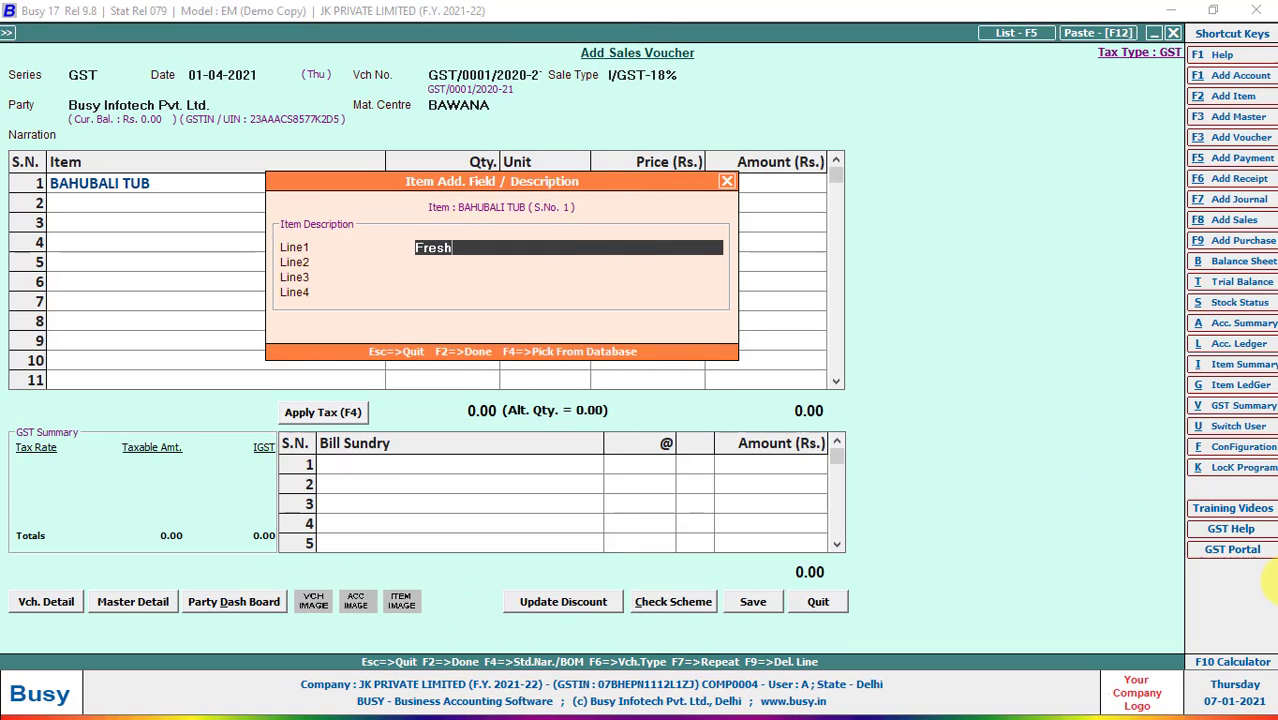
{"action": "key", "text": "Return"}
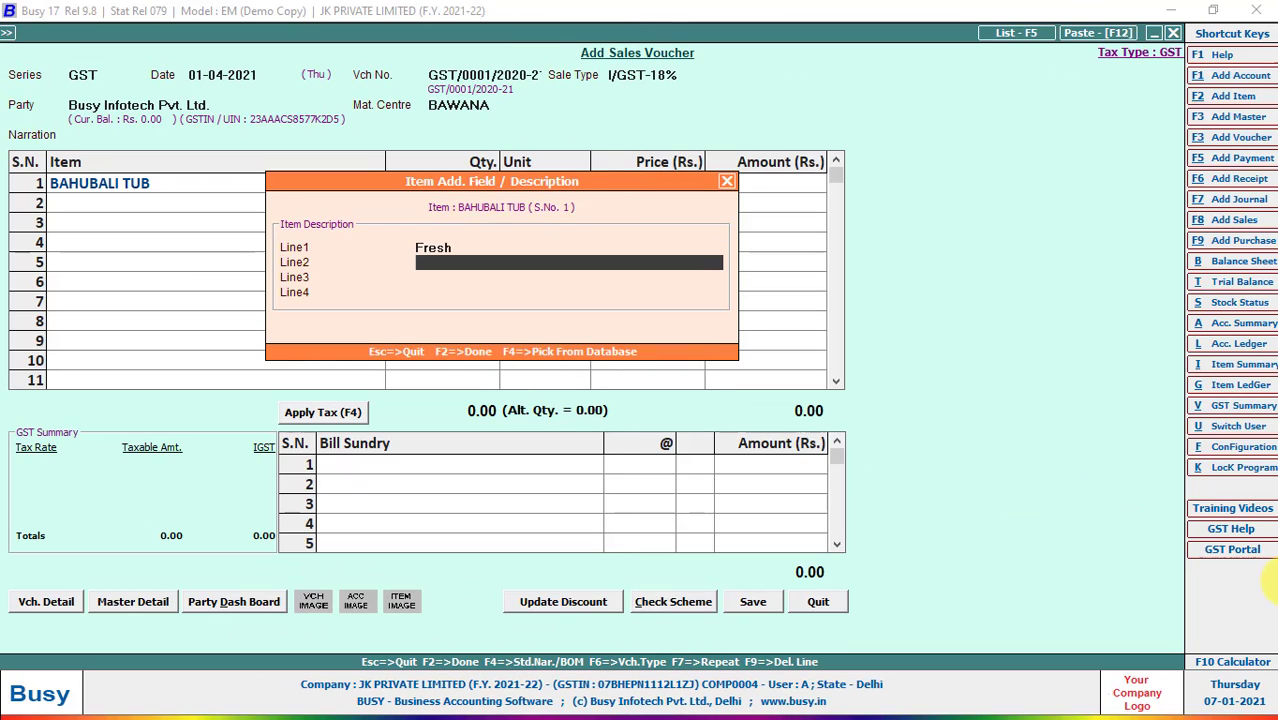
Enter a person's name in capitals as Line2 and 35 as Line3, and finish the item description with Line4 blank
{"action": "type", "text": "neeraj"}
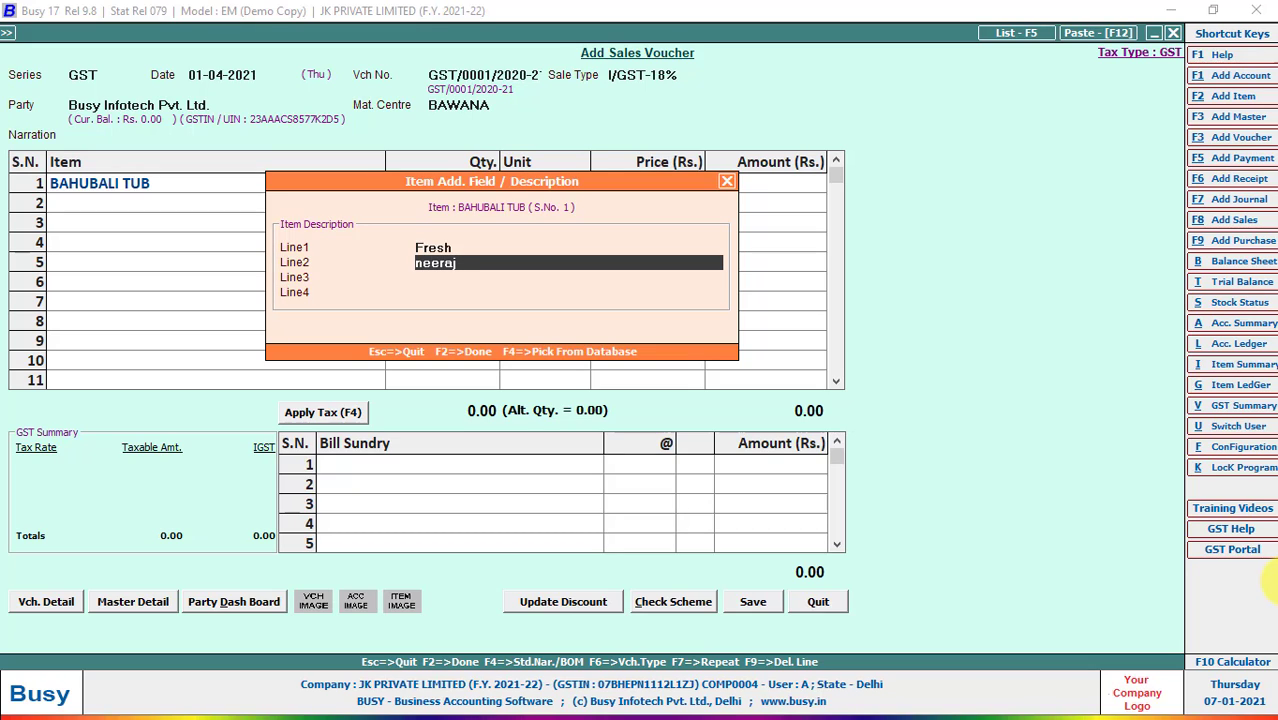
{"action": "key", "text": "BackSpace"}
{"action": "key", "text": "BackSpace"}
{"action": "key", "text": "BackSpace"}
{"action": "key", "text": "BackSpace"}
{"action": "key", "text": "BackSpace"}
{"action": "key", "text": "BackSpace"}
{"action": "type", "text": "NEERAJ"}
{"action": "key", "text": "Return"}
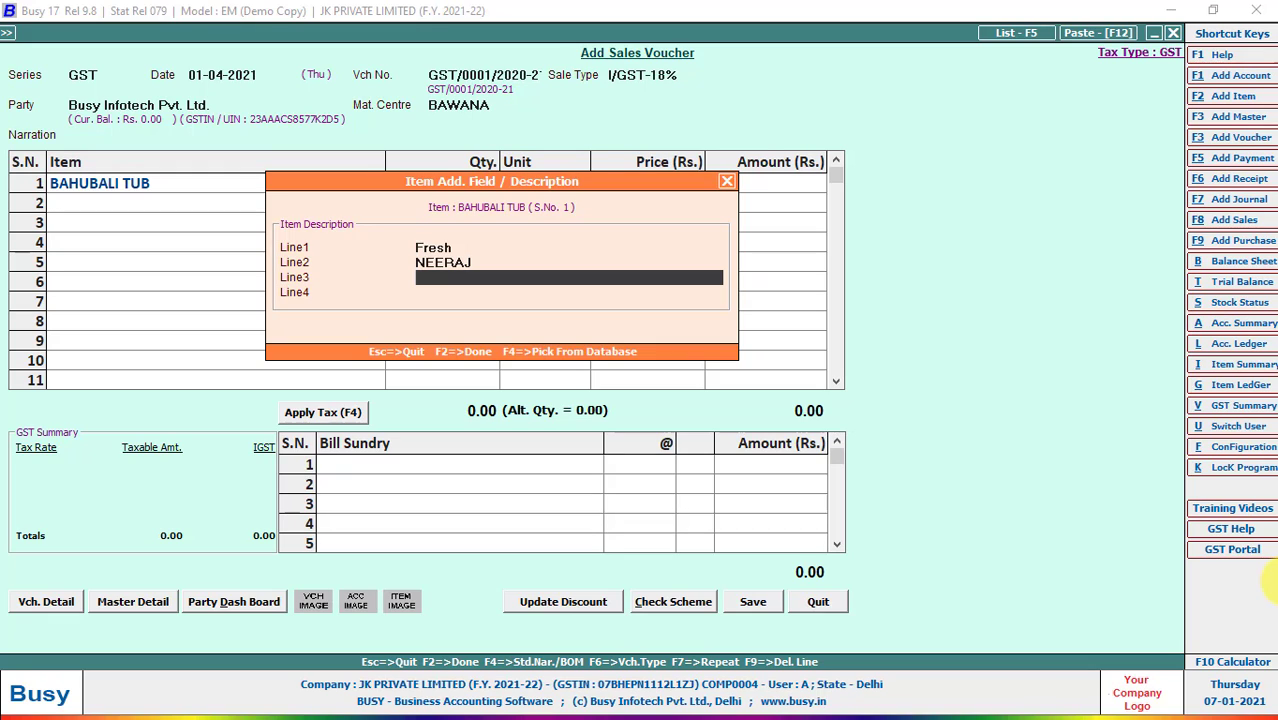
{"action": "type", "text": "35"}
{"action": "key", "text": "Return"}
{"action": "key", "text": "Return"}
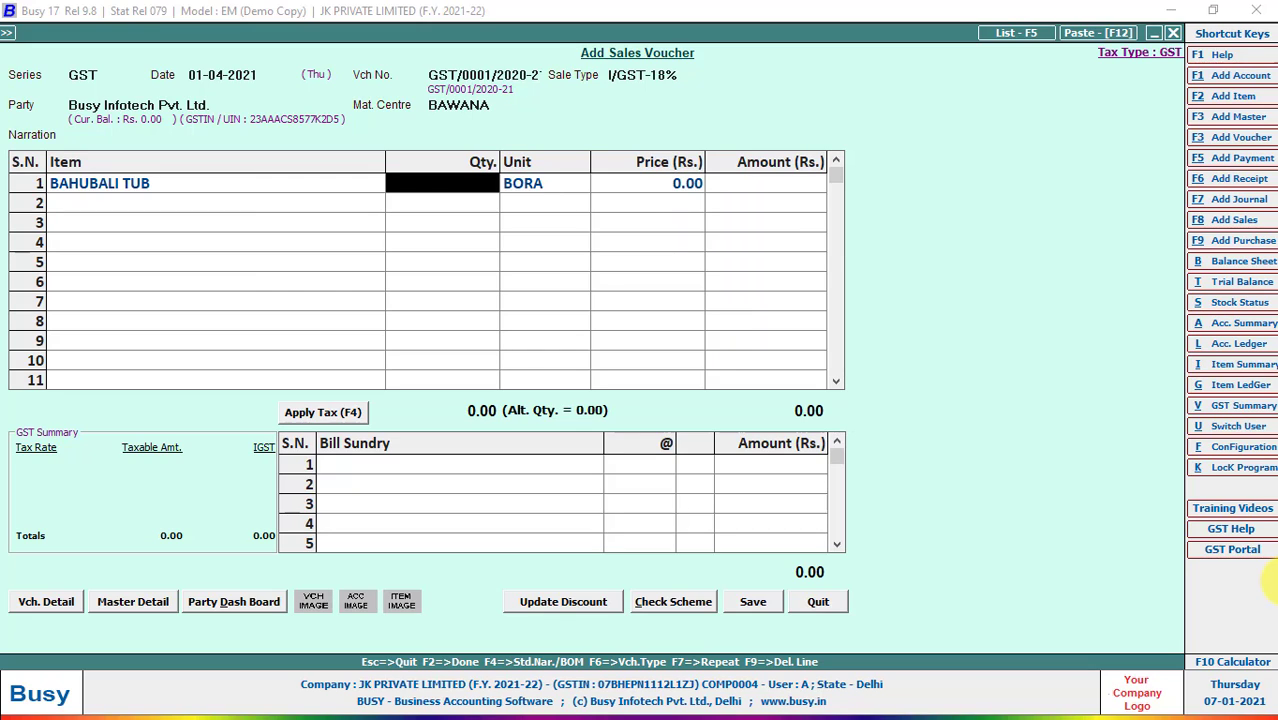
Set the BAHUBALI TUB quantity to 12 BORA and its alternate-unit price to 65 per Pcs
{"action": "type", "text": "14"}
{"action": "key", "text": "BackSpace"}
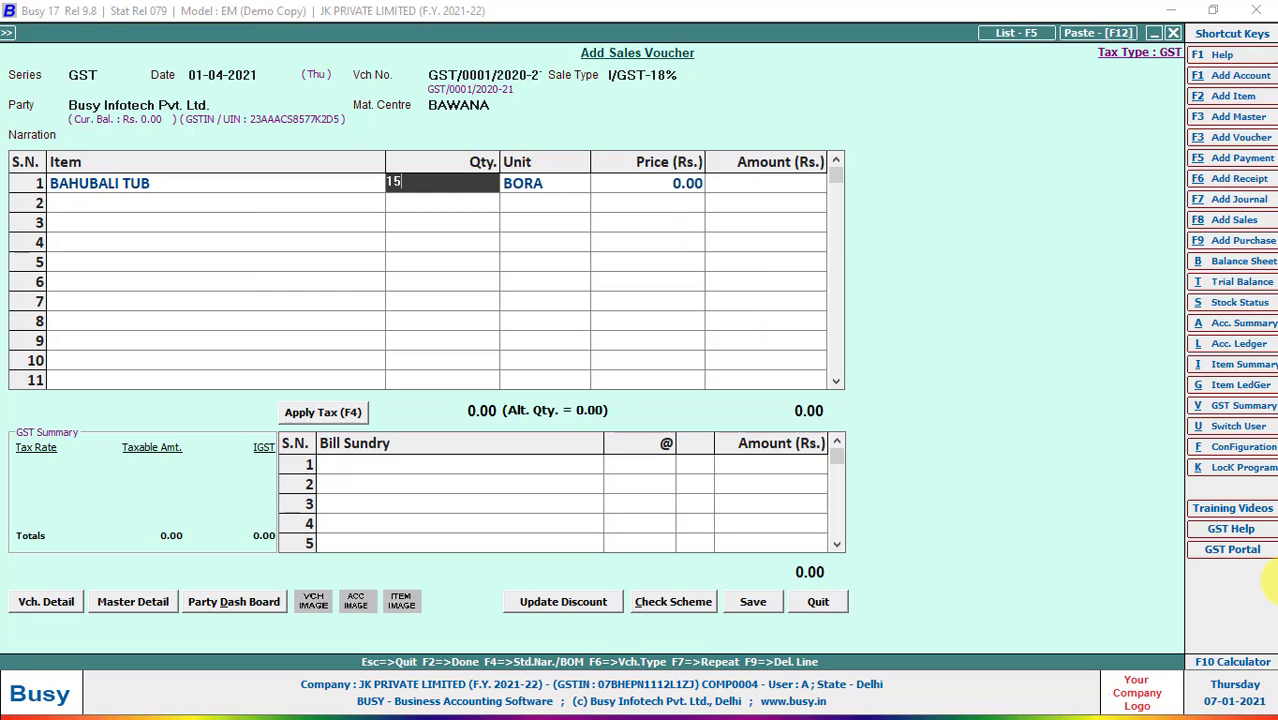
{"action": "type", "text": "2"}
{"action": "key", "text": "Return"}
{"action": "key", "text": "Return"}
{"action": "key", "text": "Return"}
{"action": "key", "text": "Return"}
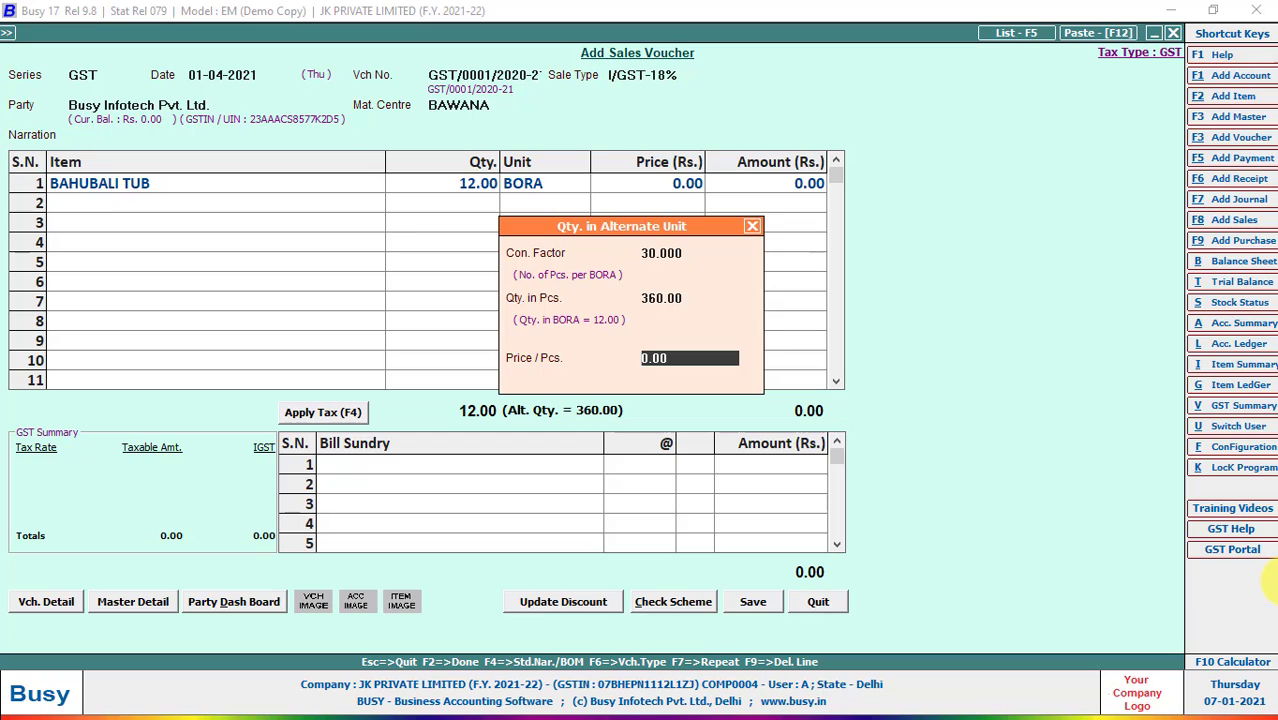
{"action": "type", "text": "65"}
{"action": "key", "text": "Return"}
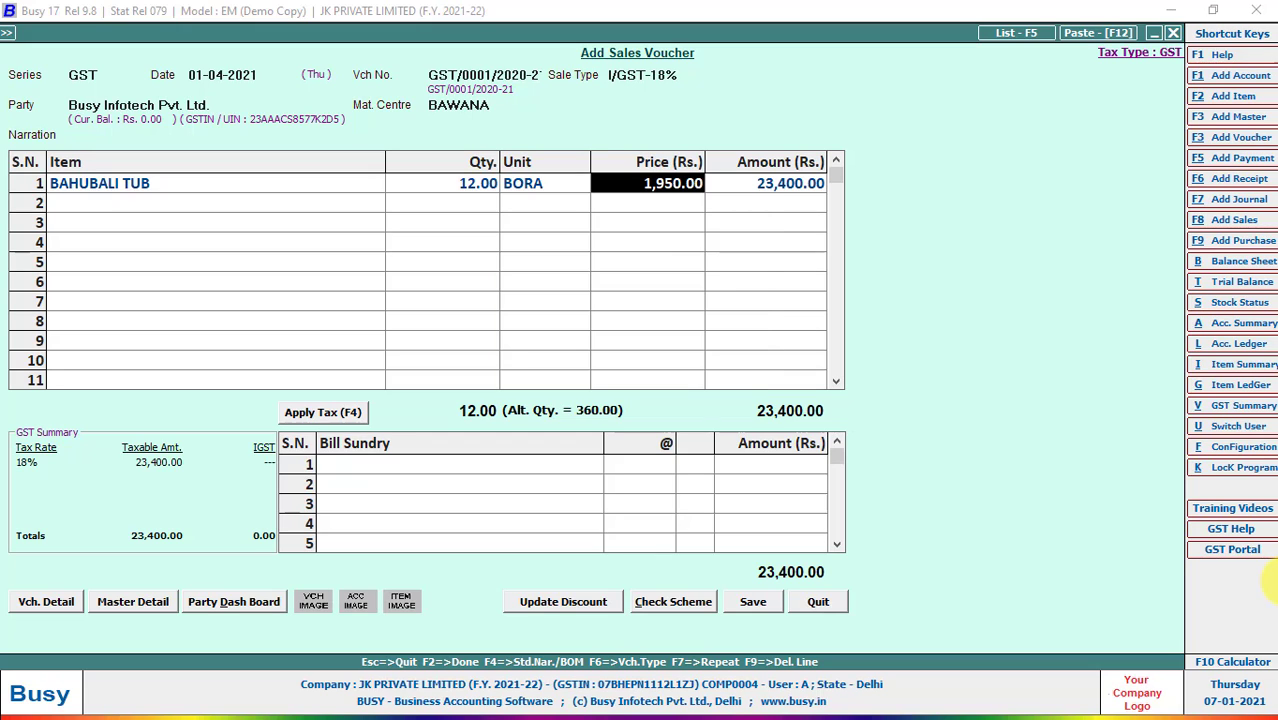
Apply tax to the sales voucher, and save it with its standard sales invoice sent for printing
{"action": "key", "text": "Return"}
{"action": "key", "text": "F4"}
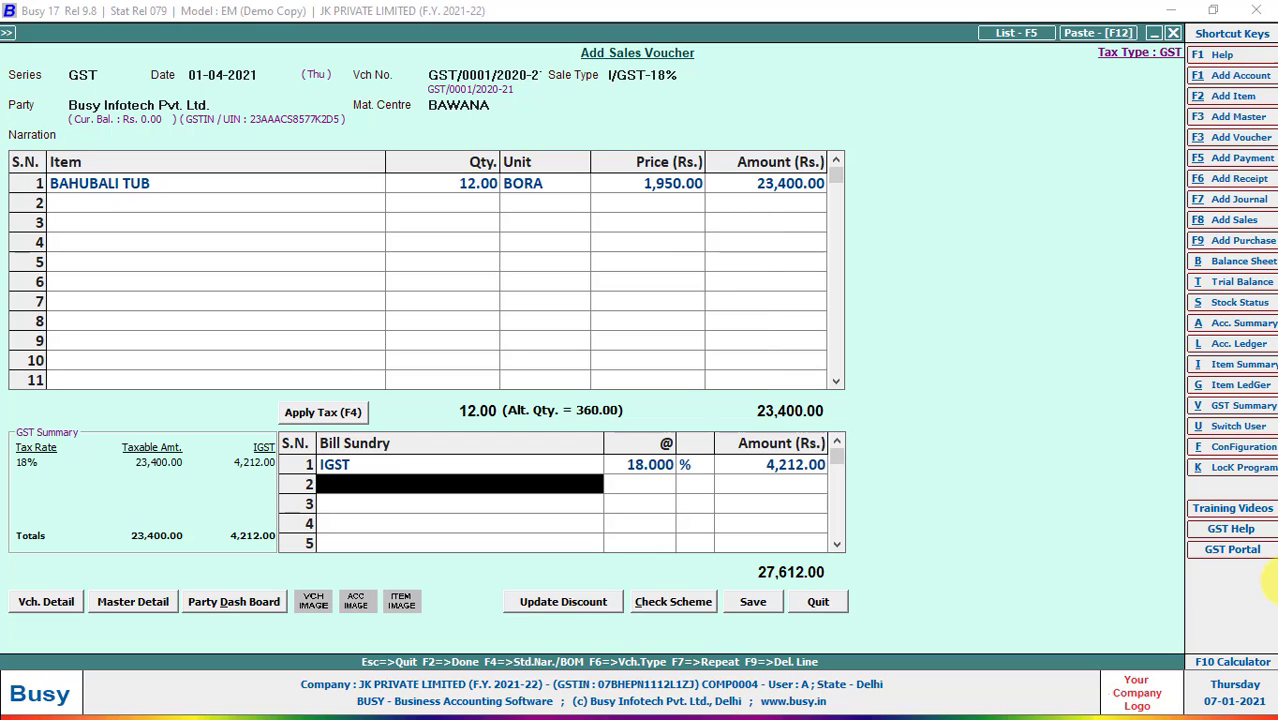
{"action": "key", "text": "Return"}
{"action": "key", "text": "Return"}
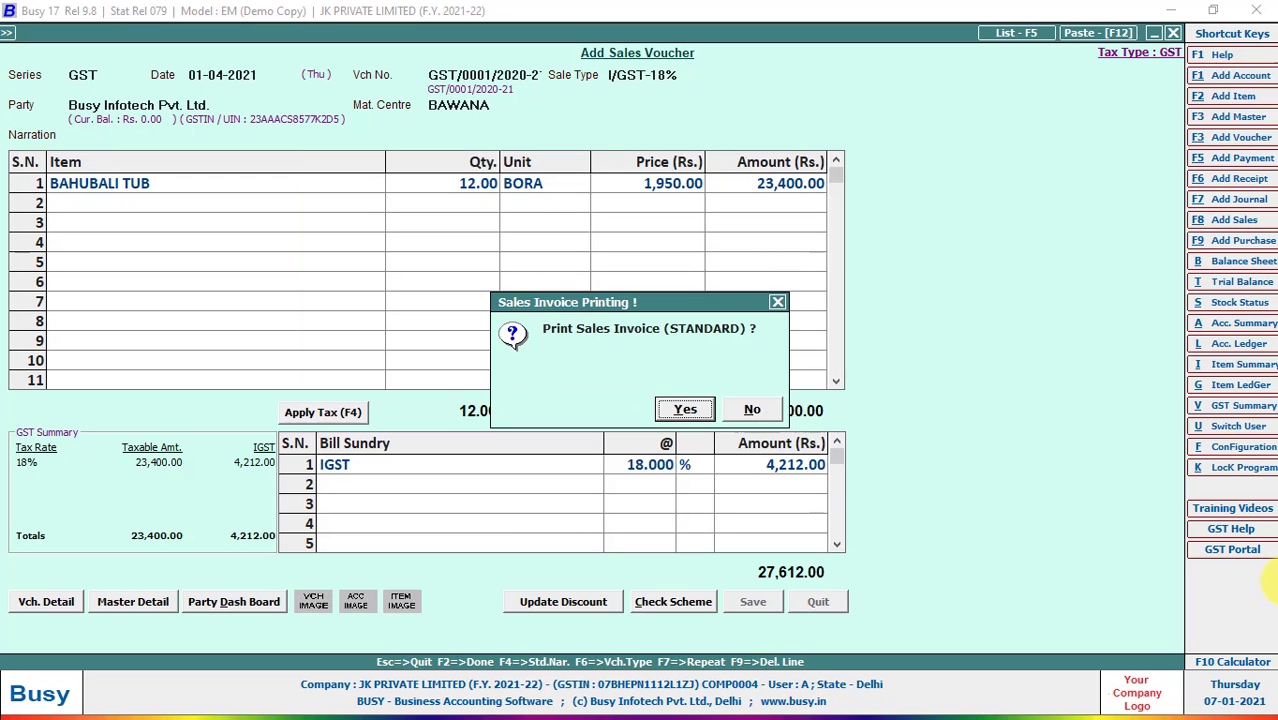
{"action": "key", "text": "Return"}
{"action": "key", "text": "alt+p"}
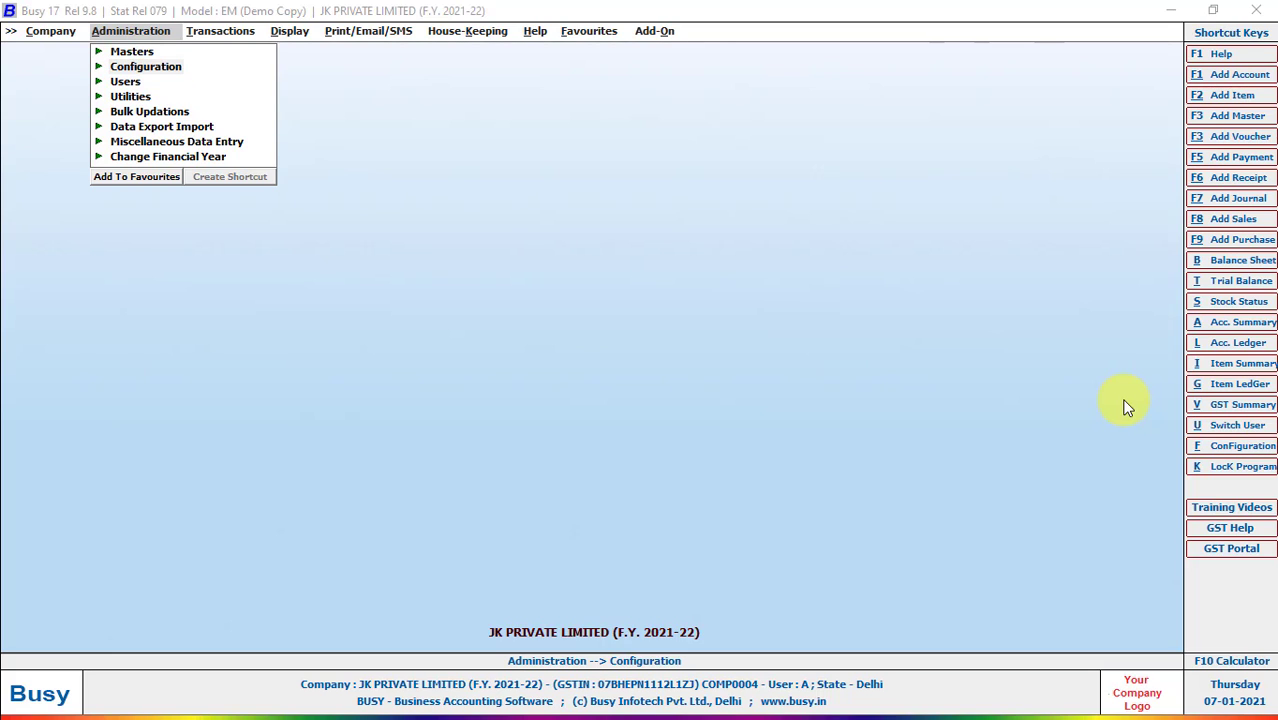
Switch to Photos to check the list of sales features, and return to Busy
{"action": "key", "text": "alt+Tab"}
{"action": "key", "text": "alt+Tab"}
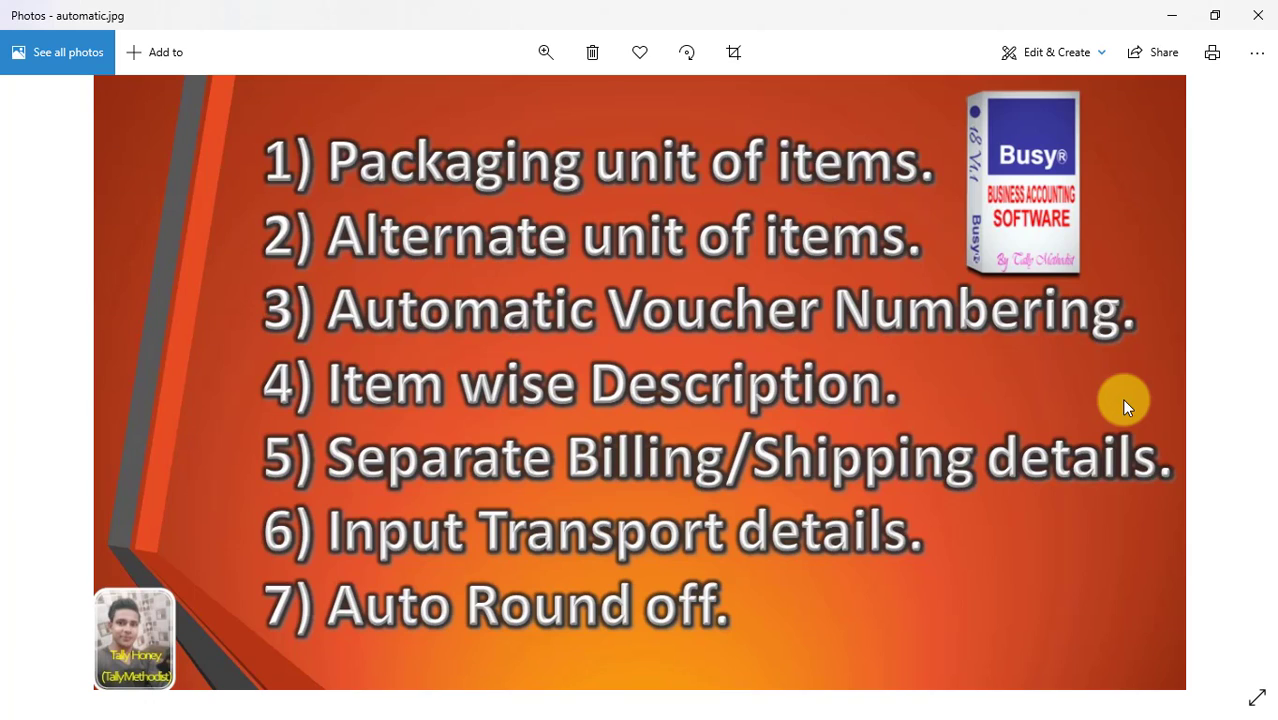
{"action": "key", "text": "alt+Tab"}
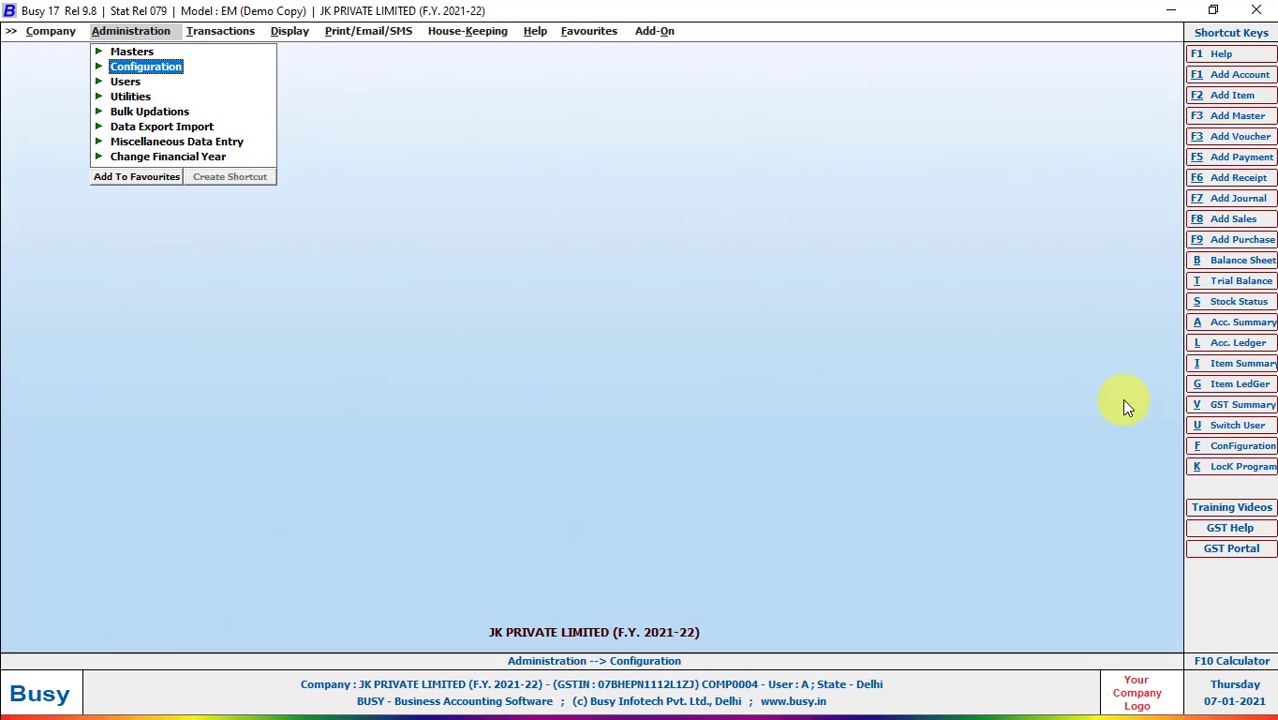
Open the saved GST series sales voucher dated 01-04-2021 for modification and go through its header fields to the material centre
{"action": "key", "text": "Right"}
{"action": "key", "text": "Return"}
{"action": "key", "text": "Return"}
{"action": "key", "text": "Return"}
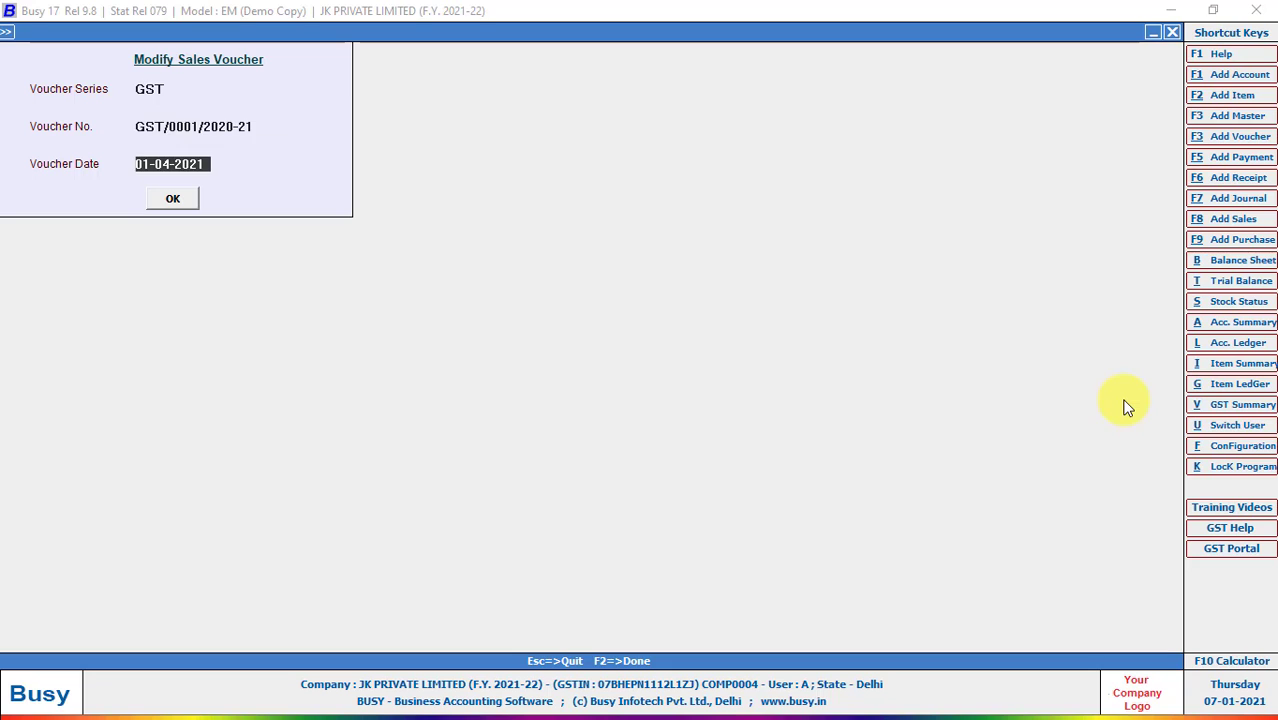
{"action": "key", "text": "Return"}
{"action": "key", "text": "Return"}
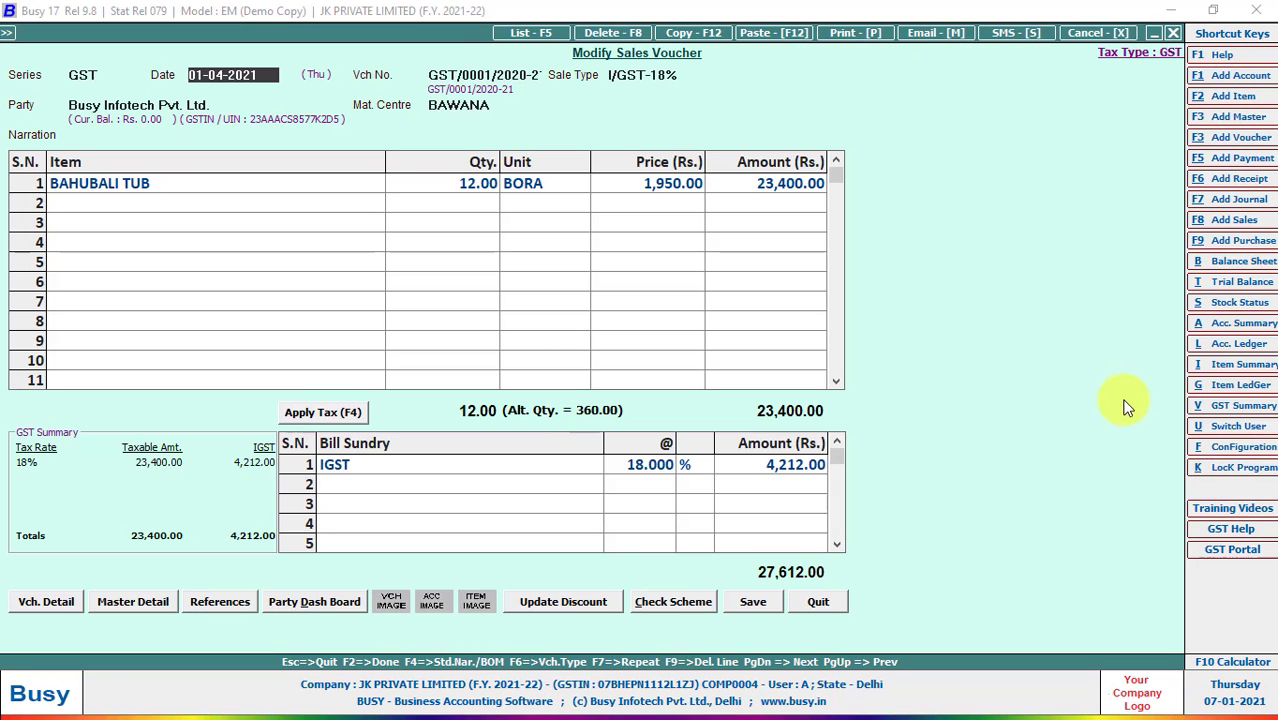
{"action": "key", "text": "Return"}
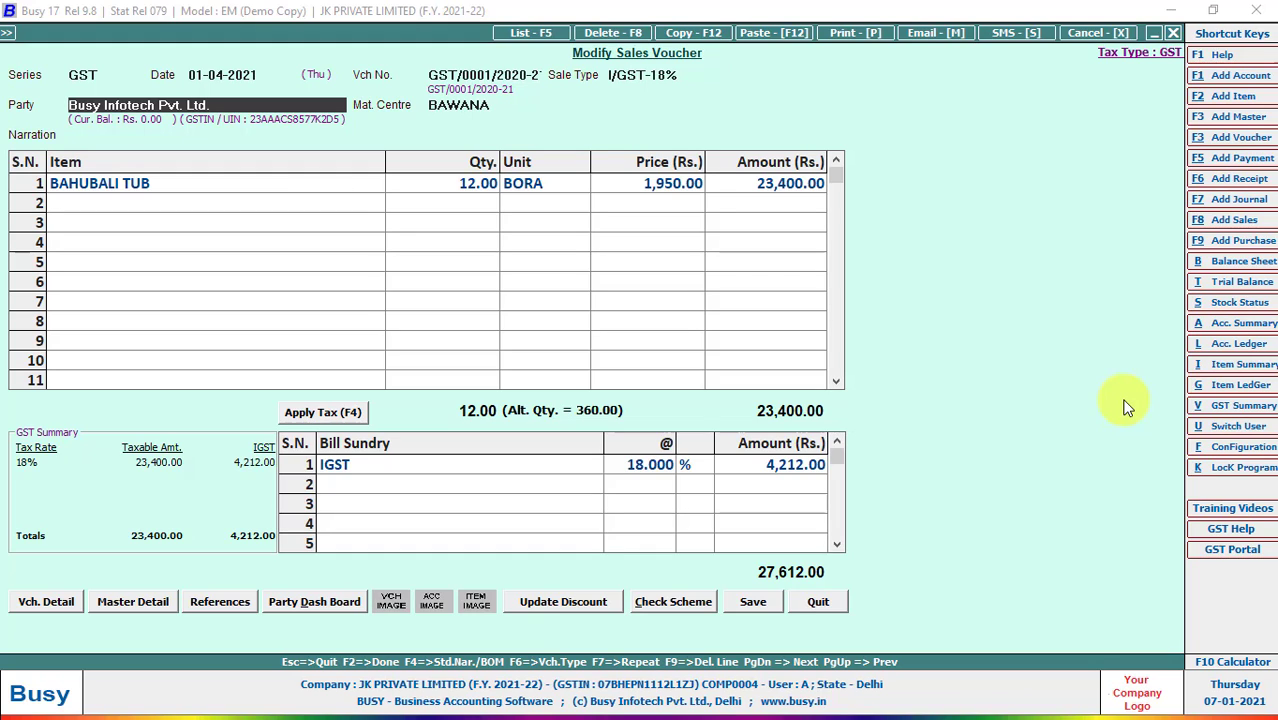
{"action": "key", "text": "Return"}
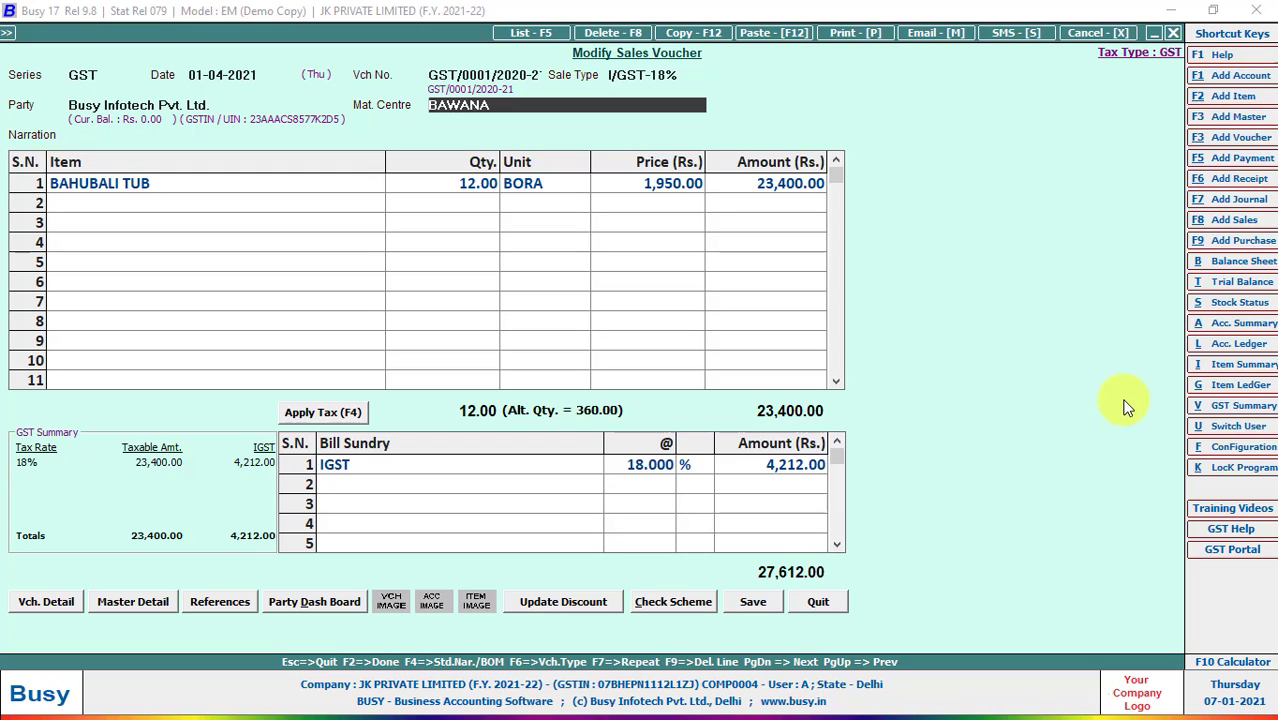
Open the voucher configuration of the Sales GST series from the open voucher
{"action": "key", "text": "alt+f"}
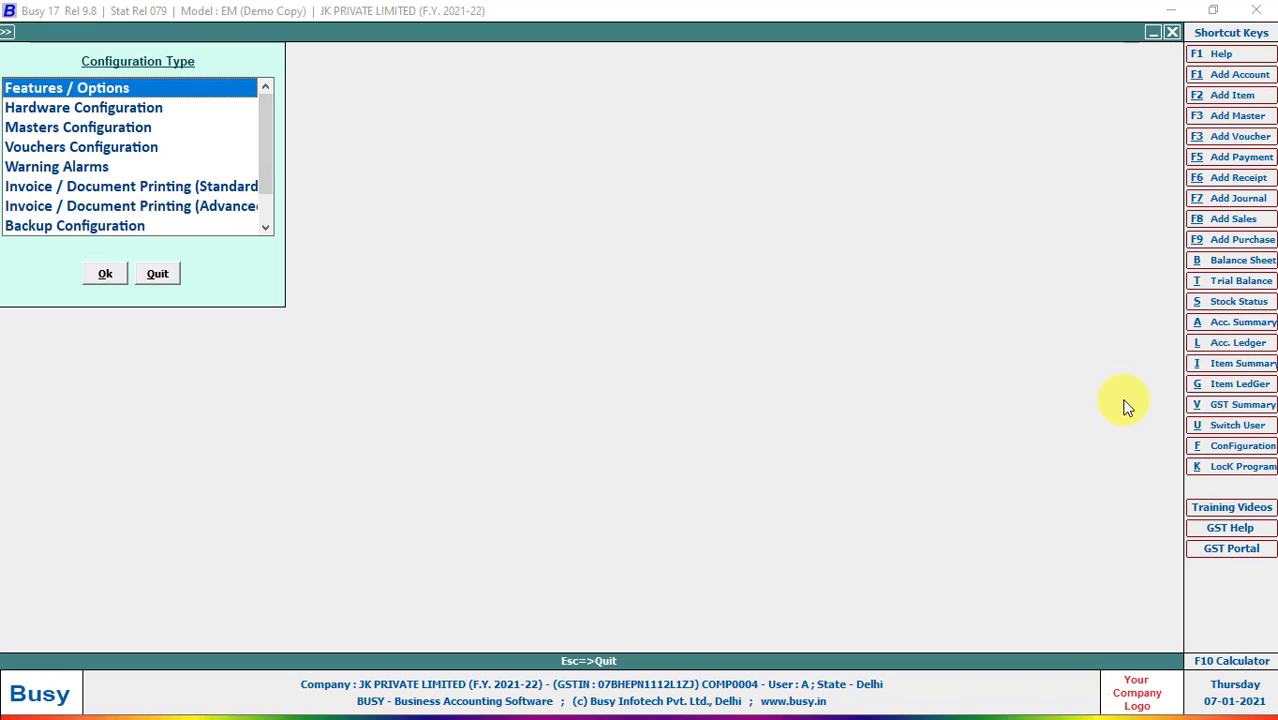
{"action": "key", "text": "Down"}
{"action": "key", "text": "Down"}
{"action": "key", "text": "Return"}
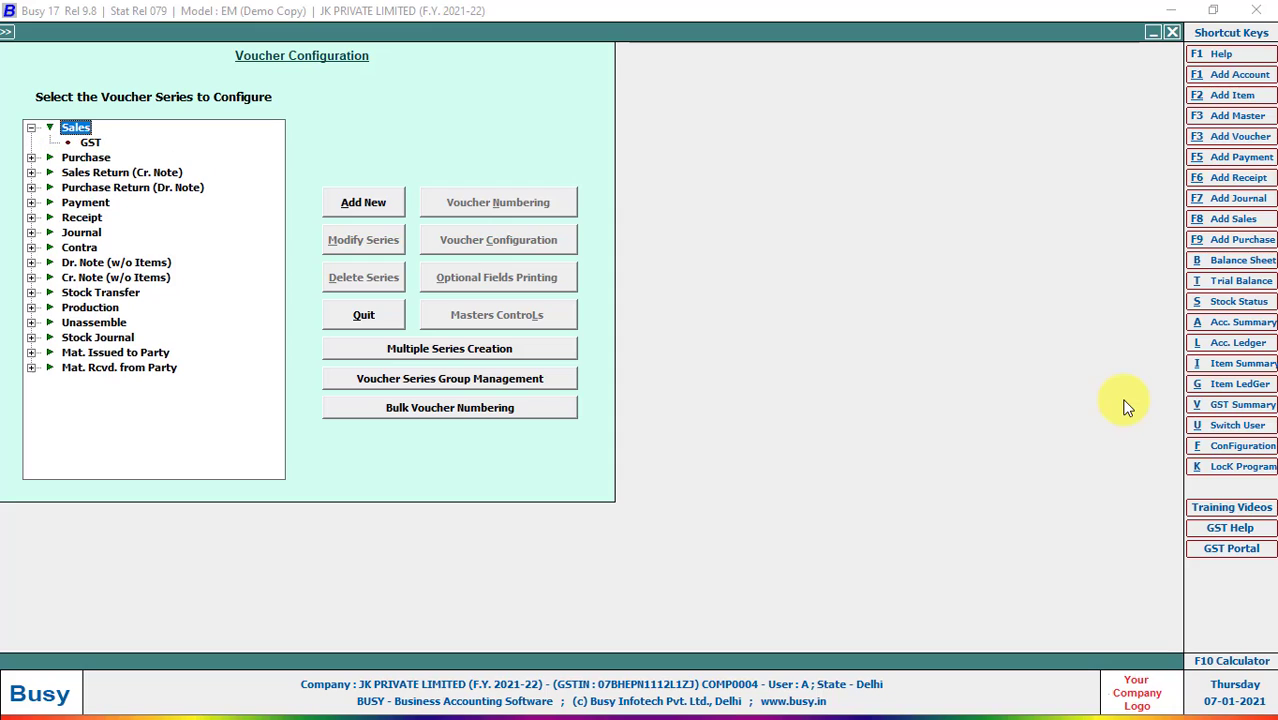
{"action": "key", "text": "Down"}
{"action": "key", "text": "Tab"}
{"action": "key", "text": "Tab"}
{"action": "key", "text": "Tab"}
{"action": "key", "text": "Tab"}
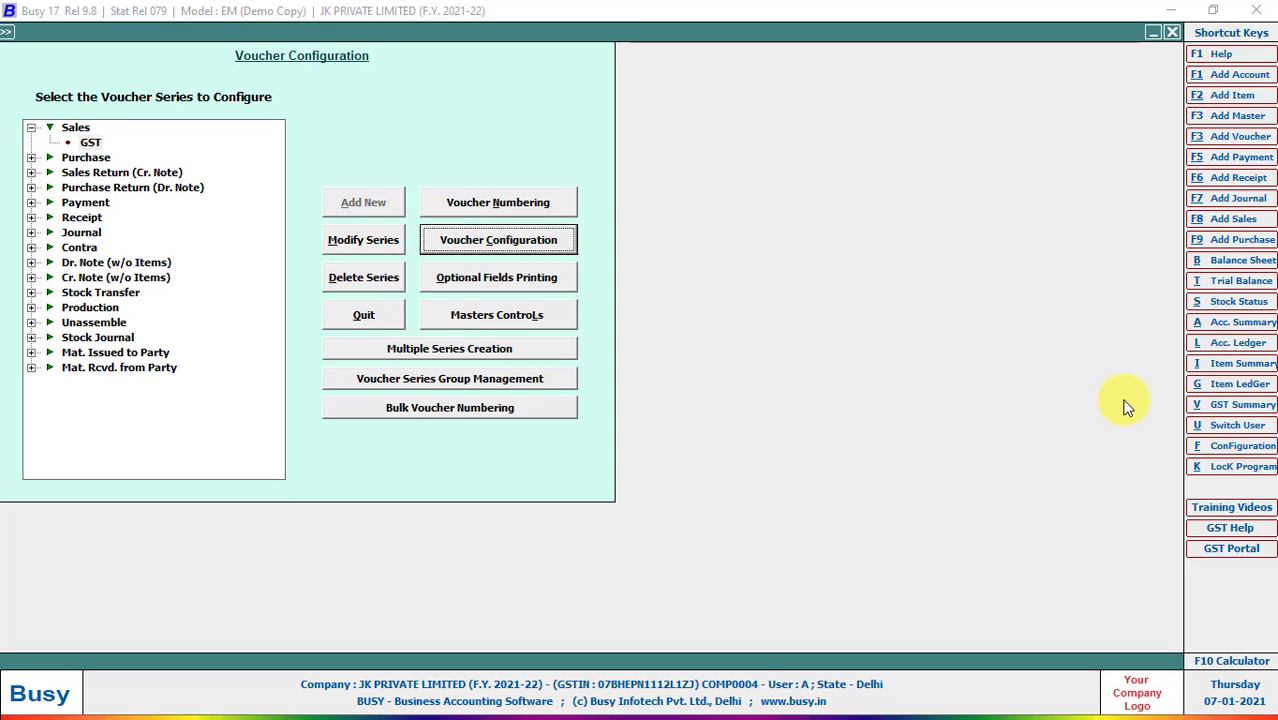
{"action": "key", "text": "Return"}
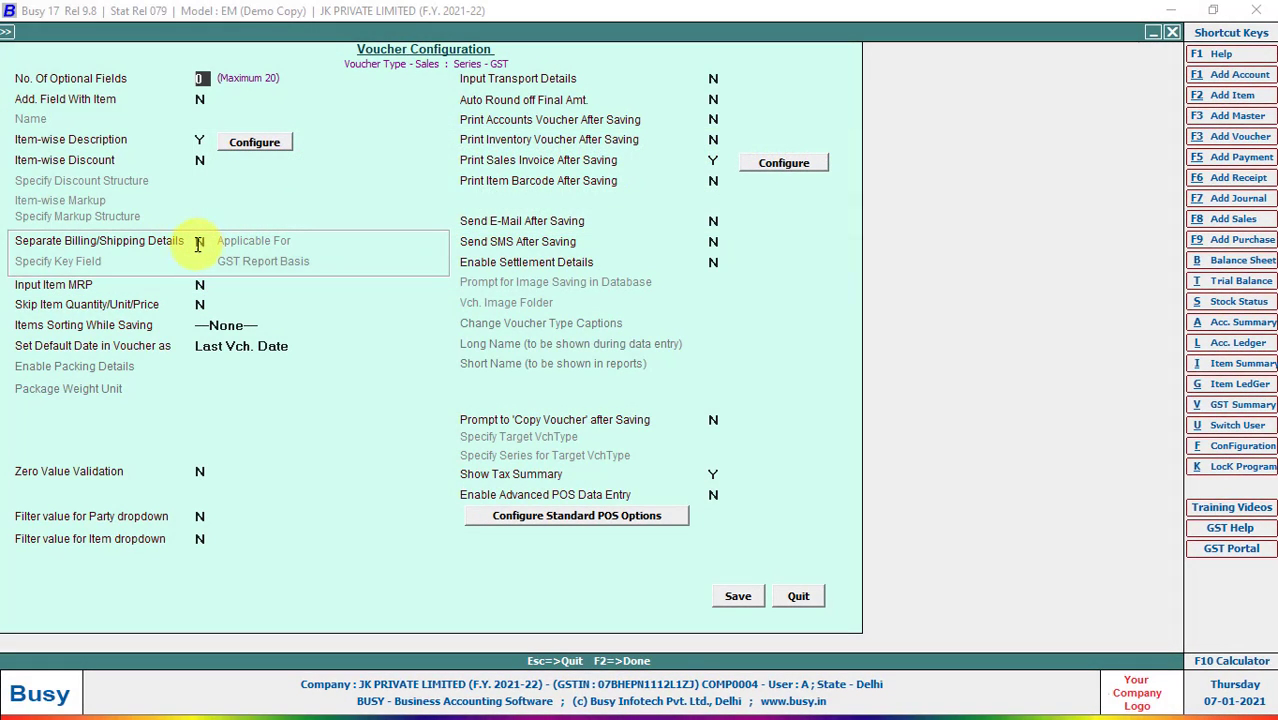
Enable Separate Billing/Shipping Details for All Parties with GST Report Basis set to Ask in Voucher, and save the configuration
{"action": "left_click", "coordinate": [199, 243]}
{"action": "type", "text": "Y"}
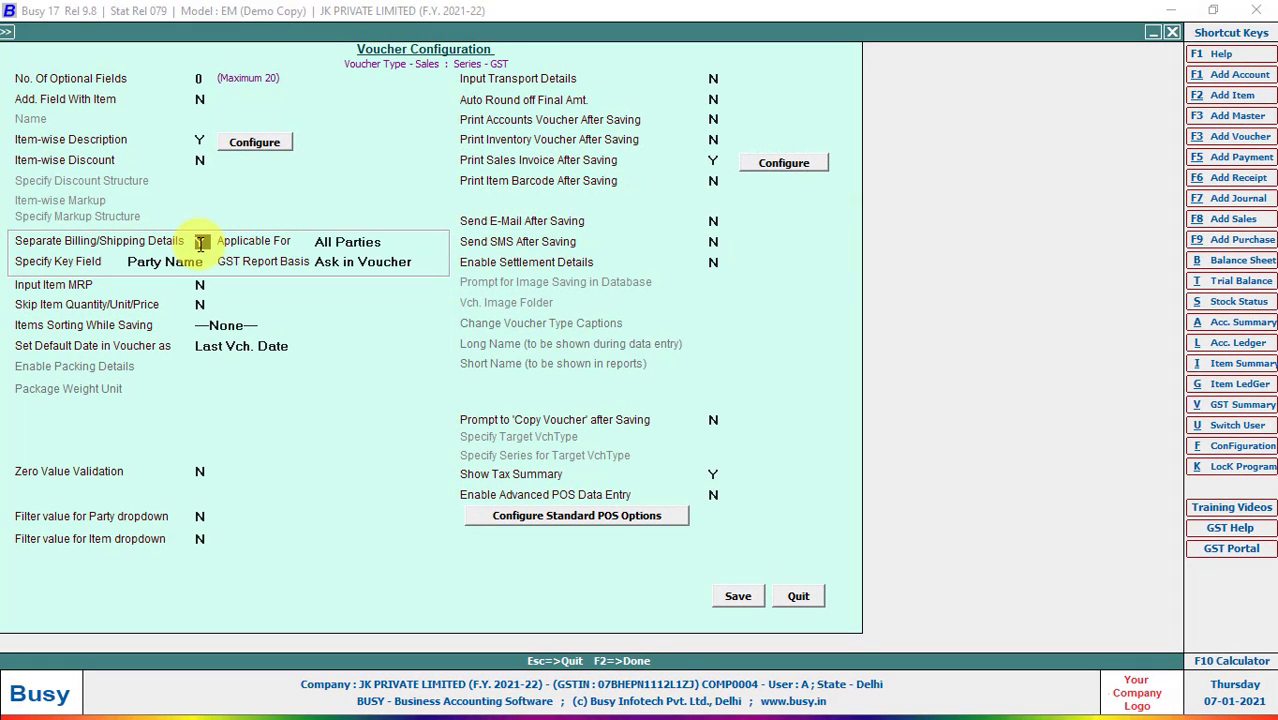
{"action": "key", "text": "Return"}
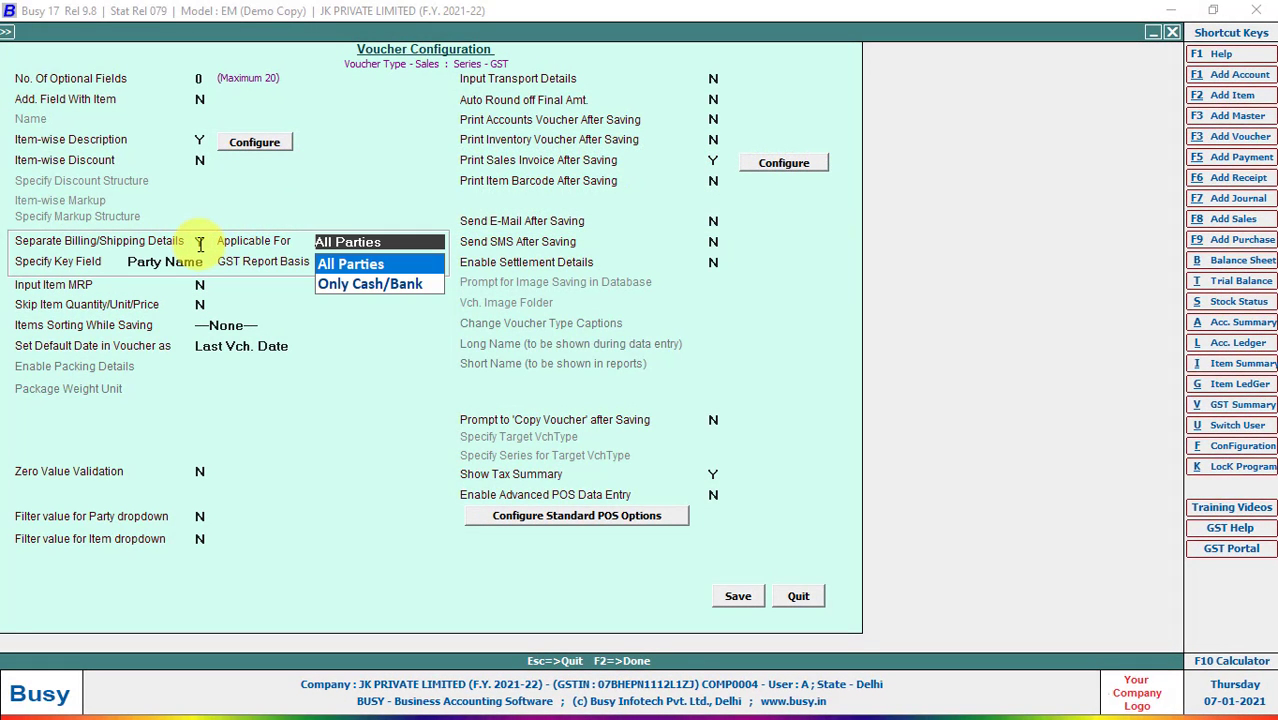
{"action": "key", "text": "Return"}
{"action": "key", "text": "Return"}
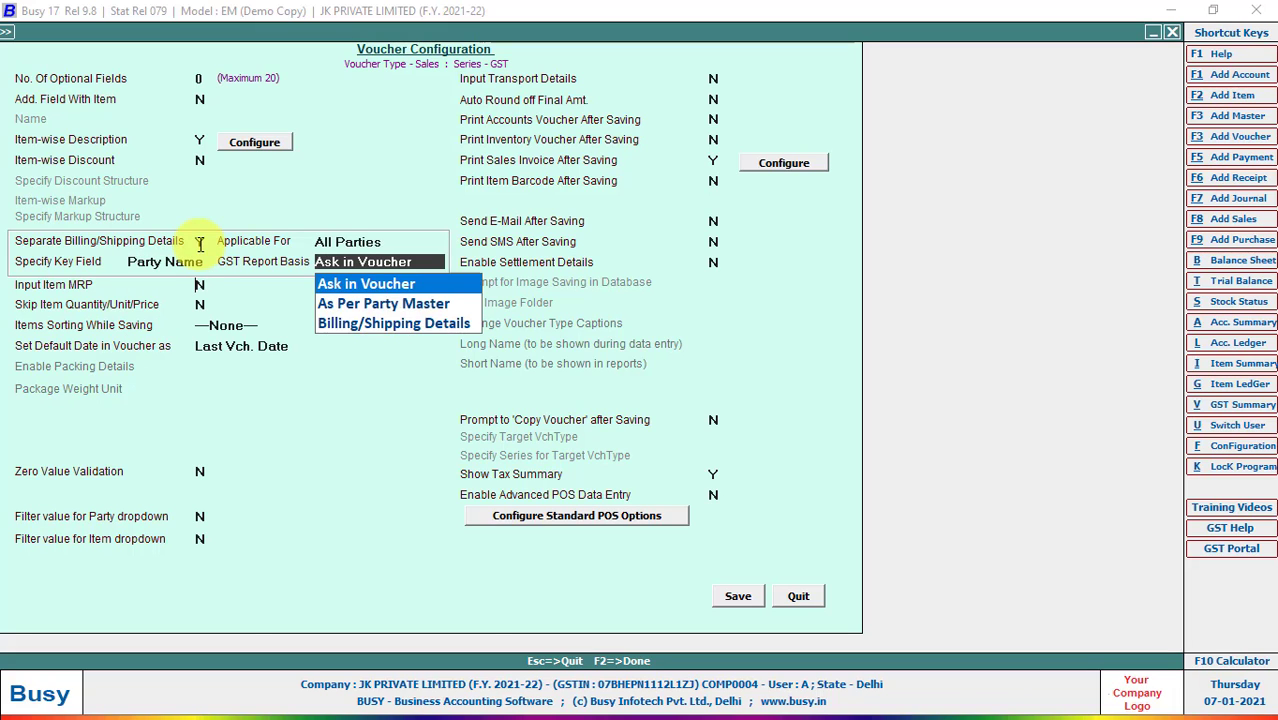
{"action": "key", "text": "Return"}
{"action": "key", "text": "F2"}
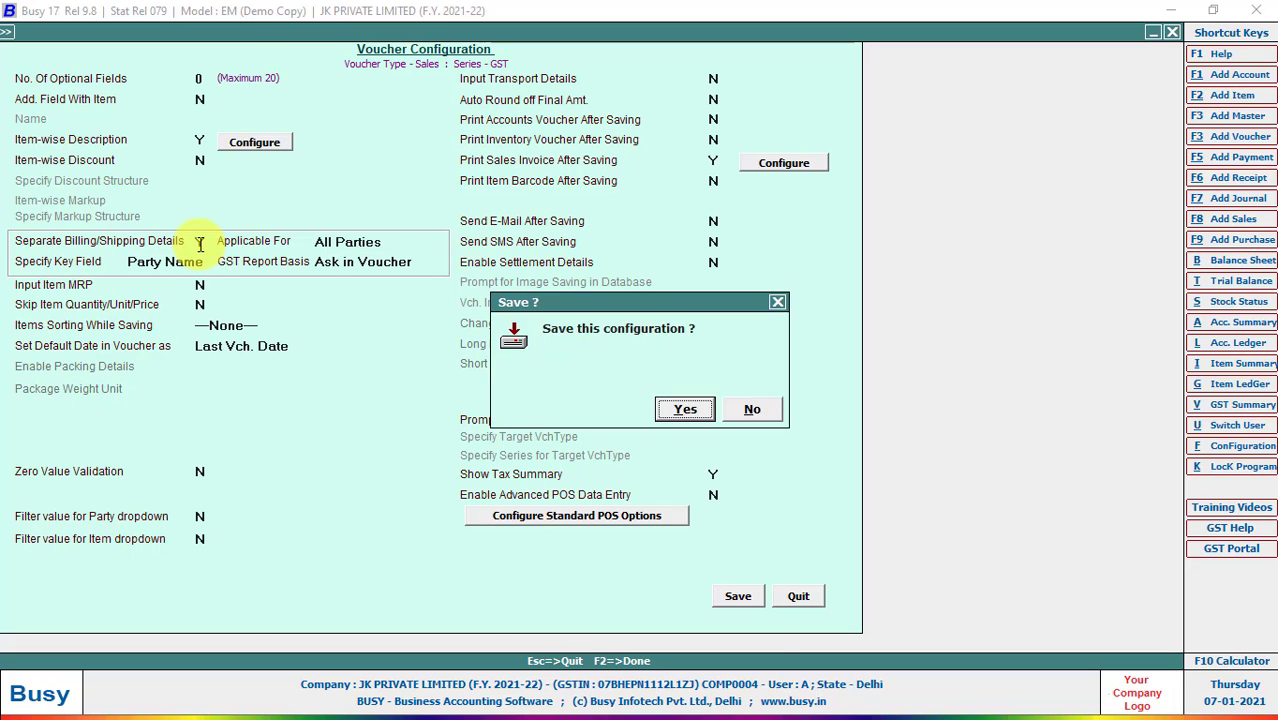
{"action": "key", "text": "Return"}
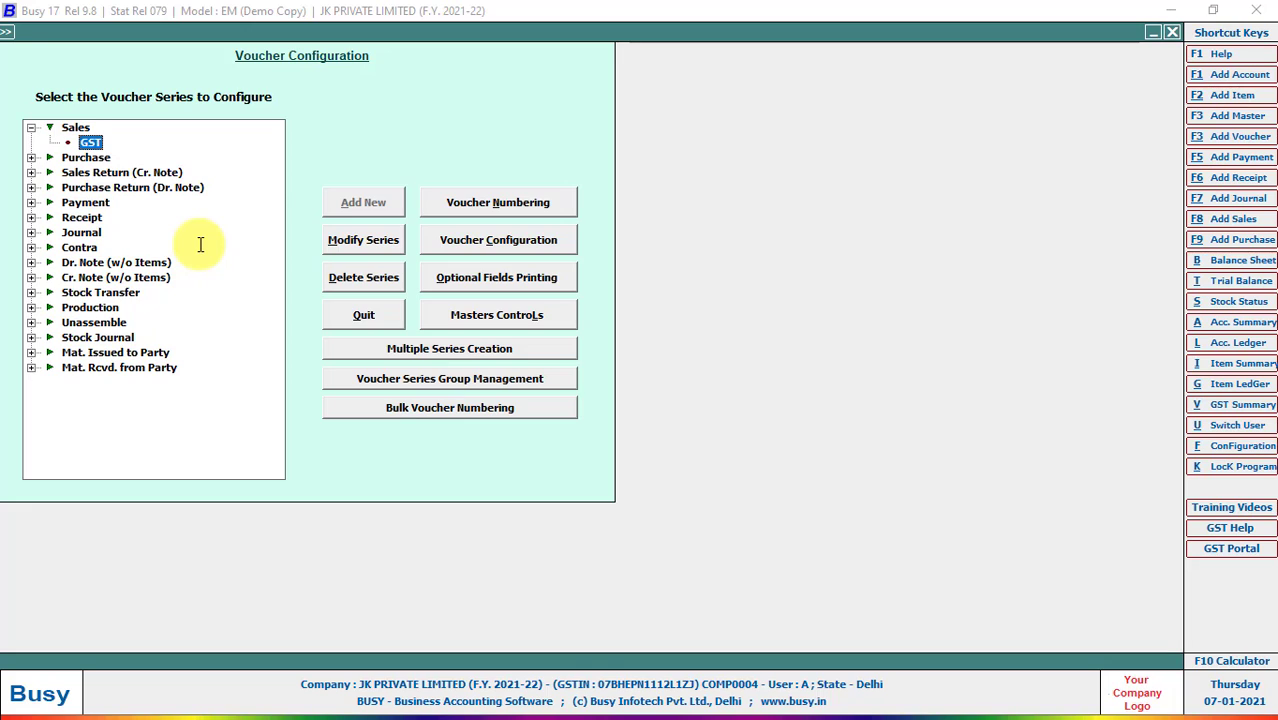
Return to the sales voucher, quit it and reopen the same GST series voucher for modification
{"action": "key", "text": "Escape"}
{"action": "key", "text": "Escape"}
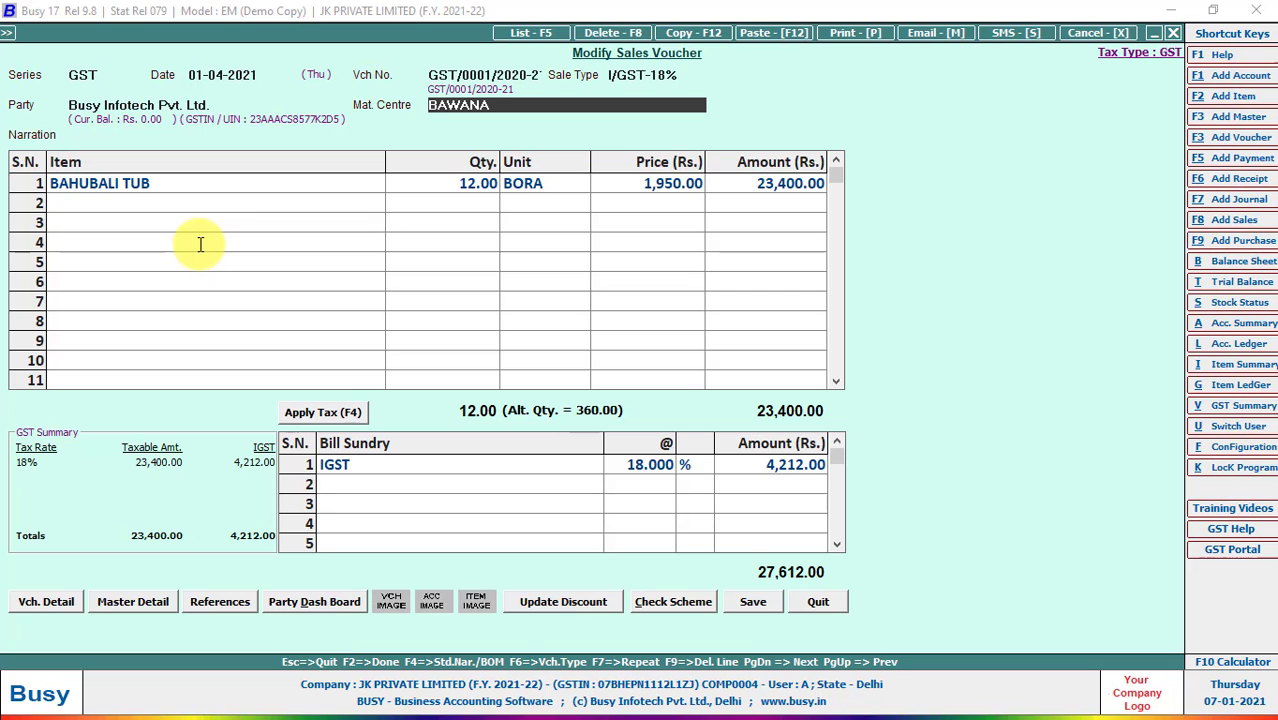
{"action": "key", "text": "Up"}
{"action": "key", "text": "Return"}
{"action": "key", "text": "Escape"}
{"action": "key", "text": "Return"}
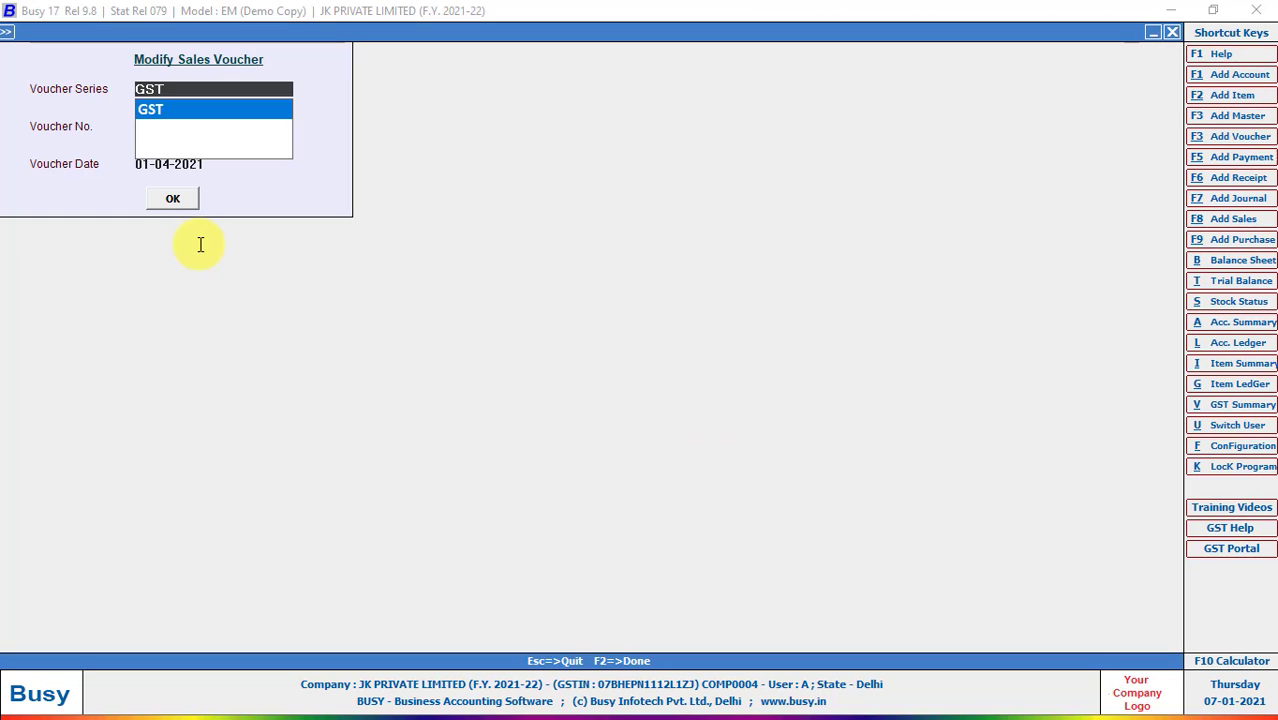
{"action": "key", "text": "Return"}
{"action": "key", "text": "Return"}
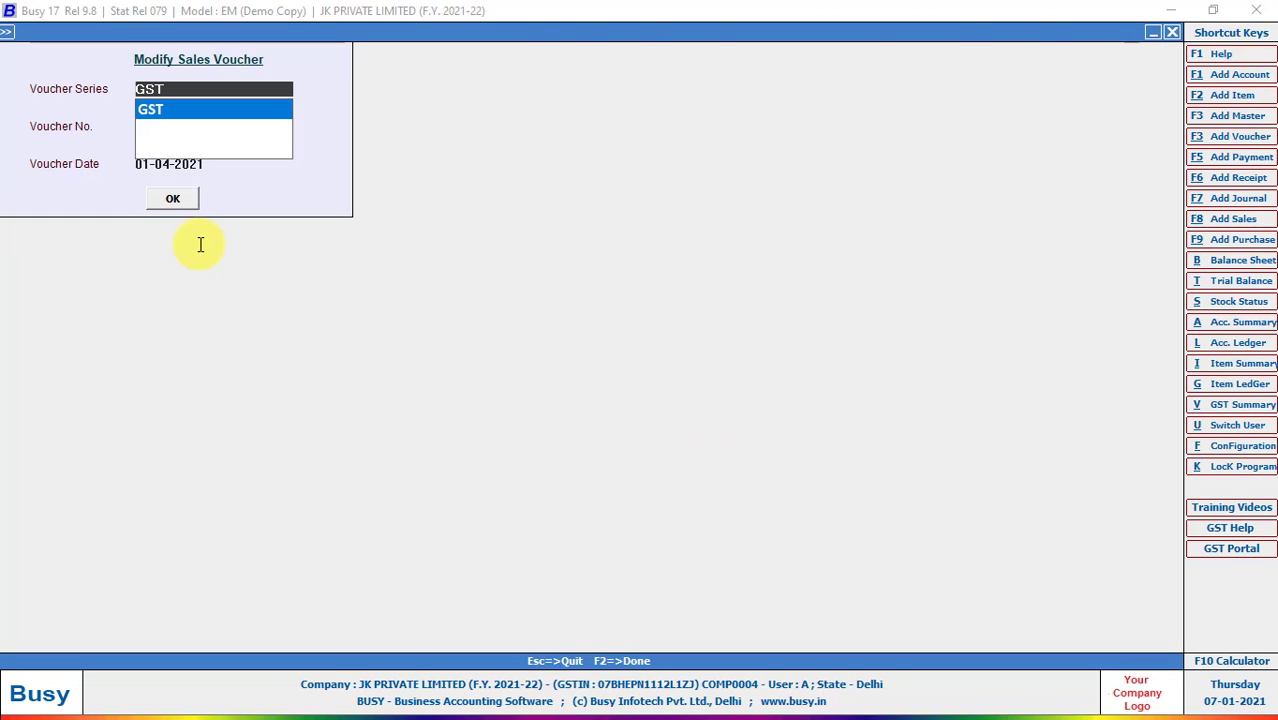
{"action": "key", "text": "Return"}
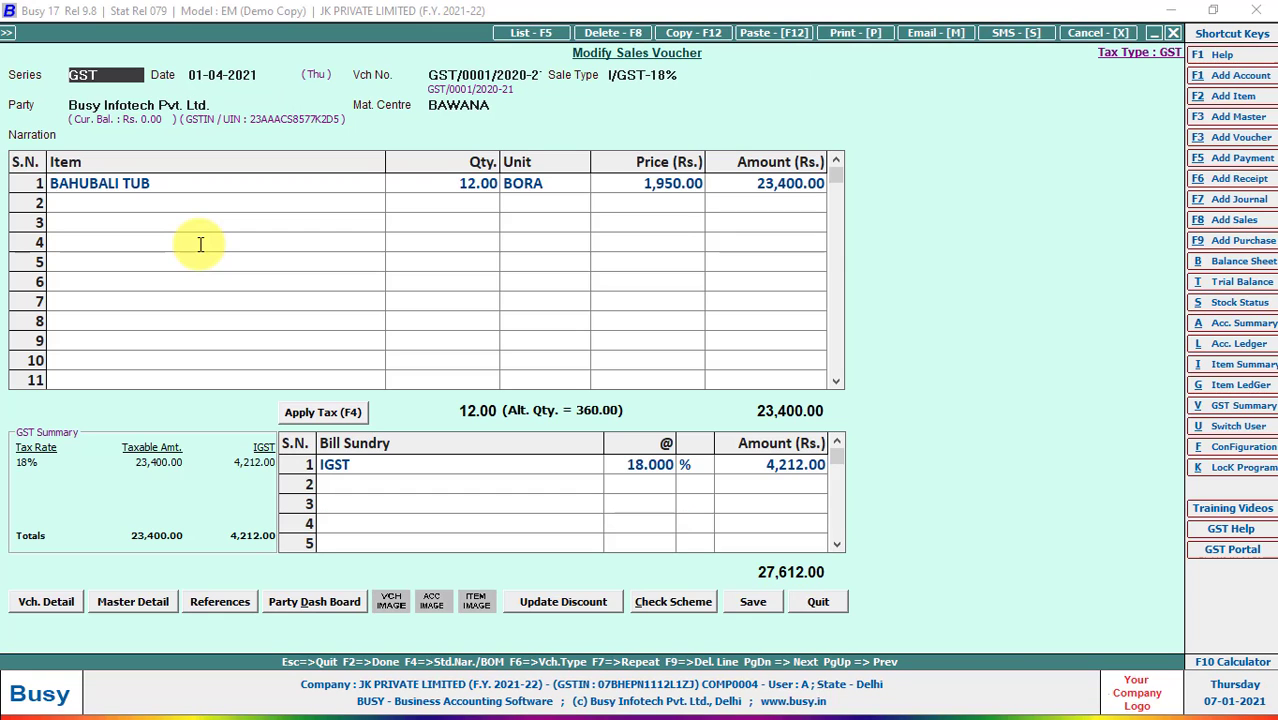
Move to the voucher's Party field and open the voucher configuration of the Sales GST series from there
{"action": "key", "text": "Return"}
{"action": "key", "text": "Return"}
{"action": "key", "text": "Return"}
{"action": "key", "text": "Return"}
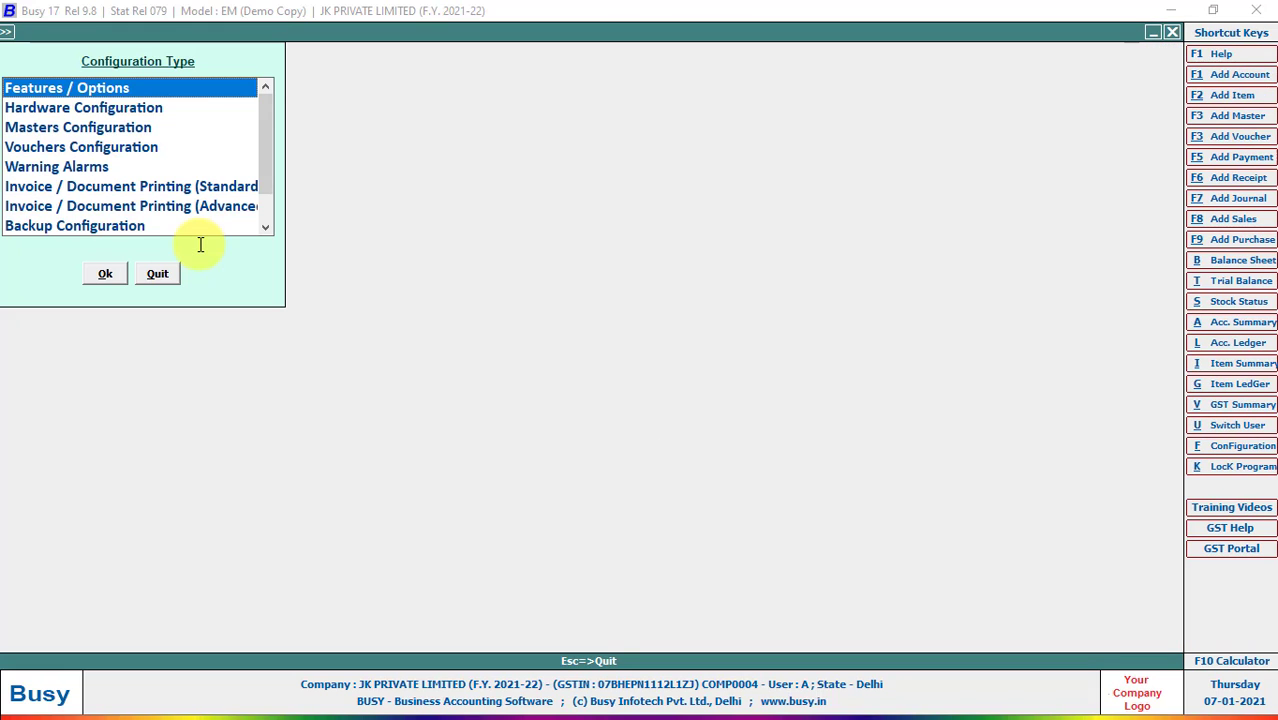
{"action": "key", "text": "Down"}
{"action": "key", "text": "Down"}
{"action": "key", "text": "Down"}
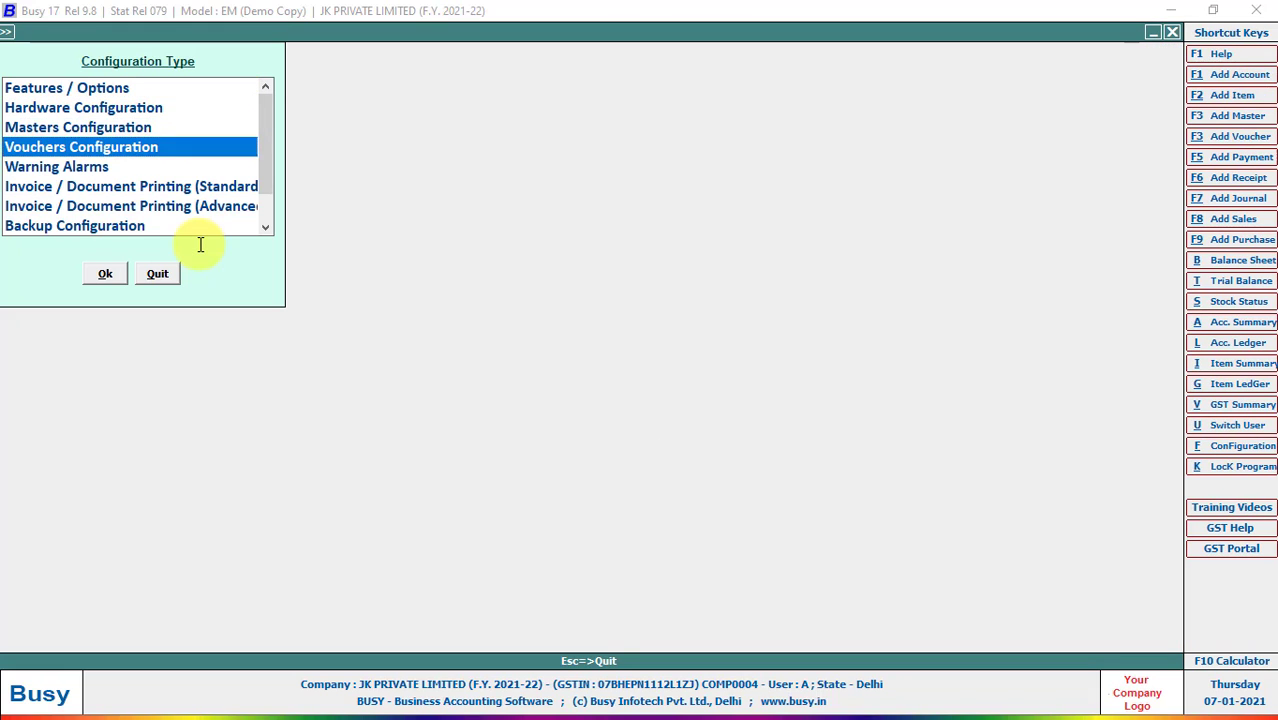
{"action": "key", "text": "Return"}
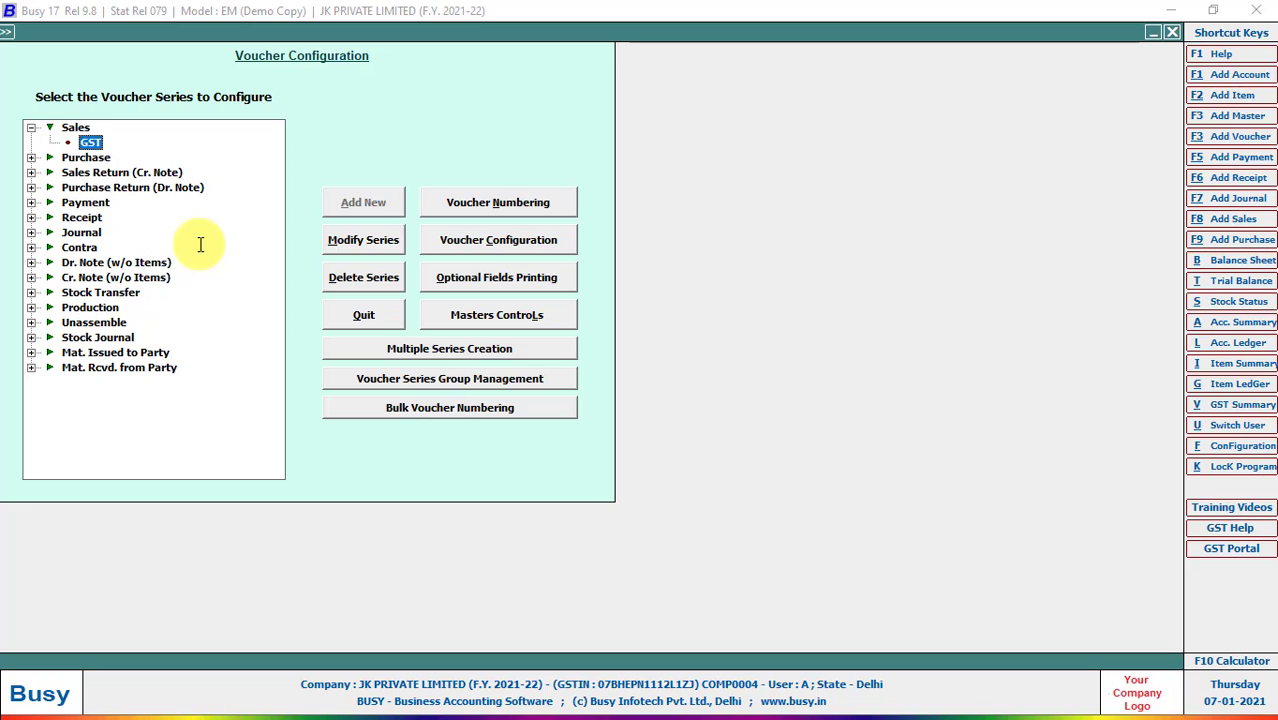
{"action": "key", "text": "Tab"}
{"action": "key", "text": "Tab"}
{"action": "key", "text": "Tab"}
{"action": "key", "text": "Tab"}
{"action": "key", "text": "Tab"}
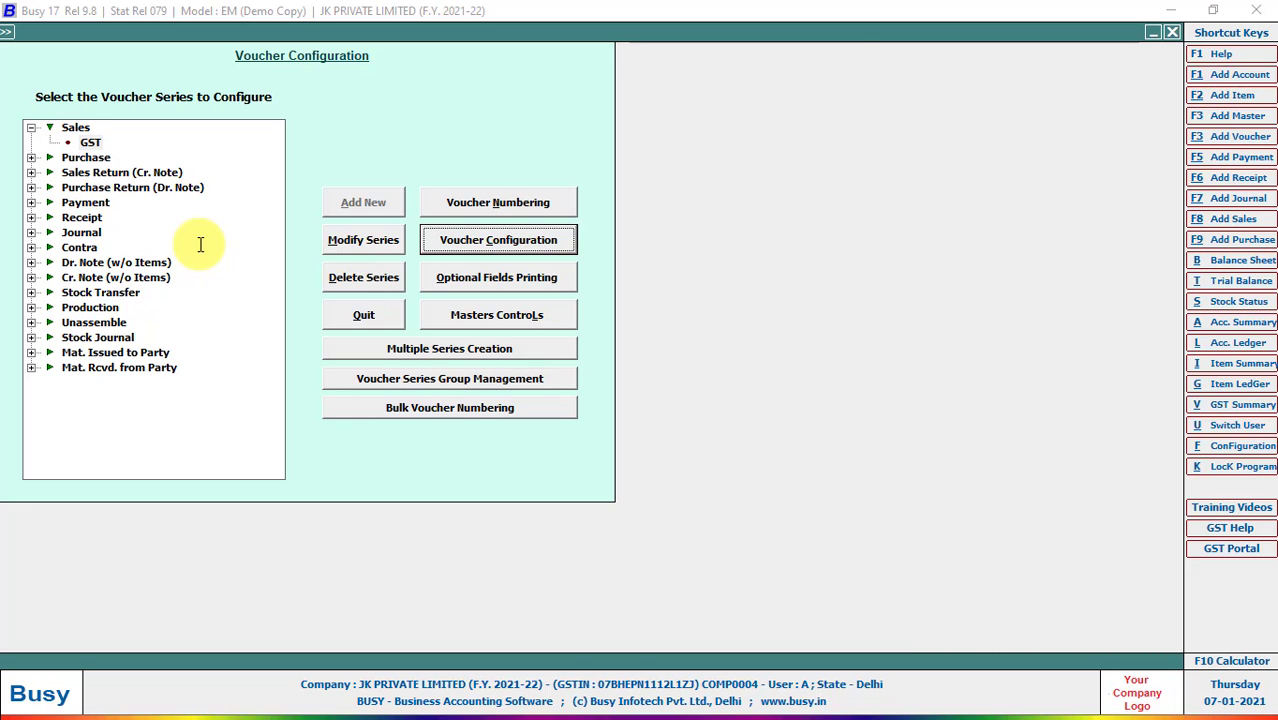
{"action": "key", "text": "Return"}
Review the Applicable For, Key Field and GST Report Basis options of Separate Billing/Shipping Details, save the configuration and return to the voucher
{"action": "key", "text": "Return"}
{"action": "key", "text": "Return"}
{"action": "key", "text": "Return"}
{"action": "key", "text": "Return"}
{"action": "key", "text": "Return"}
{"action": "key", "text": "Return"}
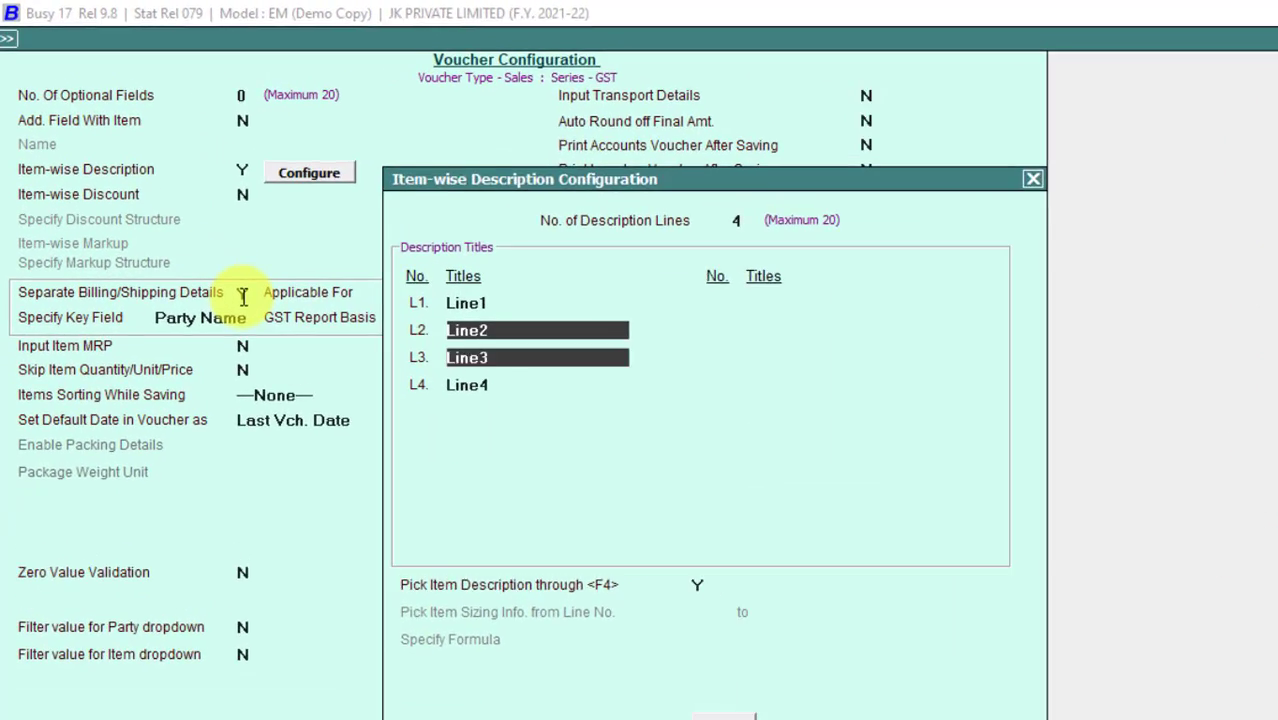
{"action": "key", "text": "Return"}
{"action": "key", "text": "Return"}
{"action": "key", "text": "Return"}
{"action": "key", "text": "Return"}
{"action": "key", "text": "Return"}
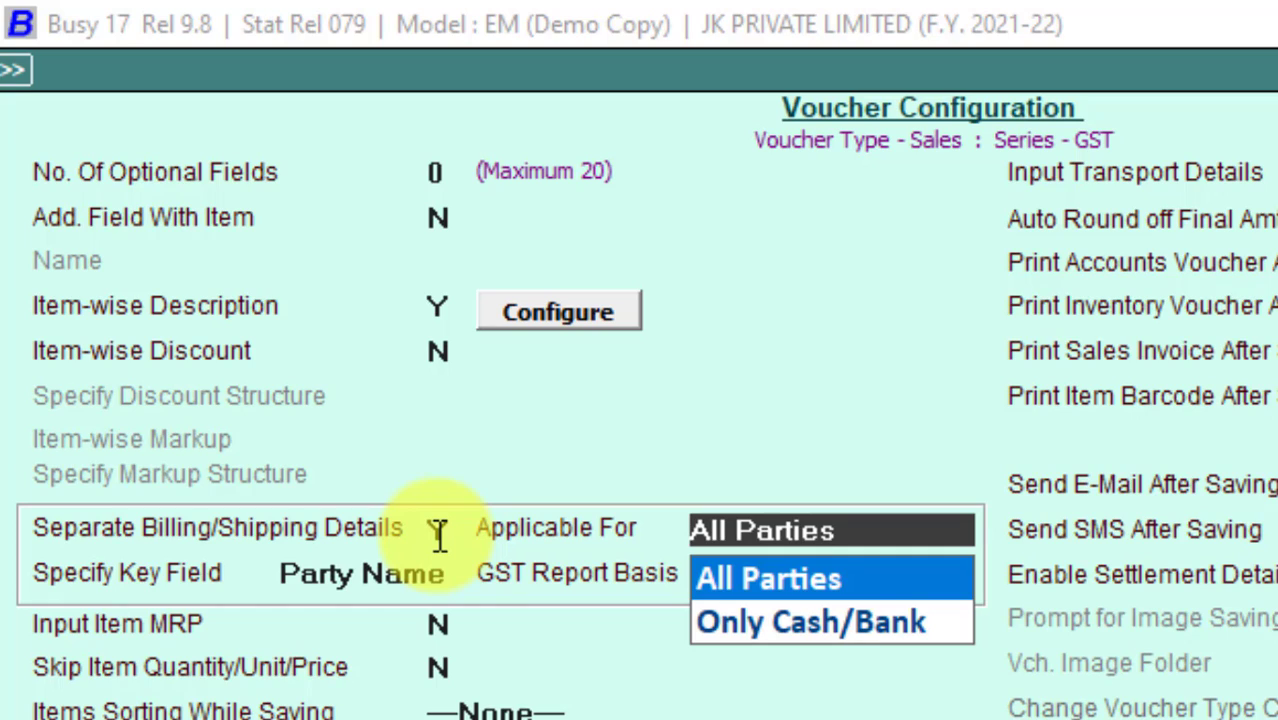
{"action": "key", "text": "Return"}
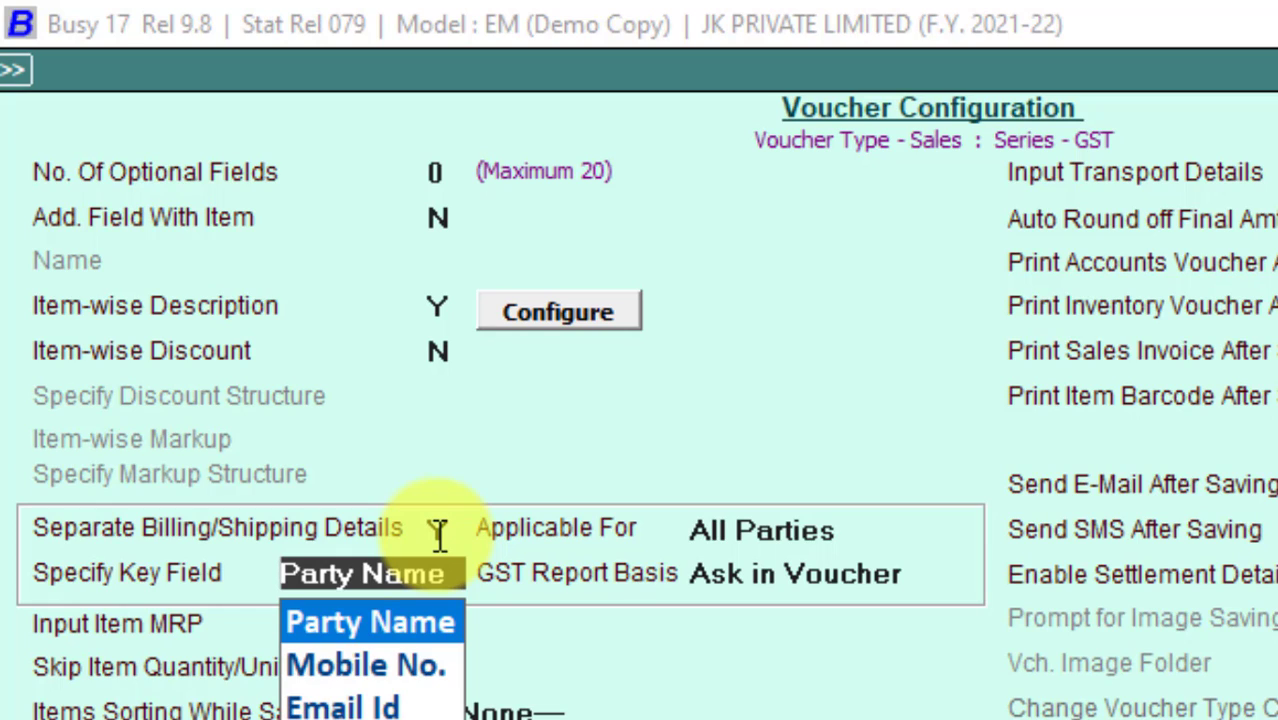
{"action": "key", "text": "Return"}
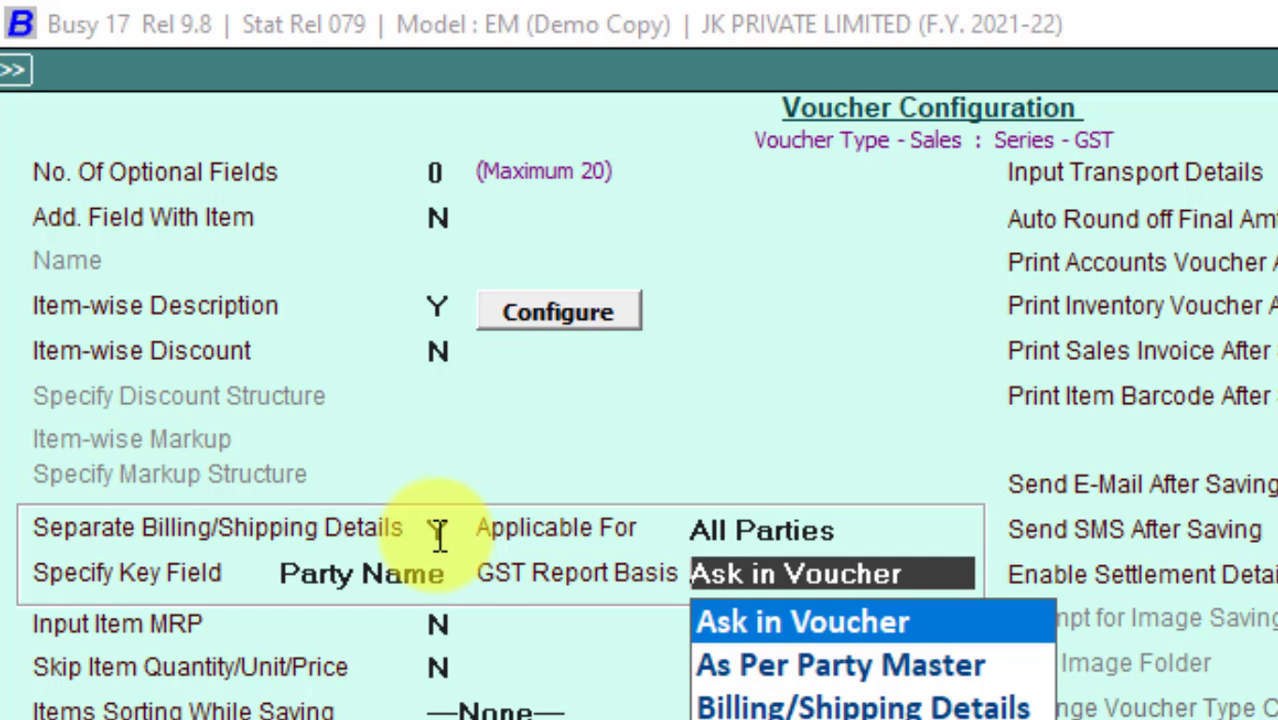
{"action": "key", "text": "Return"}
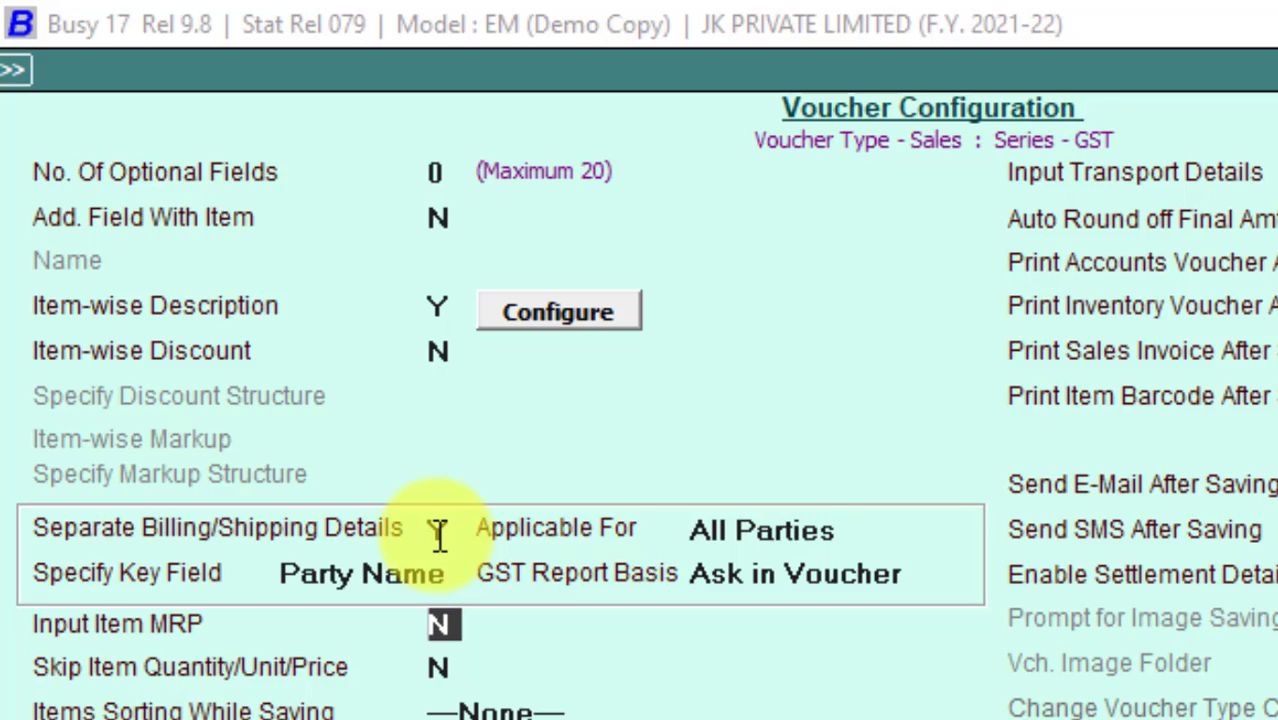
{"action": "key", "text": "F2"}
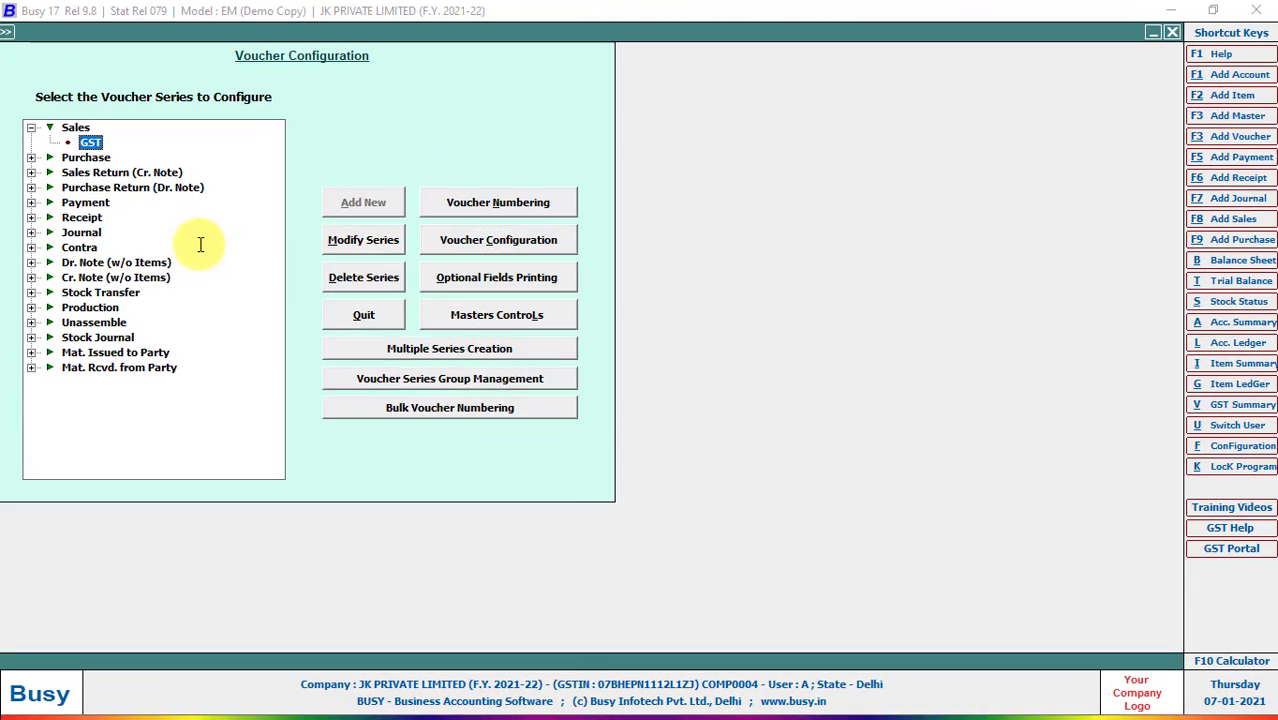
{"action": "key", "text": "Escape"}
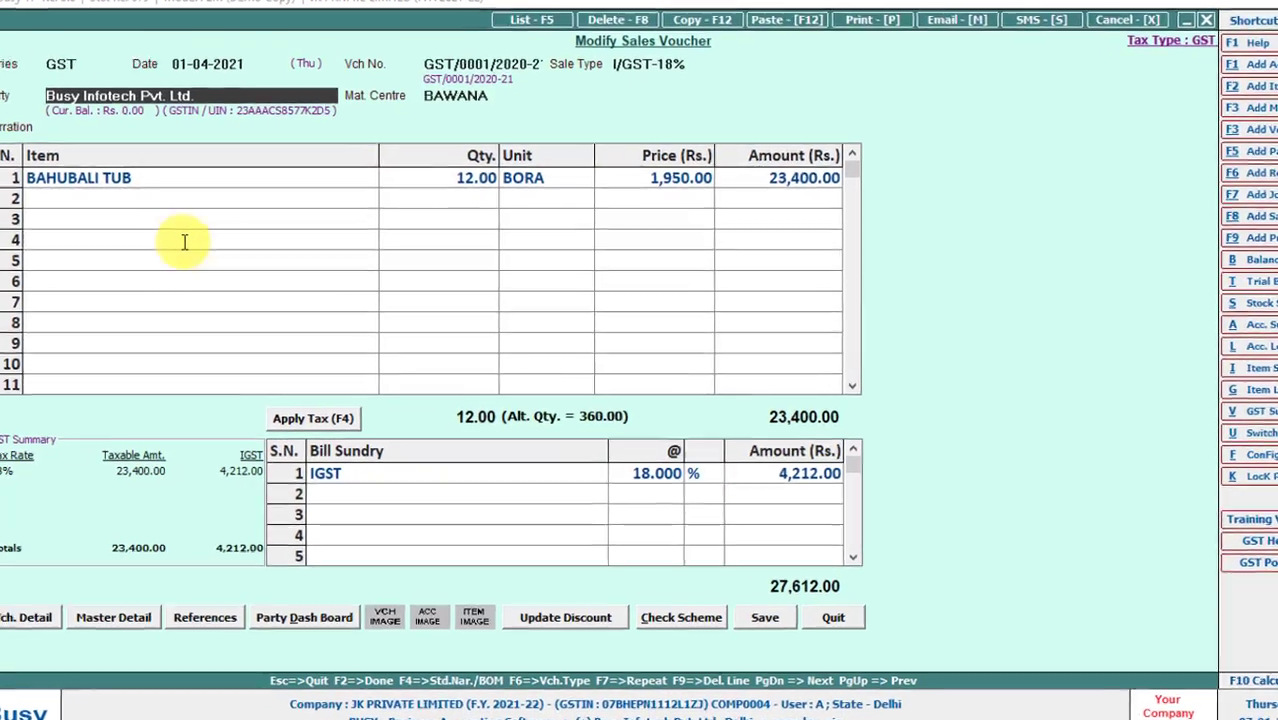
Open the party's Billing/Shipping Details, setting GST Report Basis to Billing/Shipping Details and Type of Dealer to Registered
{"action": "key", "text": "Return"}
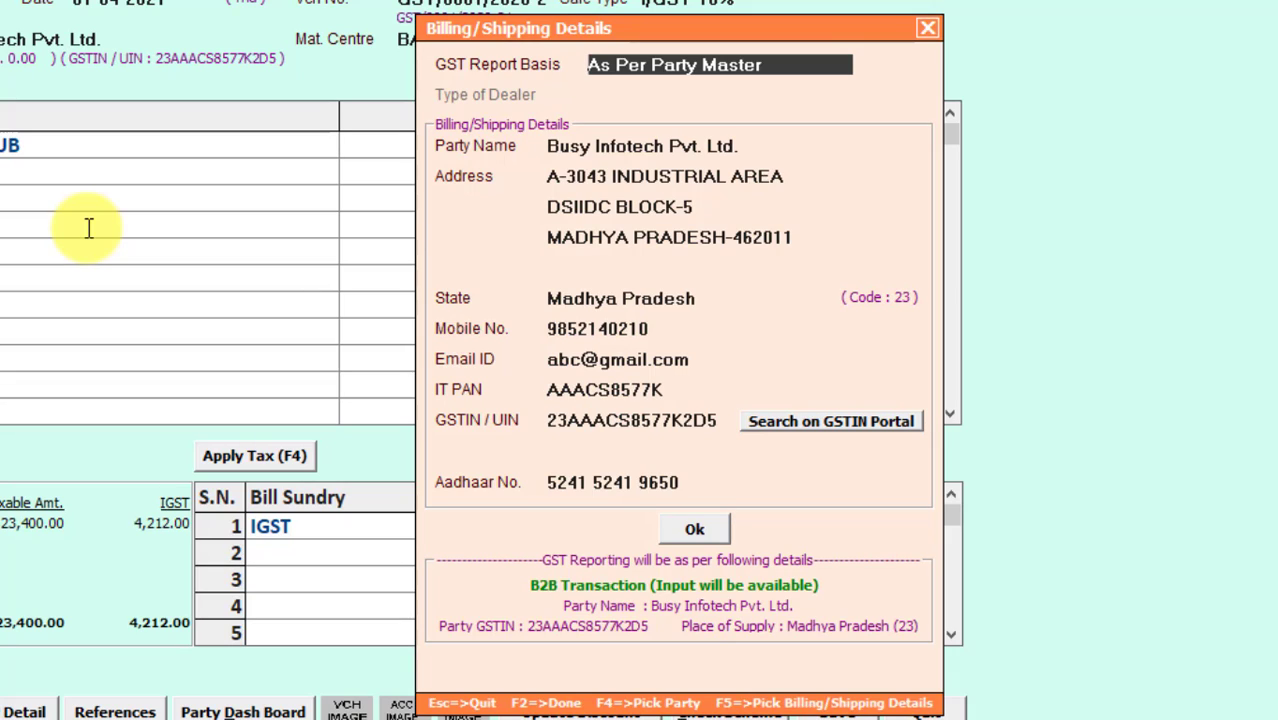
{"action": "key", "text": "Down"}
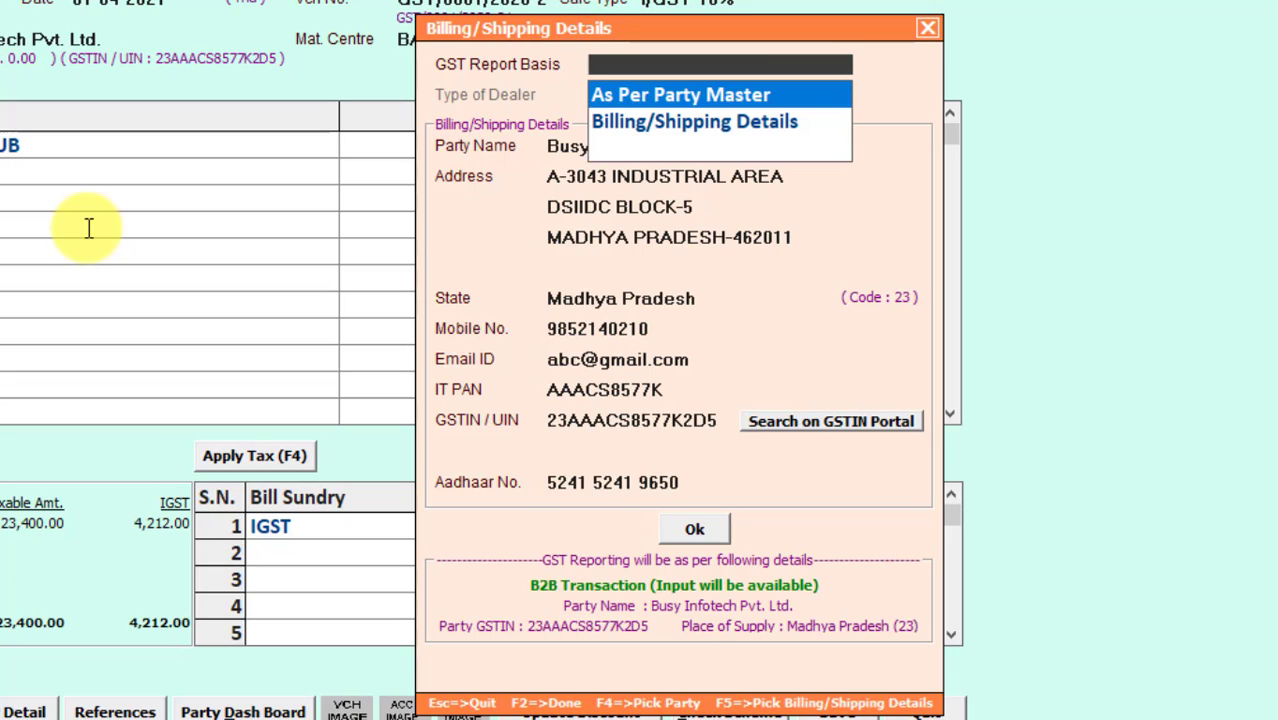
{"action": "key", "text": "Down"}
{"action": "key", "text": "Return"}
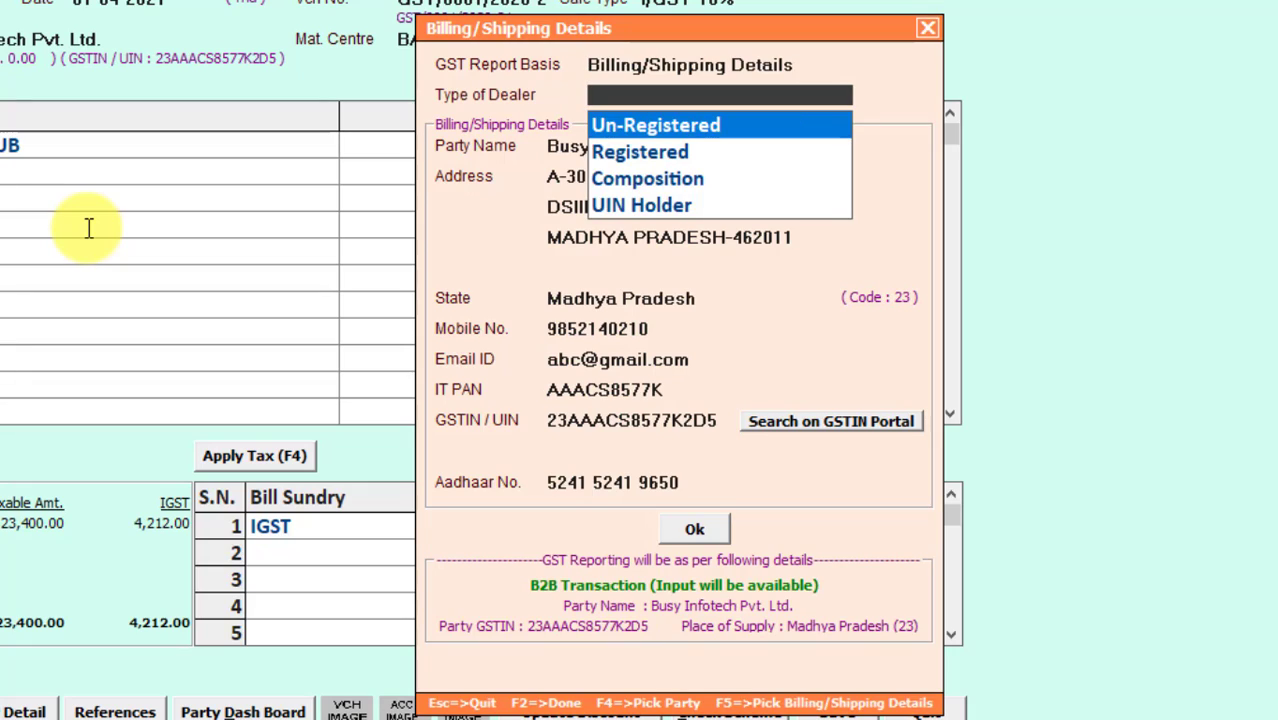
{"action": "key", "text": "Down"}
{"action": "key", "text": "Return"}
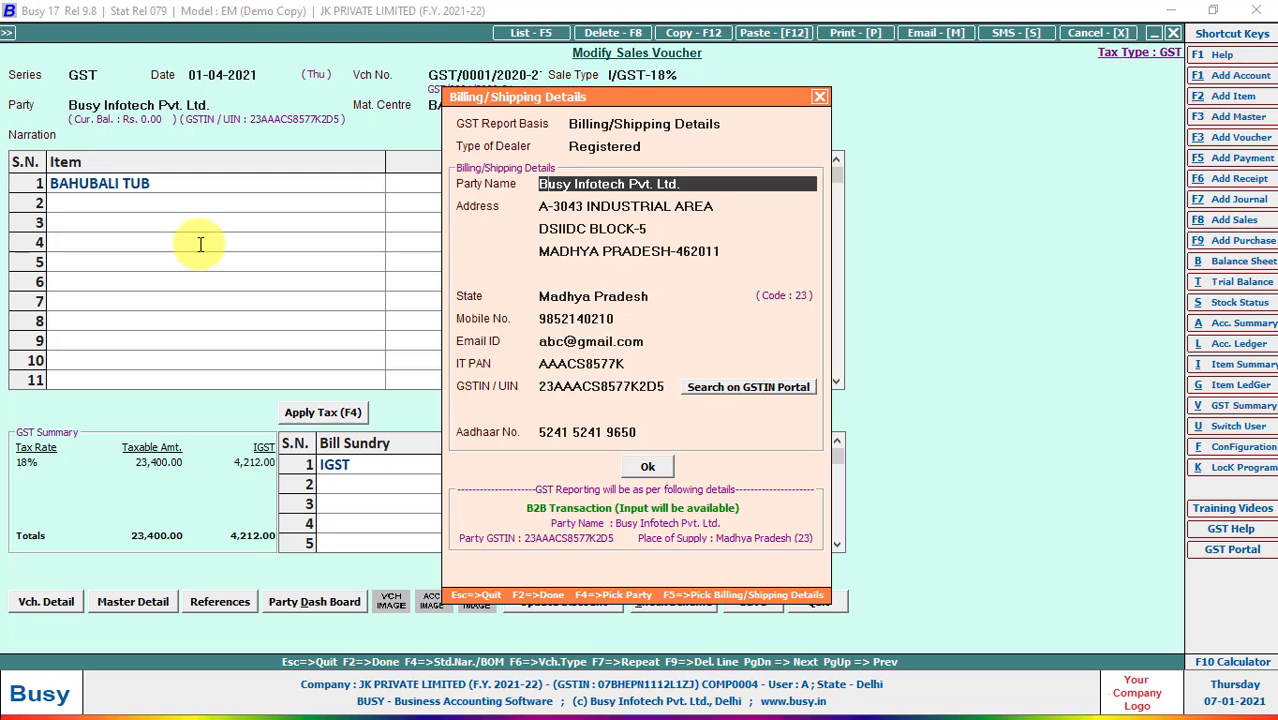
Replace the party name in the Billing/Shipping Details with a different consignee name, keeping the Pvt. Ltd. suffix
{"action": "key", "text": "Right"}
{"action": "key", "text": "Right"}
{"action": "key", "text": "Right"}
{"action": "key", "text": "Right"}
{"action": "key", "text": "Right"}
{"action": "key", "text": "BackSpace"}
{"action": "key", "text": "BackSpace"}
{"action": "key", "text": "BackSpace"}
{"action": "key", "text": "BackSpace"}
{"action": "key", "text": "BackSpace"}
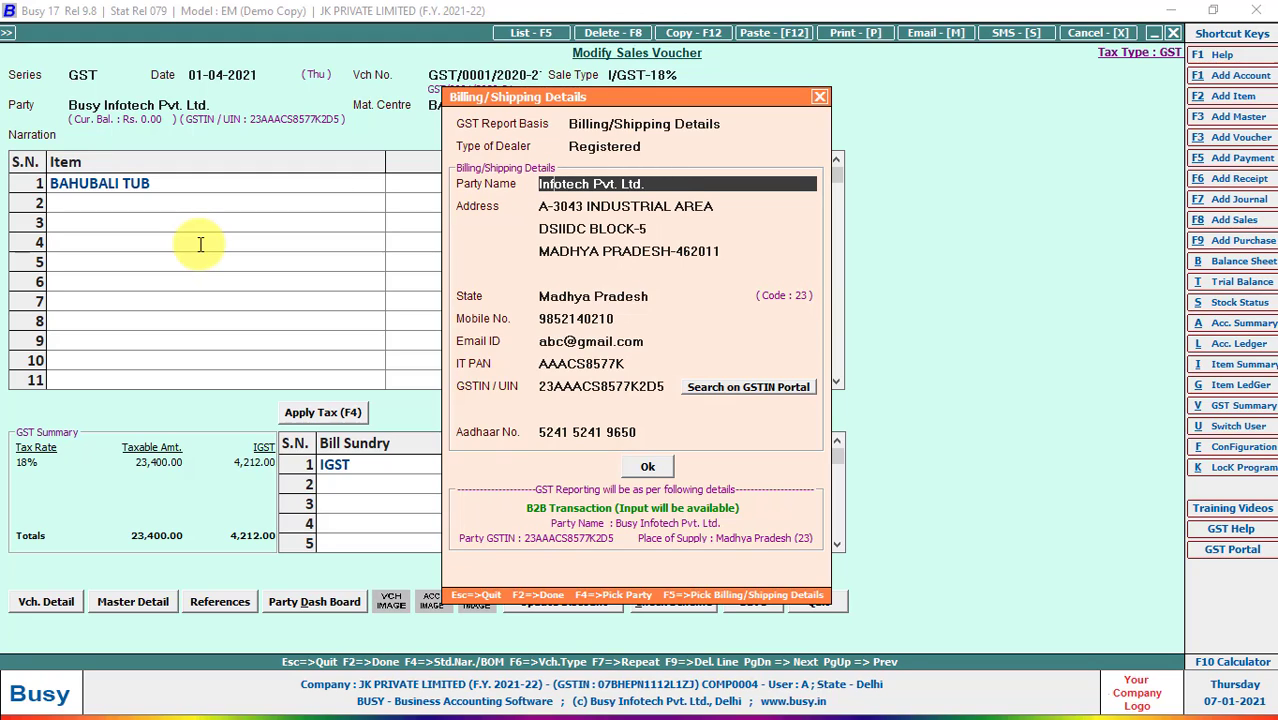
{"action": "key", "text": "Right"}
{"action": "key", "text": "Right"}
{"action": "key", "text": "Right"}
{"action": "key", "text": "Right"}
{"action": "key", "text": "Right"}
{"action": "key", "text": "Right"}
{"action": "key", "text": "Right"}
{"action": "key", "text": "Right"}
{"action": "key", "text": "BackSpace"}
{"action": "key", "text": "BackSpace"}
{"action": "key", "text": "BackSpace"}
{"action": "key", "text": "BackSpace"}
{"action": "key", "text": "BackSpace"}
{"action": "key", "text": "BackSpace"}
{"action": "key", "text": "BackSpace"}
{"action": "key", "text": "BackSpace"}
{"action": "type", "text": "nEERAJ"}
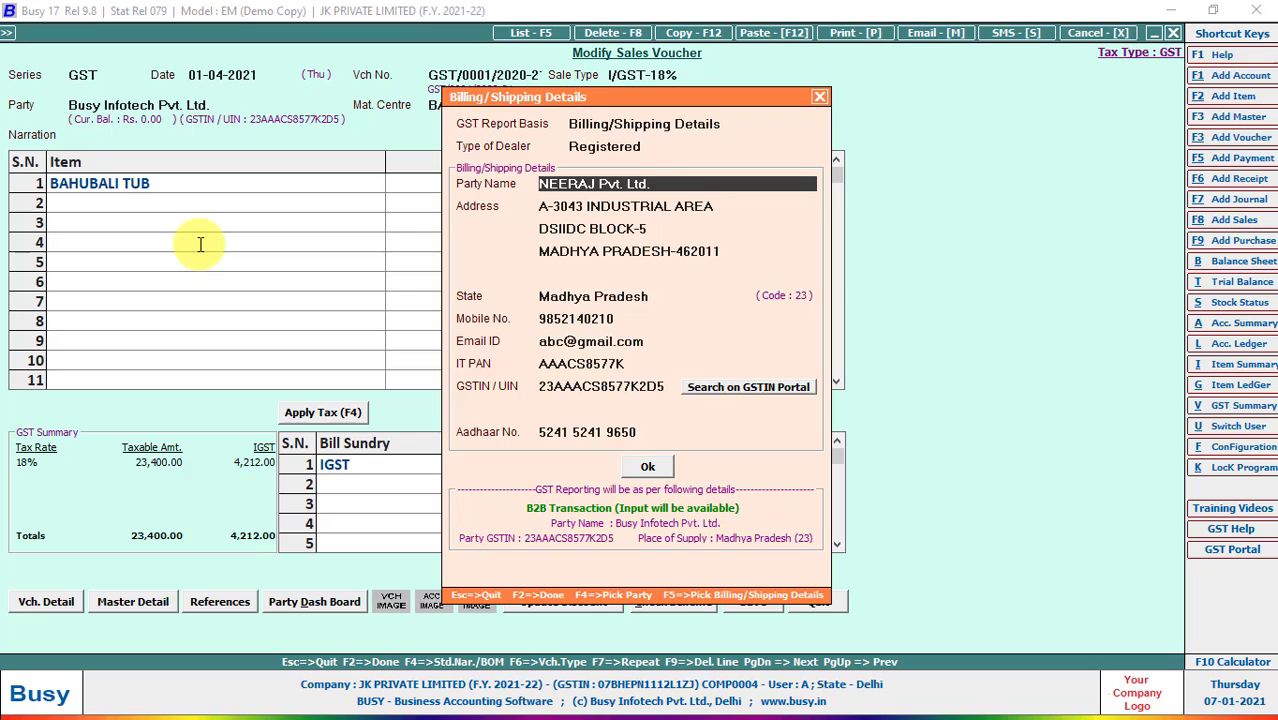
Go through the address lines, return to Type of Dealer and set it to Un-Registered
{"action": "key", "text": "Return"}
{"action": "key", "text": "Return"}
{"action": "key", "text": "Return"}
{"action": "key", "text": "Return"}
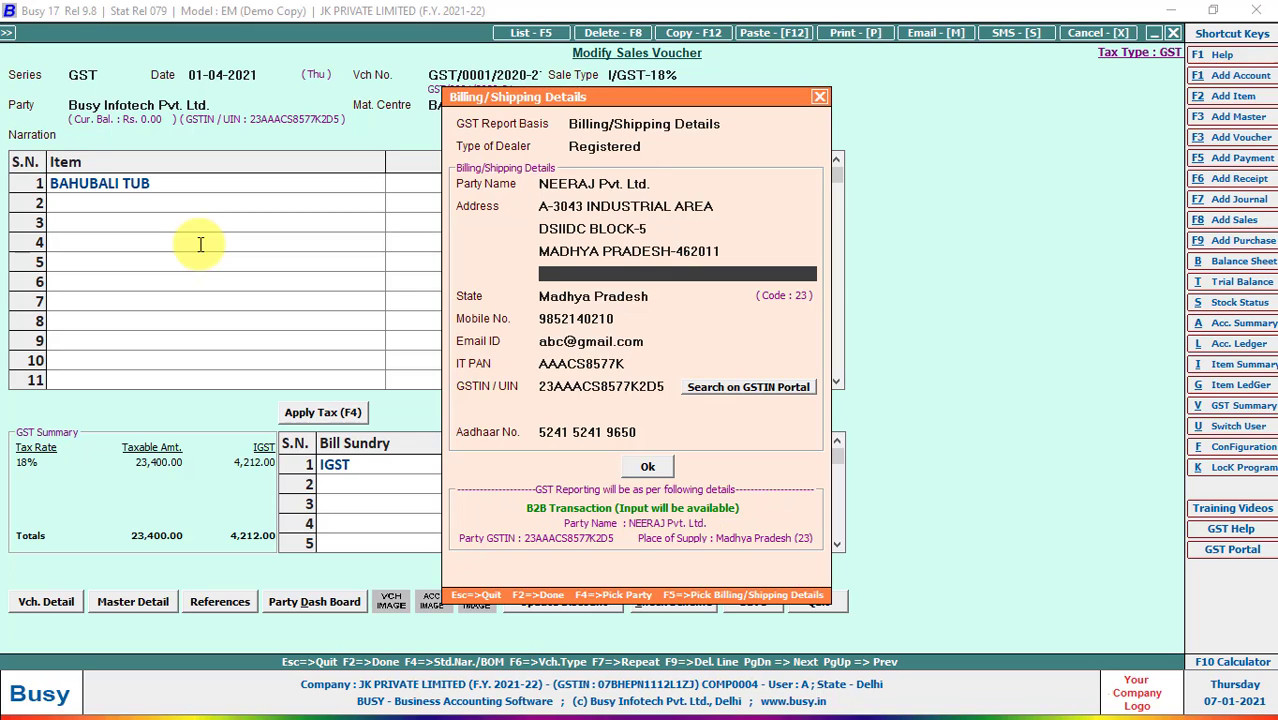
{"action": "key", "text": "Up"}
{"action": "key", "text": "Up"}
{"action": "key", "text": "Up"}
{"action": "key", "text": "Up"}
{"action": "key", "text": "Up"}
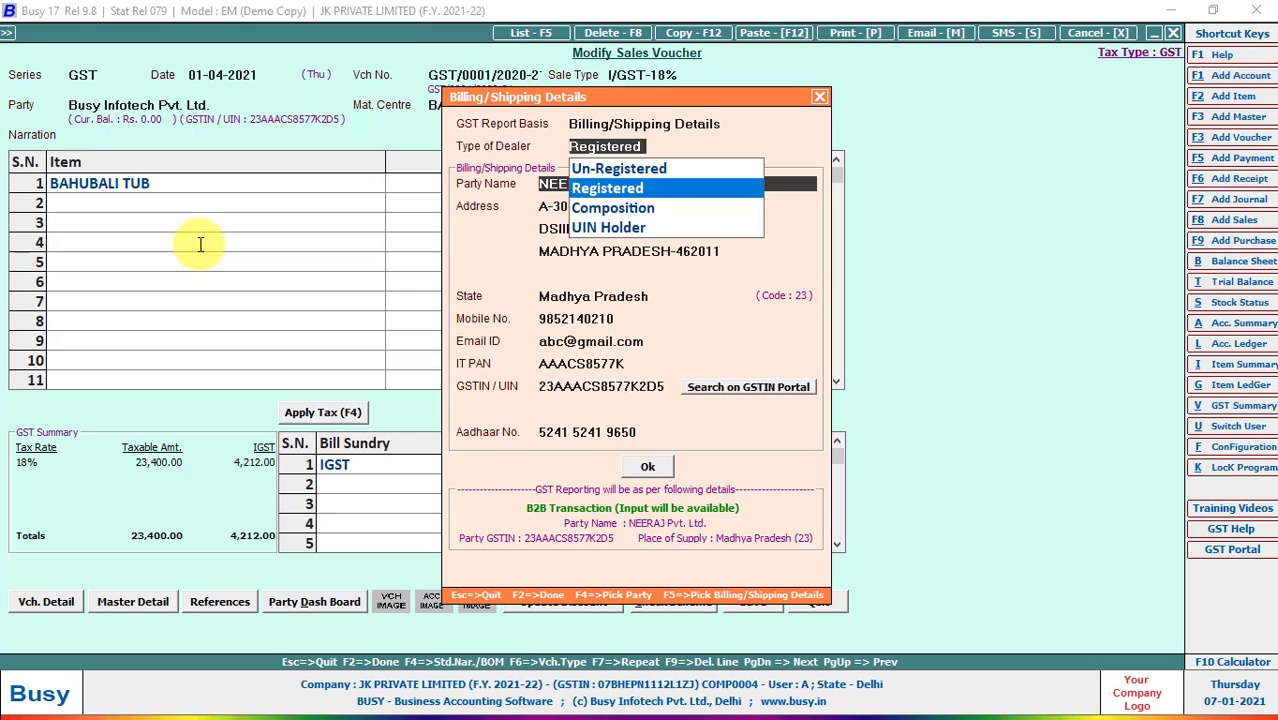
{"action": "key", "text": "Up"}
{"action": "key", "text": "Down"}
{"action": "key", "text": "Down"}
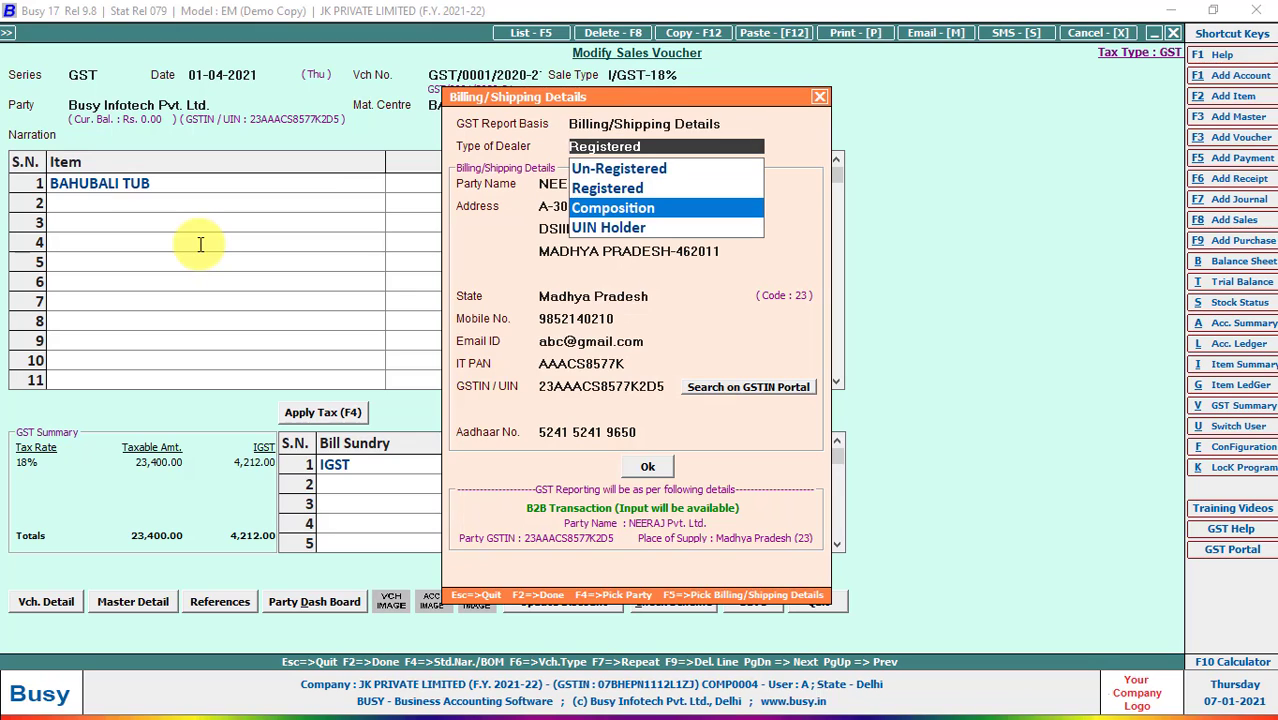
{"action": "key", "text": "Up"}
{"action": "key", "text": "Up"}
{"action": "key", "text": "Return"}
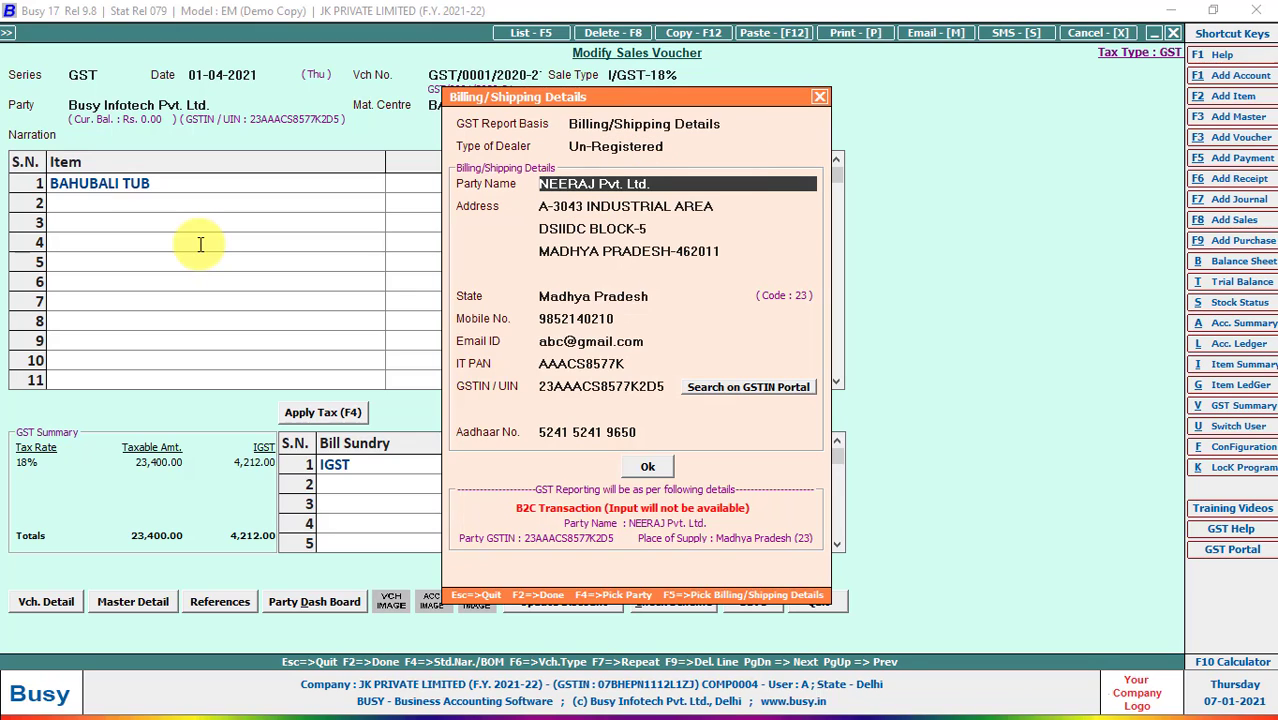
Clear the GSTIN/UIN and Aadhaar number in the Billing/Shipping Details and accept the details
{"action": "key", "text": "Return"}
{"action": "key", "text": "Return"}
{"action": "key", "text": "Return"}
{"action": "key", "text": "Return"}
{"action": "key", "text": "Return"}
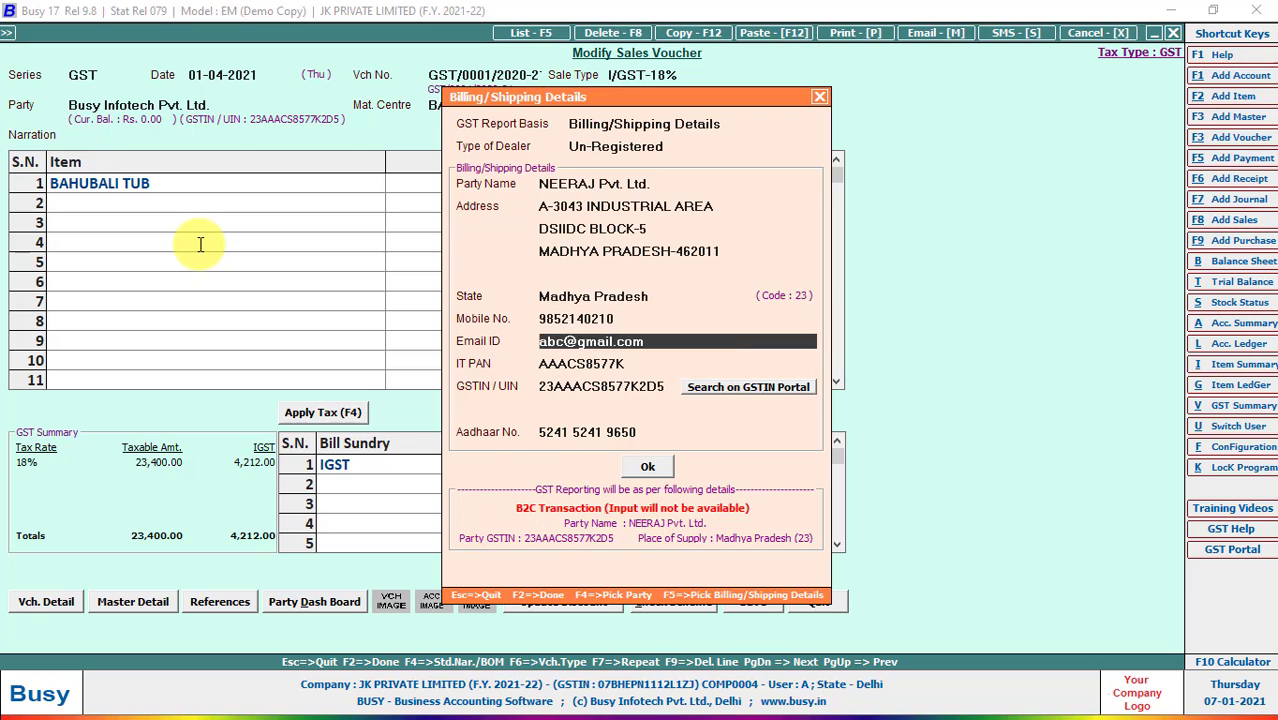
{"action": "key", "text": "Return"}
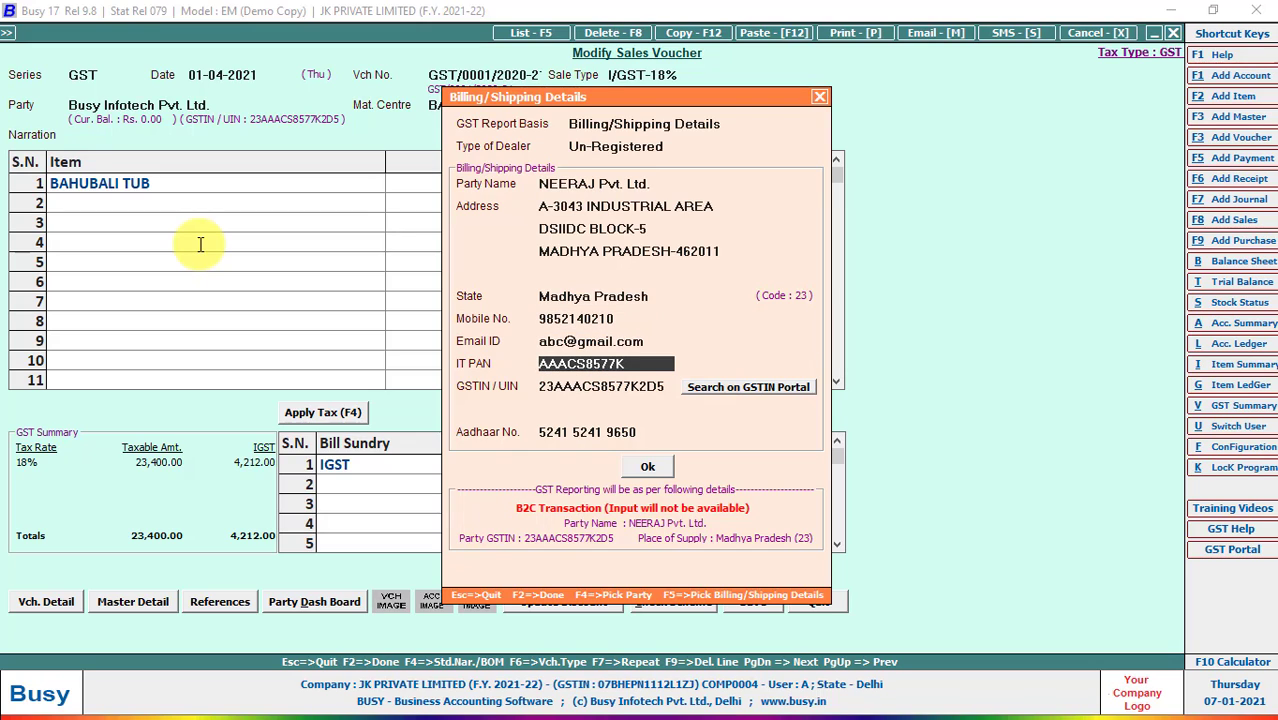
{"action": "key", "text": "Return"}
{"action": "key", "text": "Delete"}
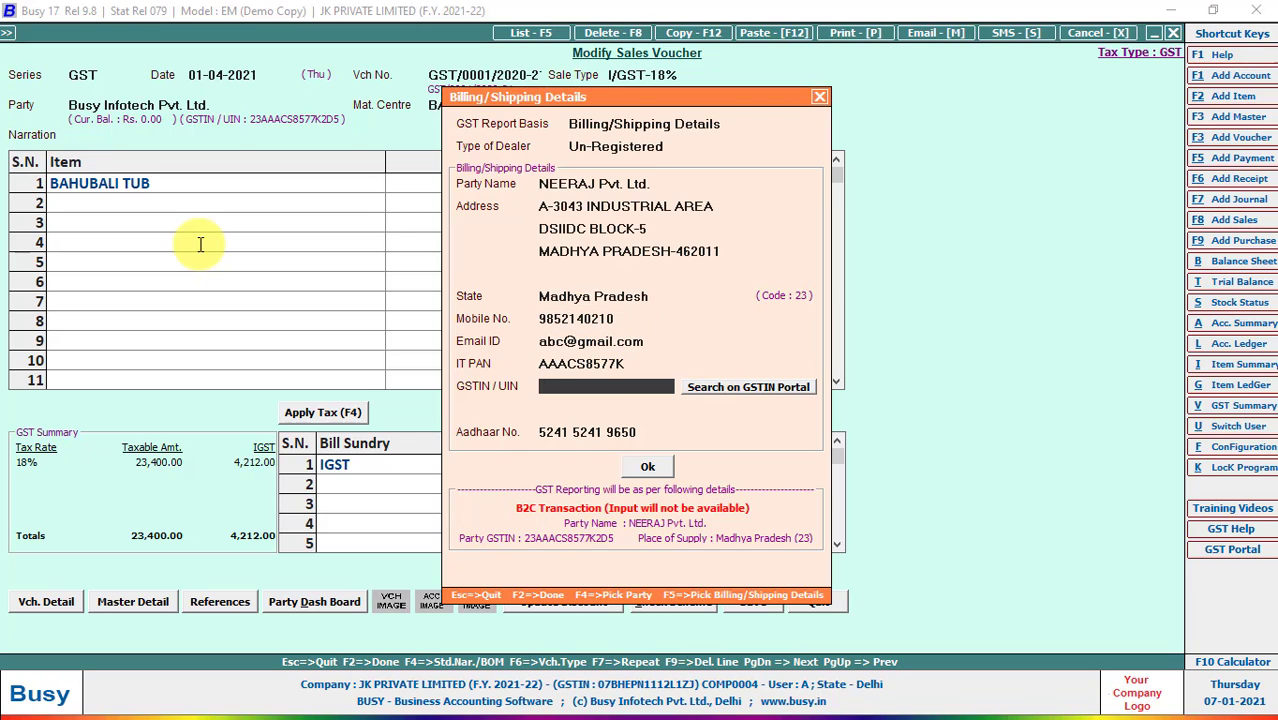
{"action": "key", "text": "Return"}
{"action": "key", "text": "Delete"}
{"action": "key", "text": "Return"}
{"action": "key", "text": "Return"}
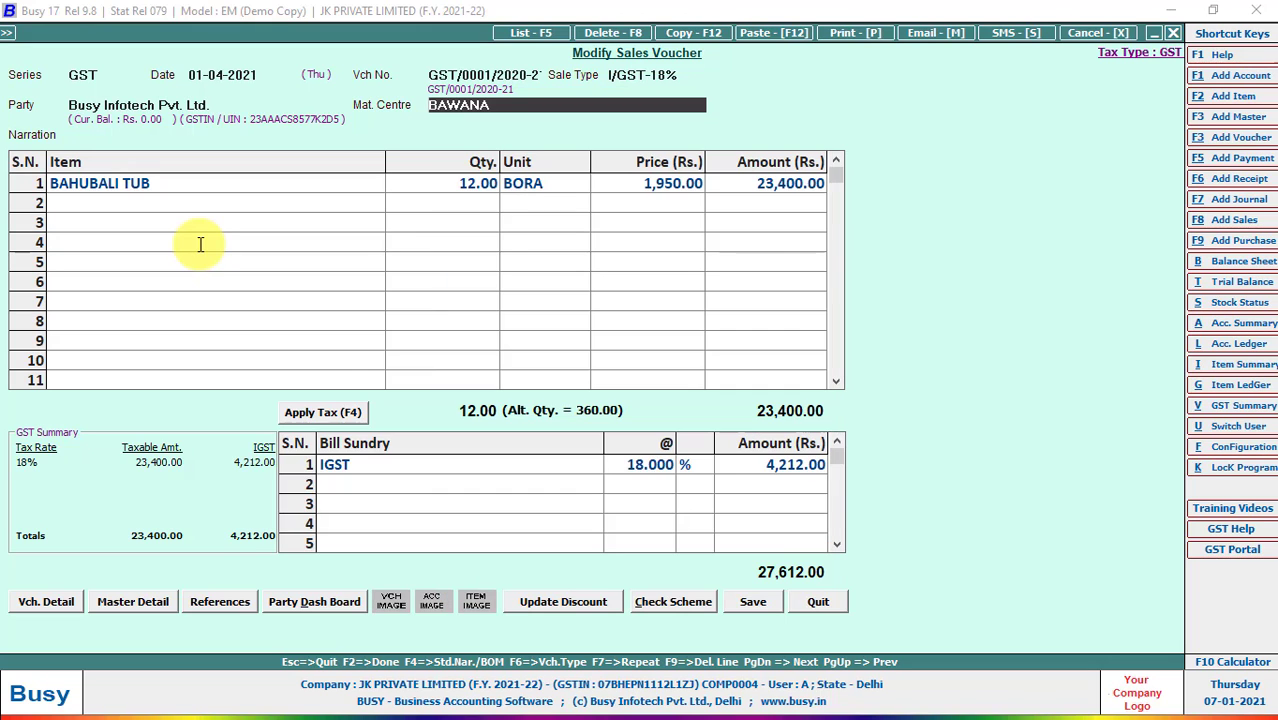
Save the sales voucher, preview its standard sales invoice to check the billed-to and shipped-to details, and close the preview
{"action": "key", "text": "Return"}
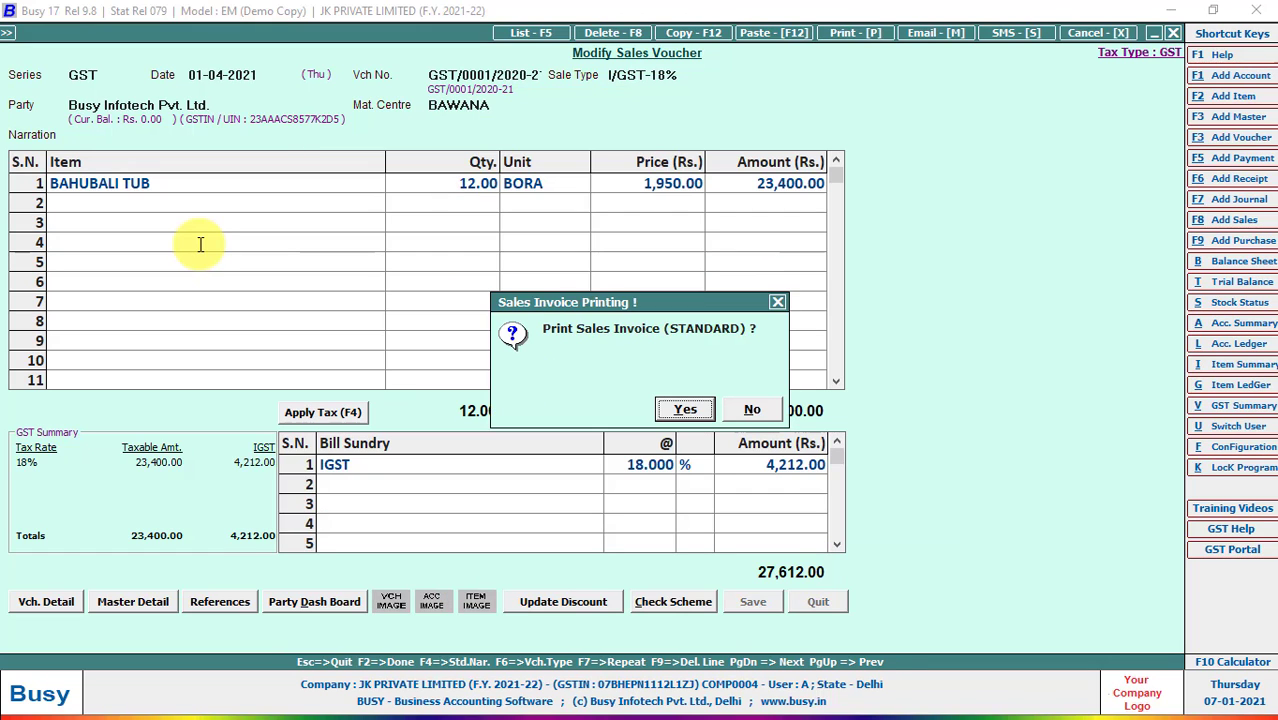
{"action": "key", "text": "Return"}
{"action": "key", "text": "alt+p"}
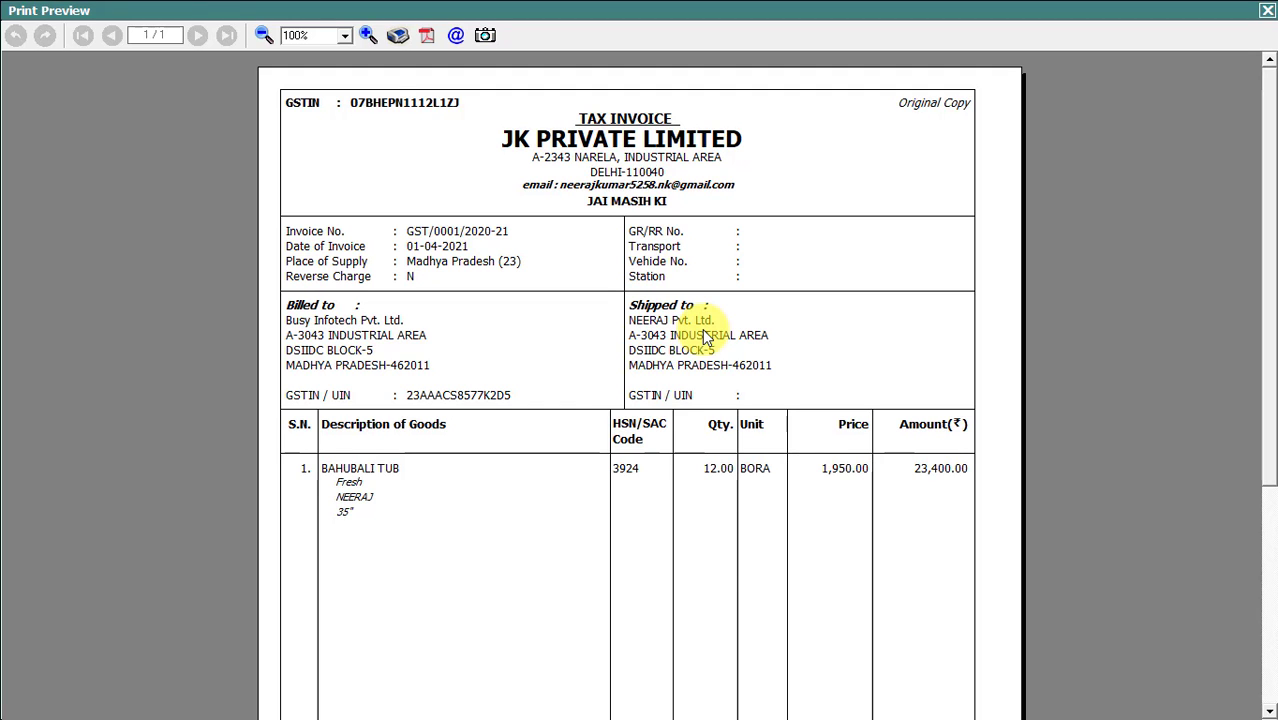
{"action": "key", "text": "Escape"}
{"action": "key", "text": "Escape"}
{"action": "key", "text": "Escape"}
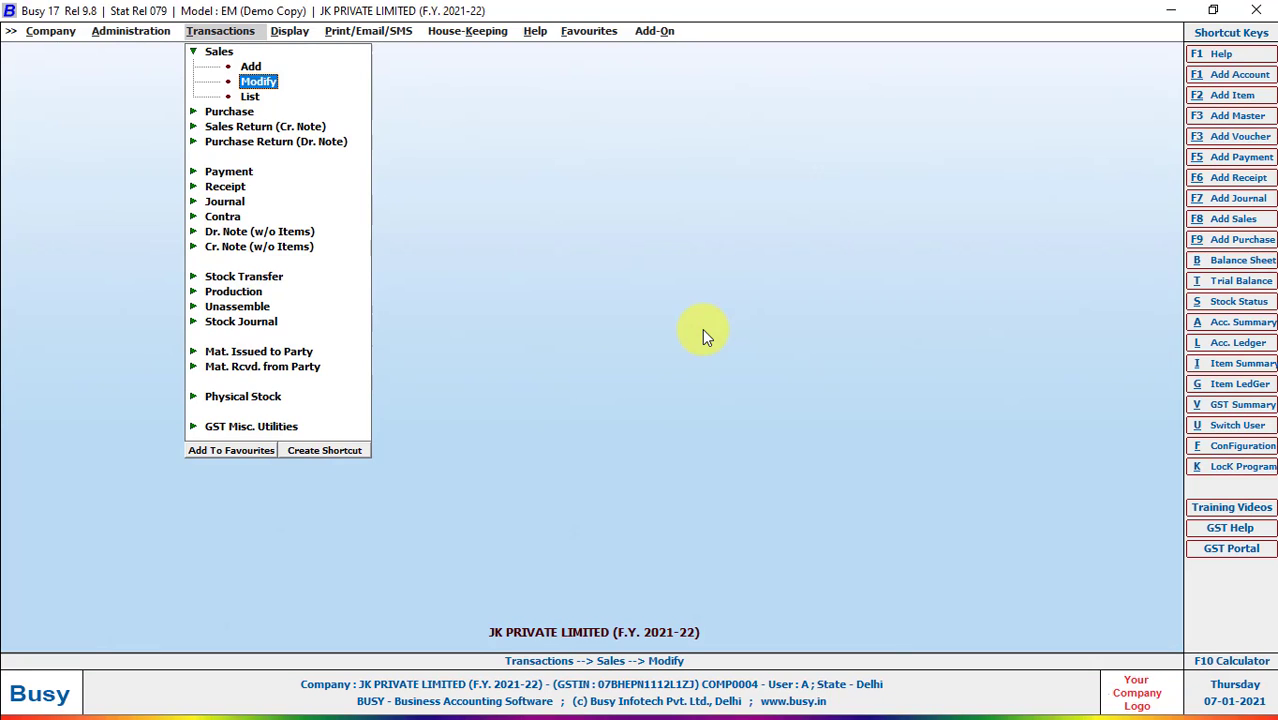
Switch to Photos to check the list of sales features to cover, and return to Busy
{"action": "key", "text": "alt+Tab"}
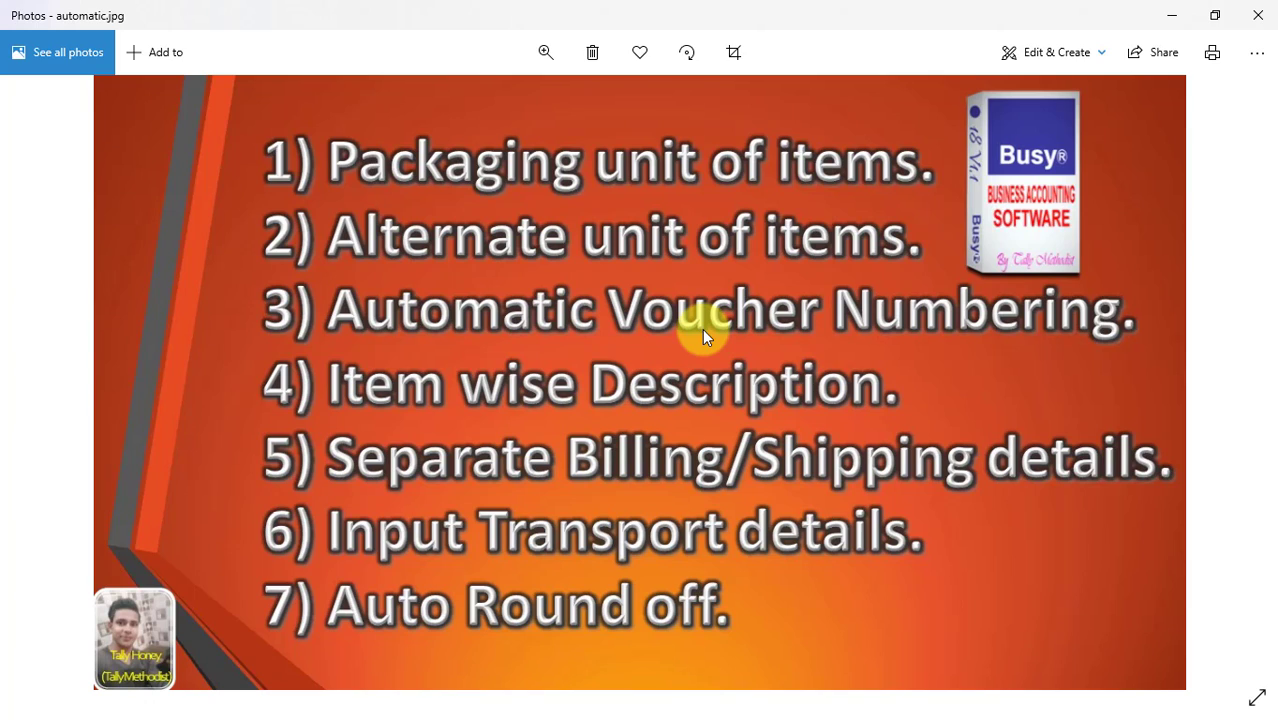
{"action": "key", "text": "alt+Tab"}
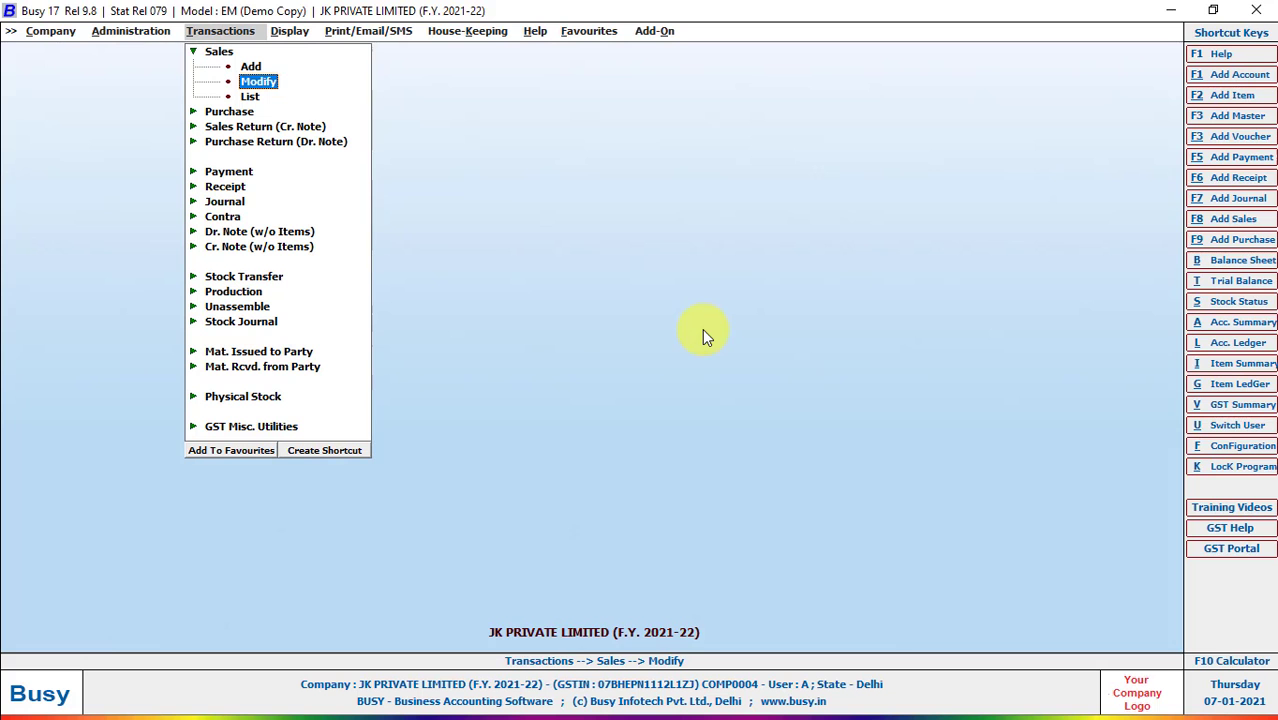
Reopen the saved GST series sales voucher, preview its sales invoice and examine the sheet from header to grand total
{"action": "key", "text": "Return"}
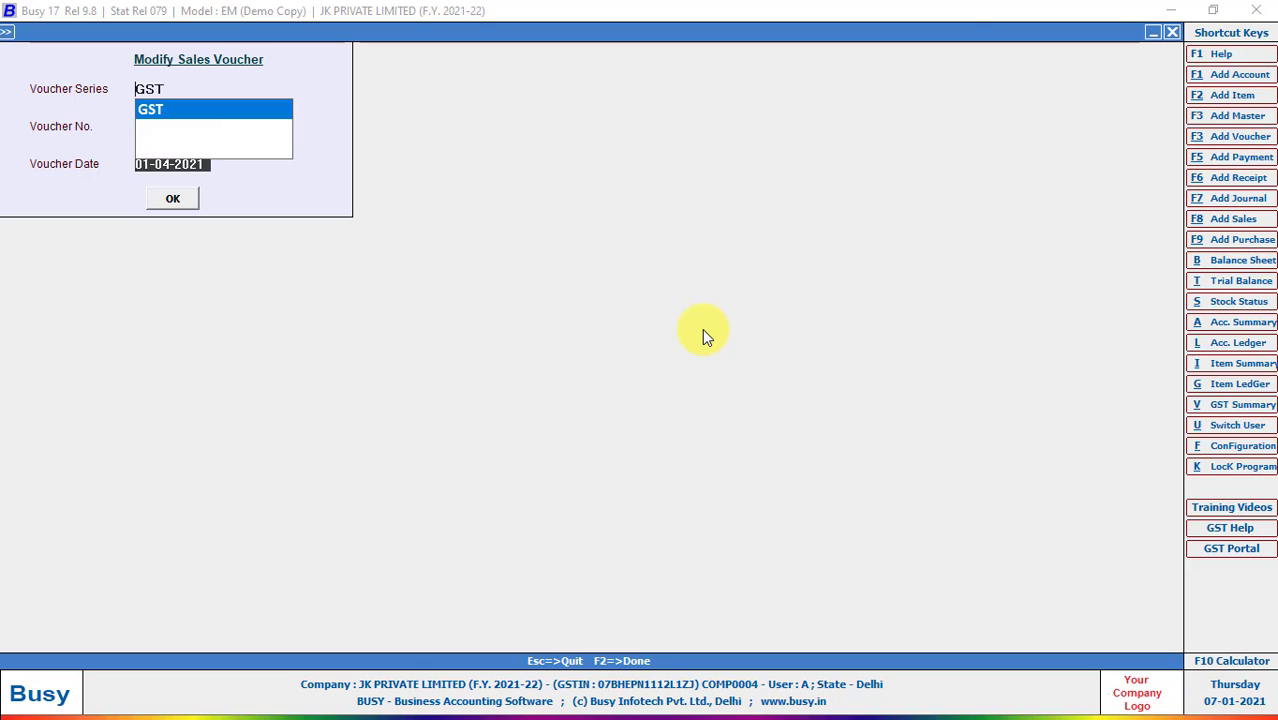
{"action": "key", "text": "F2"}
{"action": "key", "text": "alt+p"}
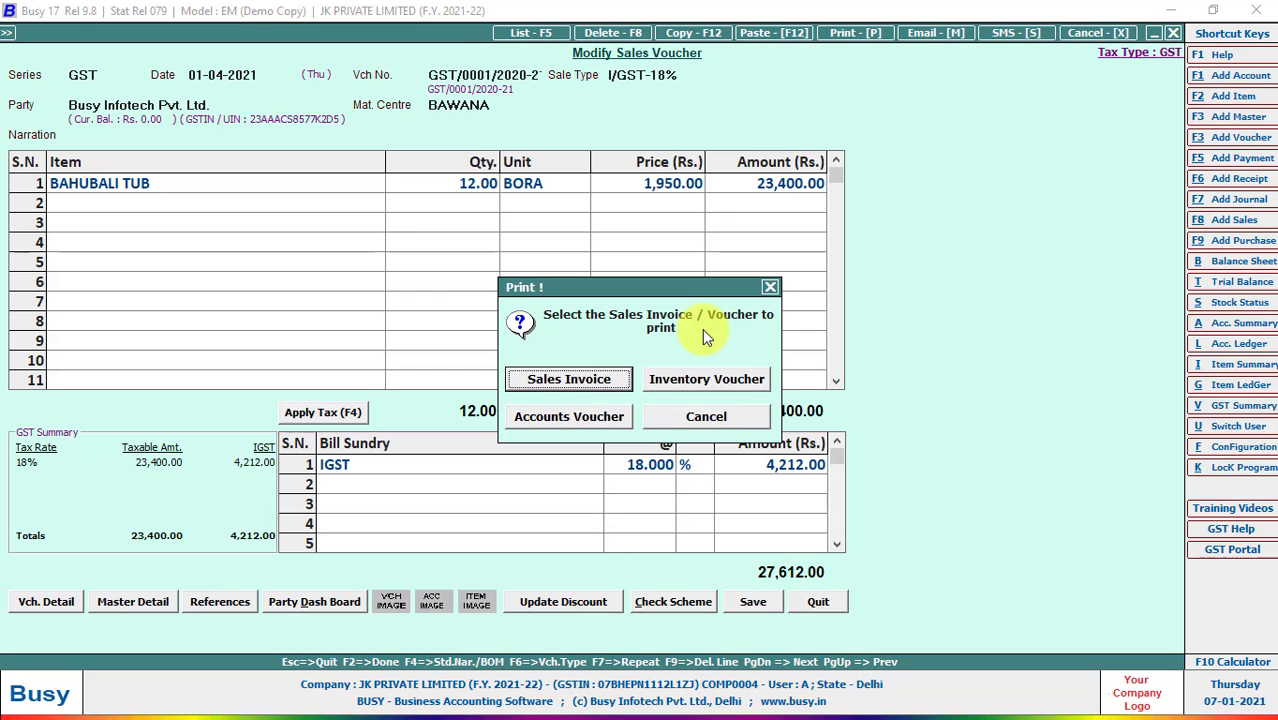
{"action": "key", "text": "Return"}
{"action": "key", "text": "alt+p"}
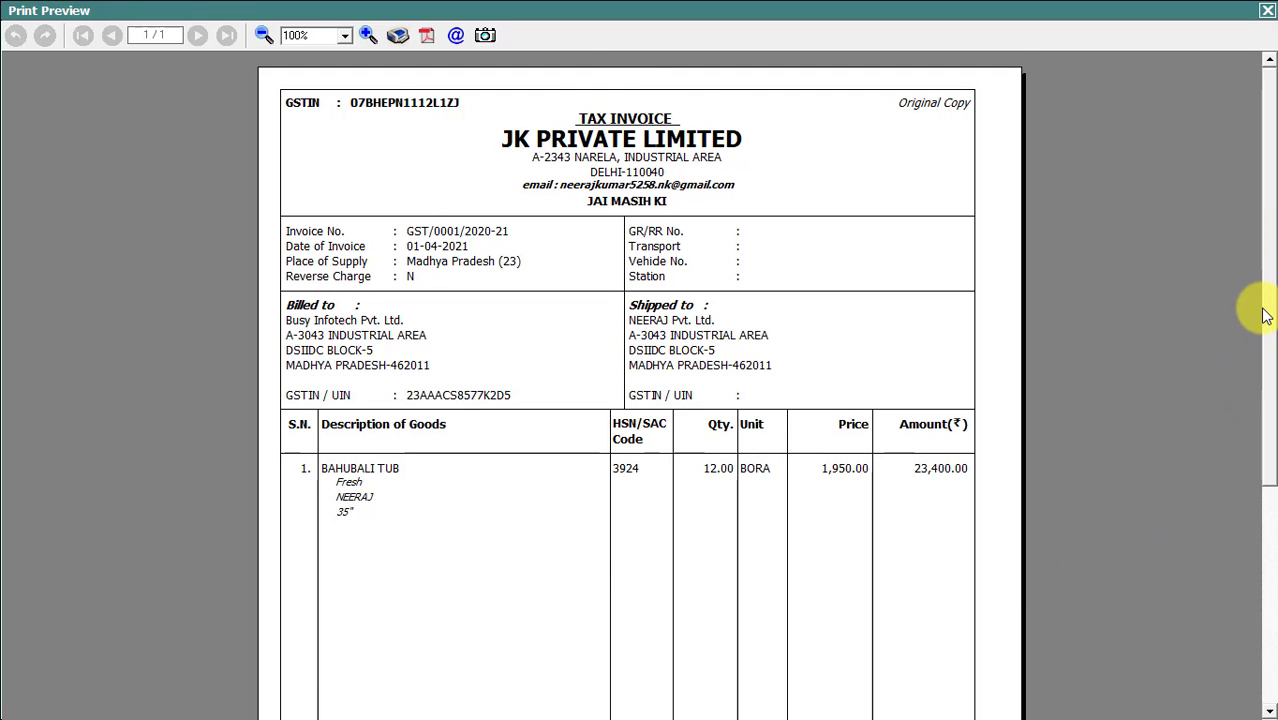
{"action": "left_click_drag", "start_coordinate": [1260, 310], "coordinate": [1264, 543]}
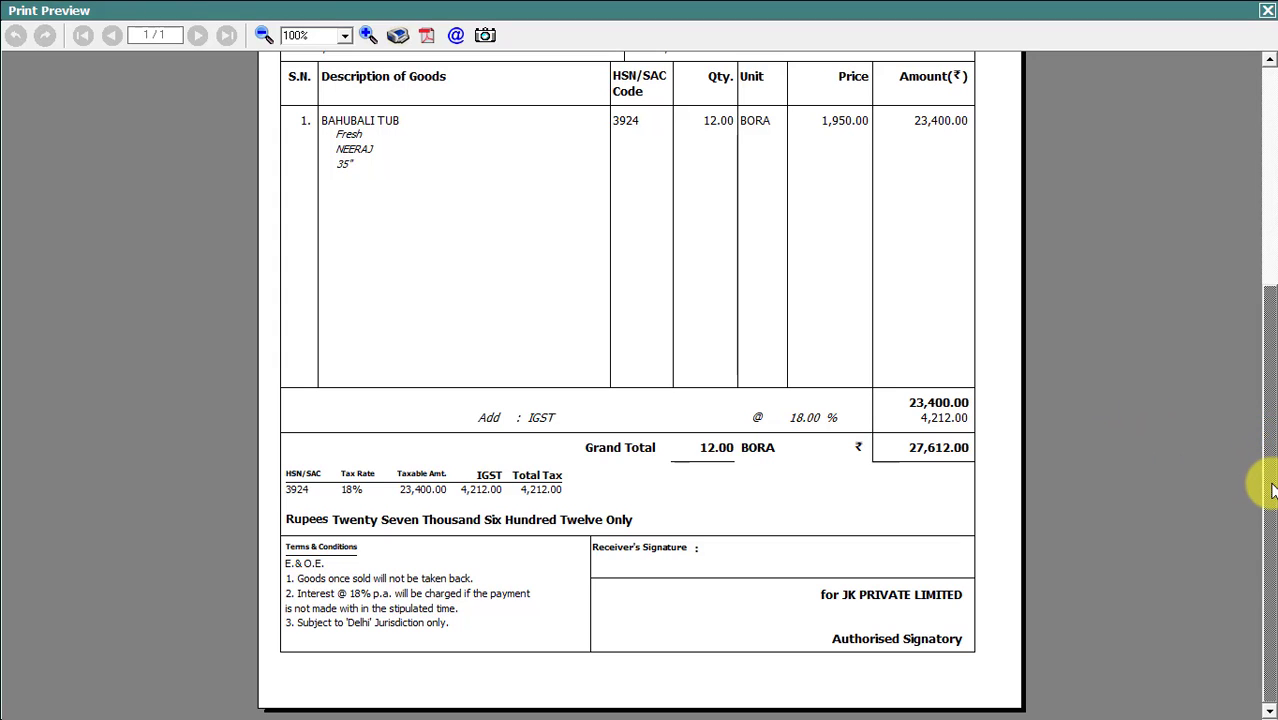
{"action": "scroll", "coordinate": [1268, 456], "scroll_direction": "up", "scroll_amount": 1}
{"action": "left_click_drag", "start_coordinate": [1268, 456], "coordinate": [1262, 277]}
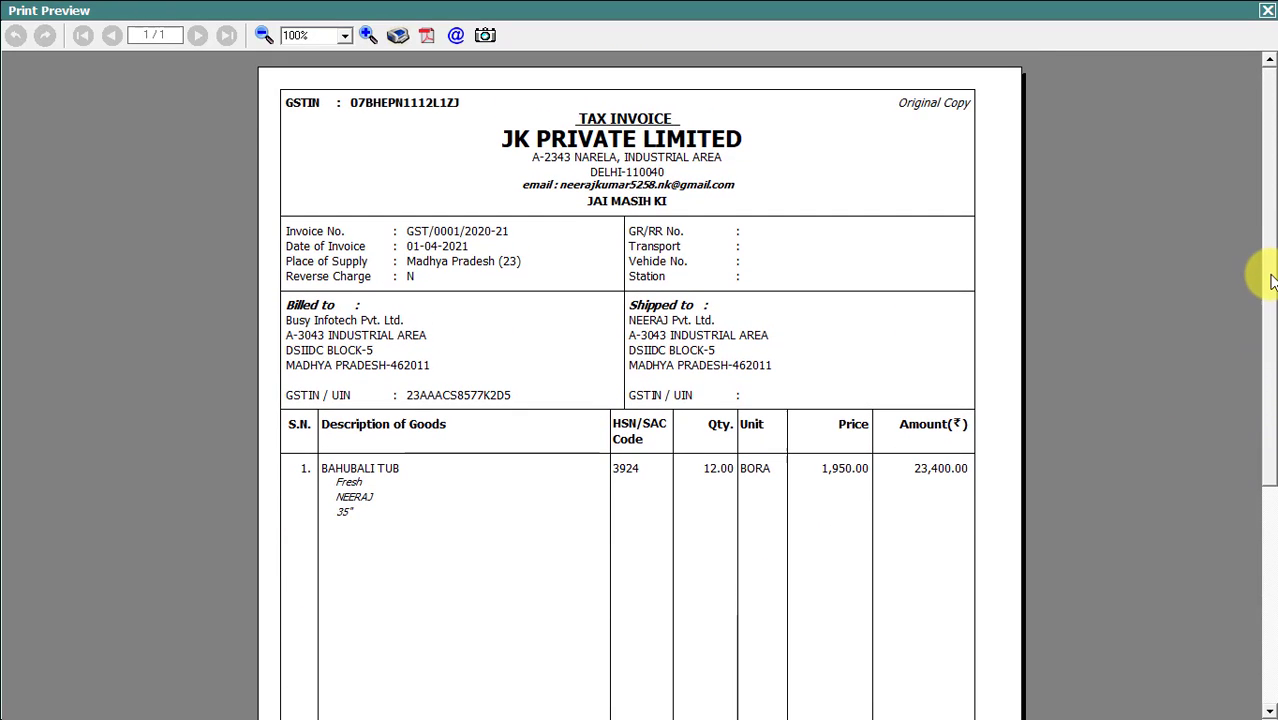
Close the invoice preview and open the voucher configuration of the GST sales series
{"action": "left_click", "coordinate": [1267, 10]}
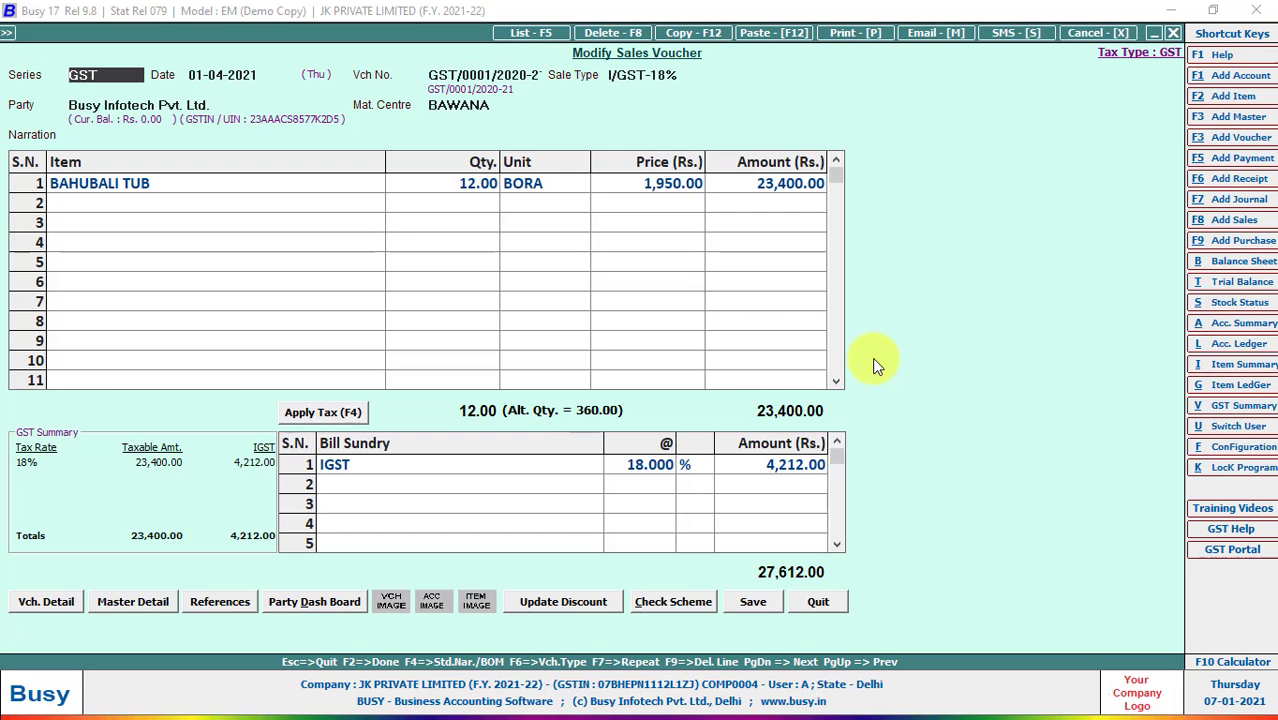
{"action": "key", "text": "alt+f"}
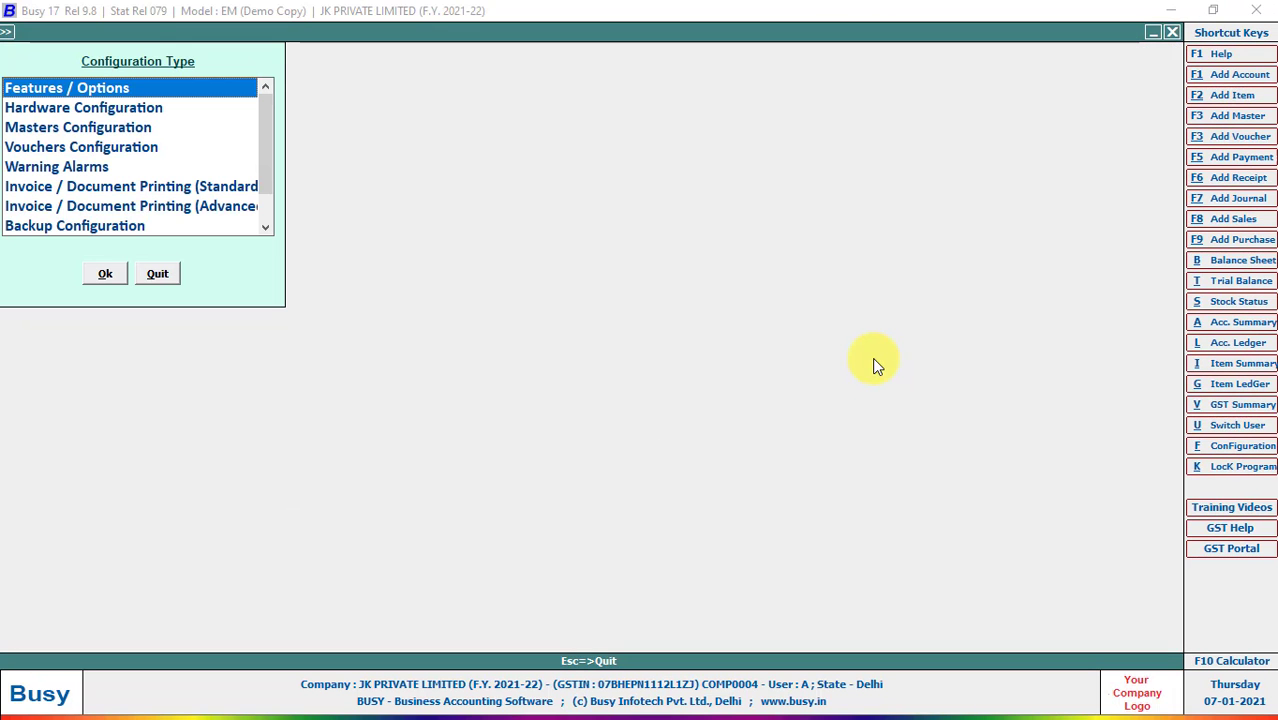
{"action": "key", "text": "Down"}
{"action": "key", "text": "Down"}
{"action": "key", "text": "Down"}
{"action": "key", "text": "Return"}
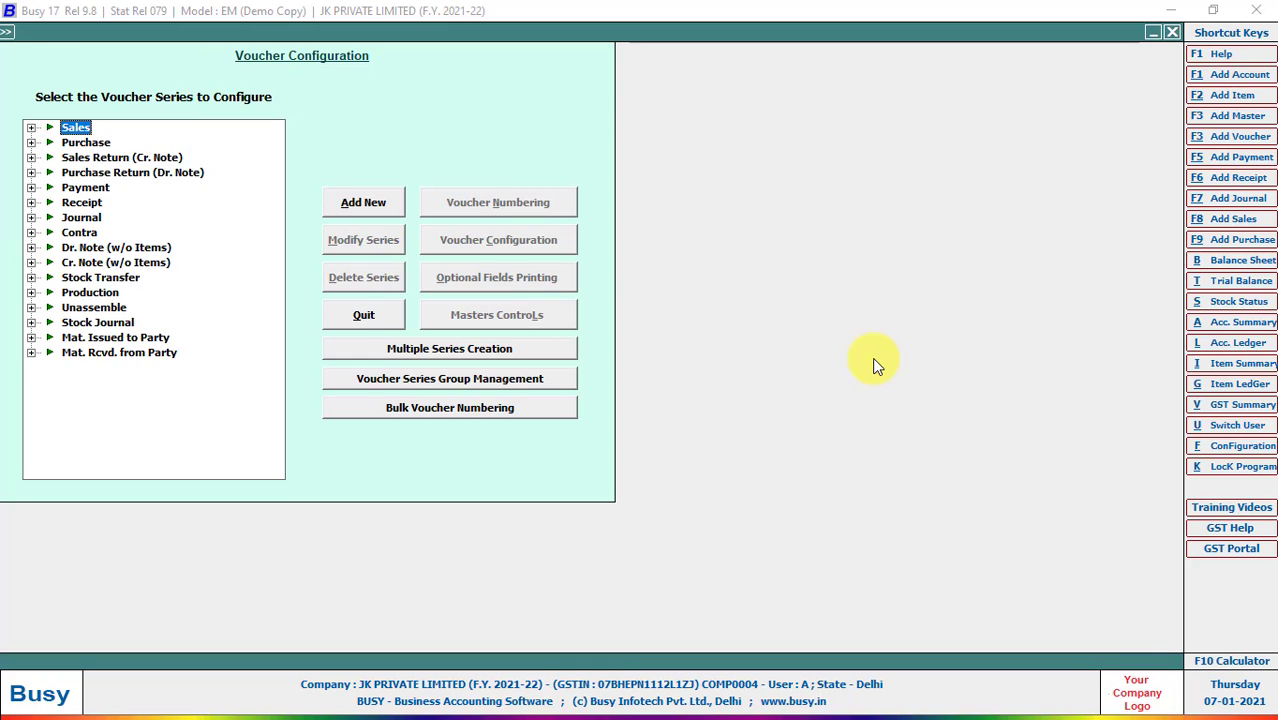
{"action": "key", "text": "Right"}
{"action": "key", "text": "Down"}
{"action": "key", "text": "Tab"}
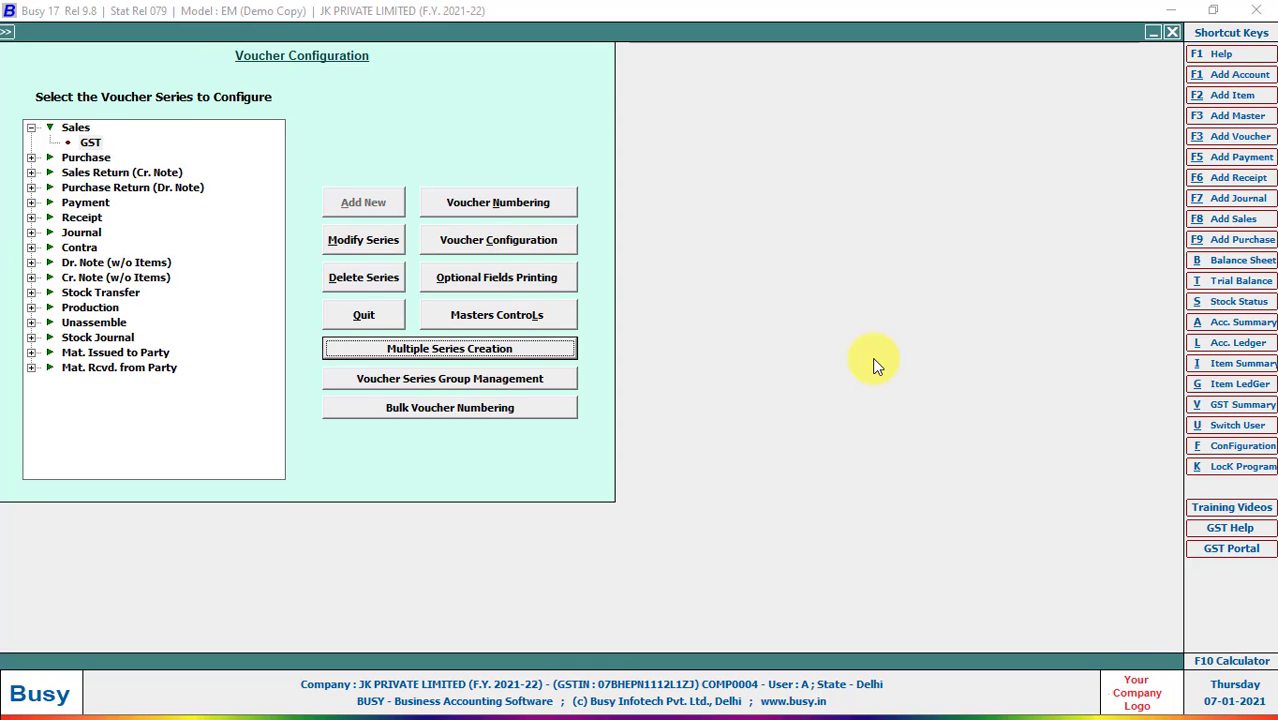
{"action": "key", "text": "Tab"}
{"action": "key", "text": "Tab"}
{"action": "key", "text": "Tab"}
{"action": "key", "text": "Tab"}
{"action": "key", "text": "Tab"}
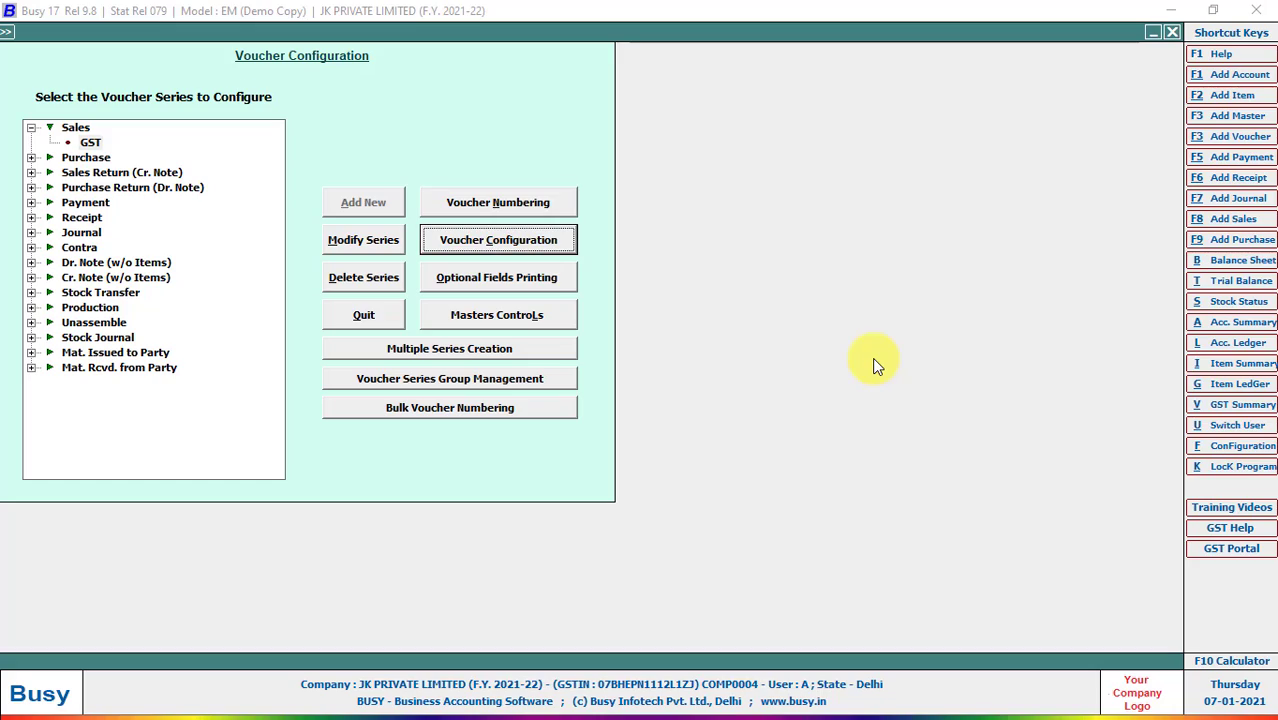
{"action": "key", "text": "Return"}
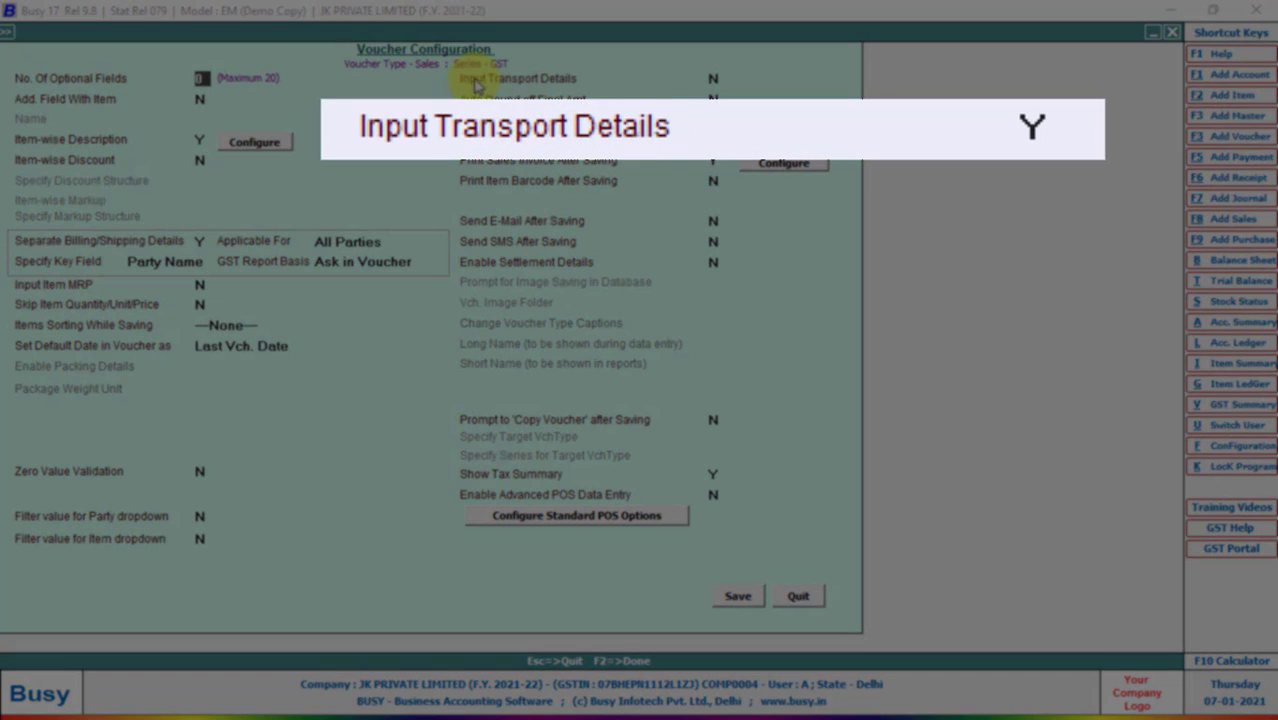
Enable Input Transport Details for the GST sales series
{"action": "left_click", "coordinate": [716, 78]}
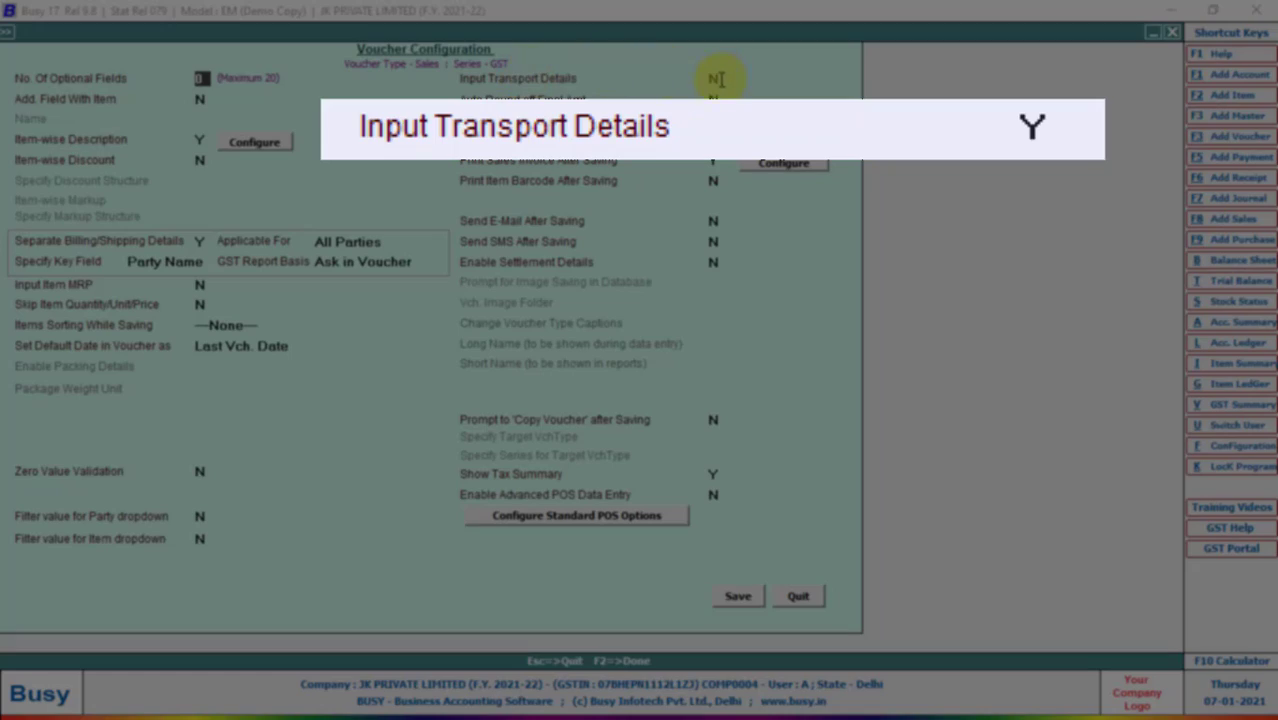
{"action": "key", "text": "y"}
{"action": "key", "text": "Return"}
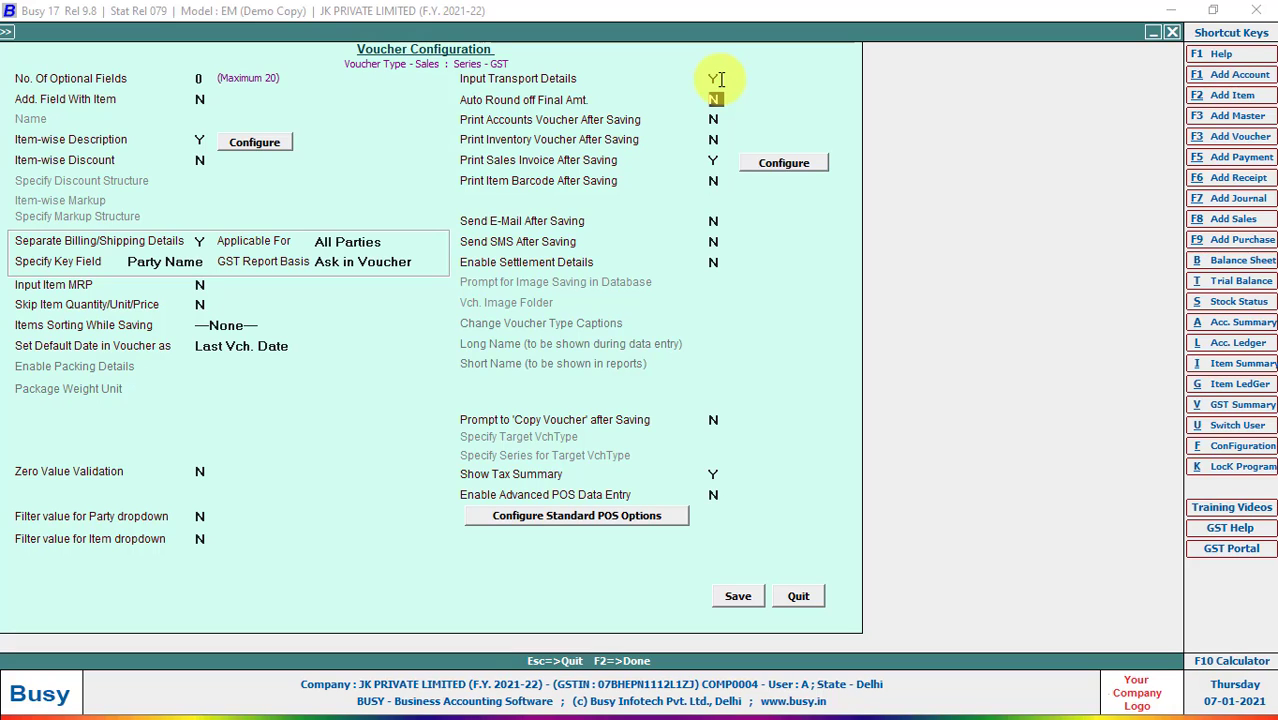
Enable Auto Round off Final Amt. in Automatic mode to the nearest Rs. 1, asking before adding the bill sundry, and save the configuration
{"action": "key", "text": "y"}
{"action": "key", "text": "Return"}
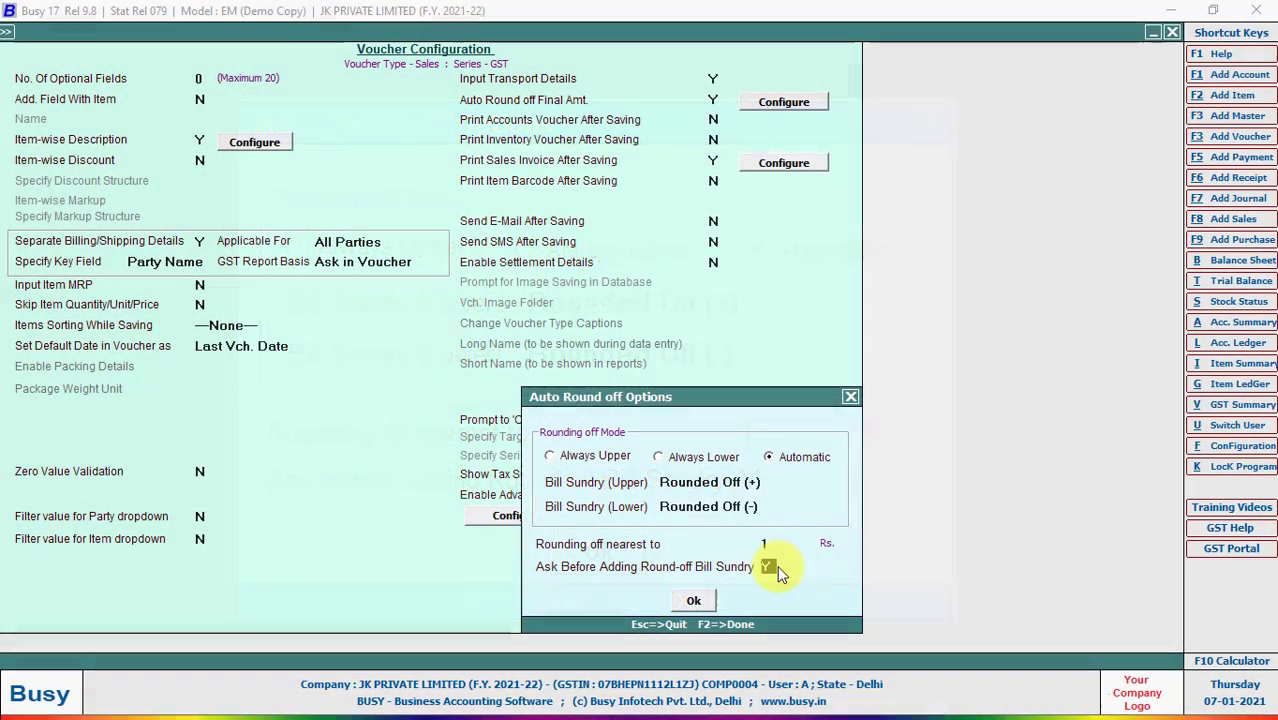
{"action": "key", "text": "F2"}
{"action": "key", "text": "F2"}
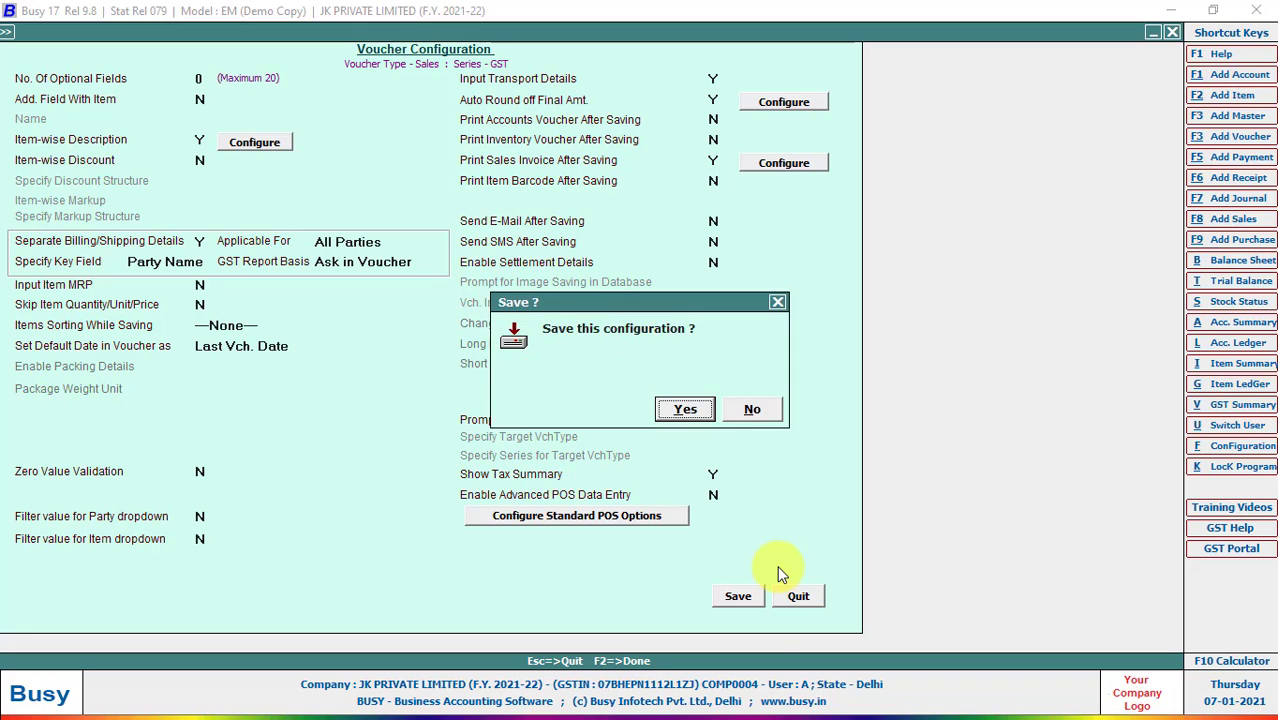
{"action": "key", "text": "Return"}
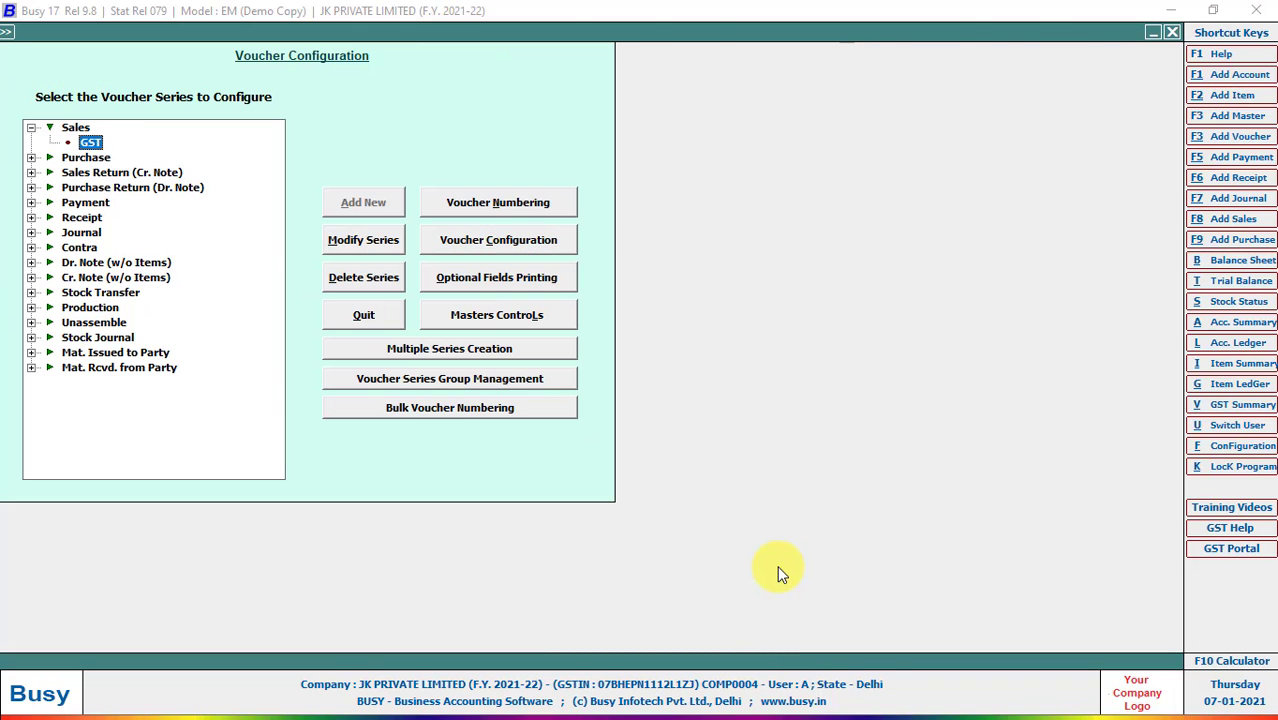
{"action": "key", "text": "Escape"}
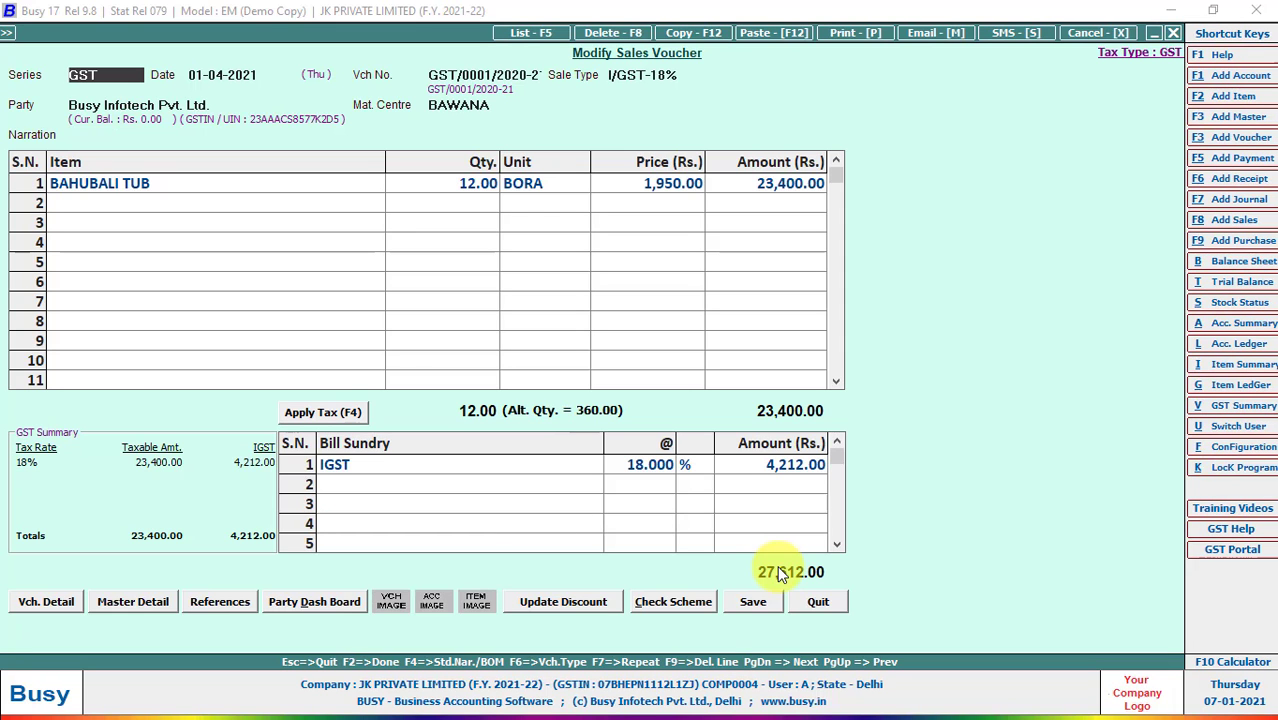
Reload the GST series sales voucher dated 01-04-2021 for modification
{"action": "key", "text": "Escape"}
{"action": "key", "text": "Return"}
{"action": "key", "text": "Return"}
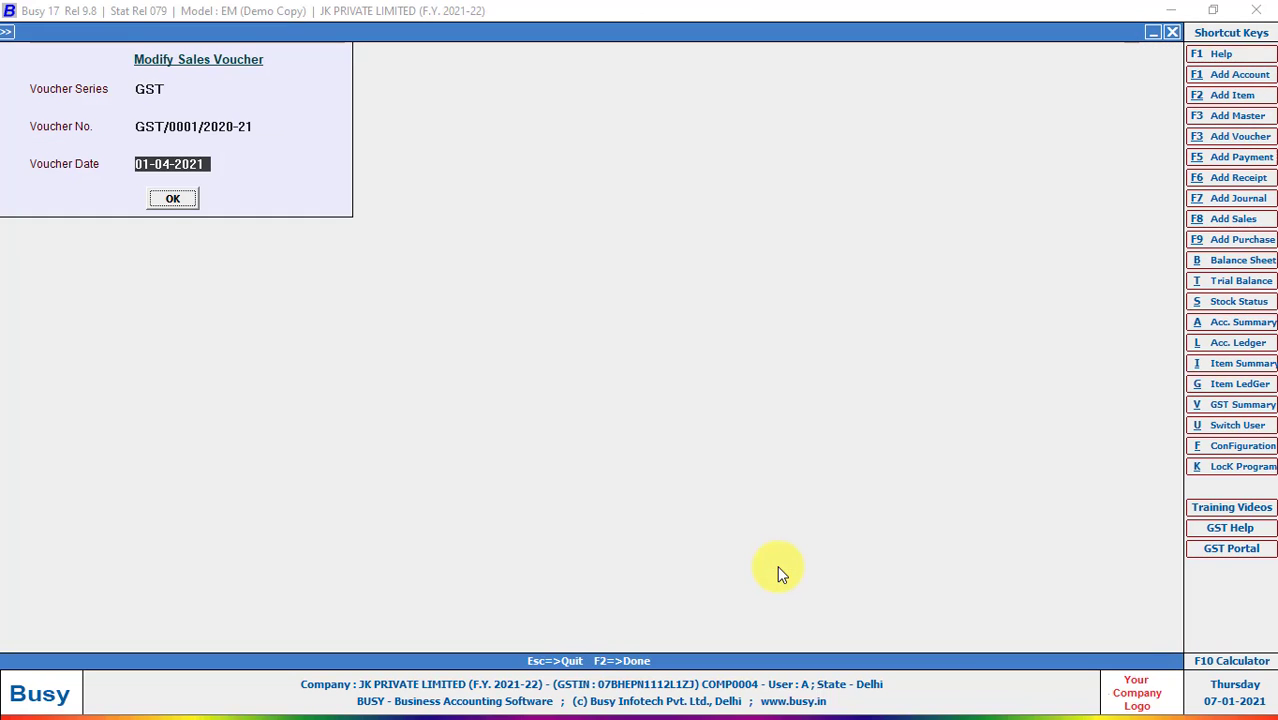
{"action": "key", "text": "Return"}
{"action": "key", "text": "Return"}
{"action": "key", "text": "Return"}
{"action": "key", "text": "Return"}
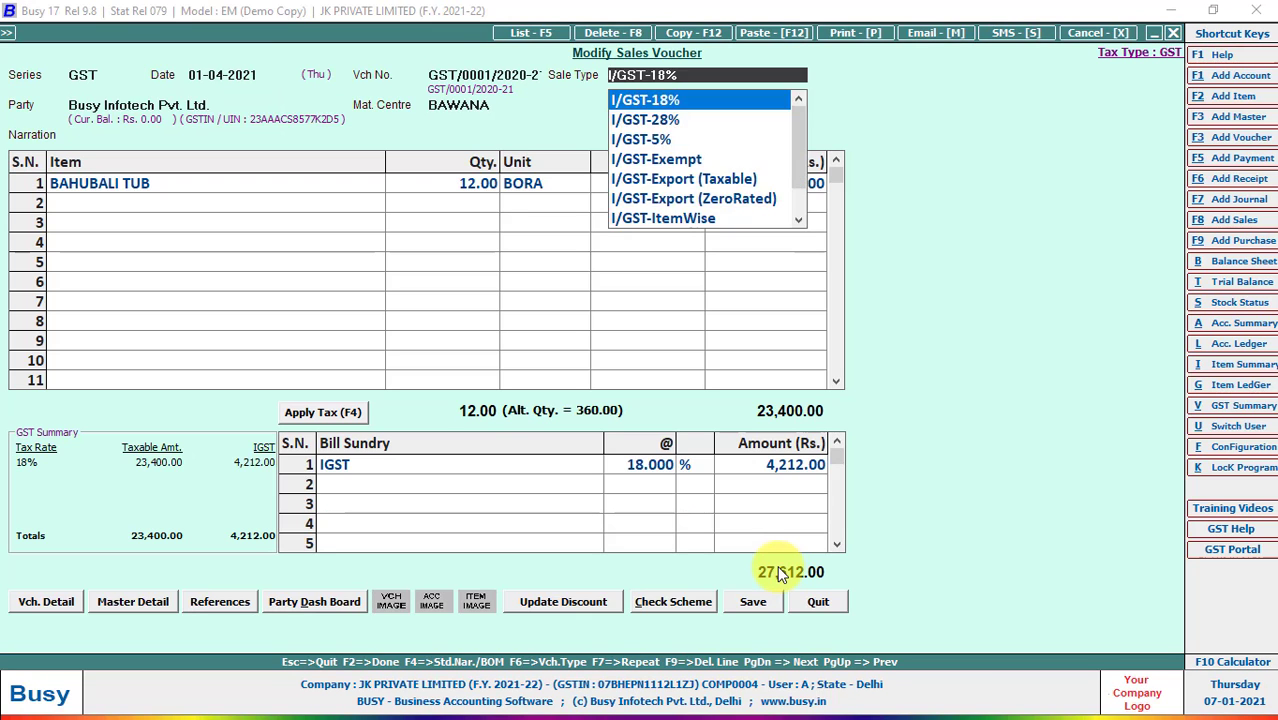
Set the BAHUBALI TUB price to 65.2 per Pcs. in the alternate-unit details
{"action": "key", "text": "Return"}
{"action": "key", "text": "Return"}
{"action": "key", "text": "Return"}
{"action": "key", "text": "Return"}
{"action": "key", "text": "Return"}
{"action": "key", "text": "Return"}
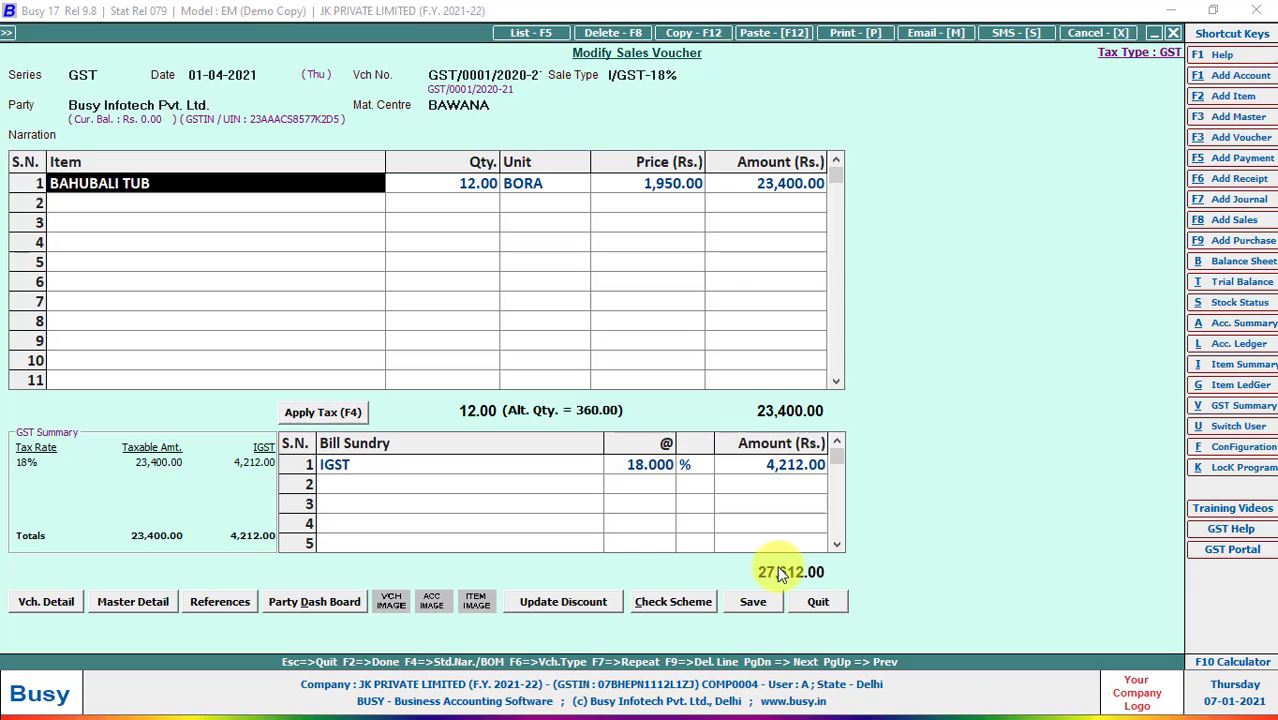
{"action": "key", "text": "Return"}
{"action": "key", "text": "Return"}
{"action": "key", "text": "Return"}
{"action": "key", "text": "Return"}
{"action": "key", "text": "Return"}
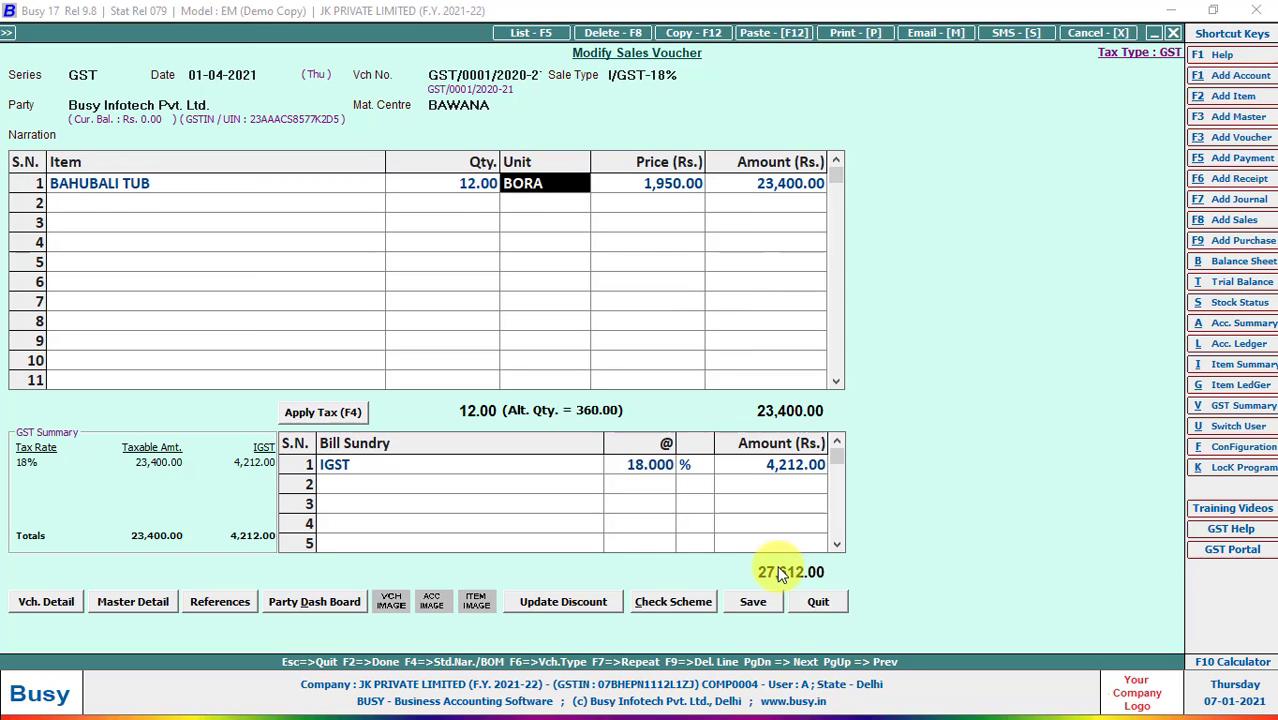
{"action": "key", "text": "Return"}
{"action": "key", "text": "Return"}
{"action": "key", "text": "Return"}
{"action": "type", "text": "65.2"}
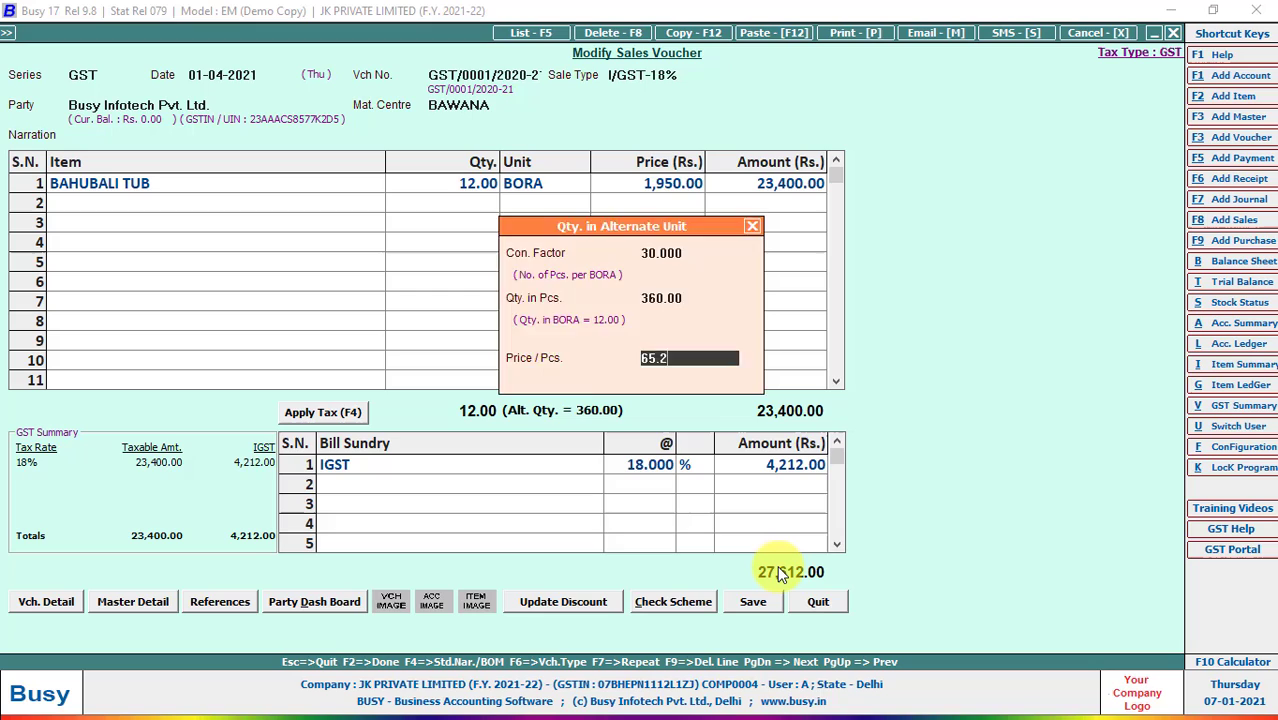
{"action": "key", "text": "Return"}
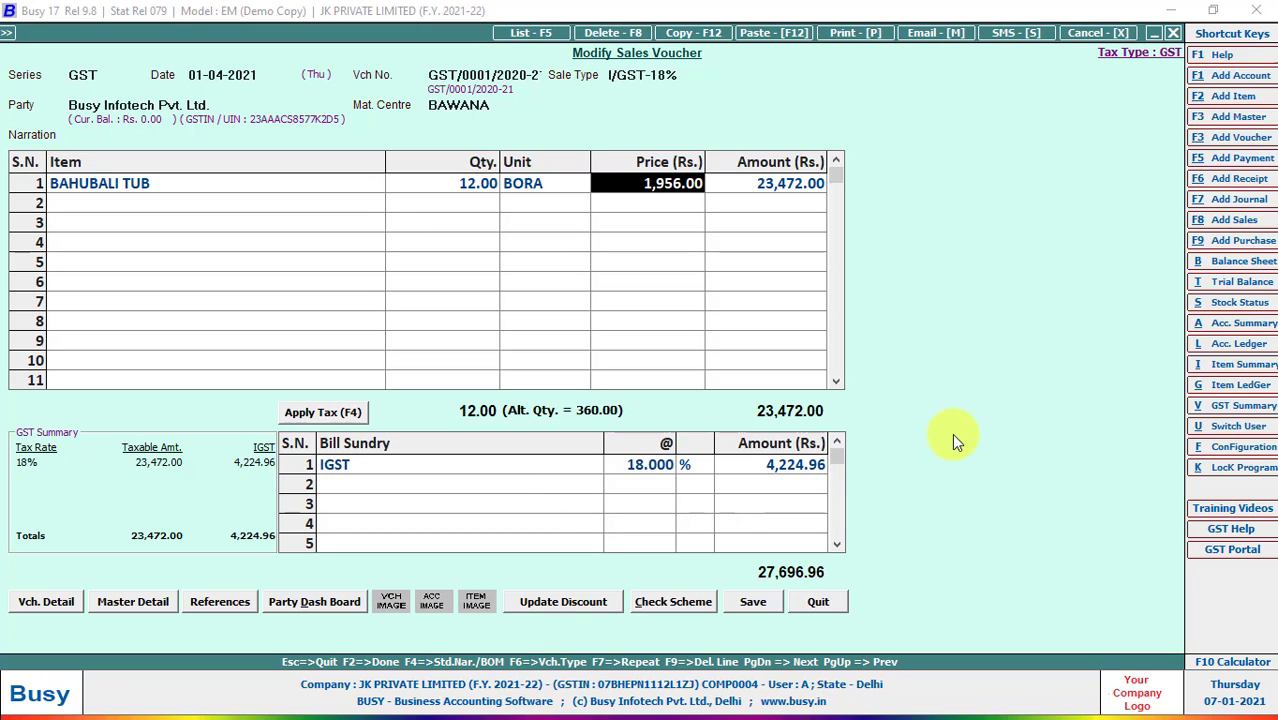
Finish the sales voucher with the rounding-off bill sundry added, and accept the bill-by-bill adjustment
{"action": "key", "text": "Page_Down"}
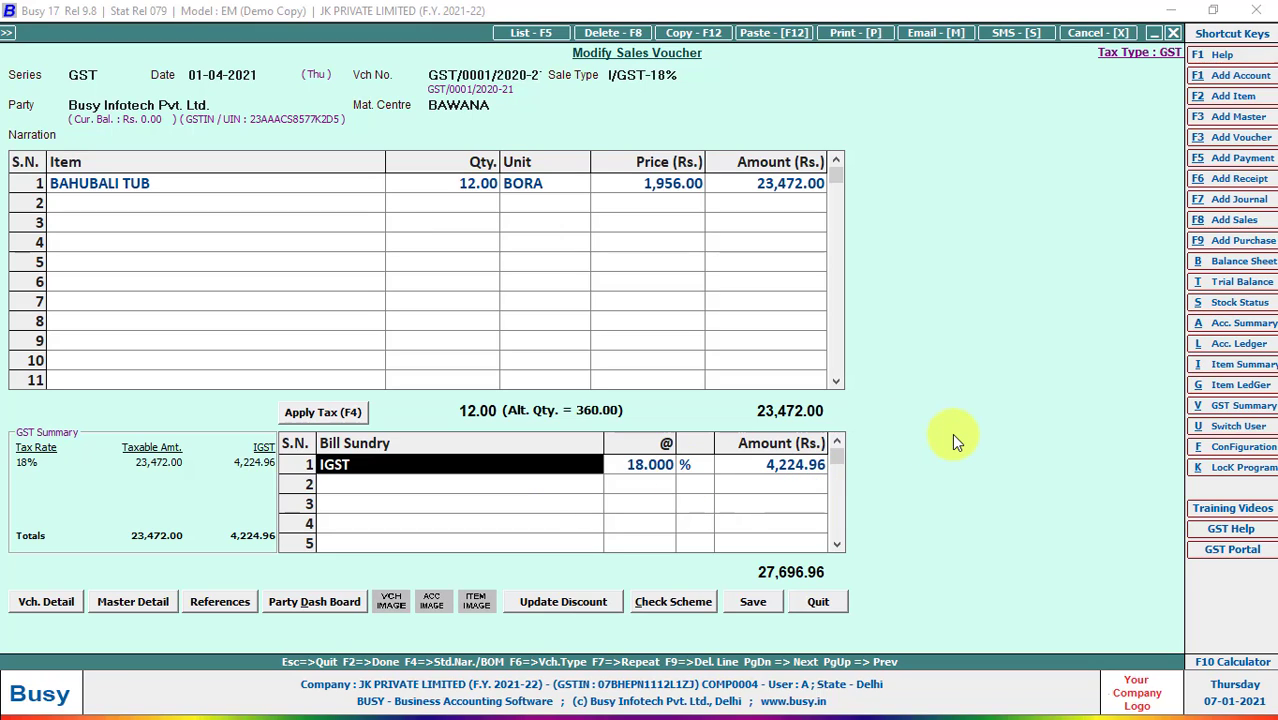
{"action": "key", "text": "F2"}
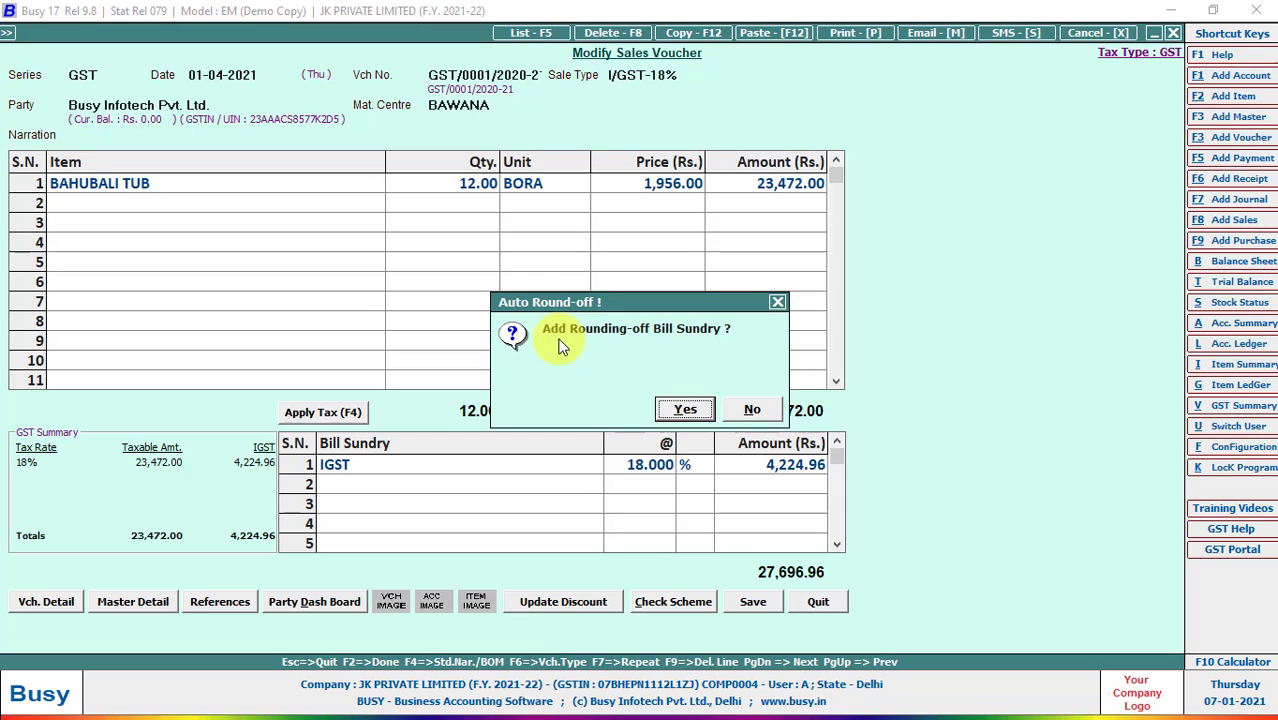
{"action": "key", "text": "Return"}
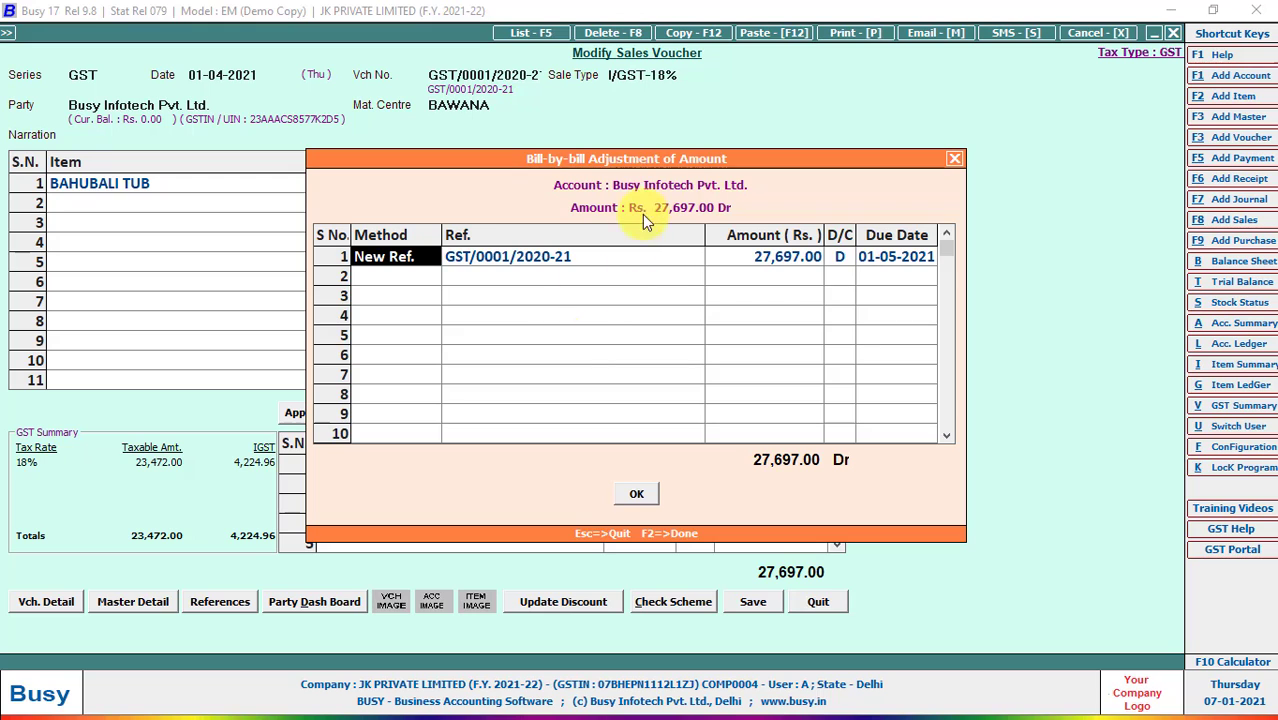
{"action": "left_click_drag", "start_coordinate": [652, 146], "coordinate": [745, 33]}
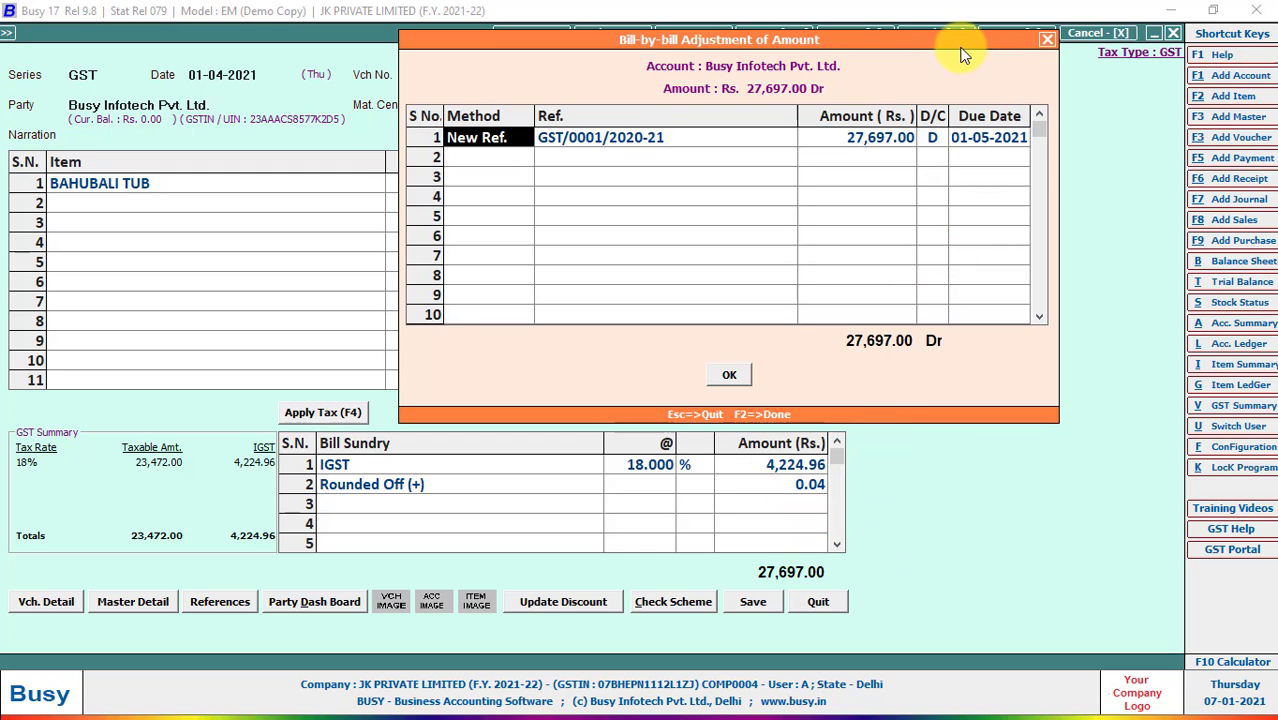
{"action": "key", "text": "F2"}
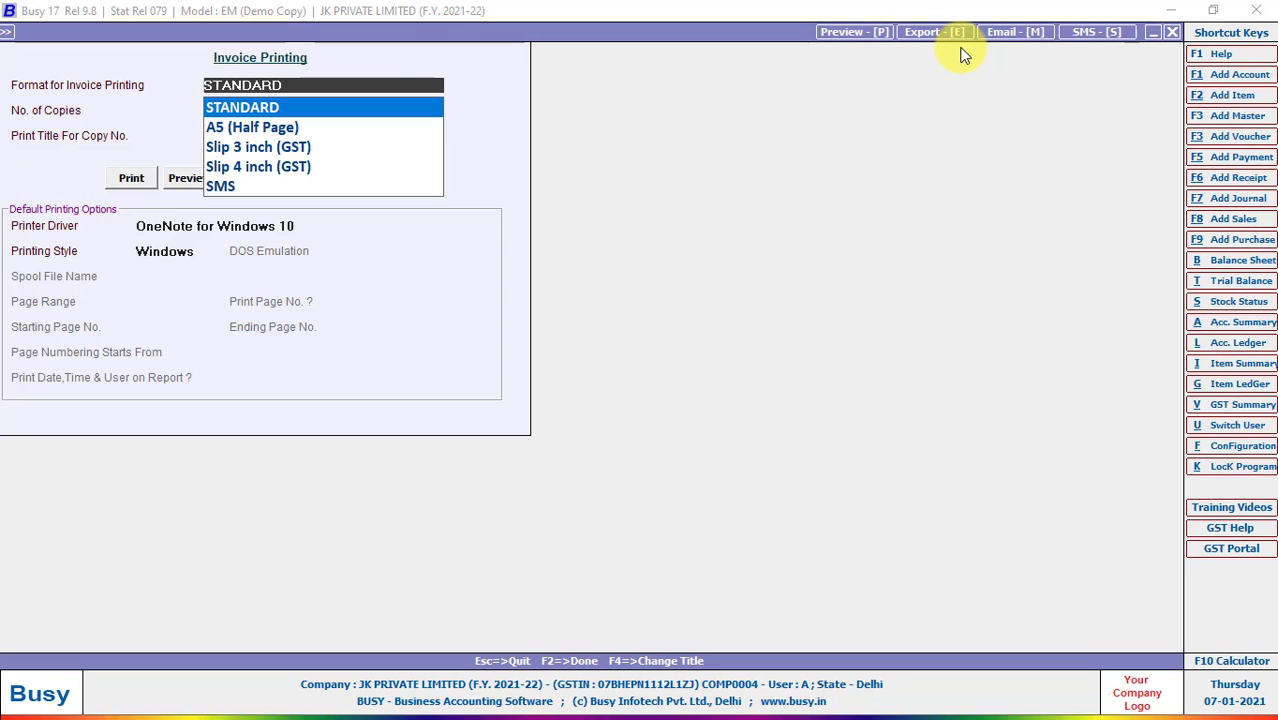
Preview the standard sales invoice and check its transport details and rounded-off grand total
{"action": "key", "text": "alt+p"}
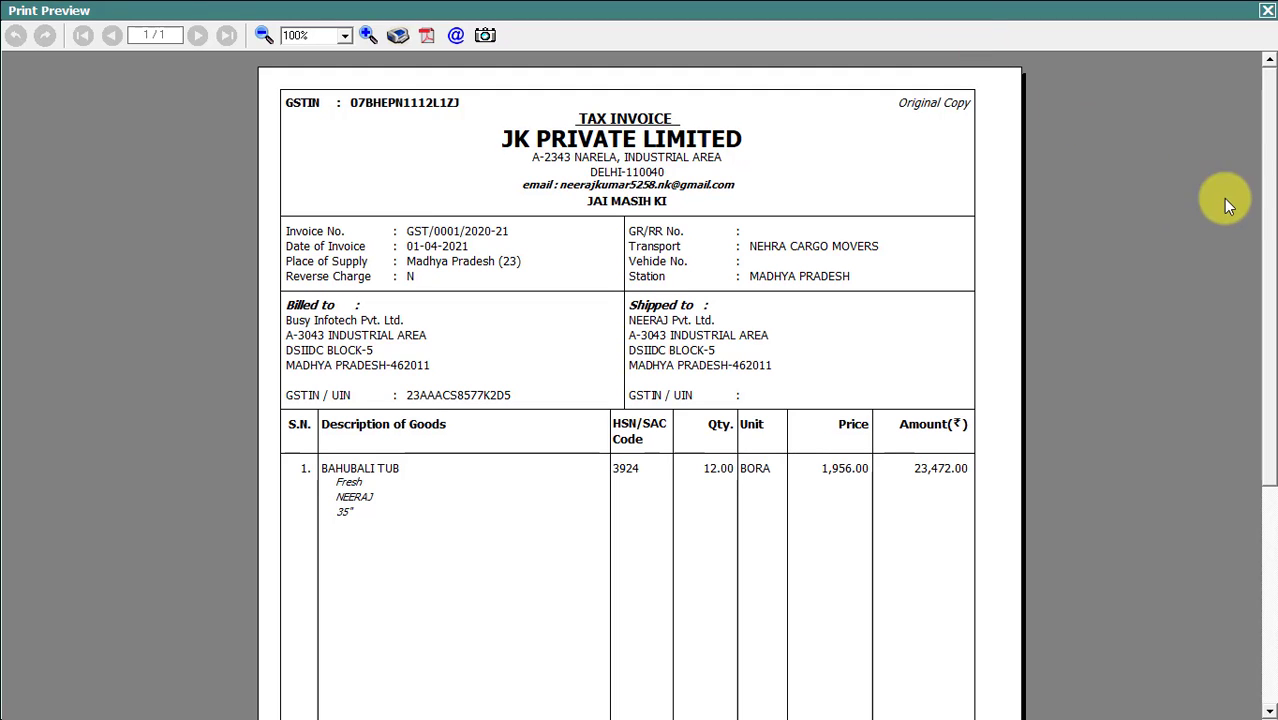
{"action": "left_click_drag", "start_coordinate": [1266, 188], "coordinate": [1270, 492]}
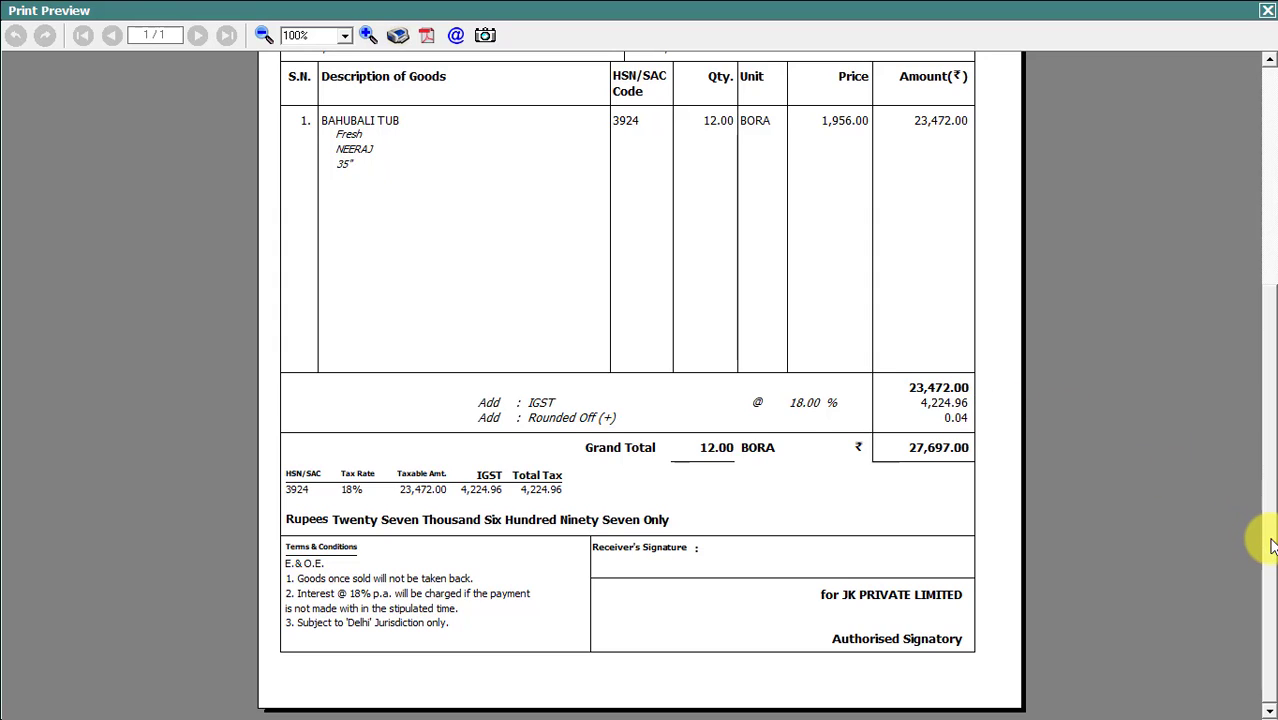
{"action": "left_click_drag", "start_coordinate": [1258, 520], "coordinate": [1258, 322]}
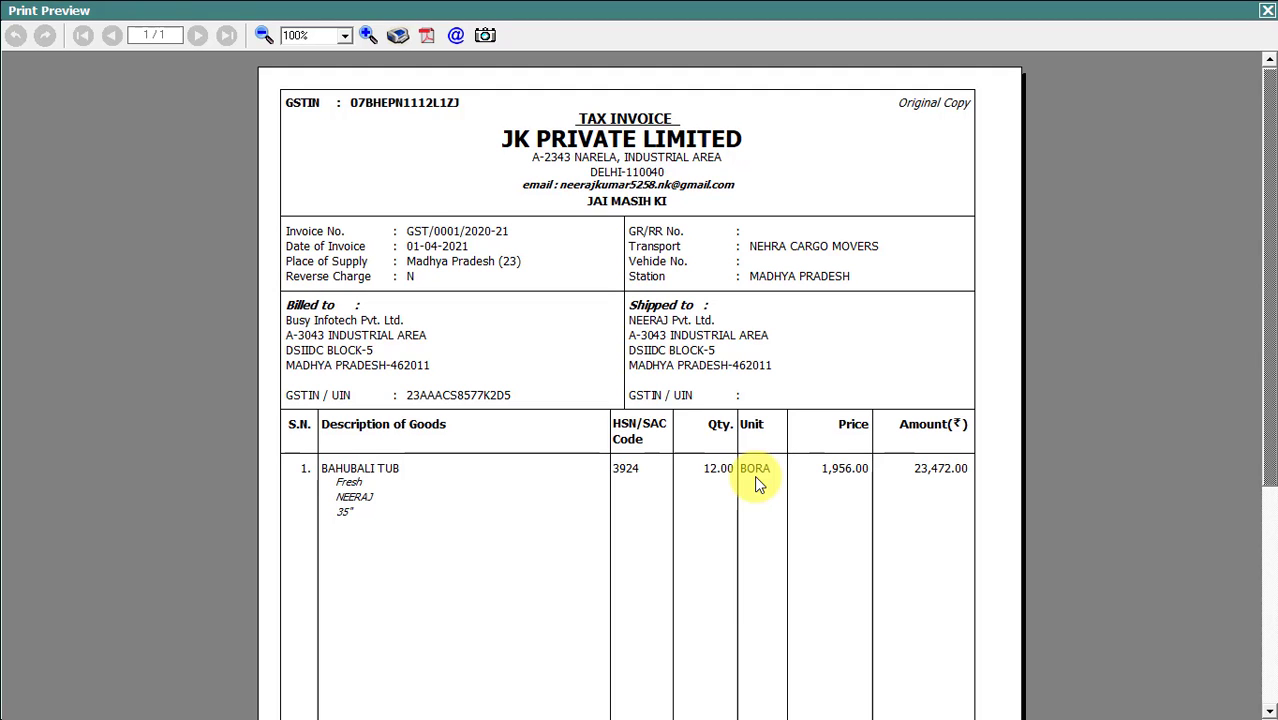
Switch to Photos to compare the sample sales invoice, return to Busy, and close the print preview
{"action": "key", "text": "alt+Tab"}
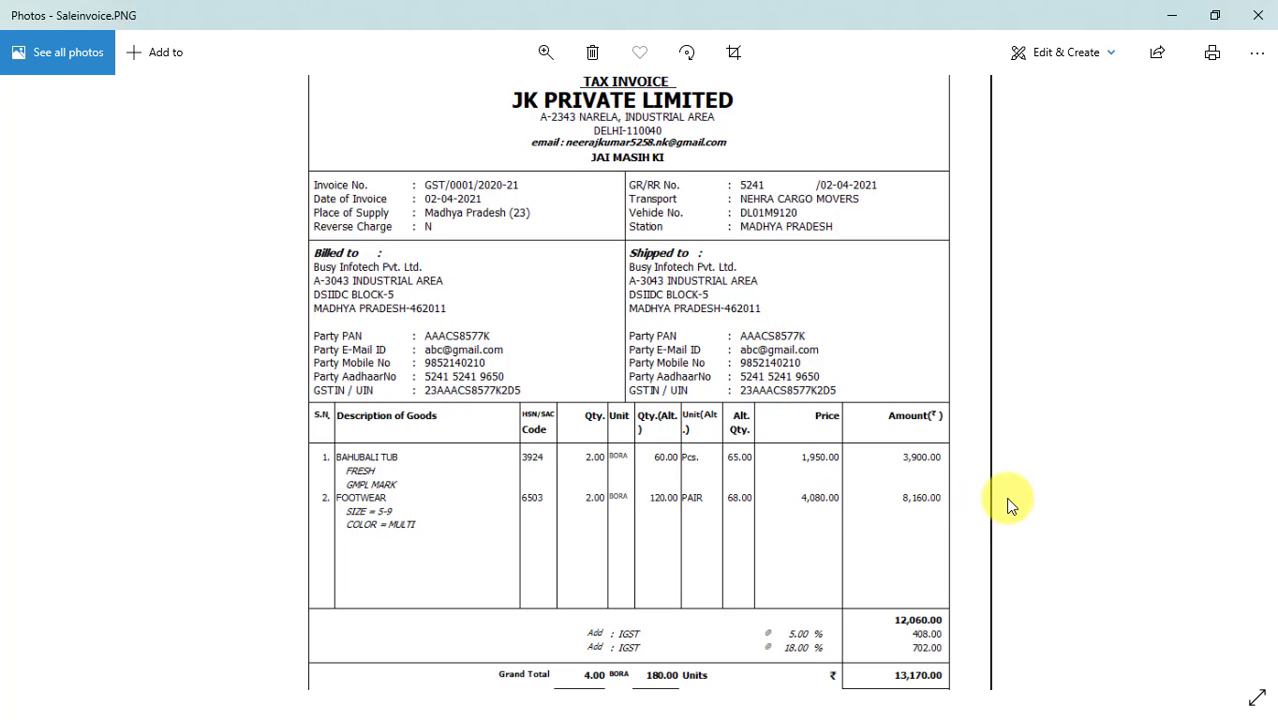
{"action": "key", "text": "alt+Tab"}
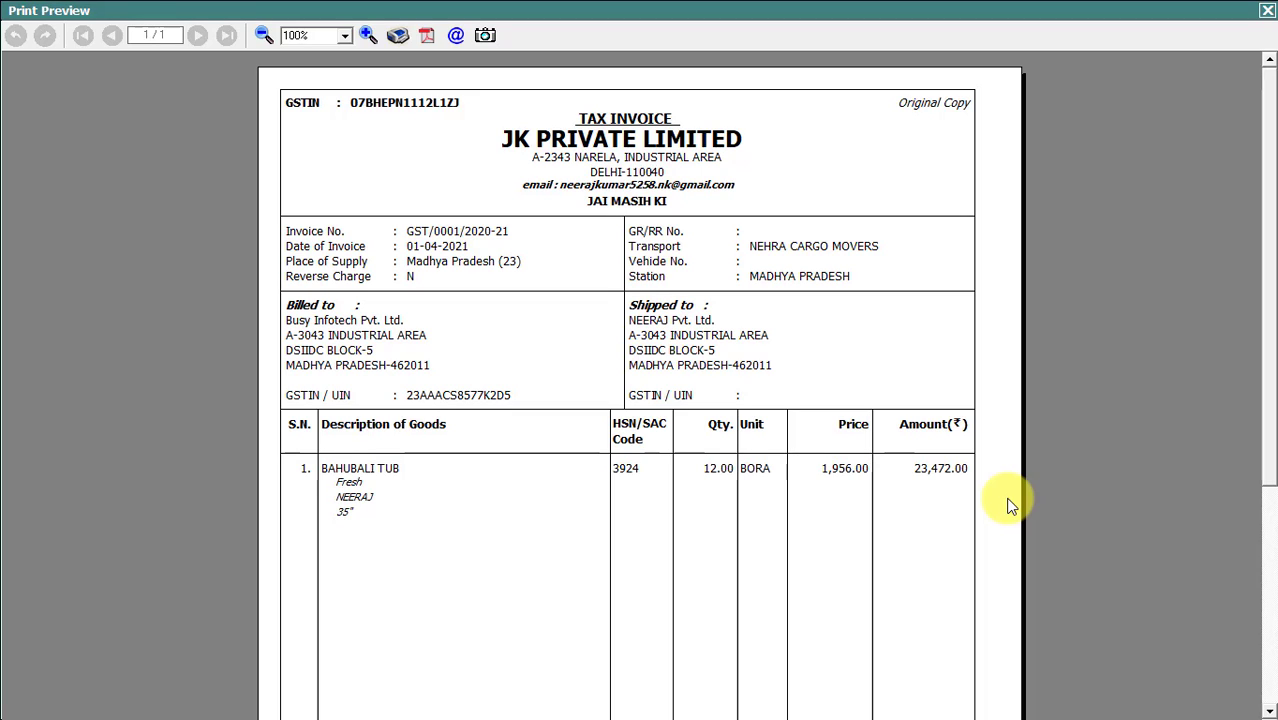
{"action": "left_click", "coordinate": [1268, 12]}
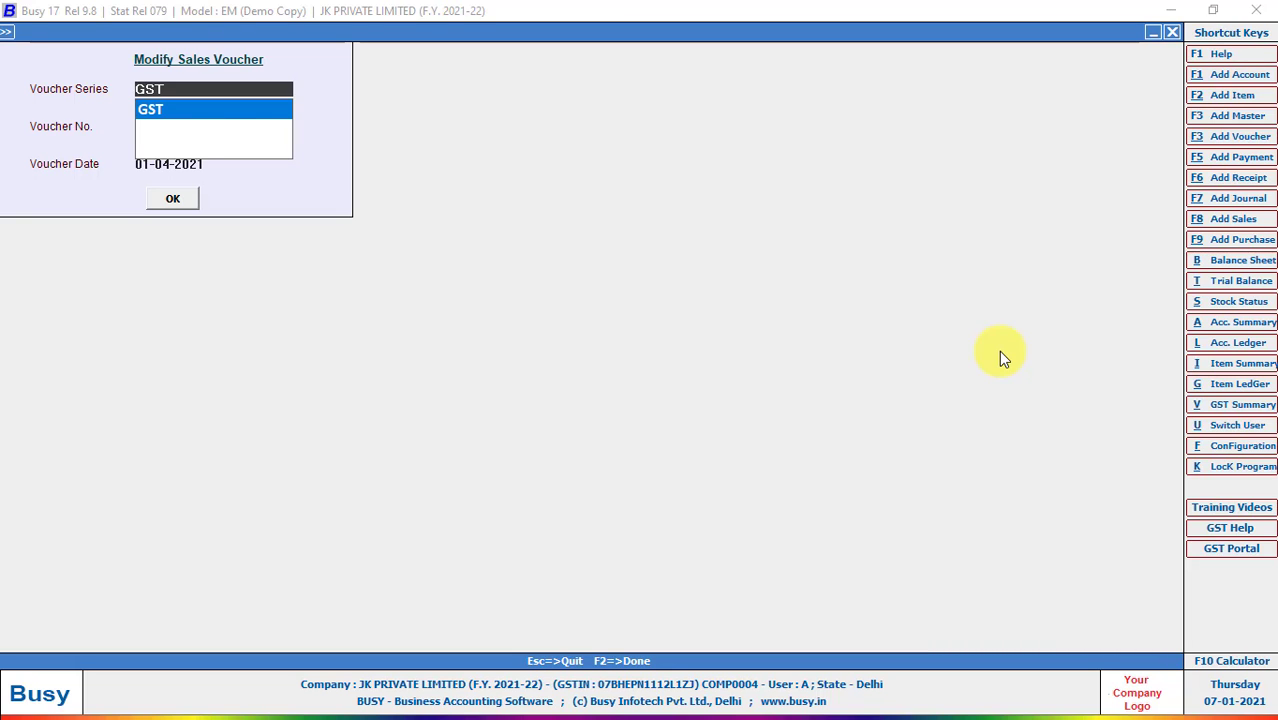
Leave the sales voucher selection and open the list of administration configuration options
{"action": "key", "text": "Escape"}
{"action": "key", "text": "Escape"}
{"action": "key", "text": "Left"}
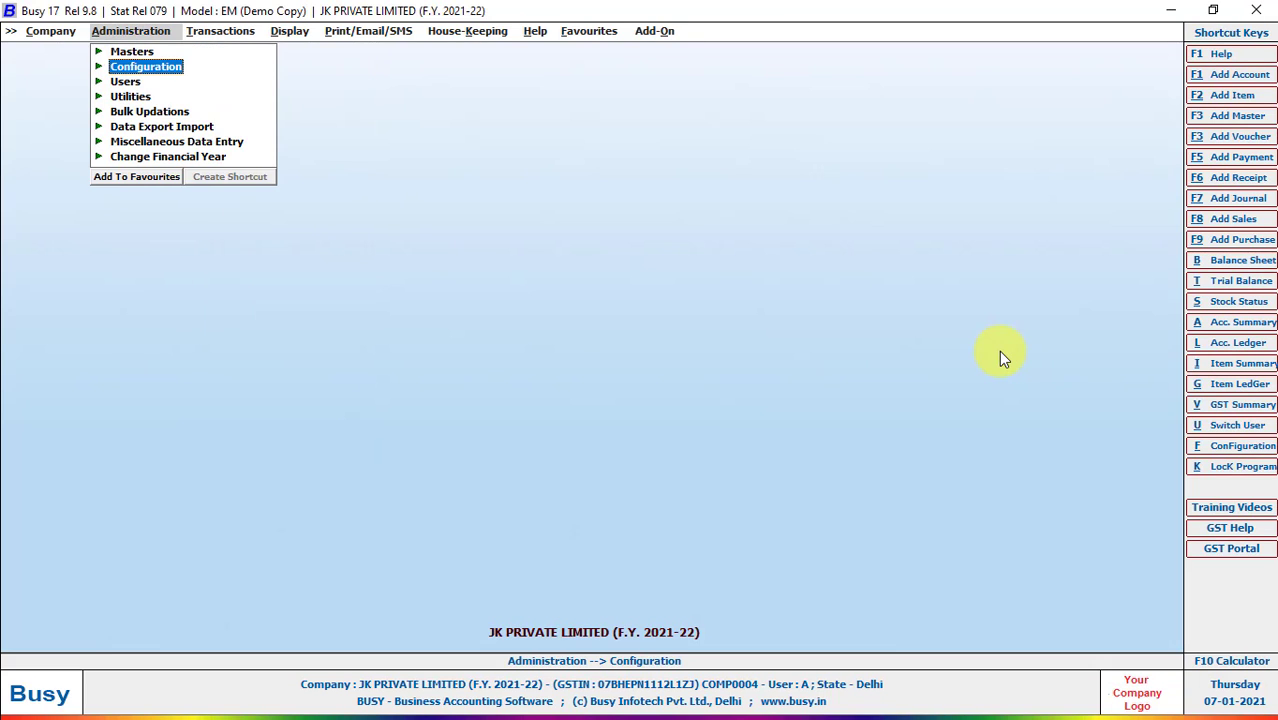
{"action": "key", "text": "Return"}
{"action": "key", "text": "Down"}
{"action": "key", "text": "Down"}
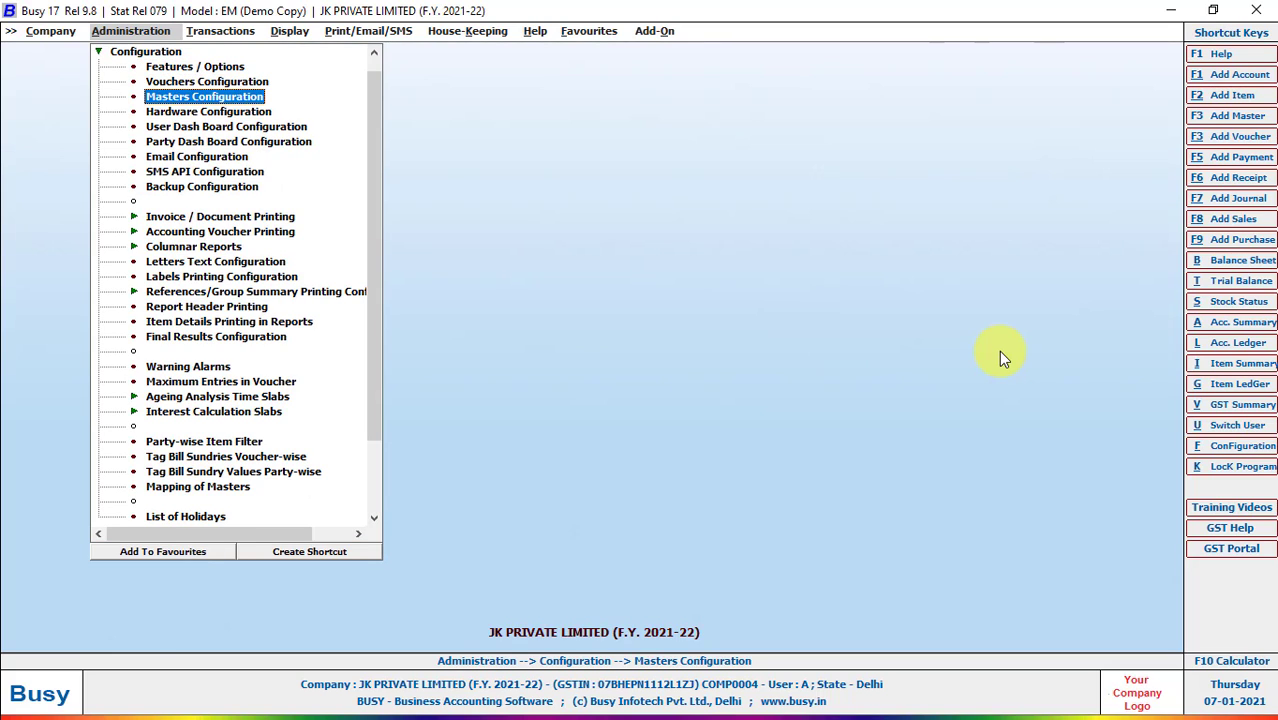
Look through the configuration options, briefly opening and closing Vouchers Configuration and Features / Options
{"action": "key", "text": "Down"}
{"action": "key", "text": "Down"}
{"action": "key", "text": "Down"}
{"action": "key", "text": "Down"}
{"action": "key", "text": "Down"}
{"action": "key", "text": "Down"}
{"action": "key", "text": "Down"}
{"action": "key", "text": "Down"}
{"action": "key", "text": "Down"}
{"action": "key", "text": "Down"}
{"action": "key", "text": "Down"}
{"action": "key", "text": "Down"}
{"action": "key", "text": "Down"}
{"action": "key", "text": "Down"}
{"action": "key", "text": "Up"}
{"action": "key", "text": "Up"}
{"action": "key", "text": "Up"}
{"action": "key", "text": "Up"}
{"action": "key", "text": "Up"}
{"action": "key", "text": "Up"}
{"action": "key", "text": "Up"}
{"action": "key", "text": "Up"}
{"action": "key", "text": "Up"}
{"action": "key", "text": "Up"}
{"action": "key", "text": "Up"}
{"action": "key", "text": "Up"}
{"action": "key", "text": "Up"}
{"action": "key", "text": "Up"}
{"action": "key", "text": "Up"}
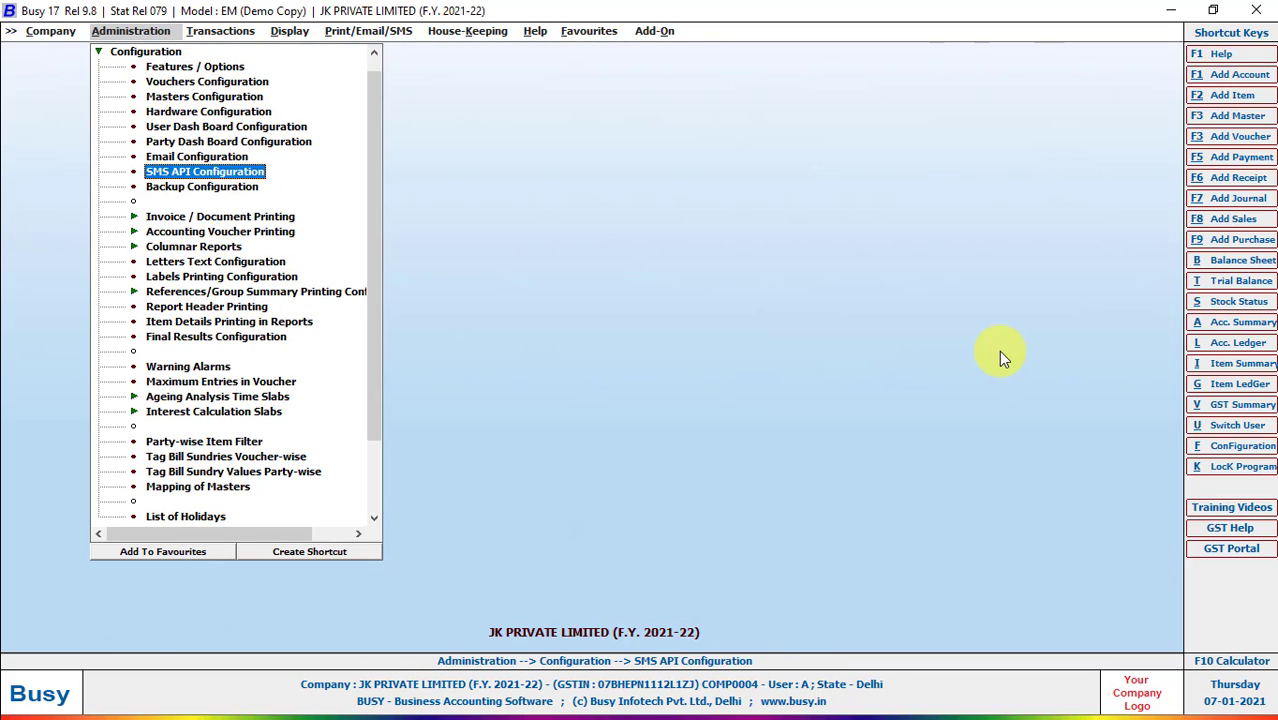
{"action": "key", "text": "Return"}
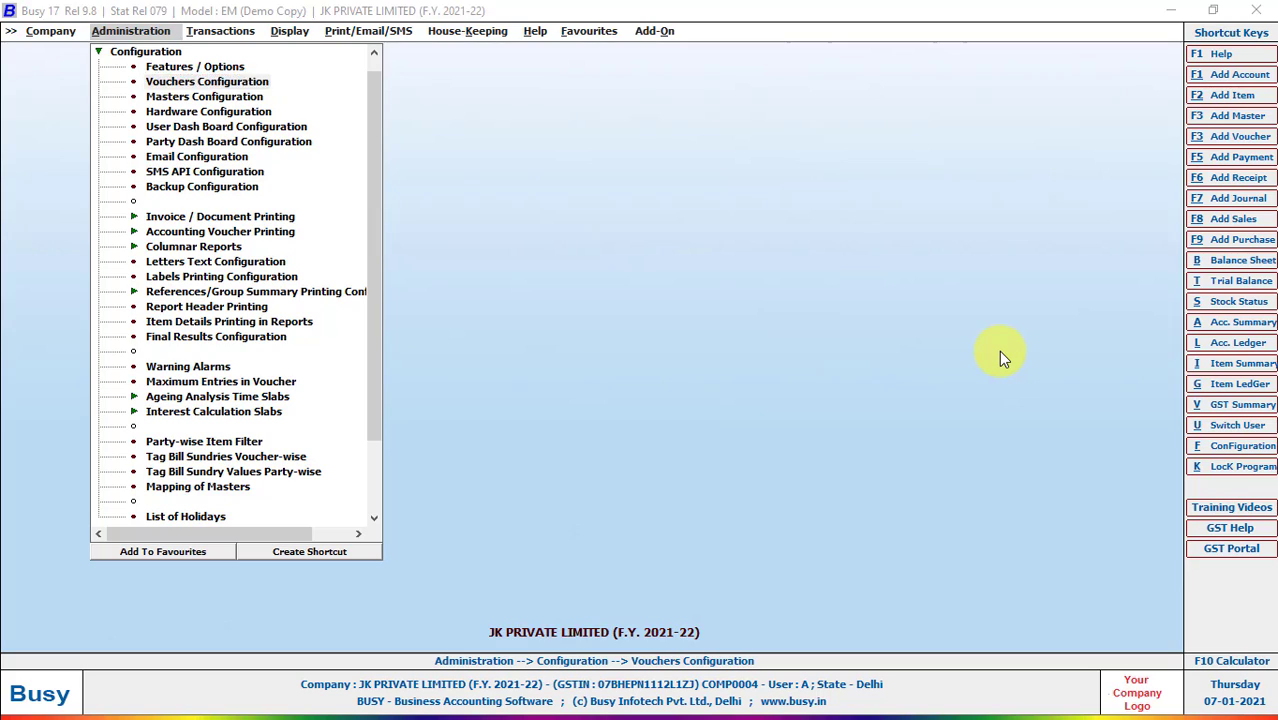
{"action": "key", "text": "Escape"}
{"action": "key", "text": "Up"}
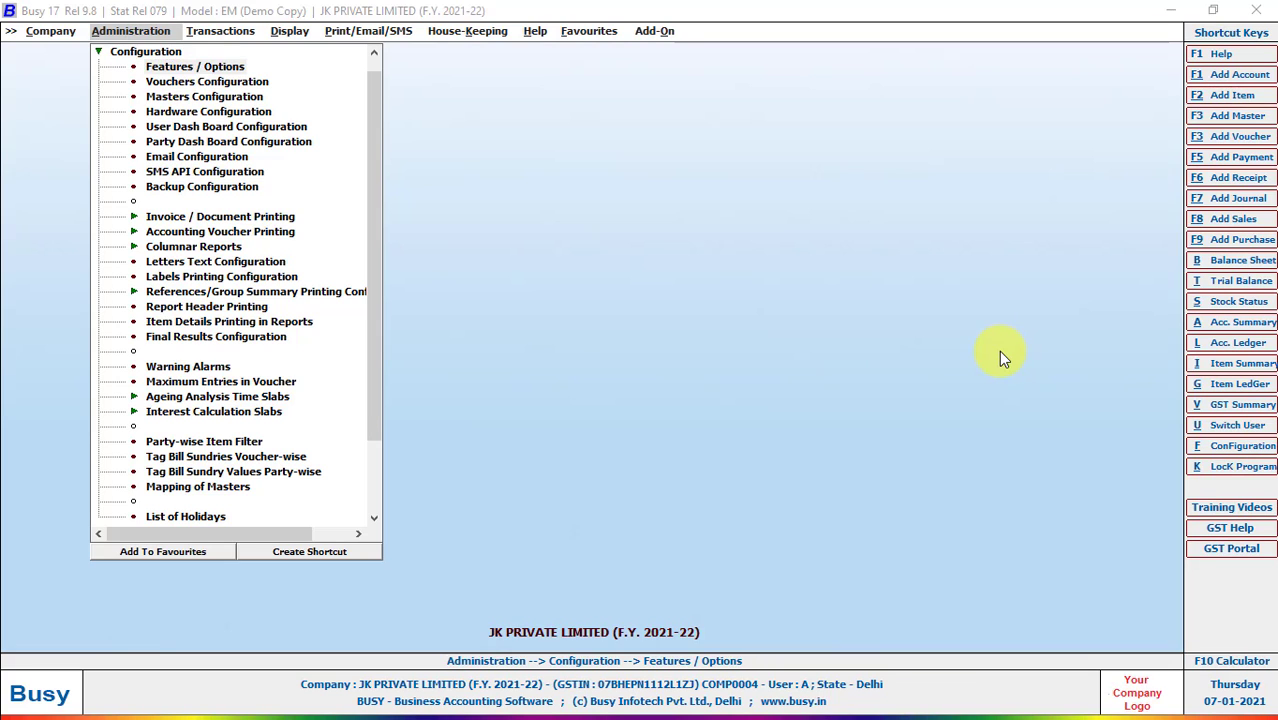
{"action": "key", "text": "Return"}
{"action": "key", "text": "Escape"}
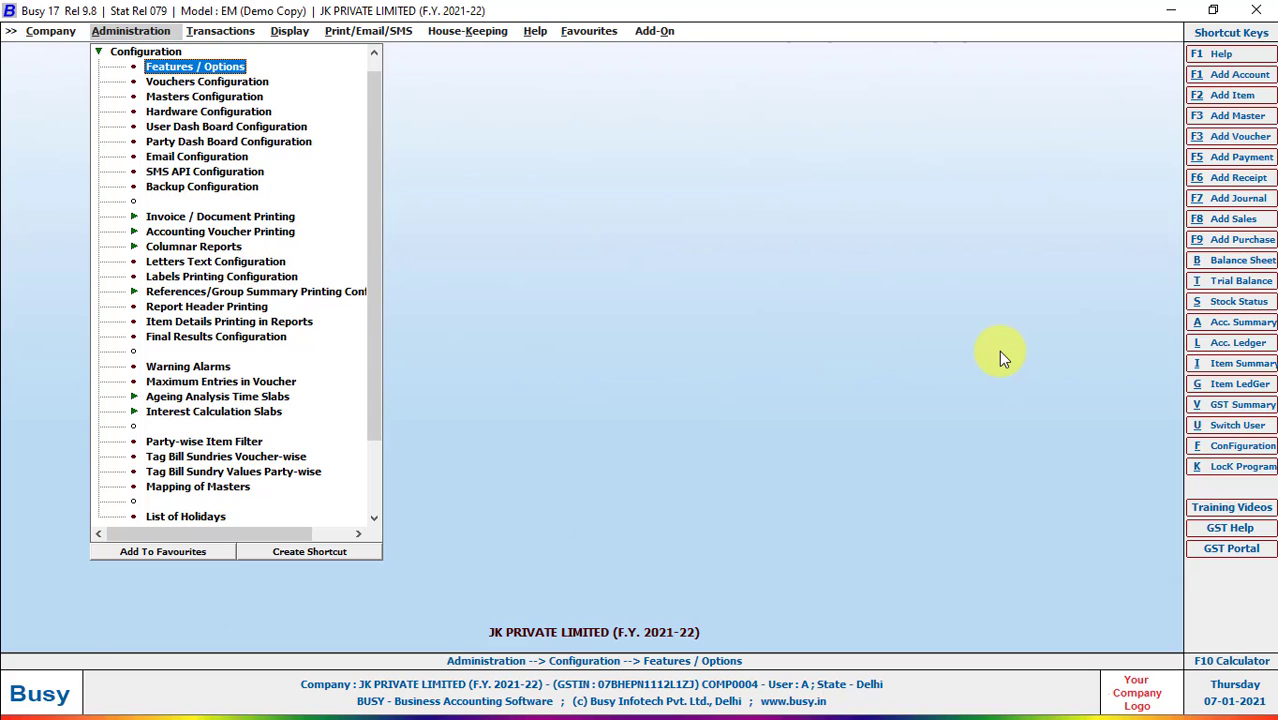
Open the sales invoice configuration under standard invoice/document printing
{"action": "key", "text": "Escape"}
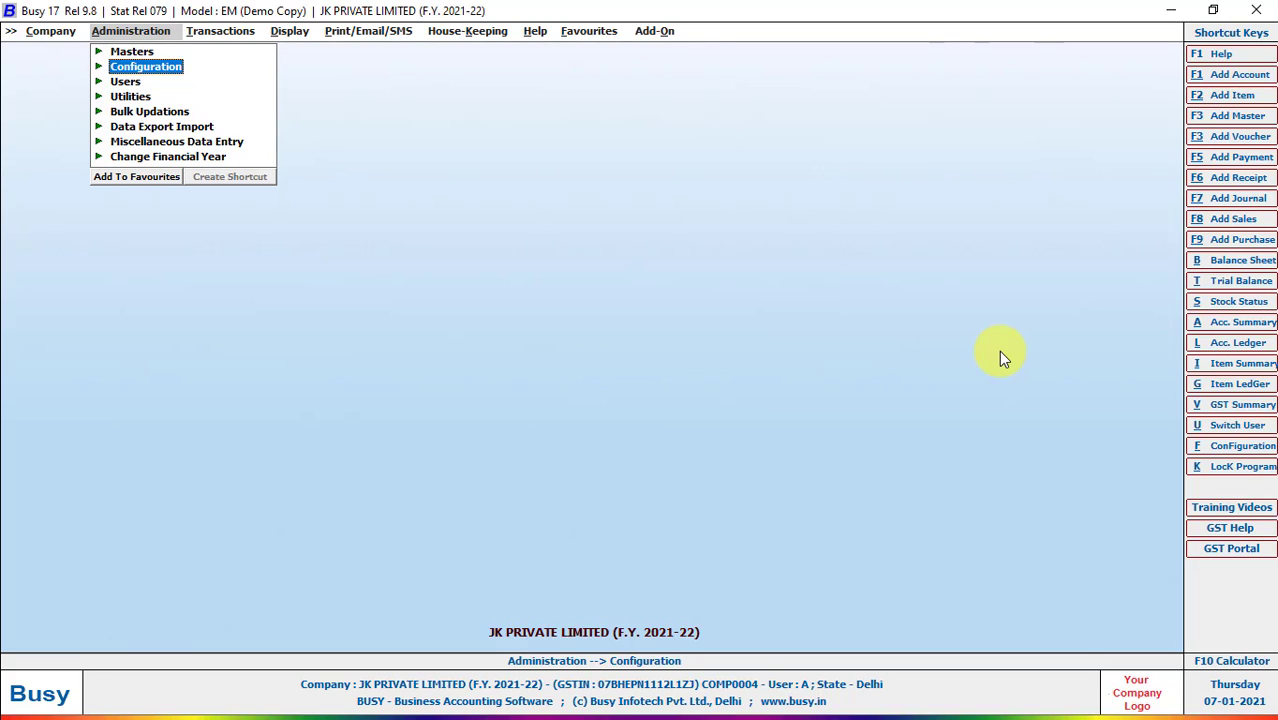
{"action": "key", "text": "Return"}
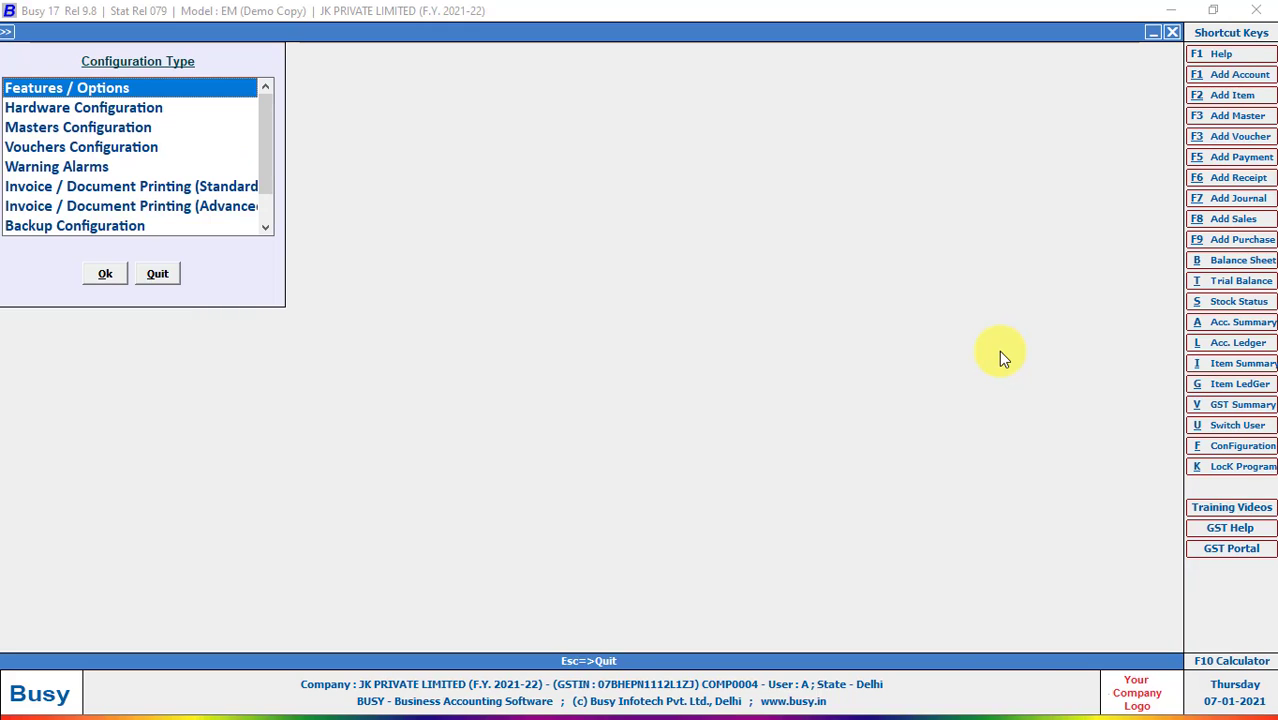
{"action": "key", "text": "Down"}
{"action": "key", "text": "Down"}
{"action": "key", "text": "Down"}
{"action": "key", "text": "Down"}
{"action": "key", "text": "Down"}
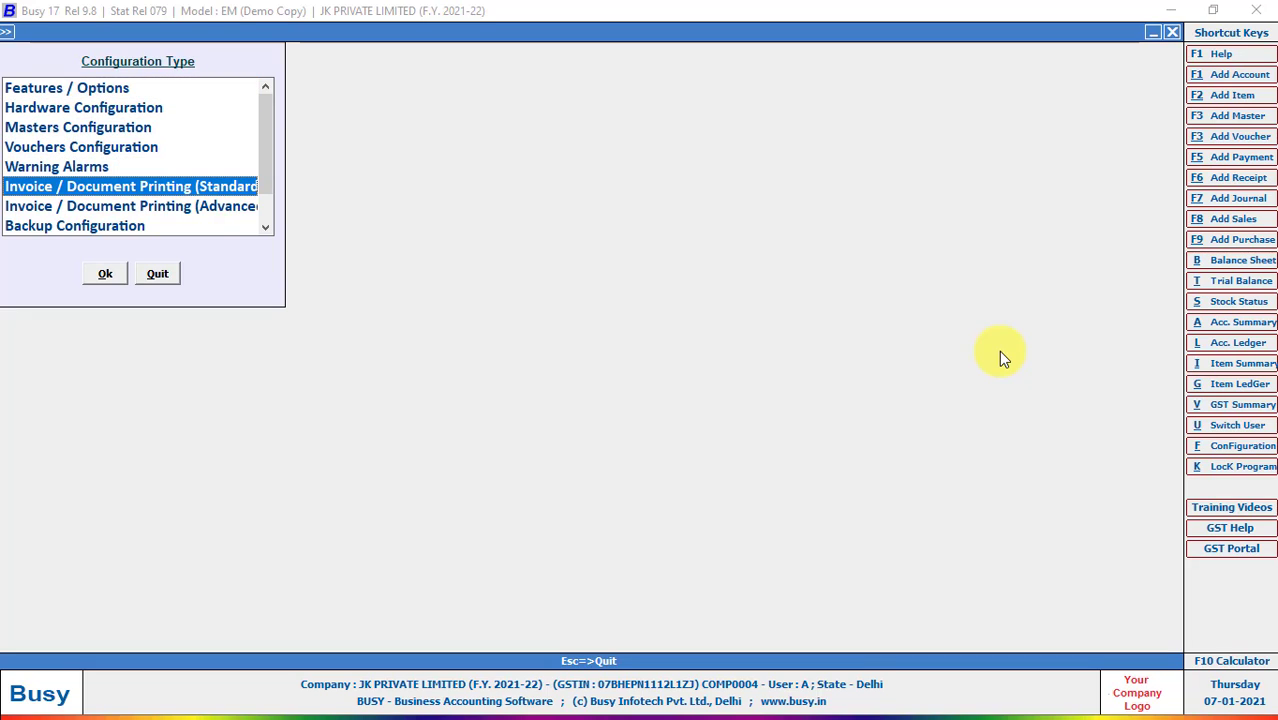
{"action": "key", "text": "Return"}
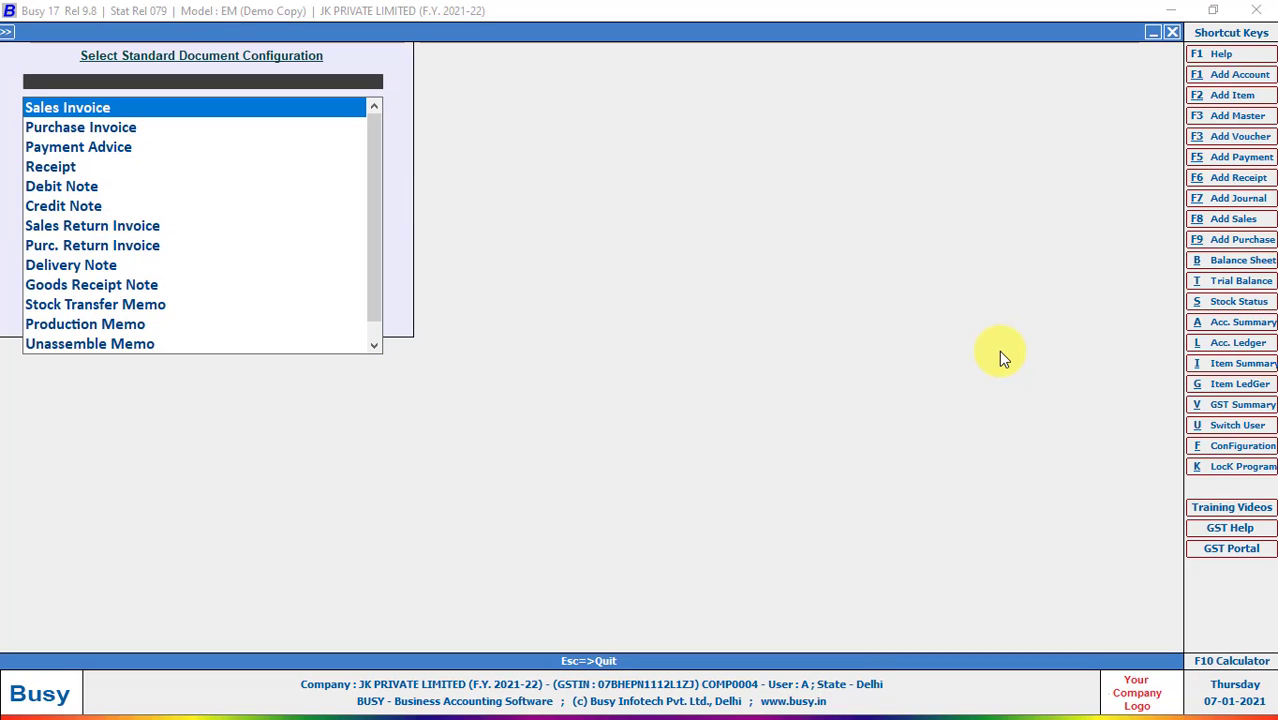
{"action": "key", "text": "Return"}
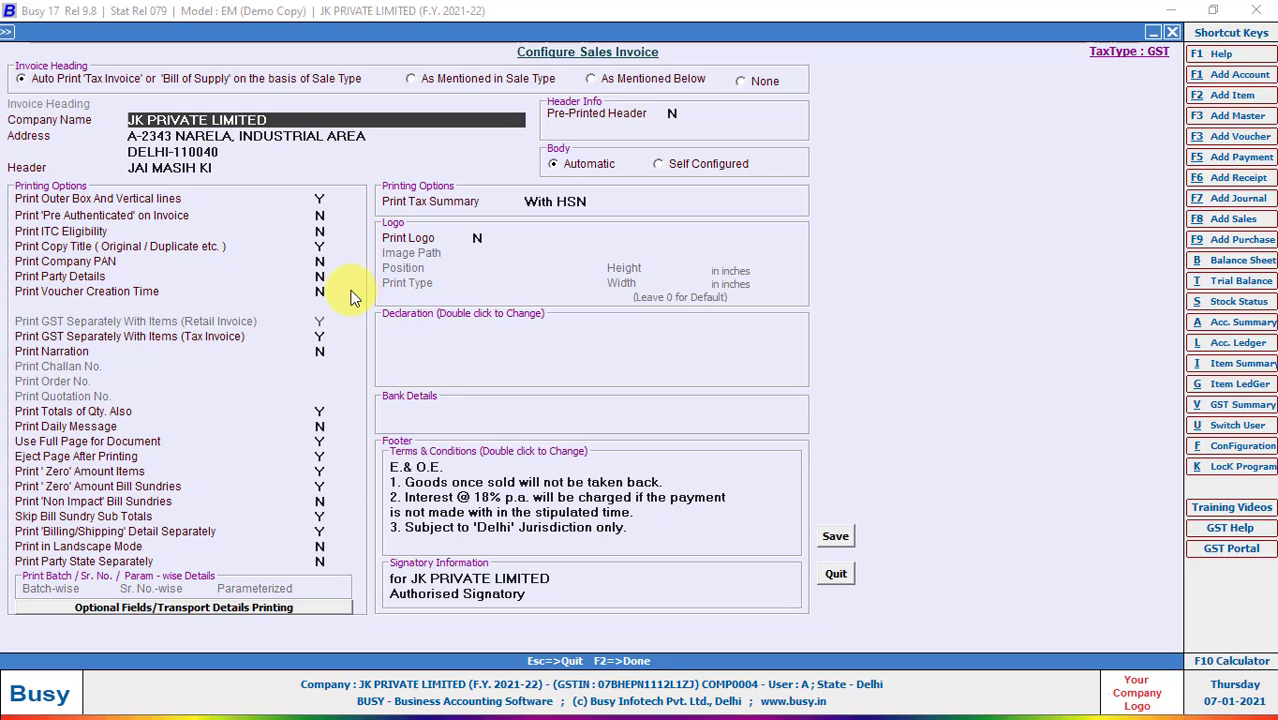
Enable Print Party Details for the sales invoice, including PAN, E-Mail ID, Mobile No. and Aadhaar No
{"action": "left_click", "coordinate": [320, 277]}
{"action": "type", "text": "Y"}
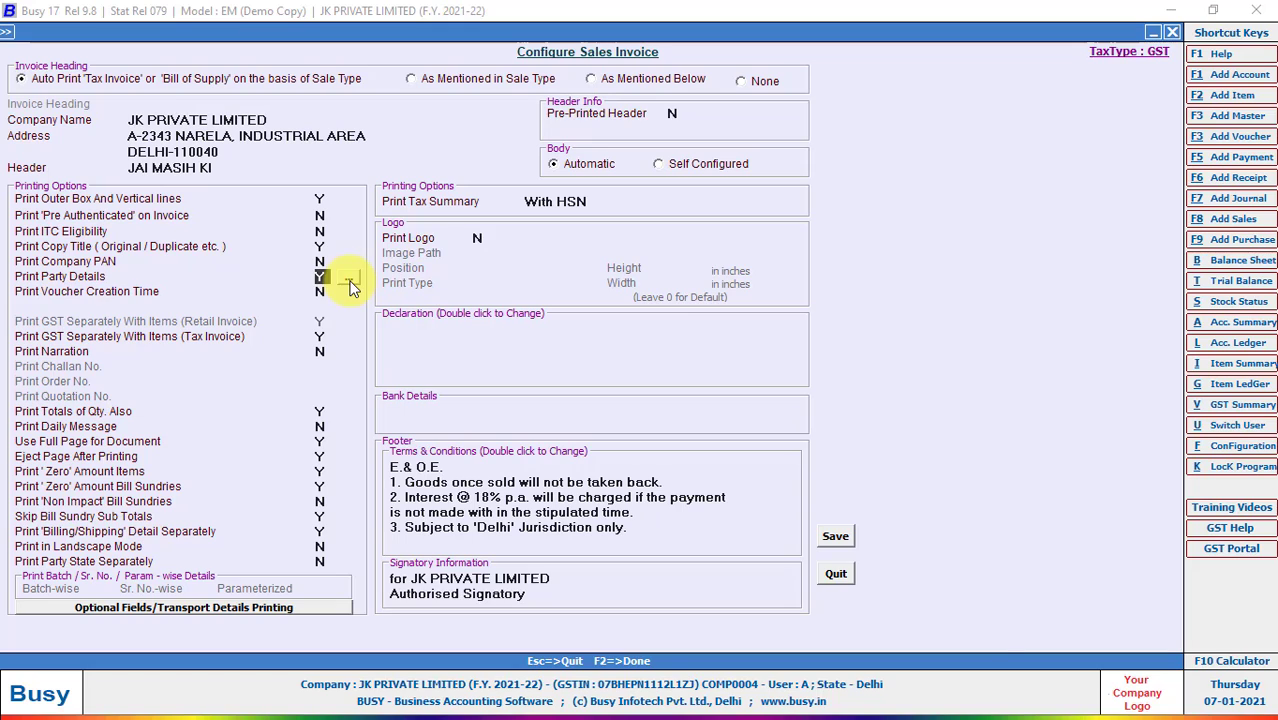
{"action": "left_click", "coordinate": [348, 281]}
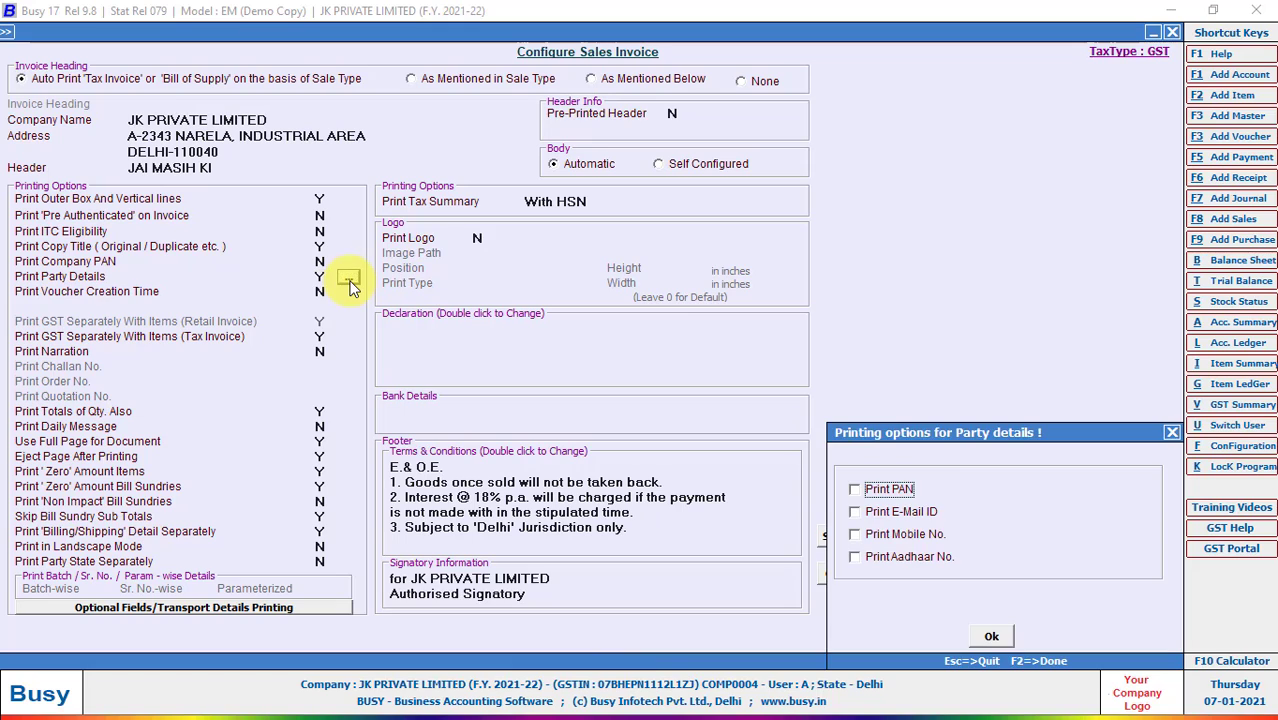
{"action": "left_click", "coordinate": [855, 490]}
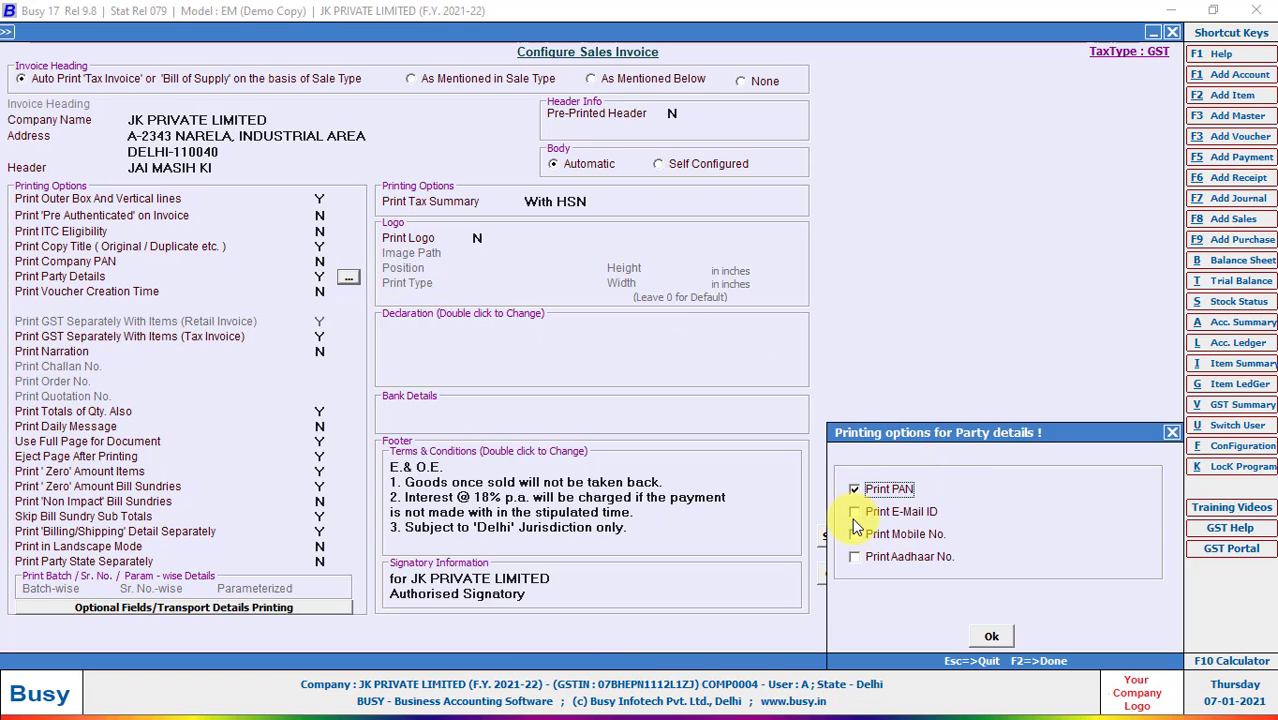
{"action": "left_click", "coordinate": [854, 512]}
{"action": "left_click", "coordinate": [855, 535]}
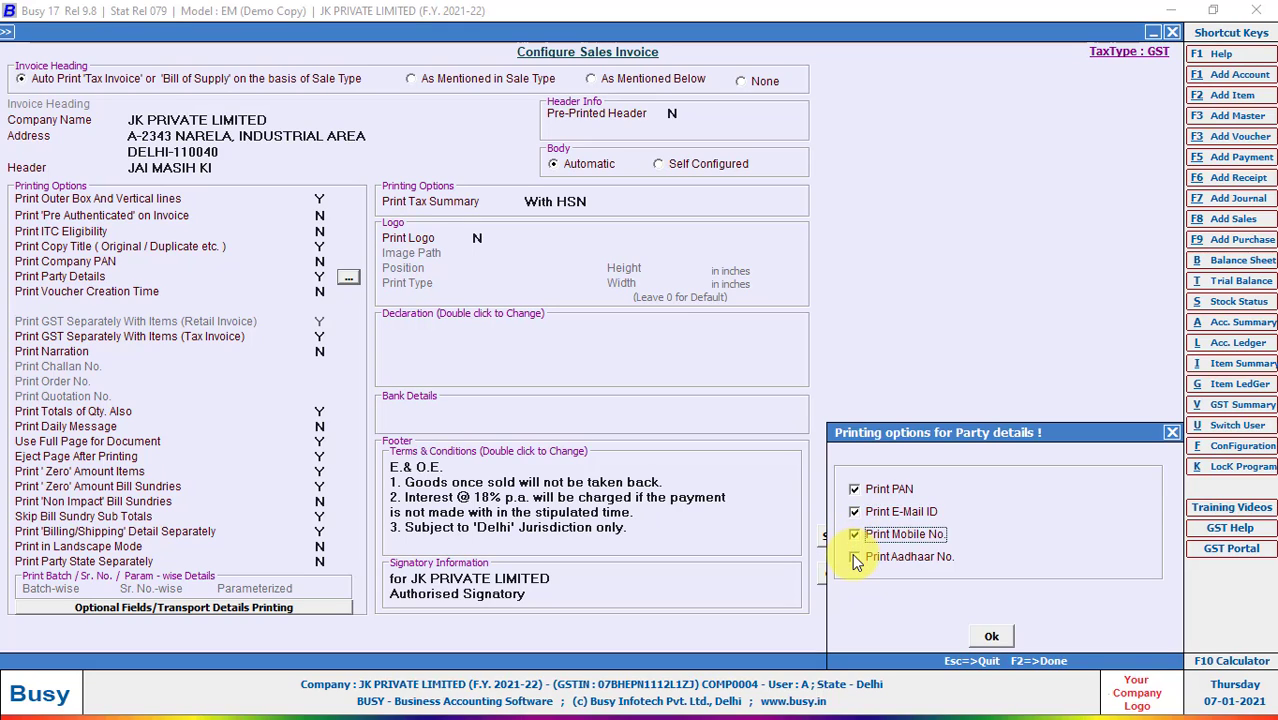
{"action": "left_click", "coordinate": [855, 557]}
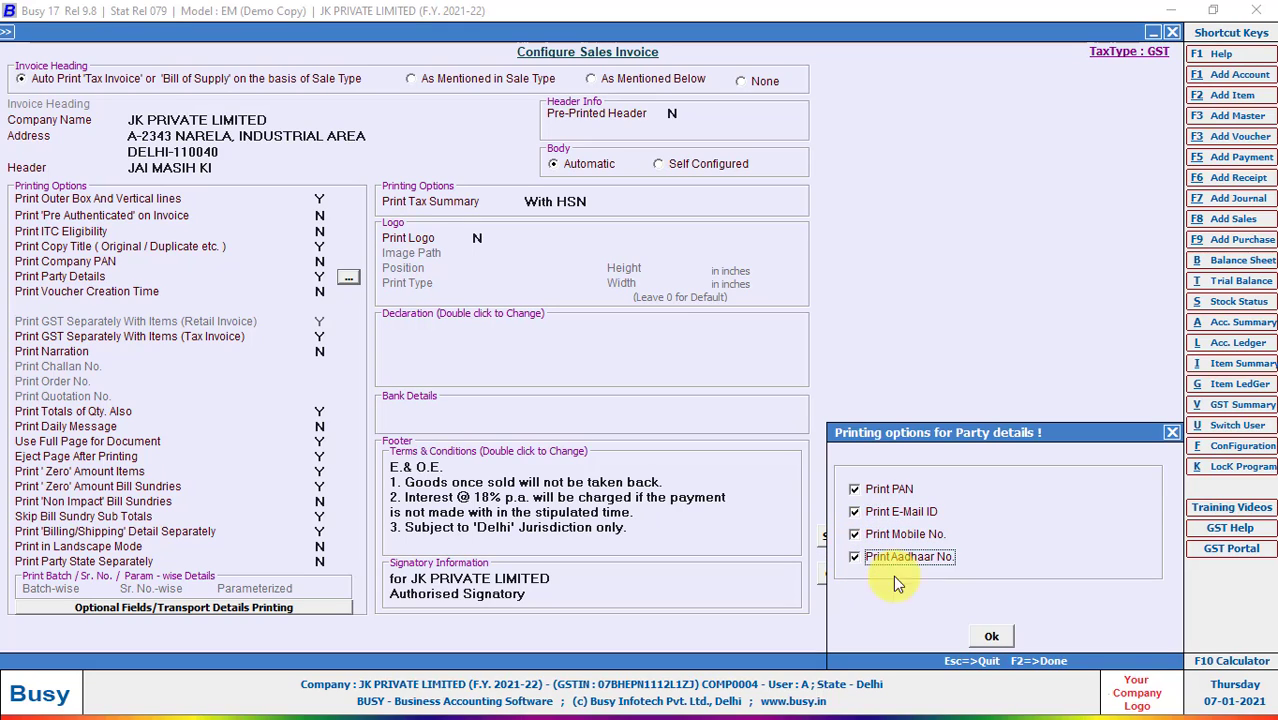
{"action": "left_click", "coordinate": [986, 636]}
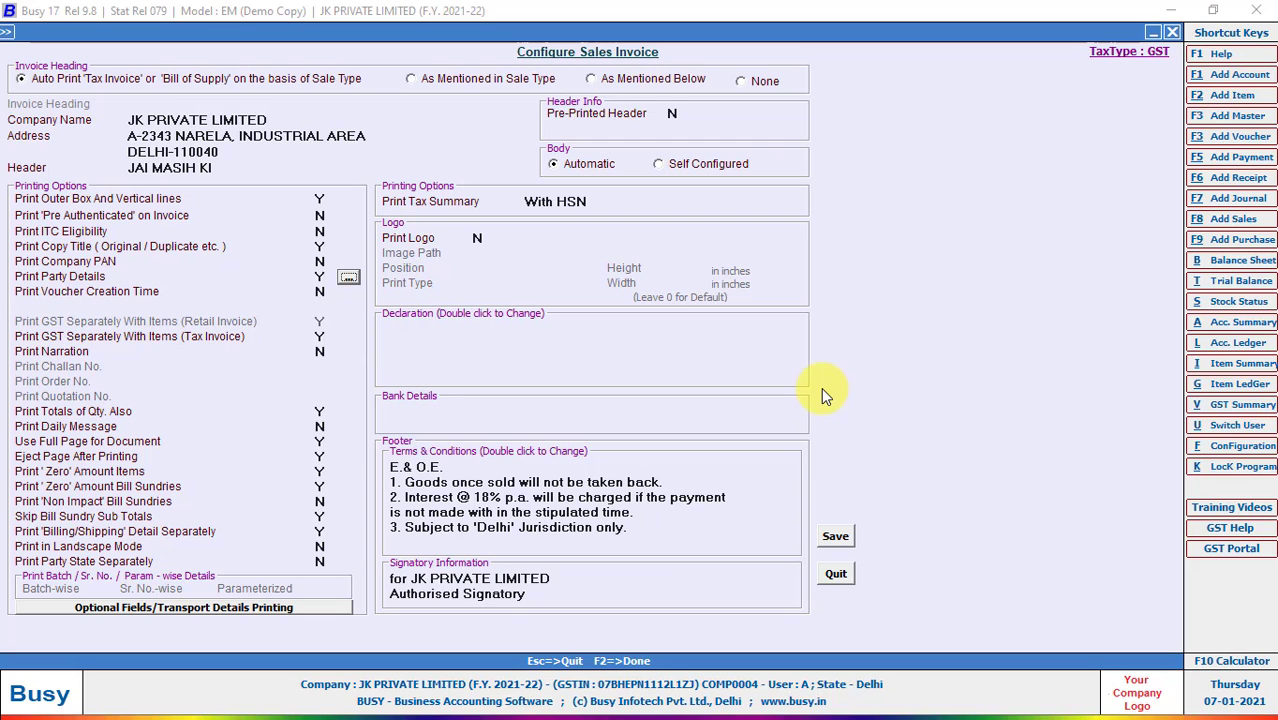
Switch to Photos to check the party details on the sample sales invoice, and return to Busy
{"action": "key", "text": "alt+Tab"}
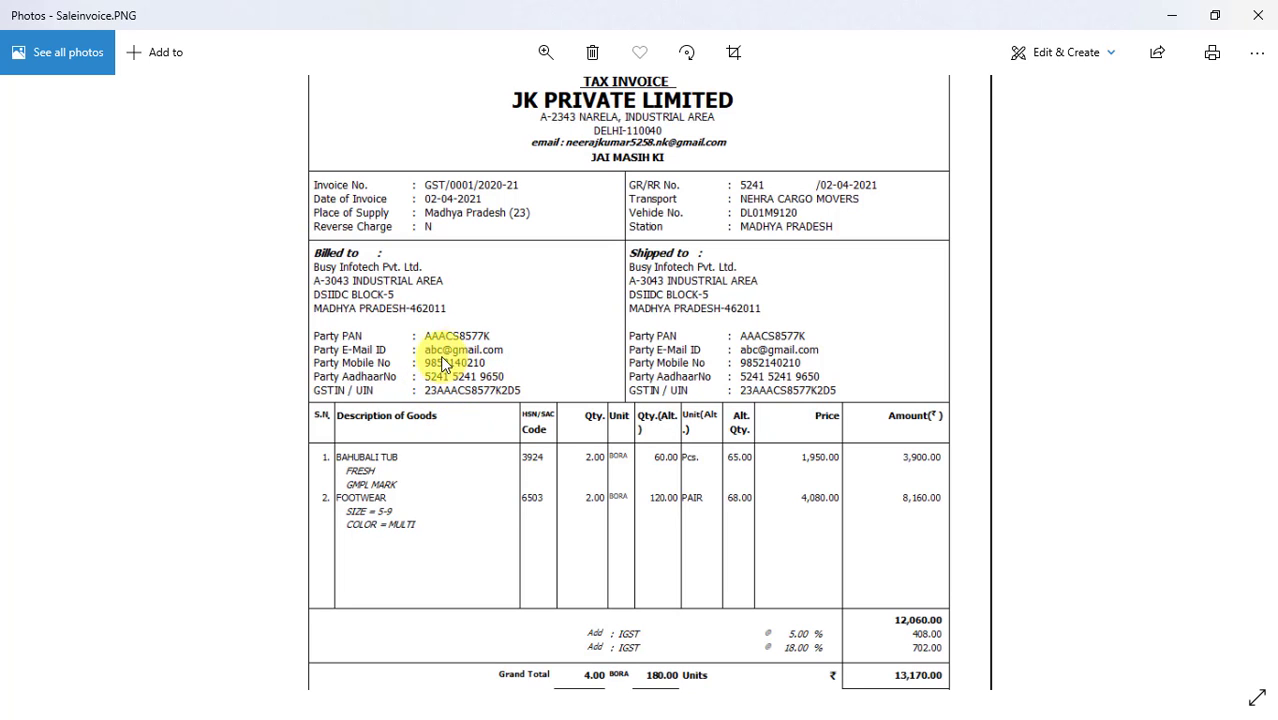
{"action": "key", "text": "alt+Tab"}
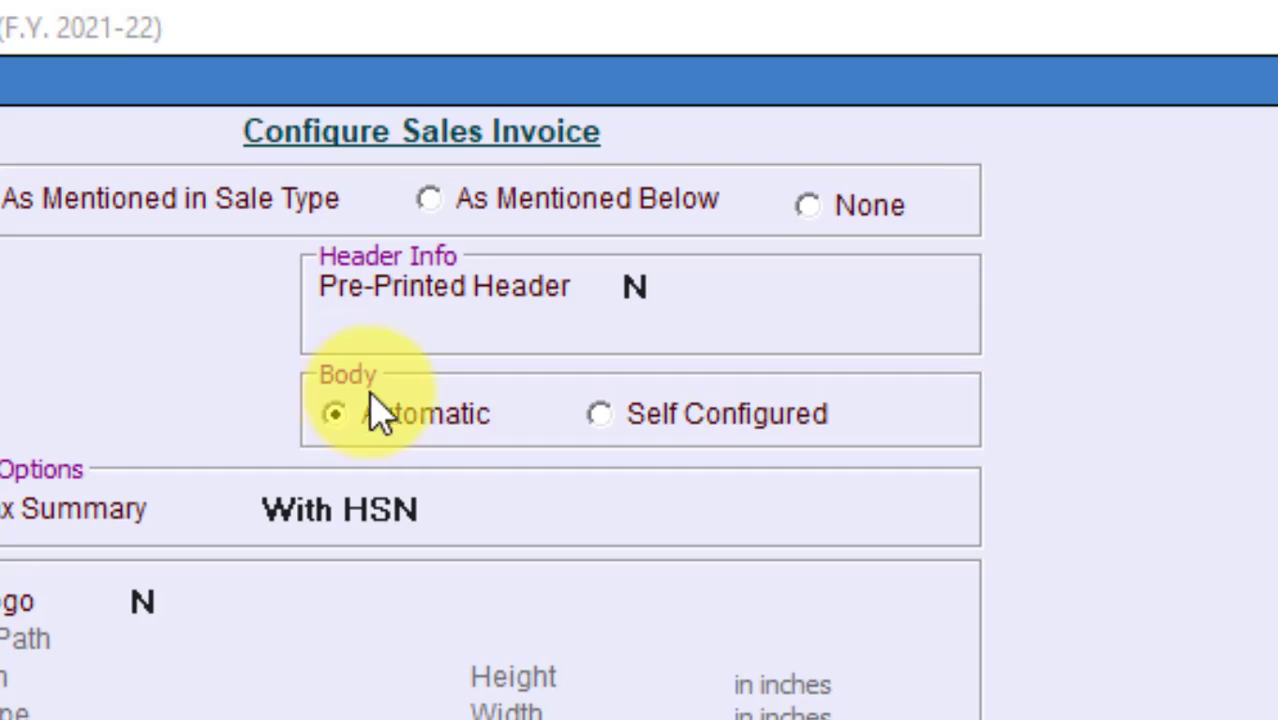
Set the invoice body to Self Configured, accept the body item widths and captions, and save the sales invoice configuration
{"action": "left_click", "coordinate": [603, 423]}
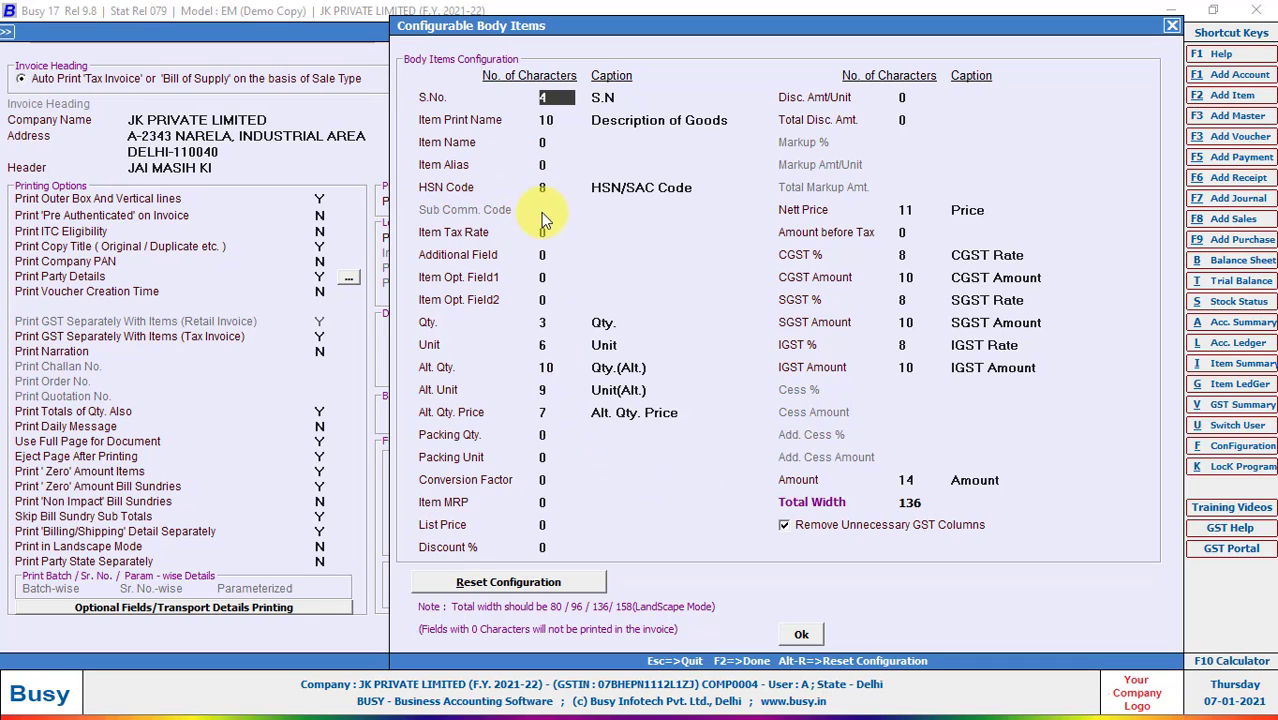
{"action": "left_click", "coordinate": [544, 322]}
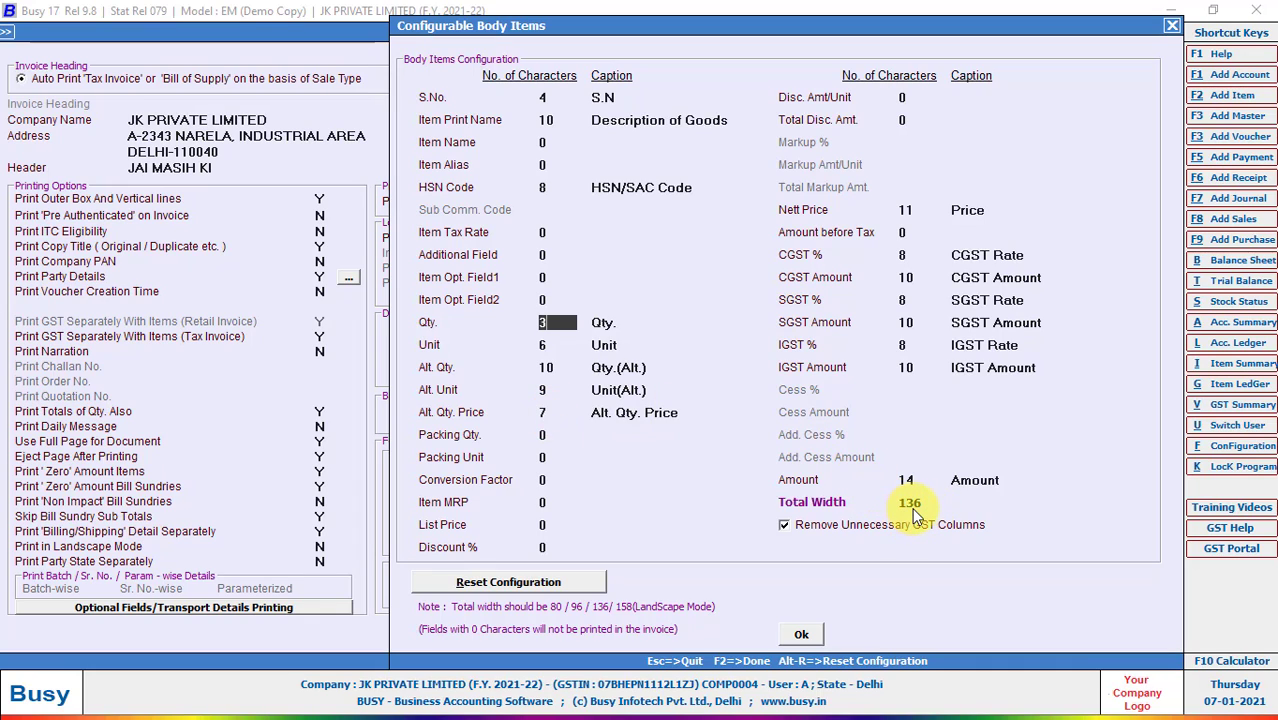
{"action": "left_click", "coordinate": [800, 636]}
{"action": "key", "text": "F2"}
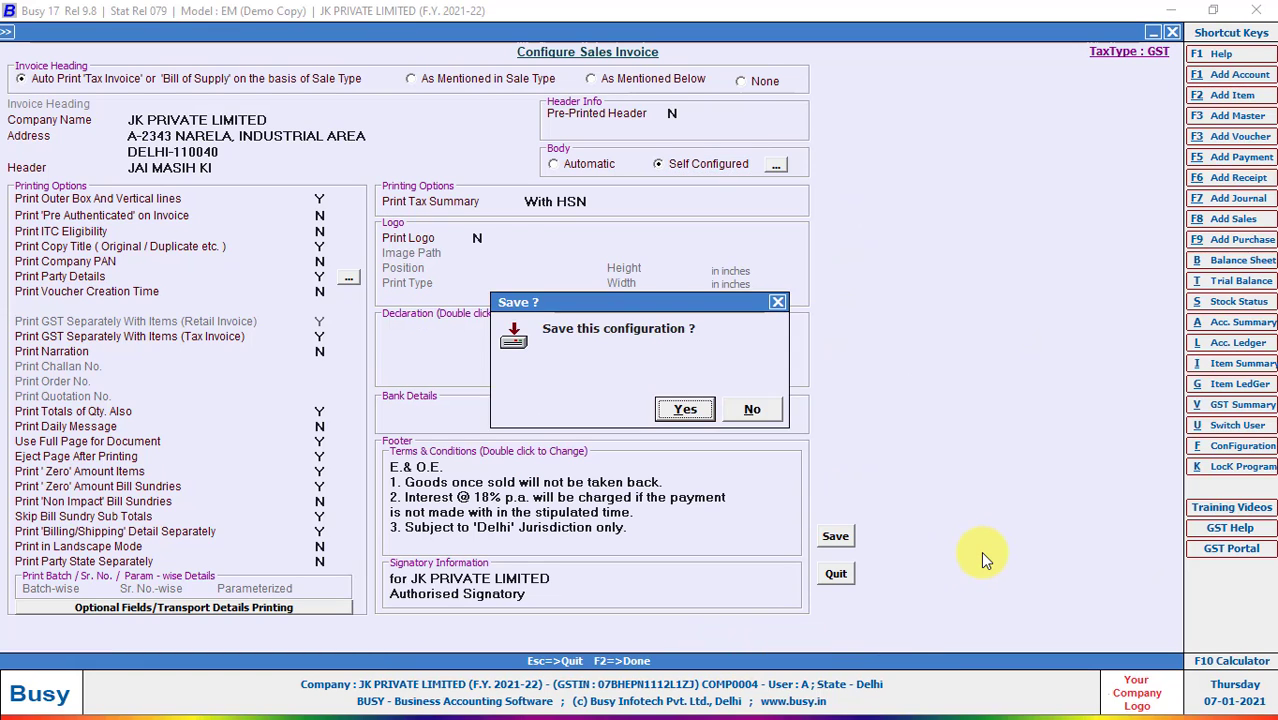
{"action": "key", "text": "Return"}
{"action": "key", "text": "Escape"}
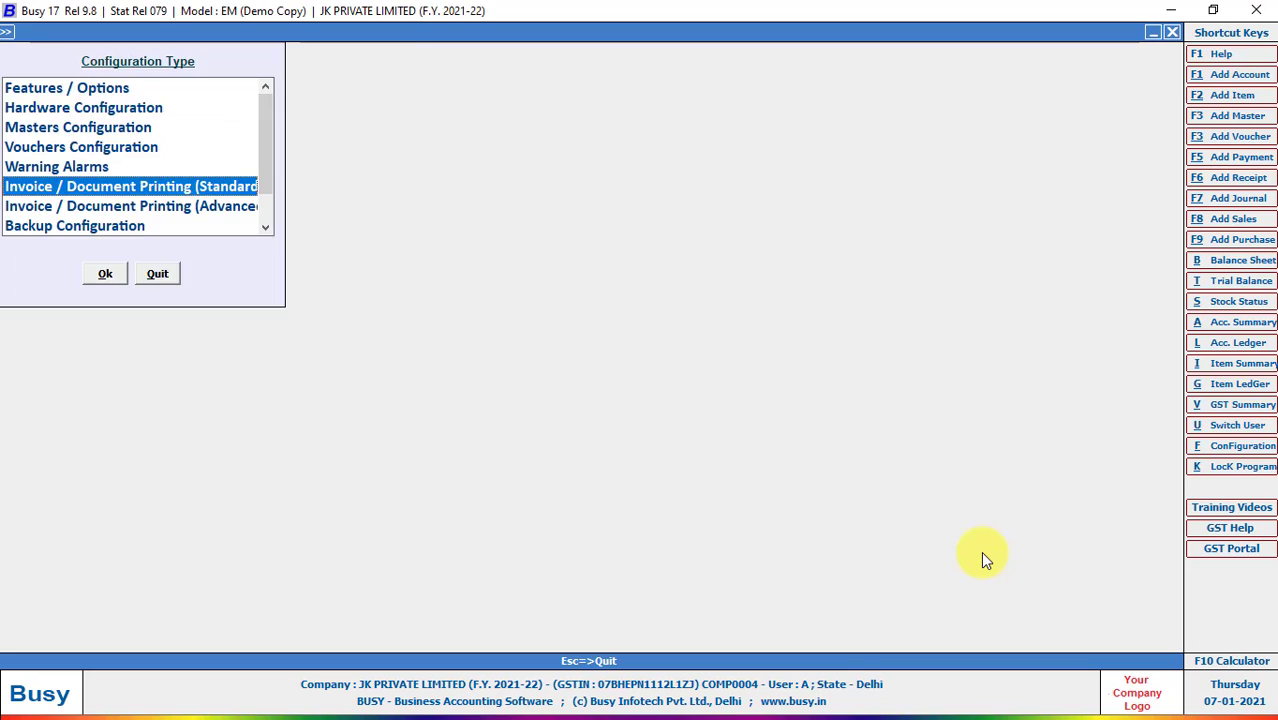
Open the GST-series sales voucher dated 01-04-2021 for modification
{"action": "key", "text": "Escape"}
{"action": "key", "text": "Right"}
{"action": "key", "text": "Return"}
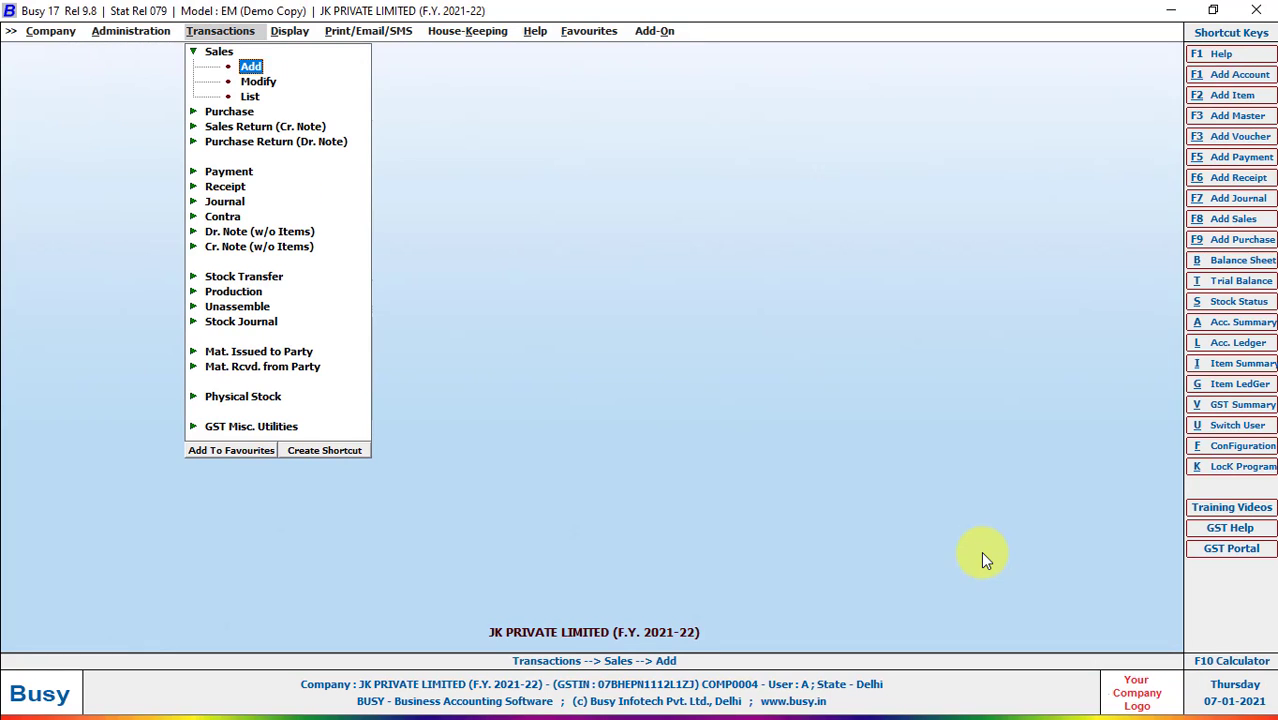
{"action": "key", "text": "Down"}
{"action": "key", "text": "Return"}
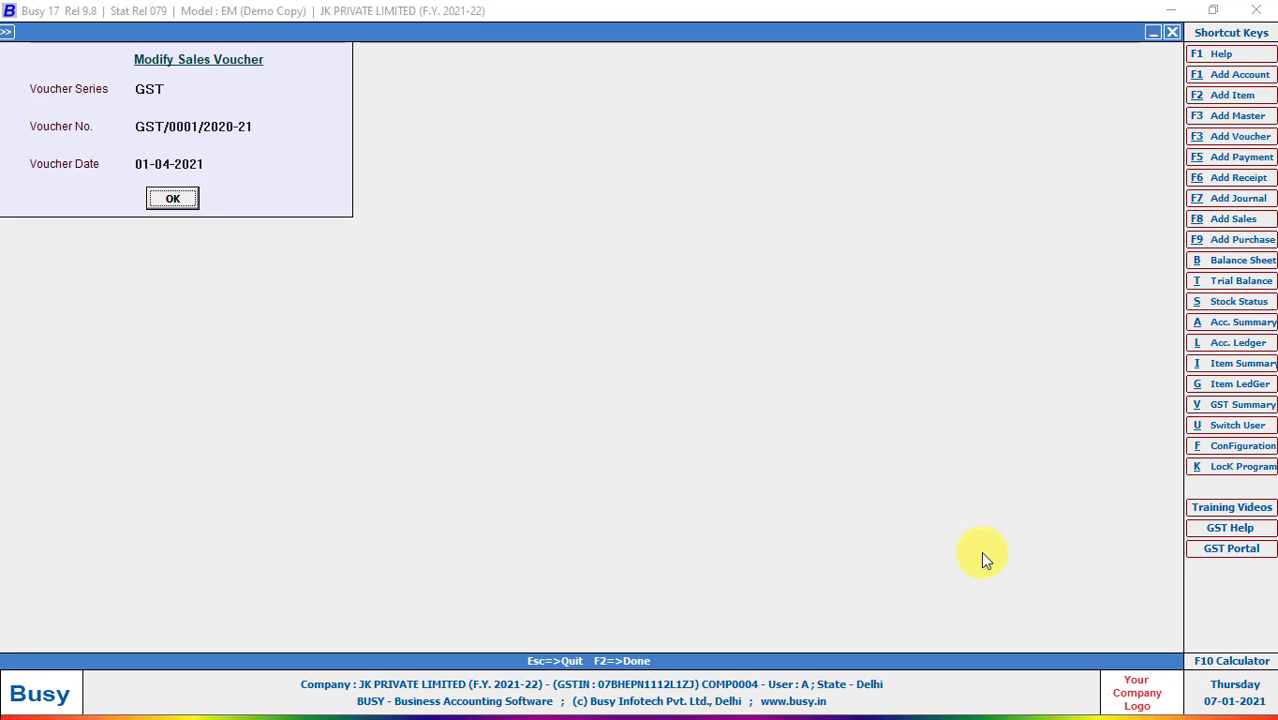
{"action": "key", "text": "F2"}
Review the voucher's header and Billing/Shipping Details, and leave the bill-by-bill adjustment without saving
{"action": "key", "text": "Return"}
{"action": "key", "text": "Return"}
{"action": "key", "text": "Return"}
{"action": "key", "text": "Return"}
{"action": "key", "text": "Return"}
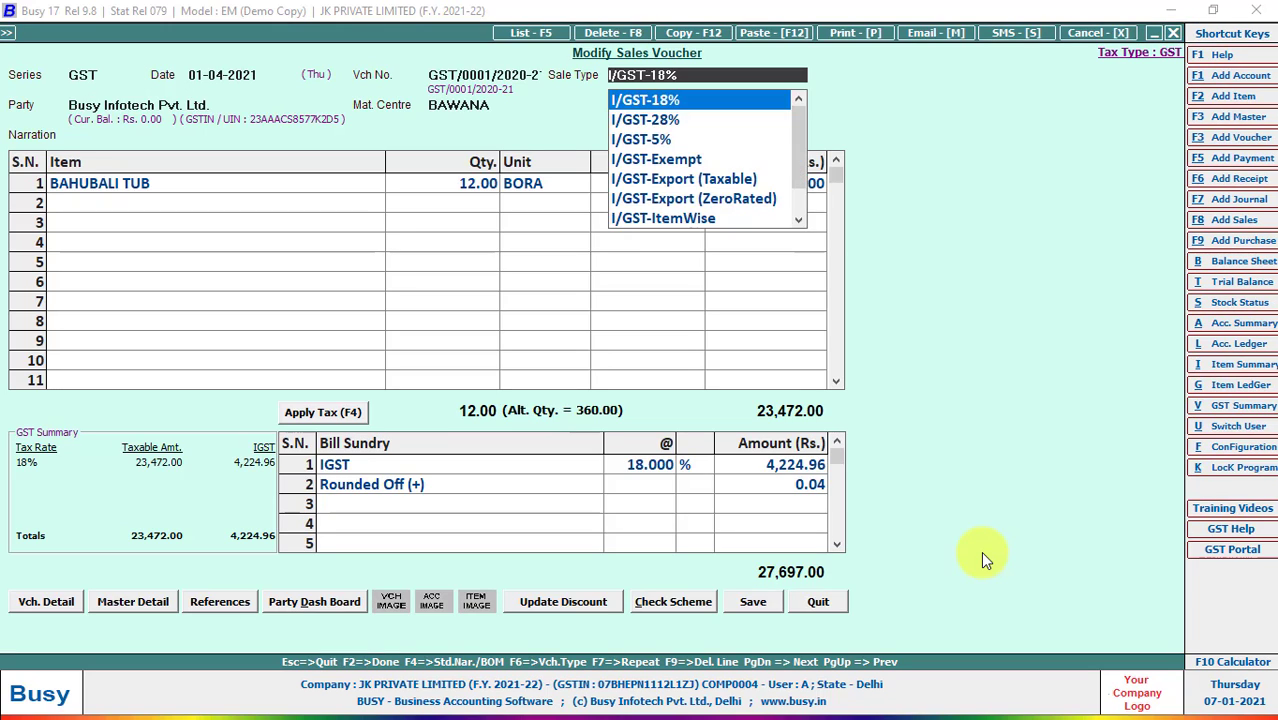
{"action": "key", "text": "Return"}
{"action": "key", "text": "Return"}
{"action": "key", "text": "Return"}
{"action": "key", "text": "Return"}
{"action": "key", "text": "Return"}
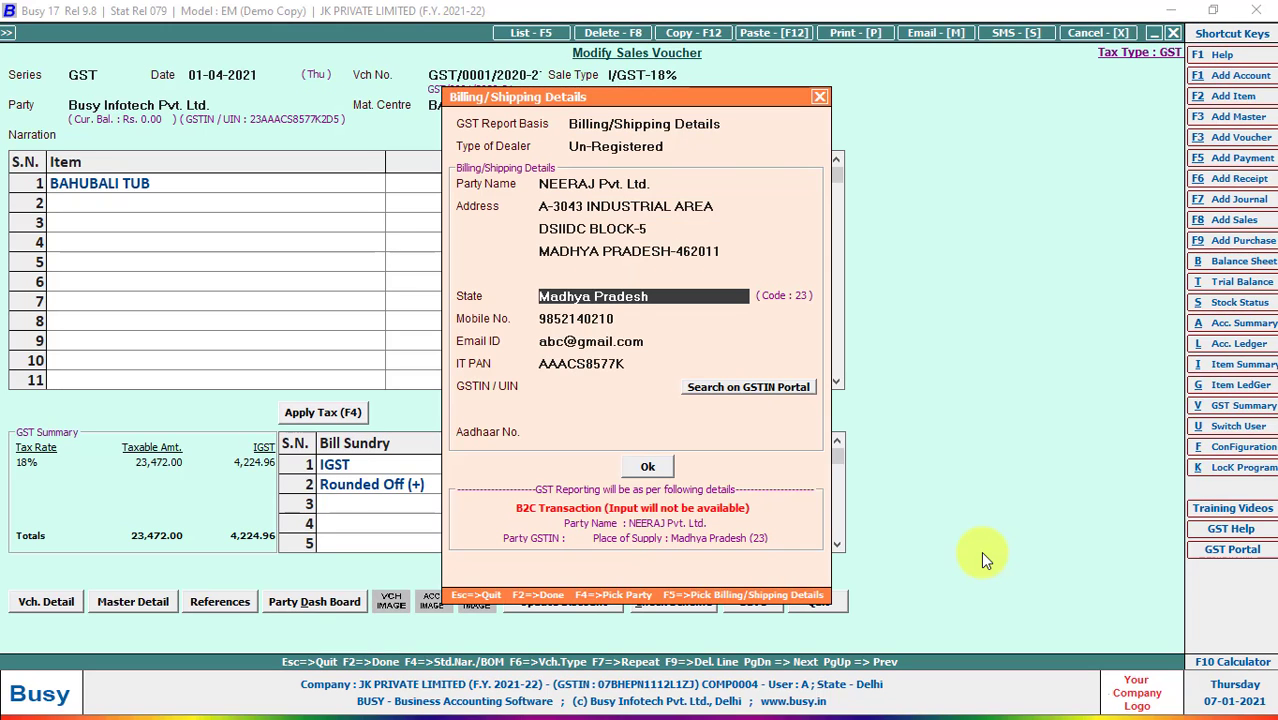
{"action": "key", "text": "Up"}
{"action": "key", "text": "Up"}
{"action": "key", "text": "Up"}
{"action": "key", "text": "Up"}
{"action": "key", "text": "Up"}
{"action": "key", "text": "Up"}
{"action": "key", "text": "Up"}
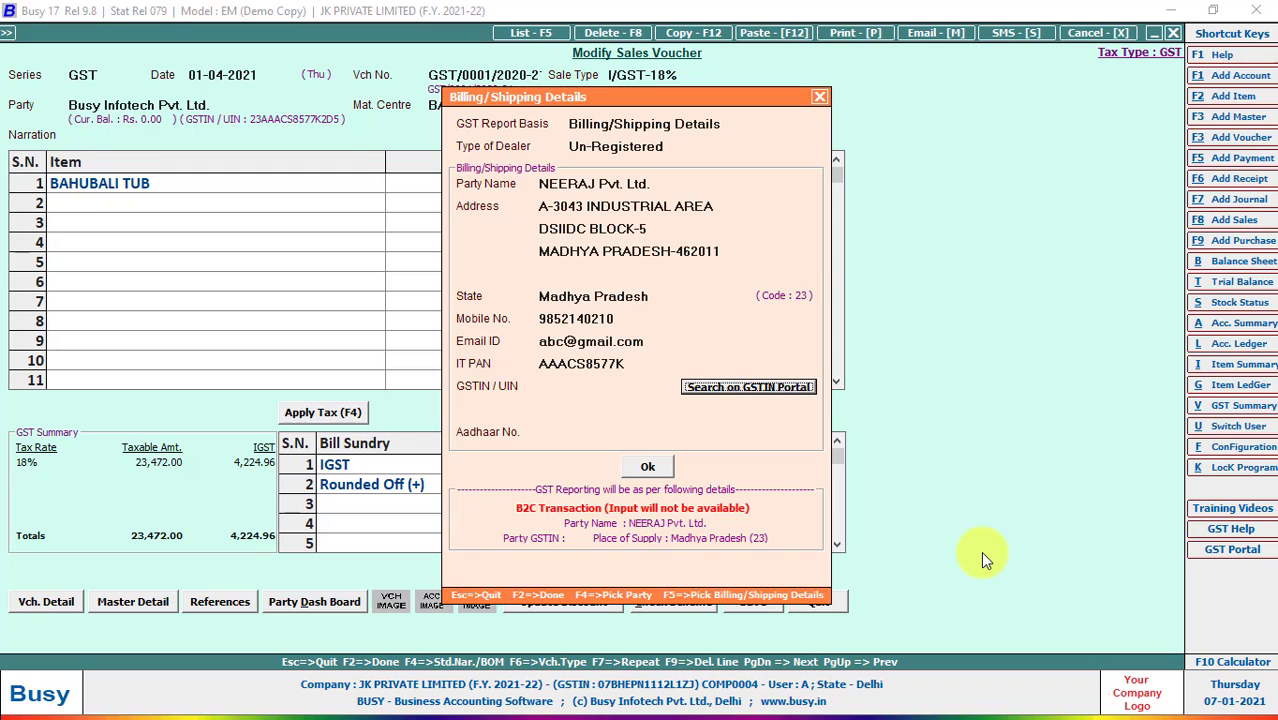
{"action": "key", "text": "Escape"}
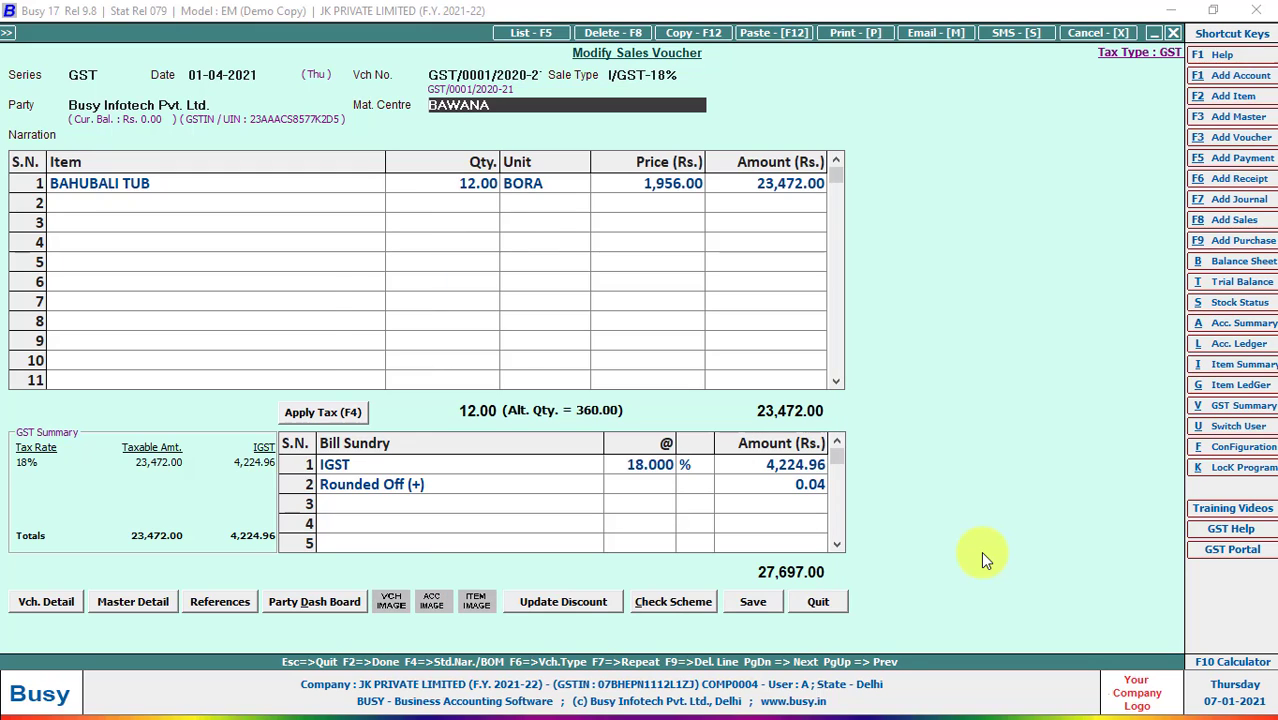
{"action": "key", "text": "F2"}
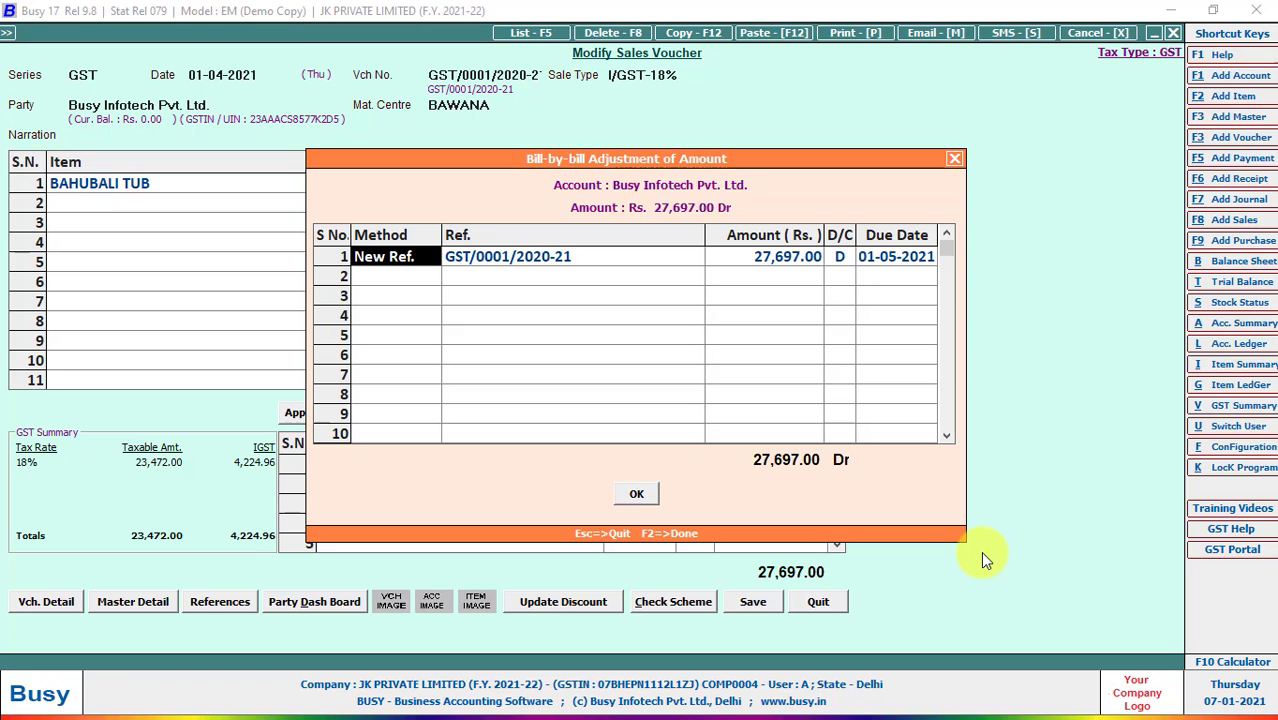
{"action": "key", "text": "Escape"}
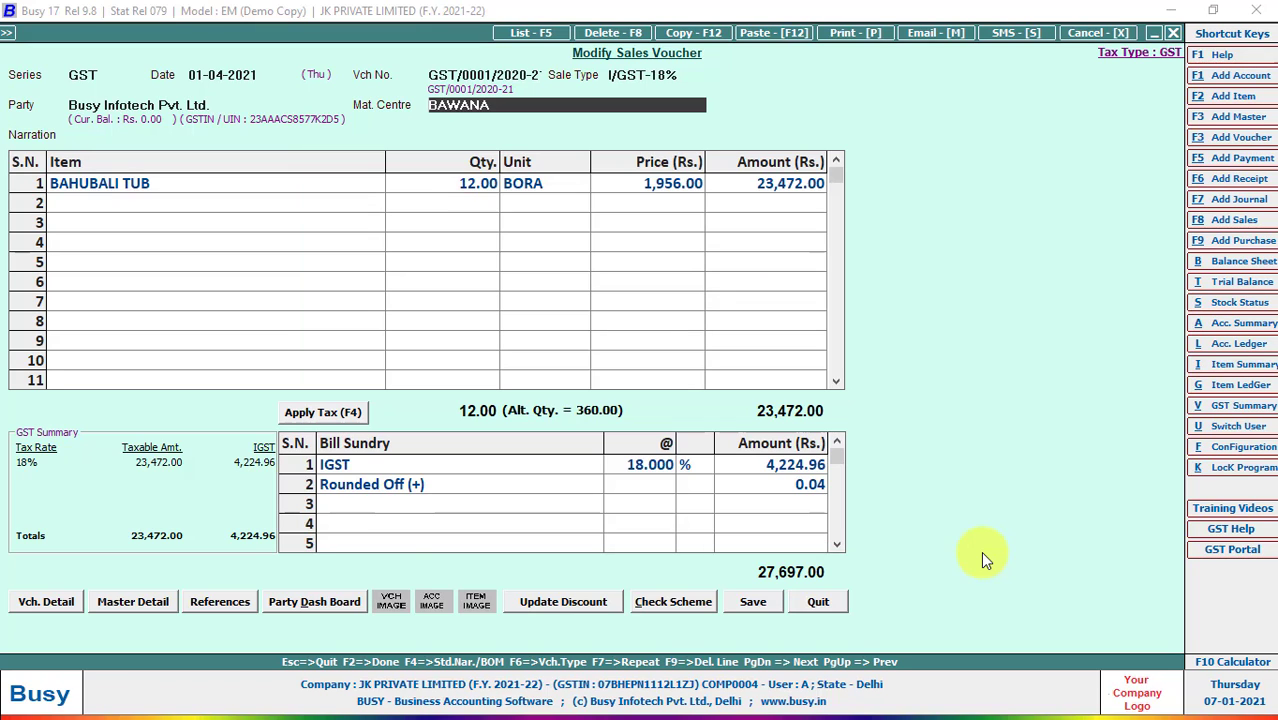
Accept the voucher's existing item, alternate unit and bill sundry entries, and proceed to its Transport Details
{"action": "key", "text": "Return"}
{"action": "key", "text": "Return"}
{"action": "key", "text": "Return"}
{"action": "key", "text": "Return"}
{"action": "key", "text": "Return"}
{"action": "key", "text": "Return"}
{"action": "key", "text": "Return"}
{"action": "key", "text": "Return"}
{"action": "key", "text": "Return"}
{"action": "key", "text": "Return"}
{"action": "key", "text": "Return"}
{"action": "key", "text": "Return"}
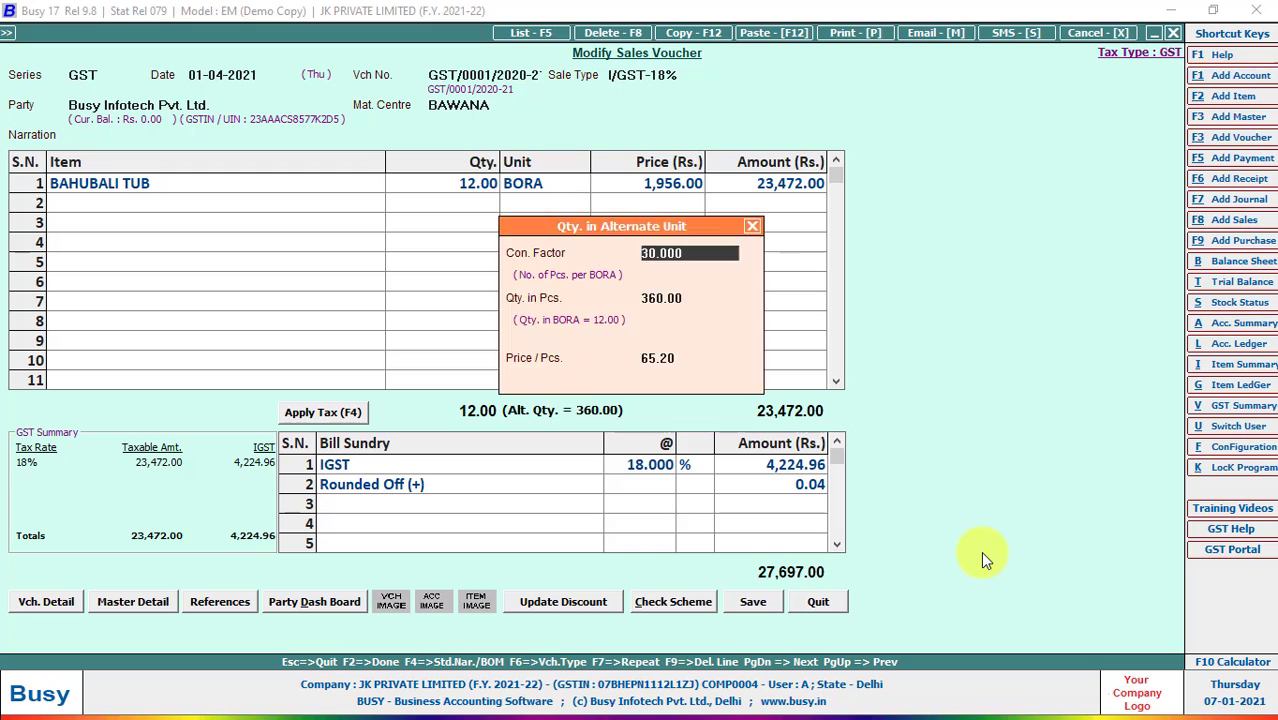
{"action": "key", "text": "Return"}
{"action": "key", "text": "Return"}
{"action": "key", "text": "Return"}
{"action": "key", "text": "Return"}
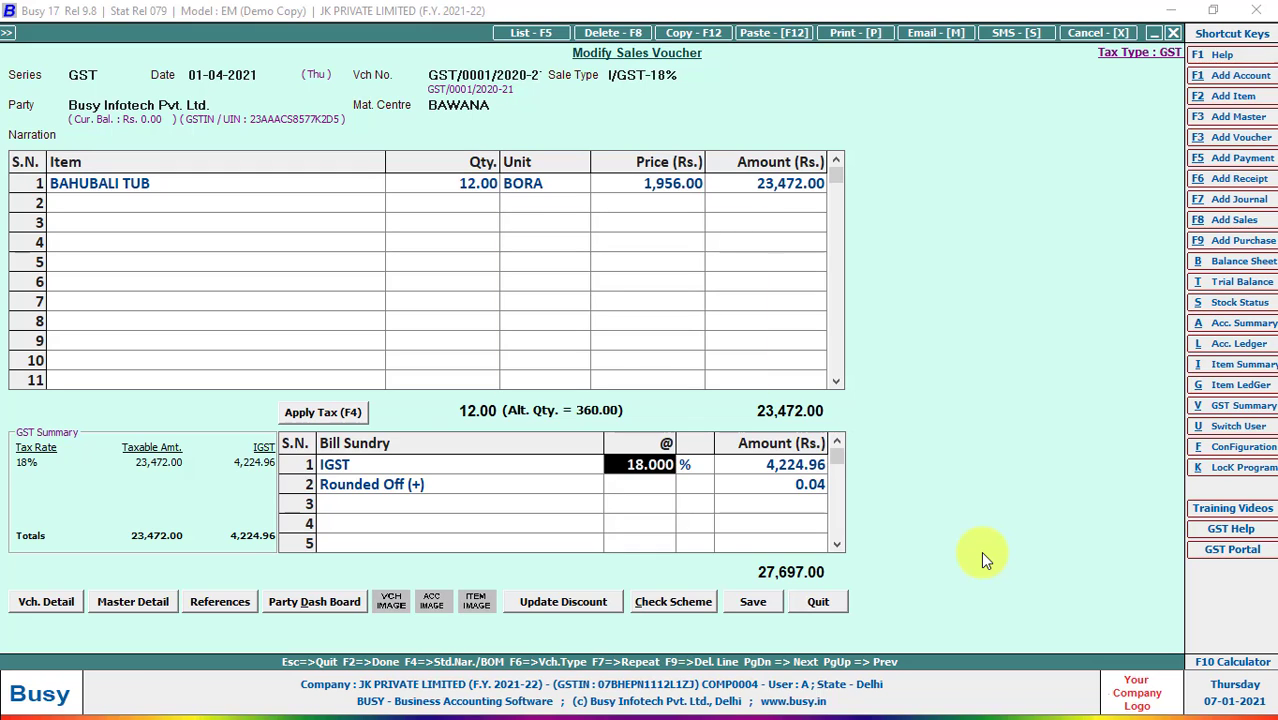
{"action": "key", "text": "Return"}
{"action": "key", "text": "Return"}
{"action": "key", "text": "Return"}
{"action": "key", "text": "Return"}
{"action": "key", "text": "Return"}
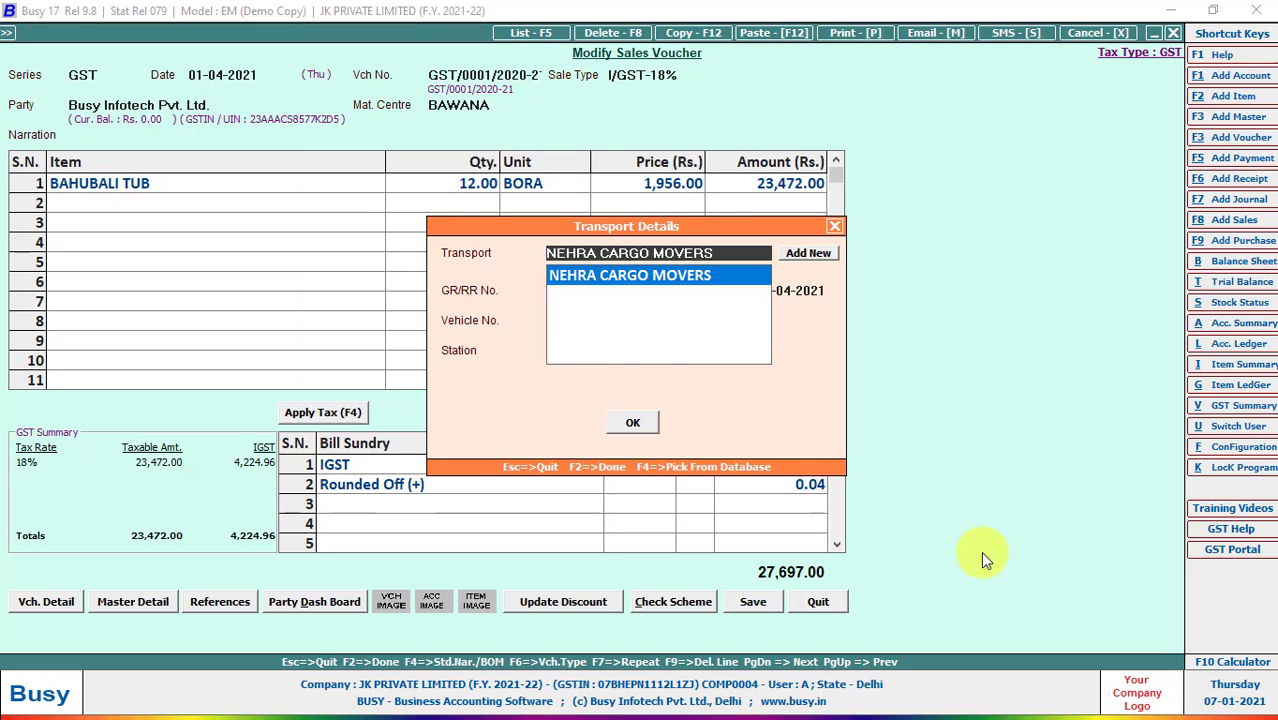
{"action": "key", "text": "Return"}
{"action": "type", "text": "6521"}
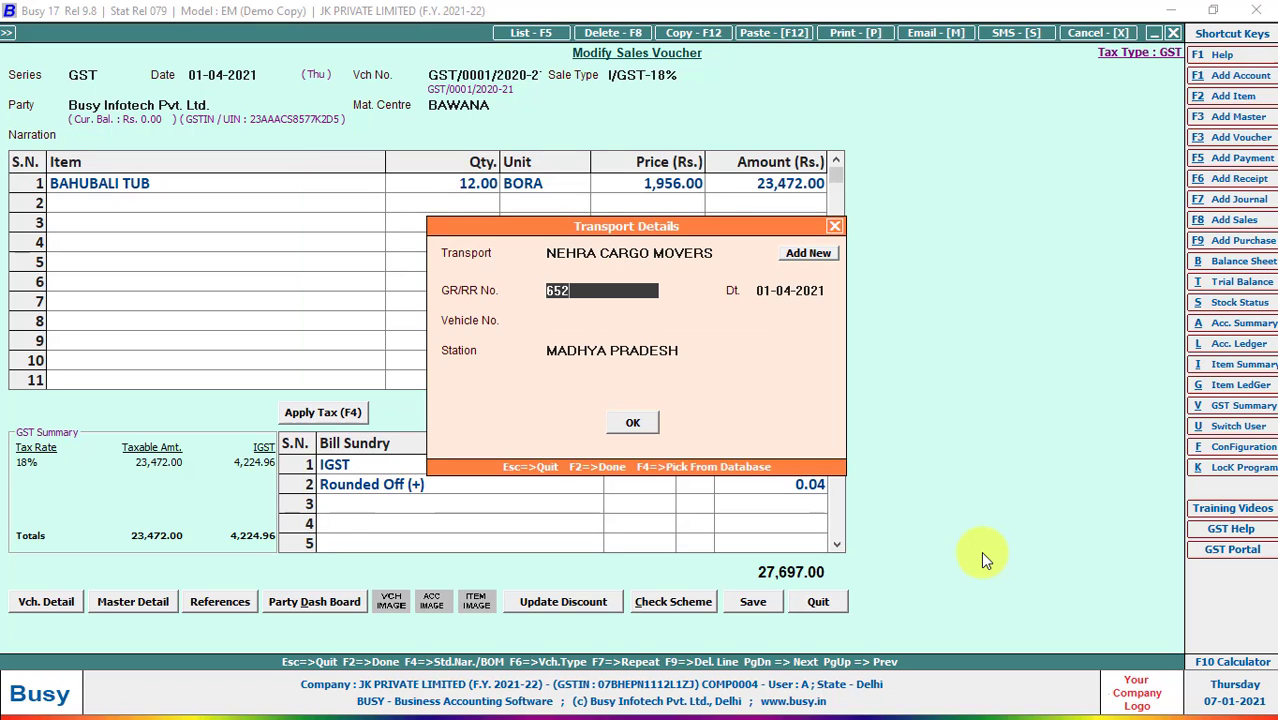
{"action": "key", "text": "Return"}
{"action": "key", "text": "Return"}
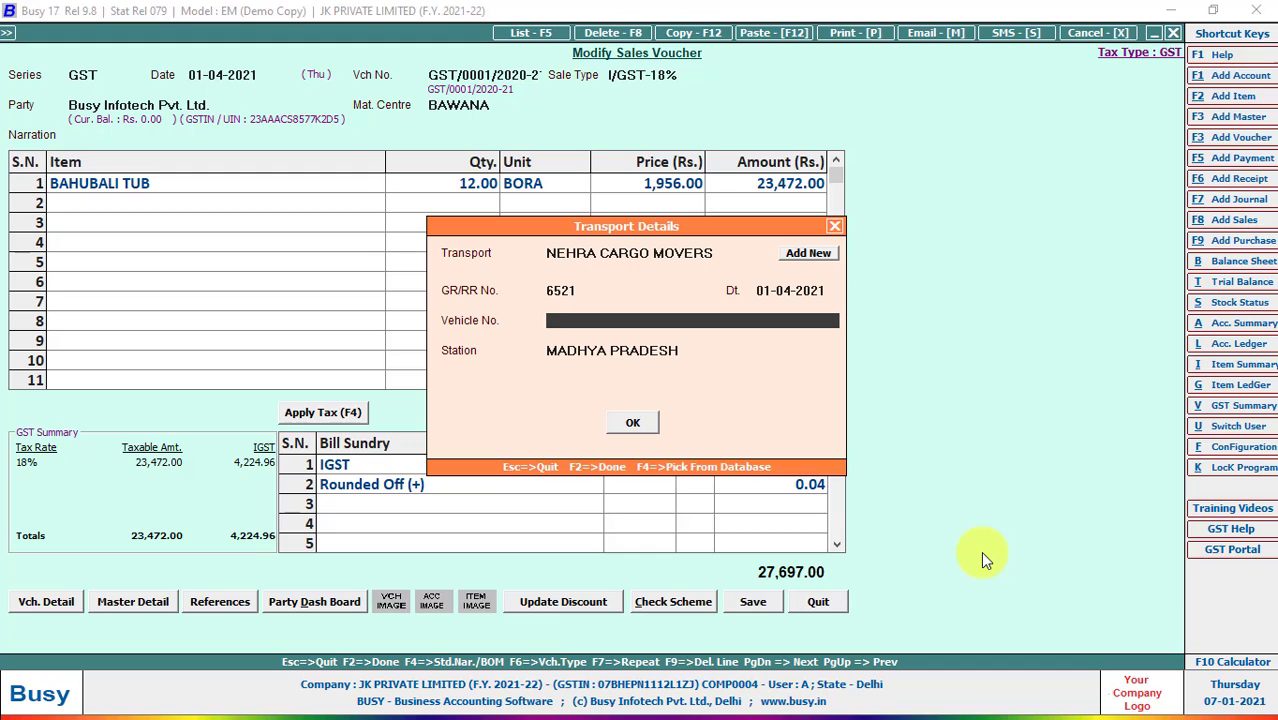
{"action": "type", "text": "DL01M8723"}
{"action": "key", "text": "Return"}
{"action": "key", "text": "Return"}
{"action": "key", "text": "Return"}
Save the sales voucher and preview its invoice in the STANDARD format to check the party details and item columns
{"action": "key", "text": "Return"}
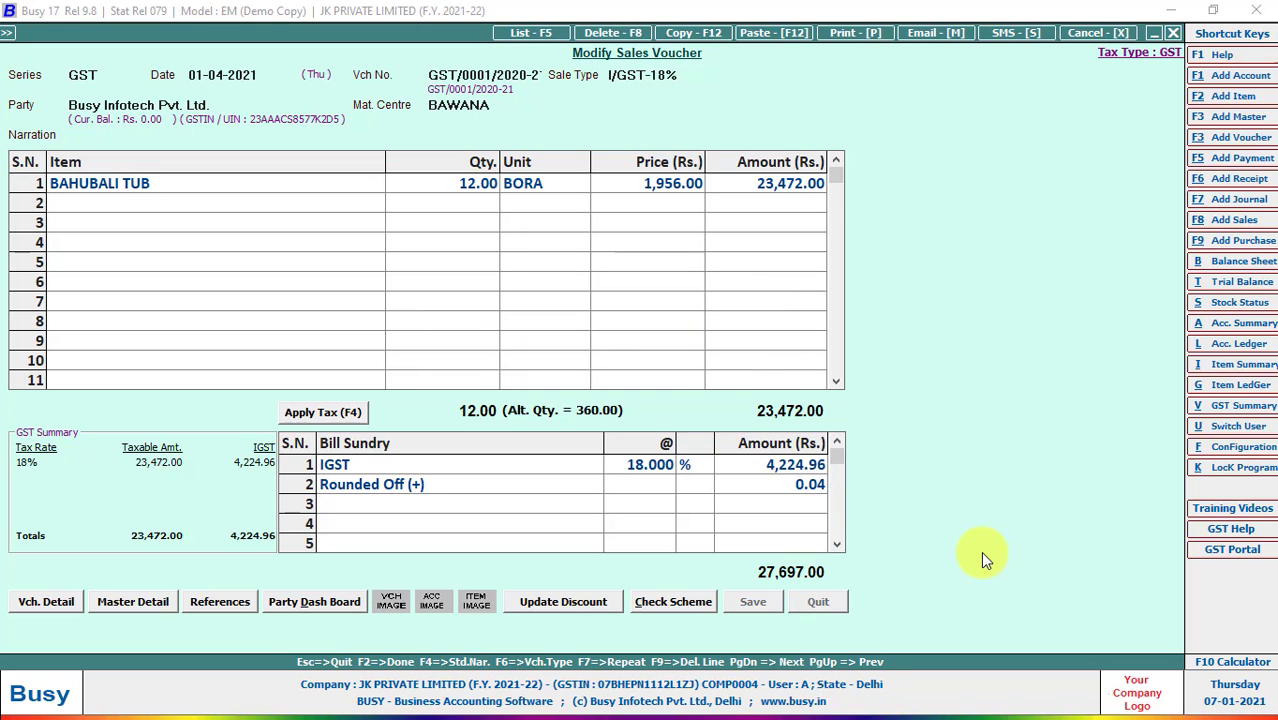
{"action": "key", "text": "Return"}
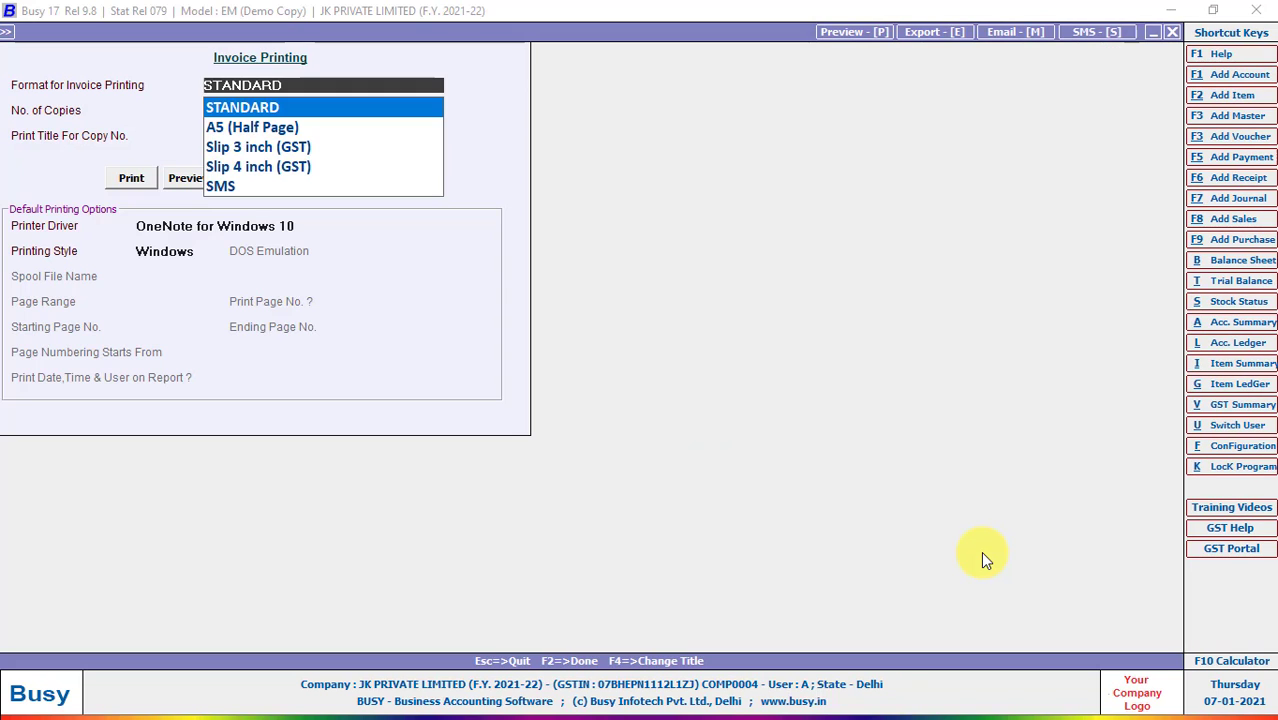
{"action": "key", "text": "Return"}
{"action": "key", "text": "Return"}
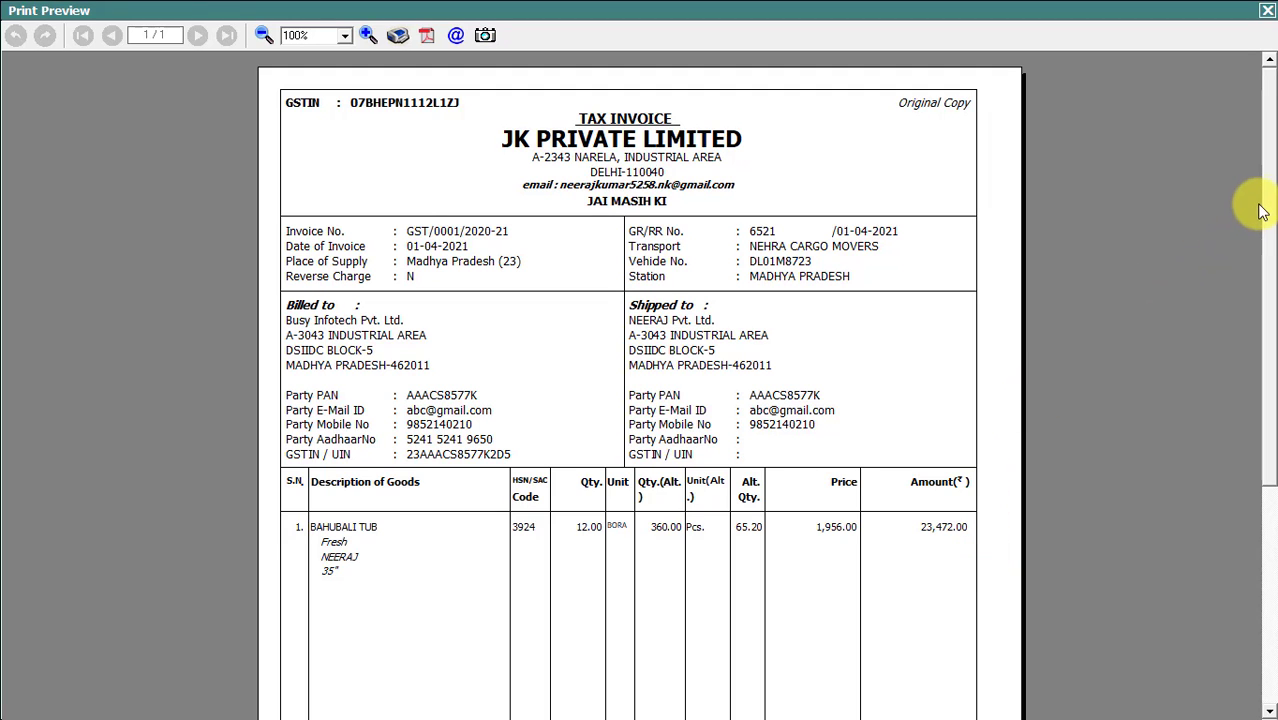
{"action": "left_click_drag", "start_coordinate": [1268, 198], "coordinate": [1268, 240]}
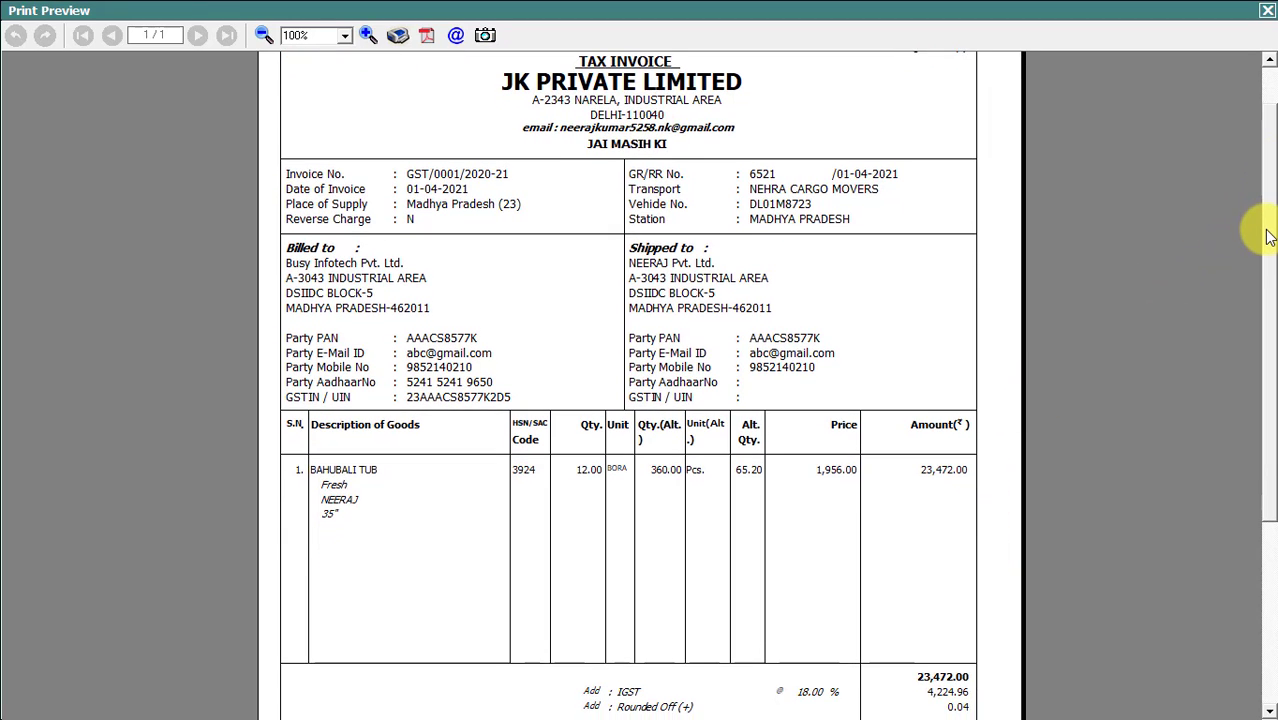